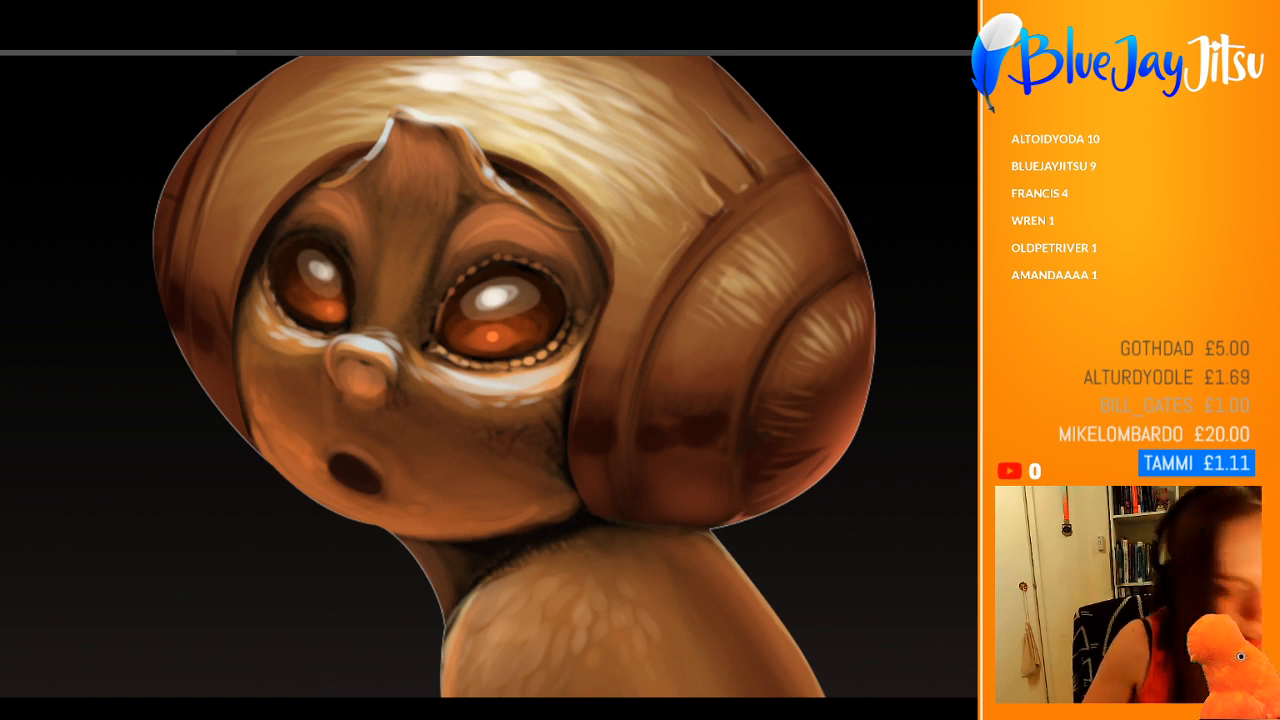
Step: Refine the dark edge between the cheek and the shell-shaped side of the head, and blend the rough cheek shading
key("]")
key("]")
key("]")
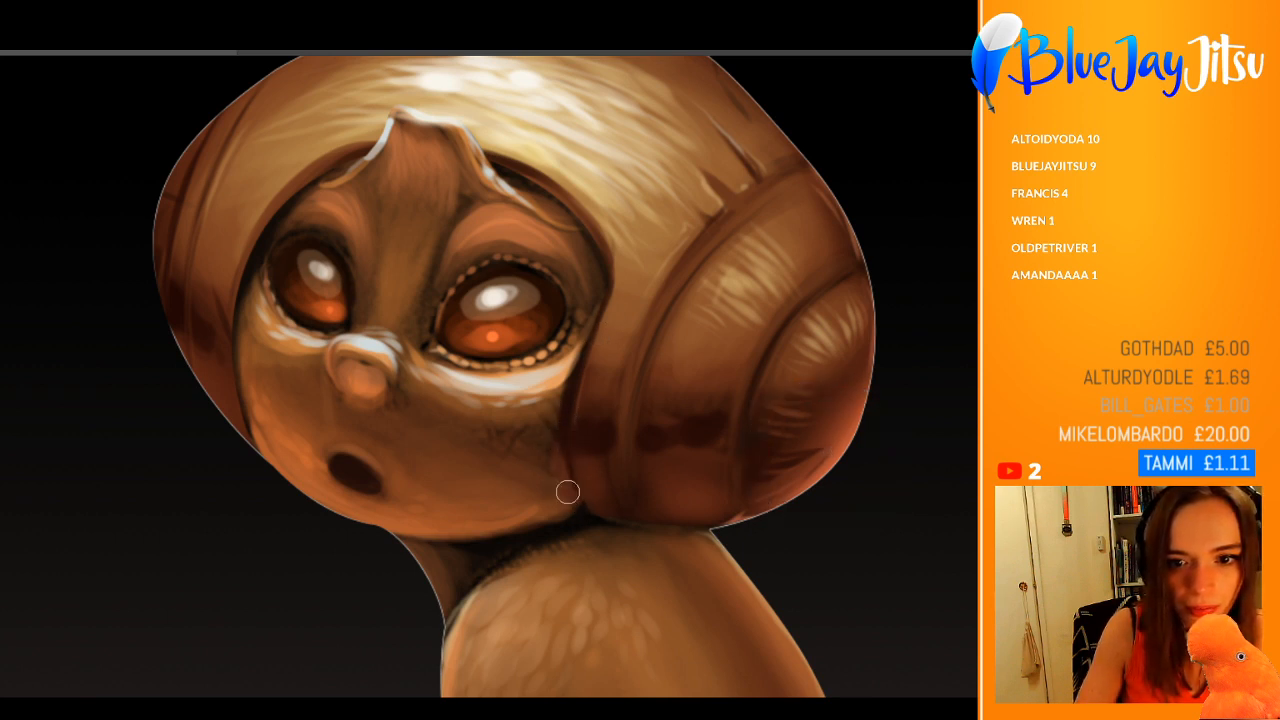
key("bracketright")
key("bracketright")
key("bracketright")
key("bracketright")
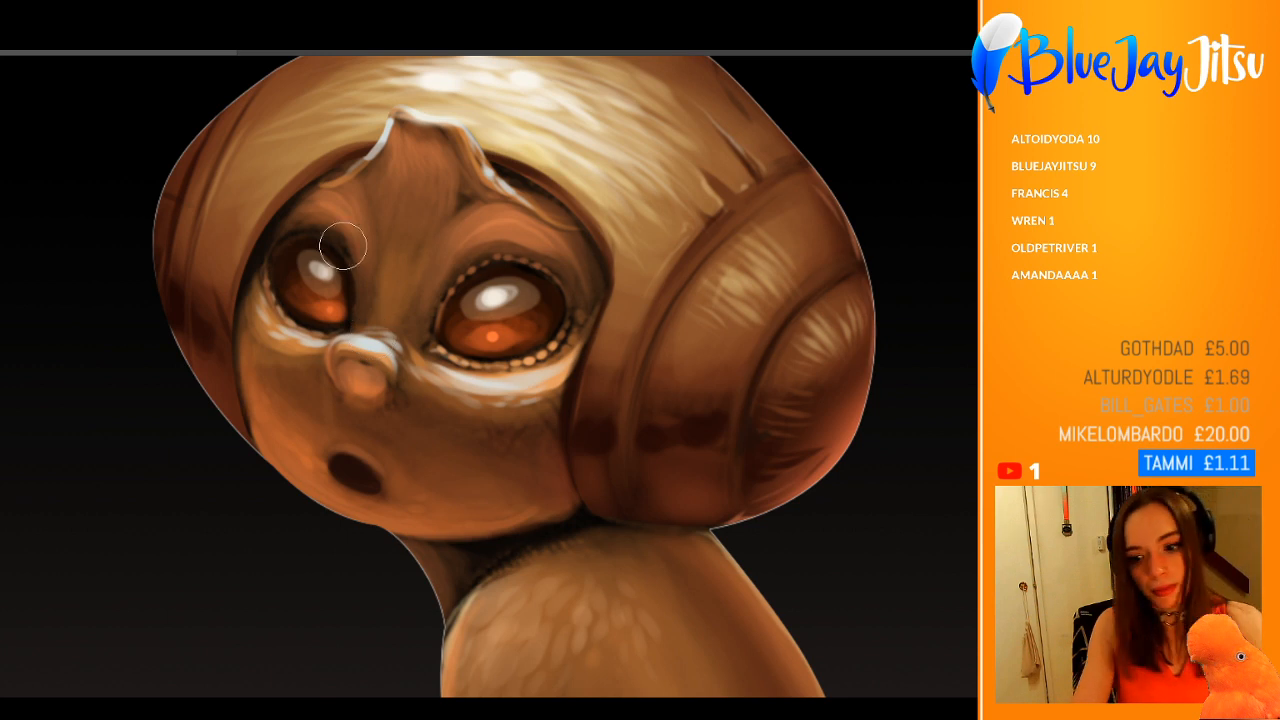
Step: Smooth the skin shading across the forehead and between the brows with a larger brush
key("bracketright")
key("bracketright")
key("bracketright")
key("bracketright")
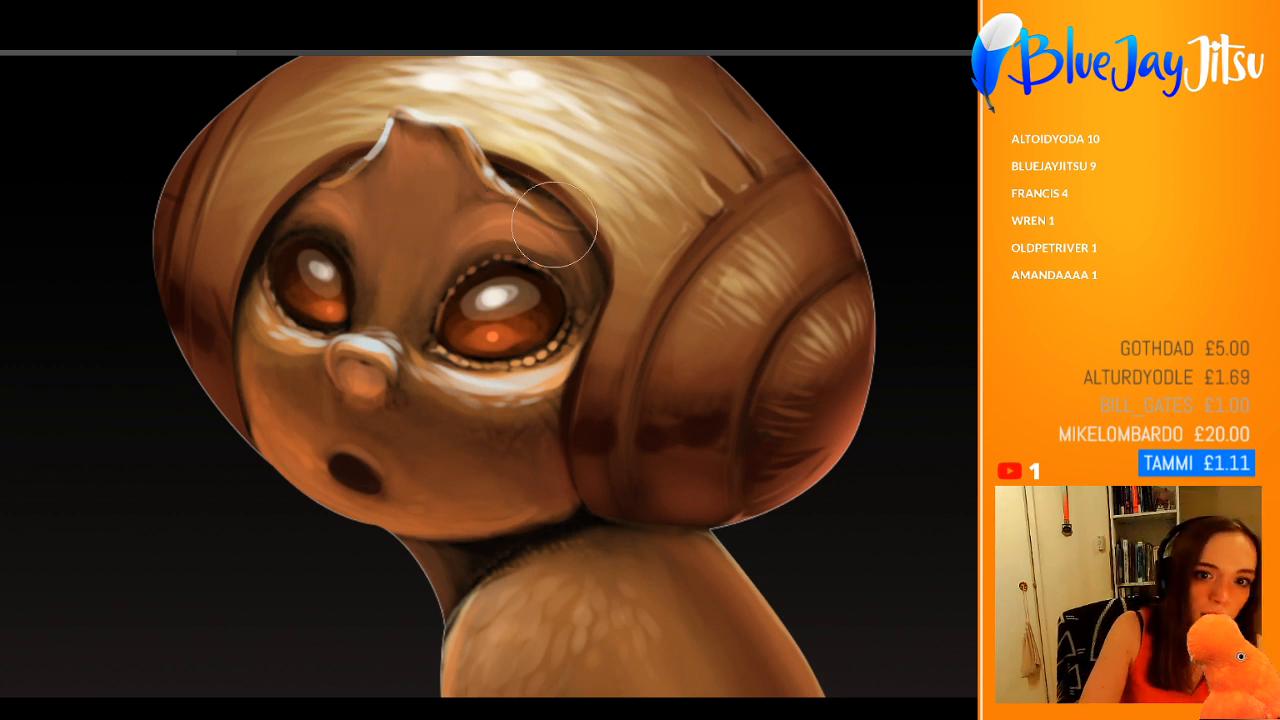
key("ctrl+0")
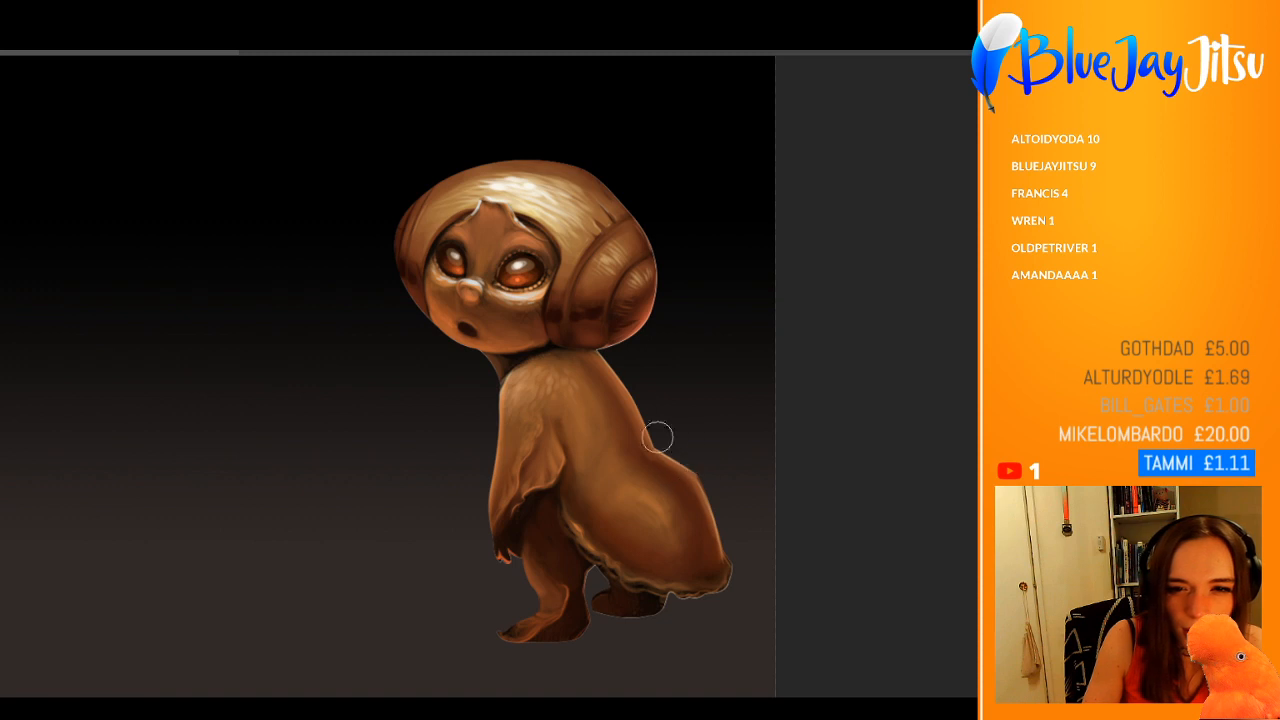
scroll(553, 291, "up", 3)
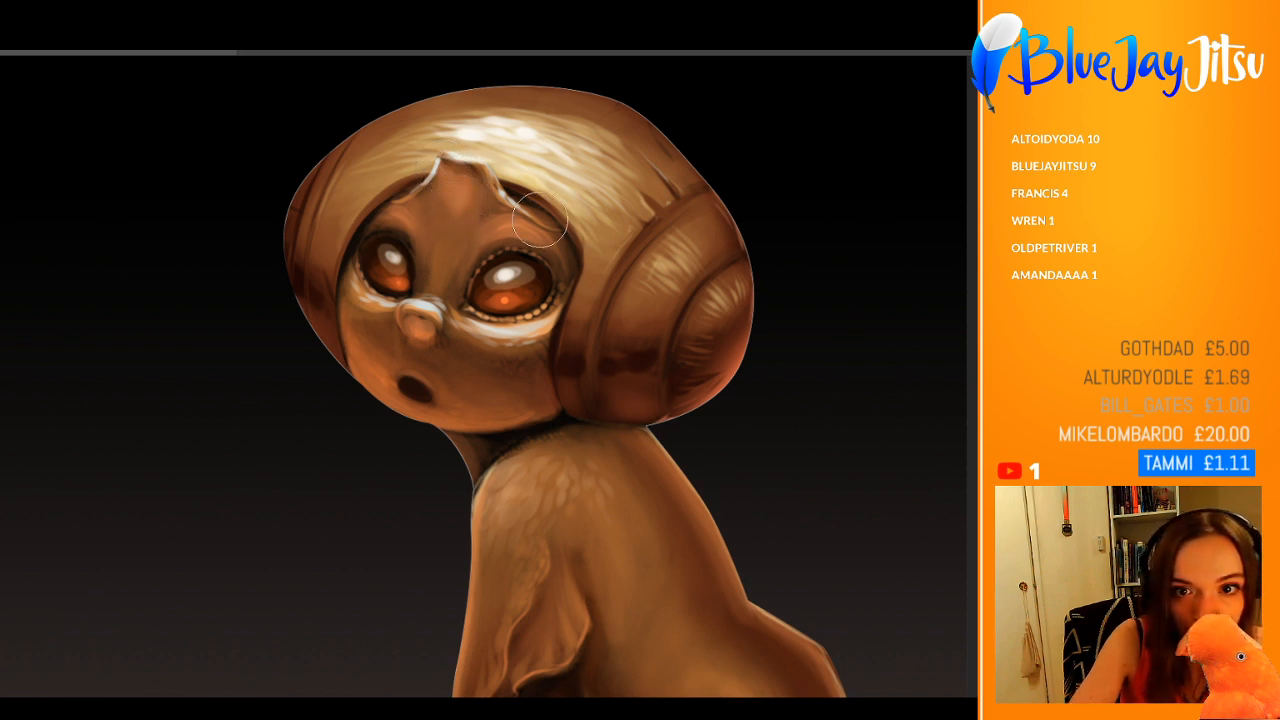
Step: Paint a thin bright highlight along the face opening's rim above the larger eye and soften the rim over the other brow
key("[")
key("[")
key("[")
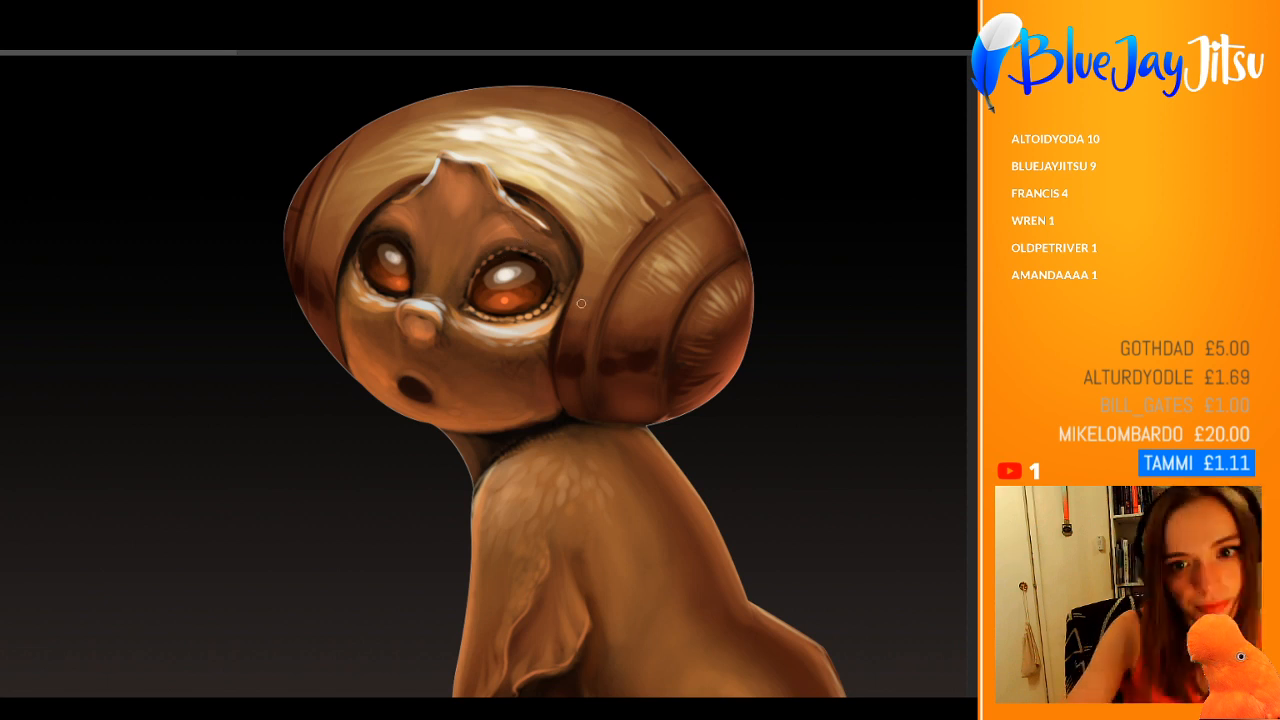
scroll(505, 250, "up", 2)
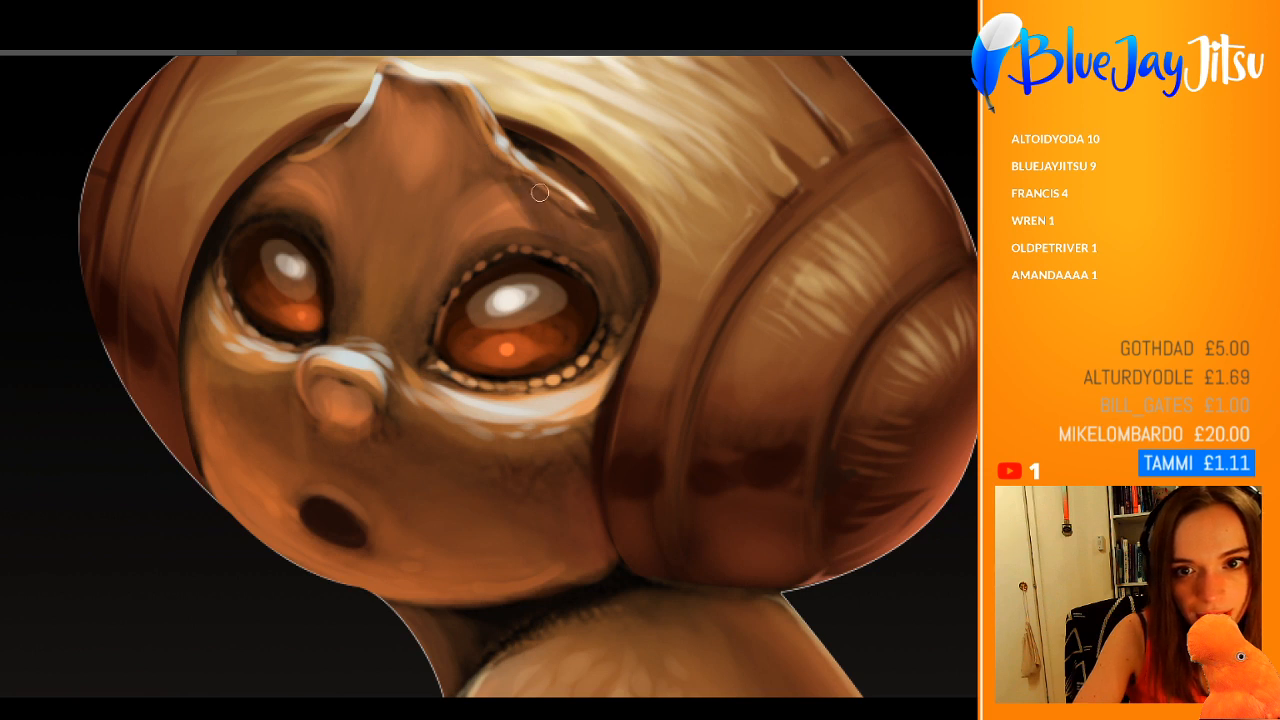
left_click_drag(580, 215, 502, 155)
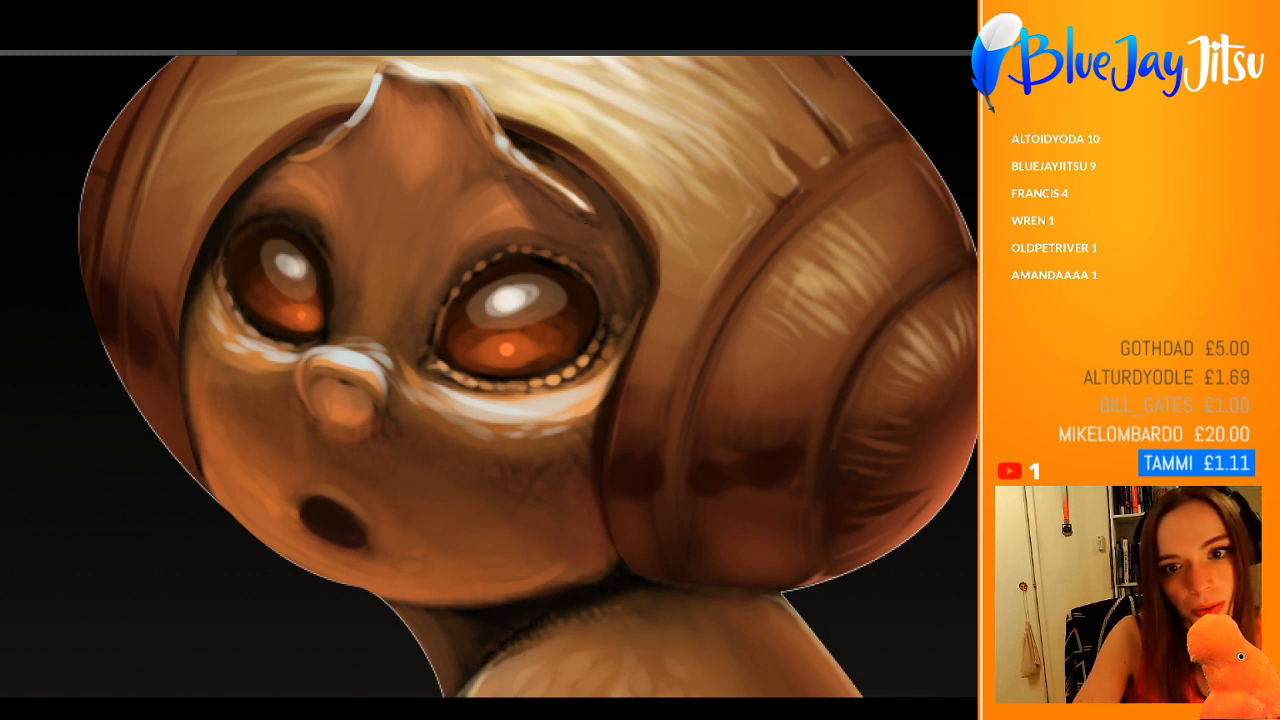
mouse_move(327, 152)
left_mouse_down()
mouse_move(284, 158)
mouse_move(306, 168)
mouse_move(340, 150)
left_mouse_up()
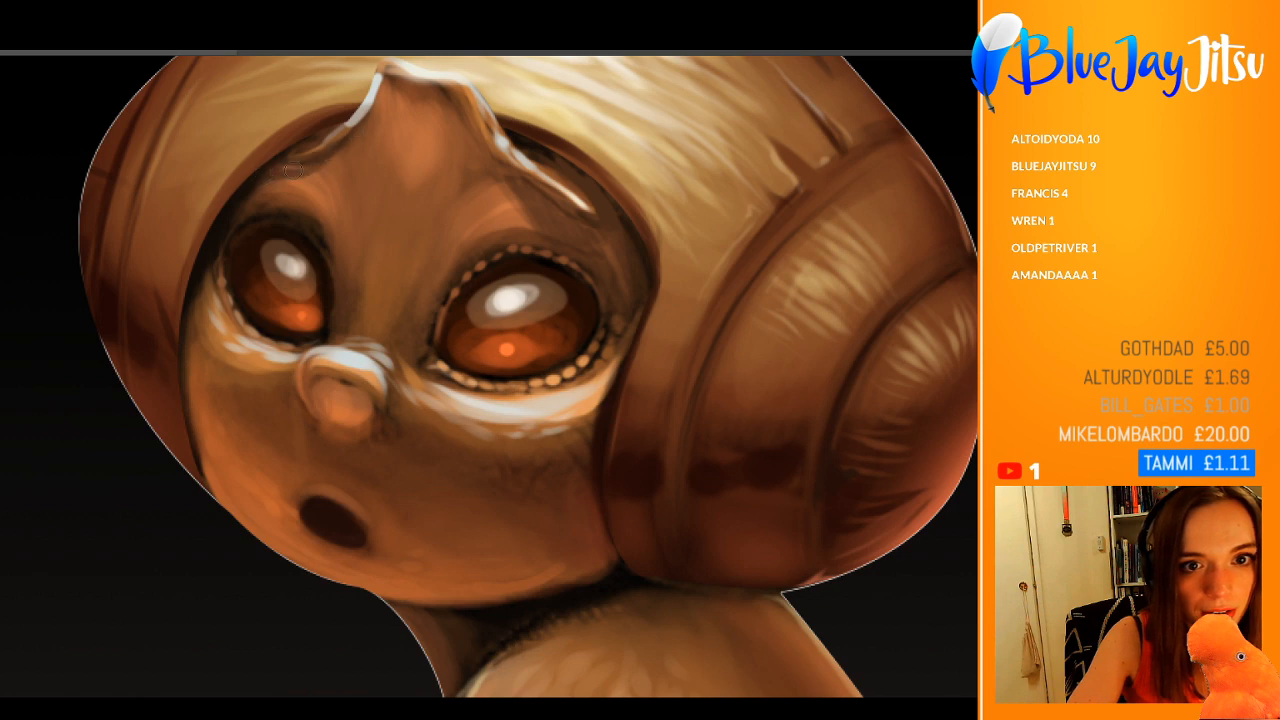
Step: Blend the shading and highlight around the nose using a larger soft brush
scroll(286, 183, "down", 3)
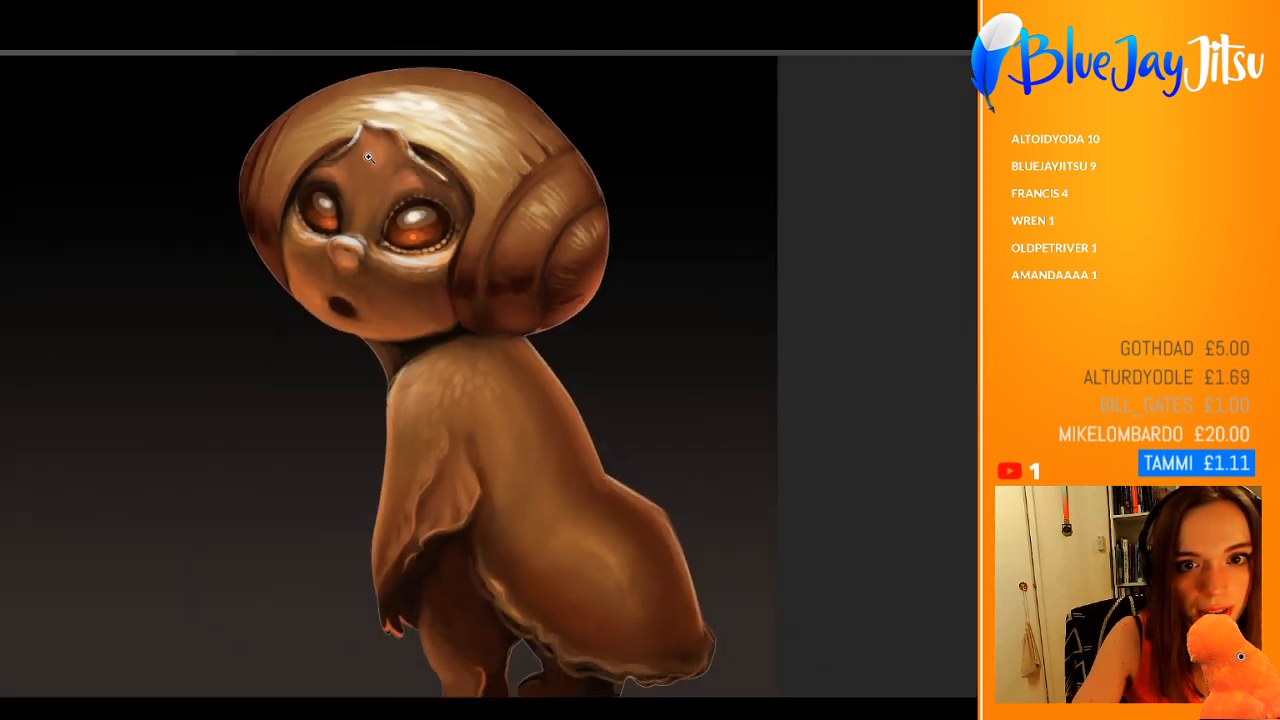
scroll(368, 157, "up", 2)
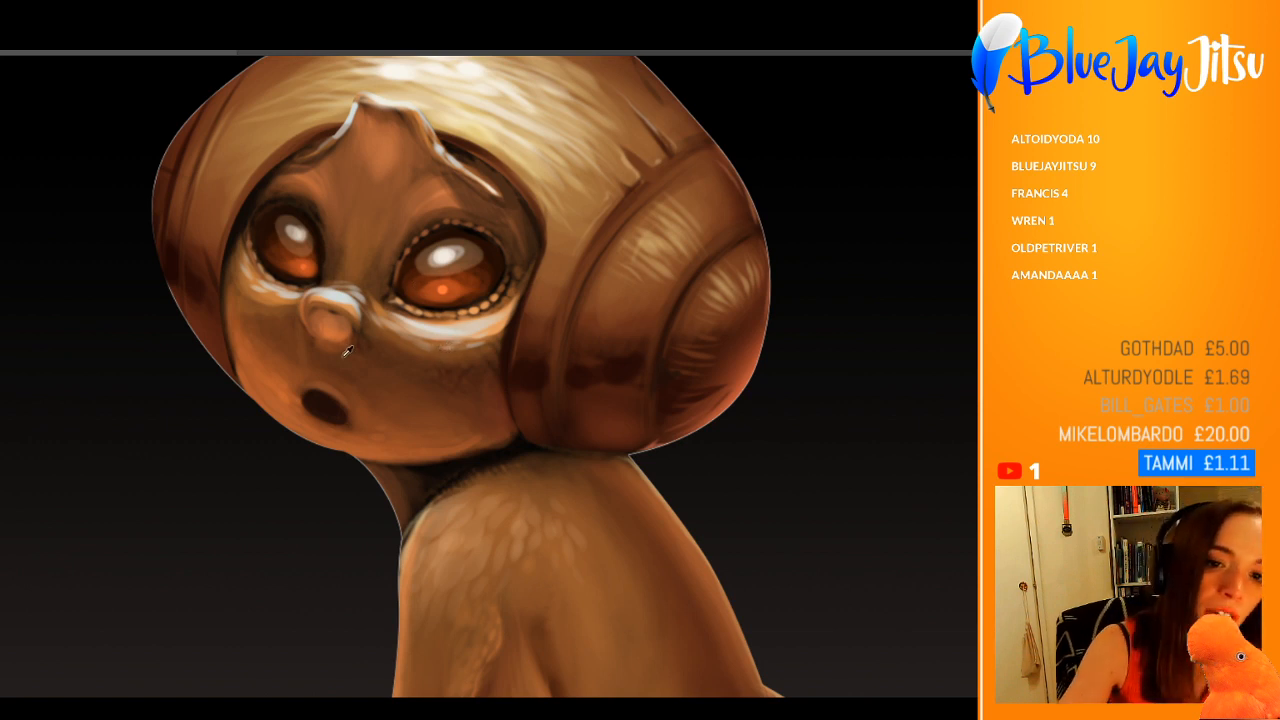
key("bracketright")
key("bracketright")
key("bracketright")
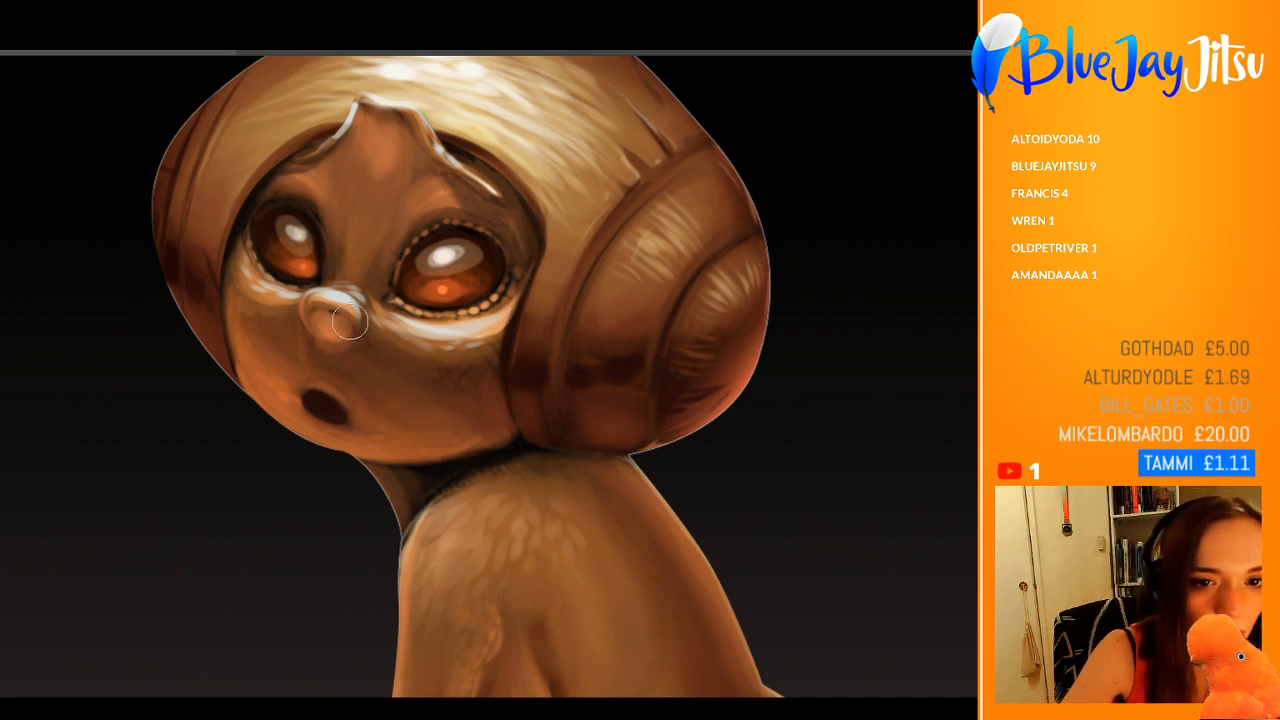
left_click_drag(352, 322, 306, 310)
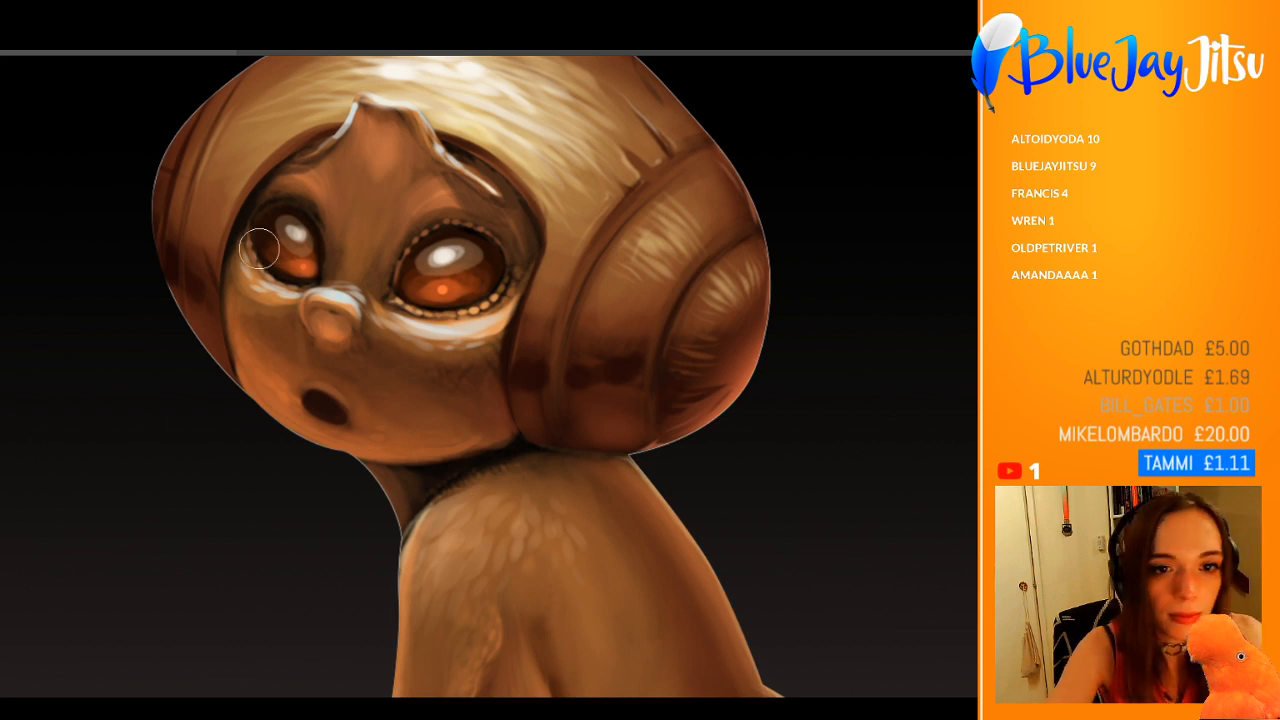
Step: Paint a soft reddish blush on both cheeks below the eyes
key("]")
mouse_move(236, 274)
left_mouse_down()
mouse_move(238, 252)
mouse_move(252, 332)
left_mouse_up()
left_click(255, 301, "alt")
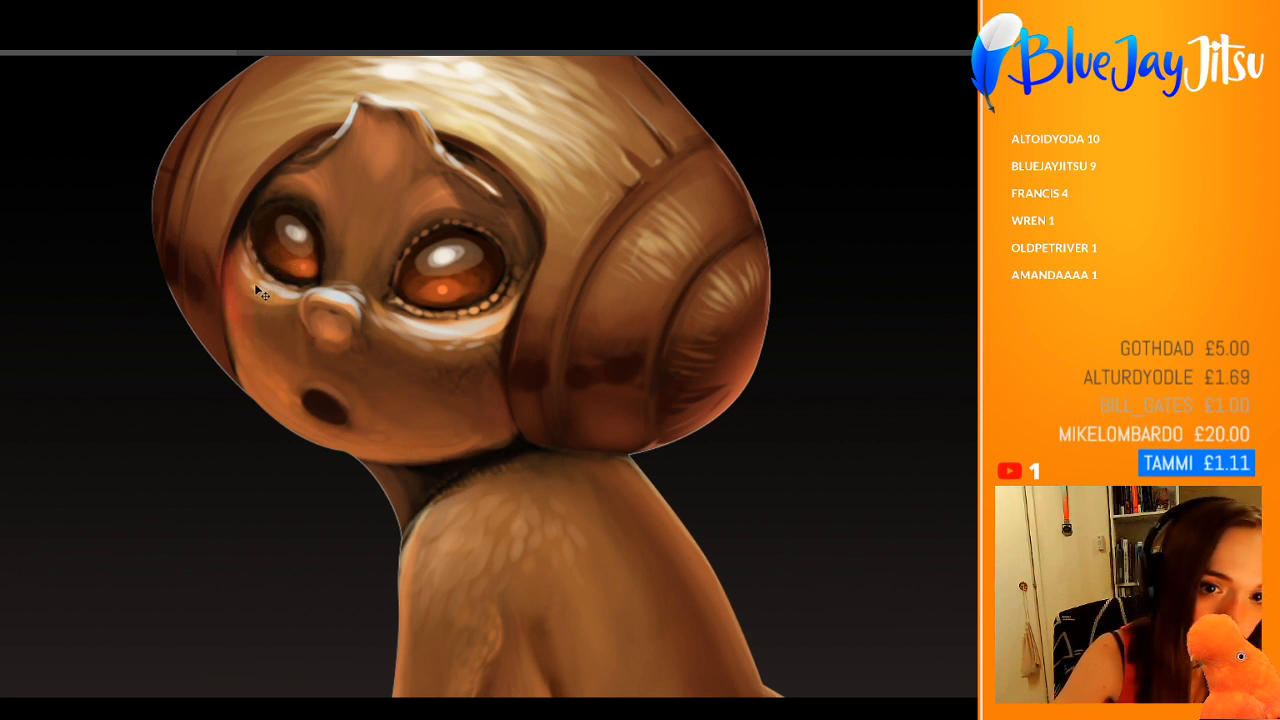
mouse_move(251, 273)
left_mouse_down()
mouse_move(257, 314)
mouse_move(278, 310)
mouse_move(257, 316)
left_mouse_up()
mouse_move(421, 345)
left_mouse_down()
mouse_move(425, 370)
mouse_move(491, 380)
mouse_move(454, 363)
left_mouse_up()
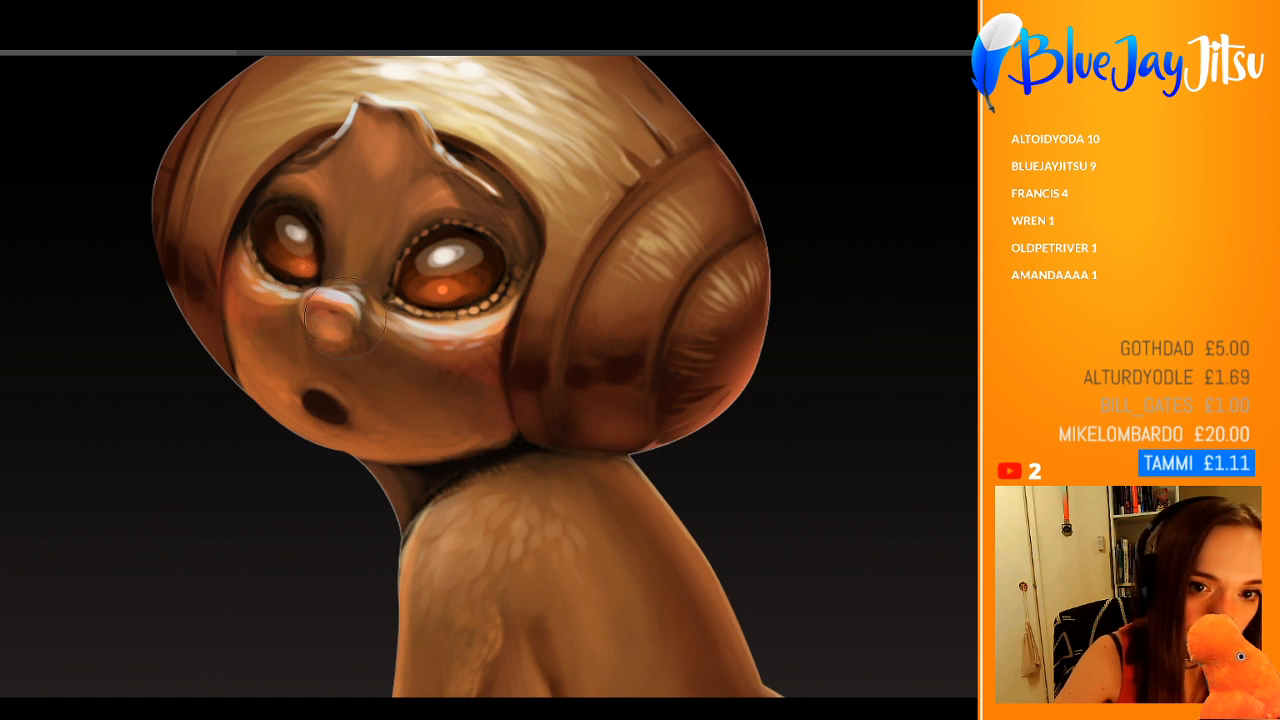
left_click(434, 324, "alt")
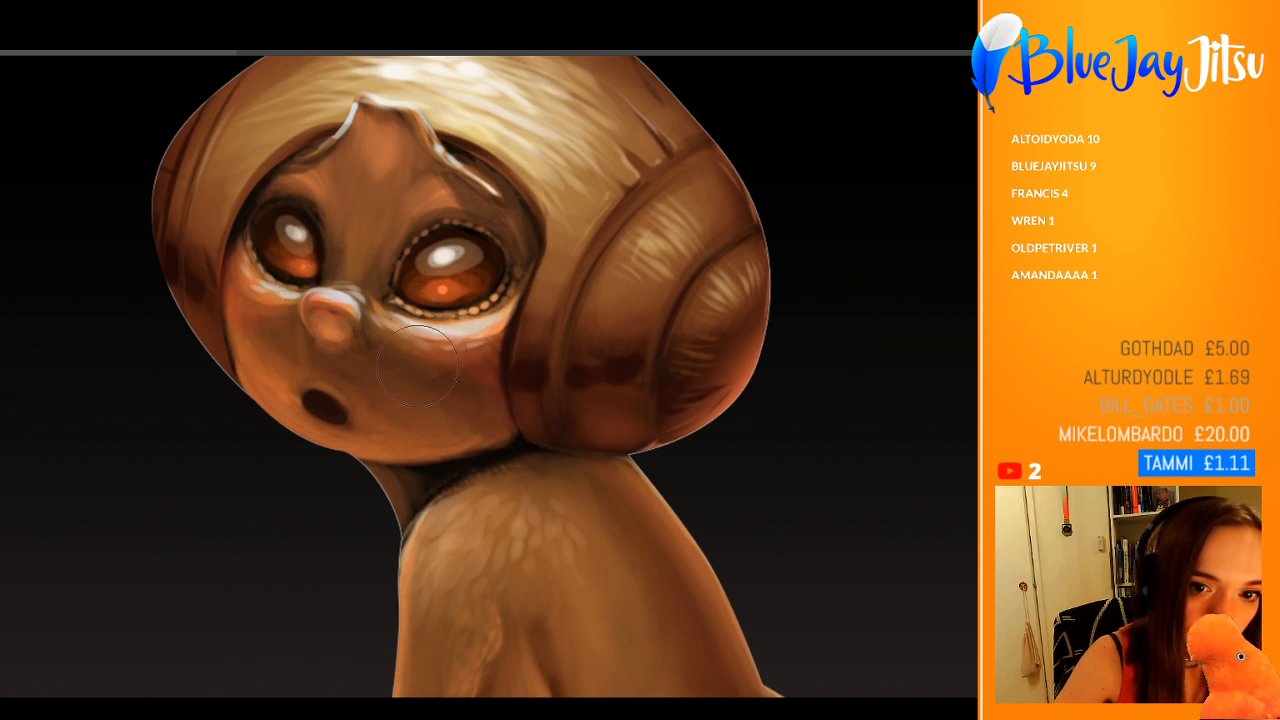
mouse_move(418, 366)
left_mouse_down()
mouse_move(475, 376)
mouse_move(468, 362)
mouse_move(431, 338)
mouse_move(462, 399)
mouse_move(396, 326)
mouse_move(466, 345)
mouse_move(491, 324)
left_mouse_up()
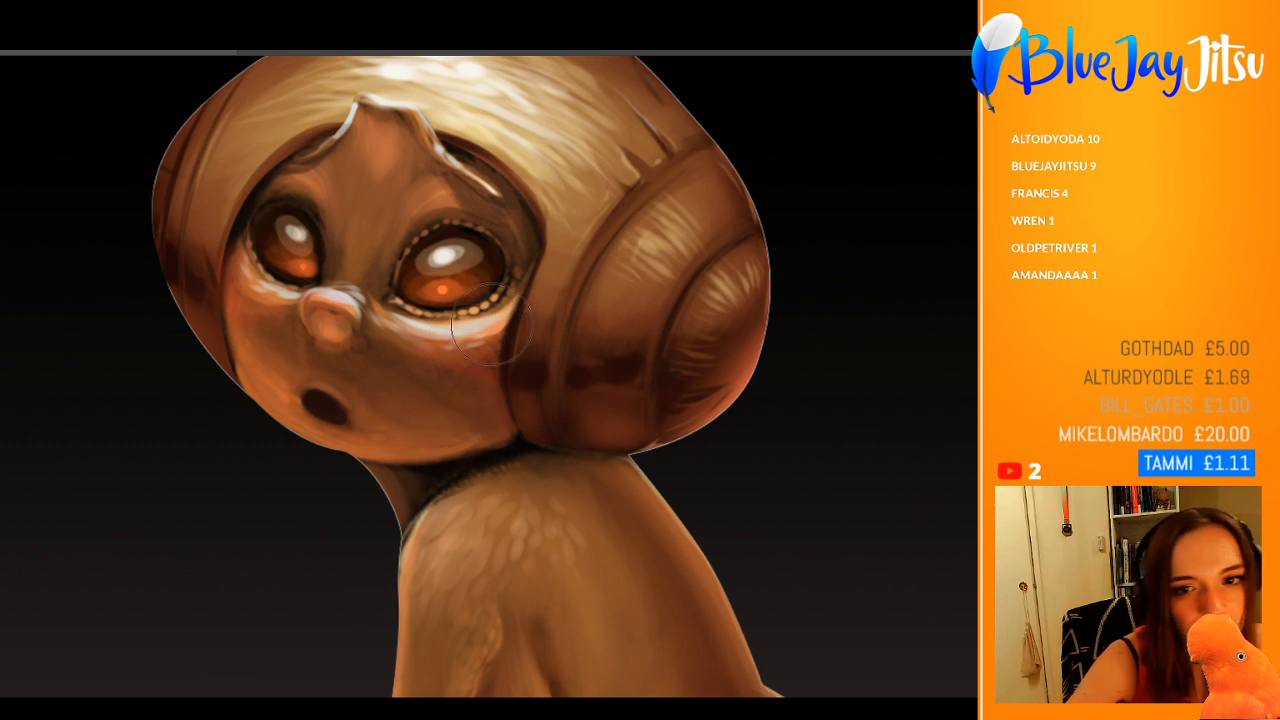
Step: Tint the nose with the same warm reddish tone as the cheeks, undoing the stroke that does not fit
left_click(321, 308, "alt")
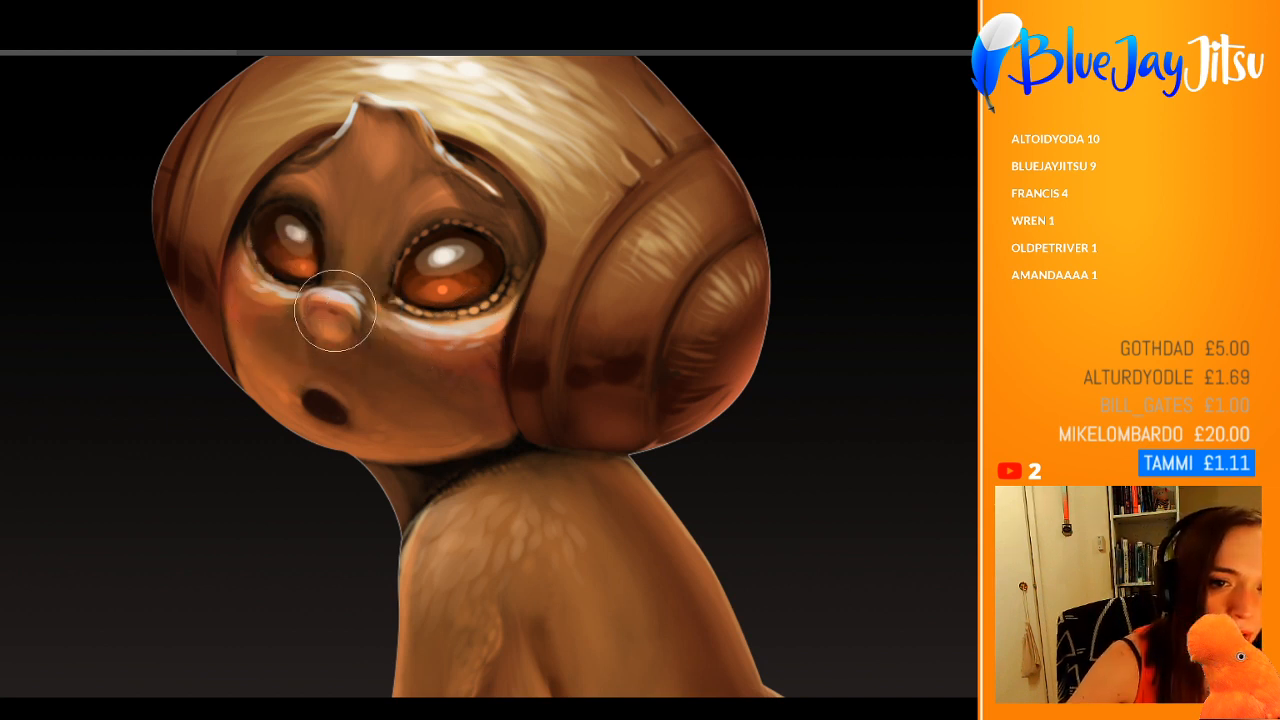
left_click(330, 308)
key("ctrl+z")
mouse_move(339, 316)
left_mouse_down()
mouse_move(329, 306)
mouse_move(346, 320)
mouse_move(322, 367)
left_mouse_up()
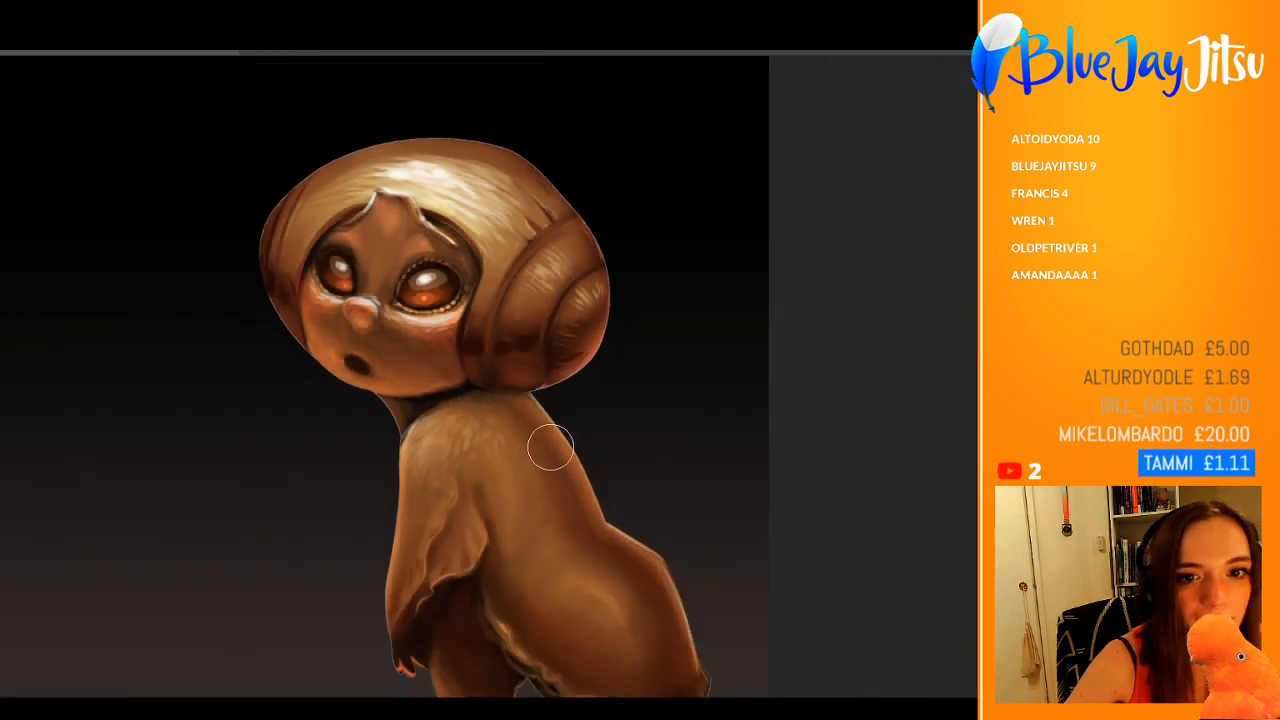
Step: Compare the painting with the original pencil sketch by toggling the sketch's visibility
scroll(525, 358, "up", 3)
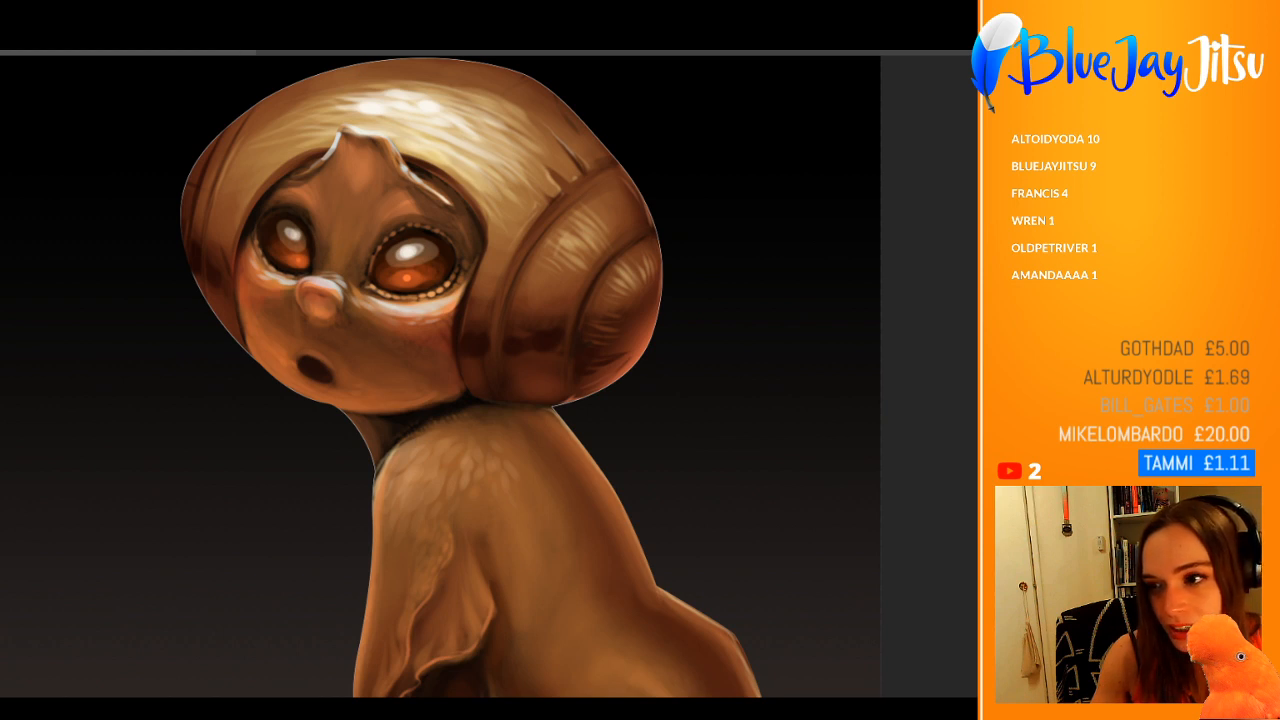
left_click(1000, 378)
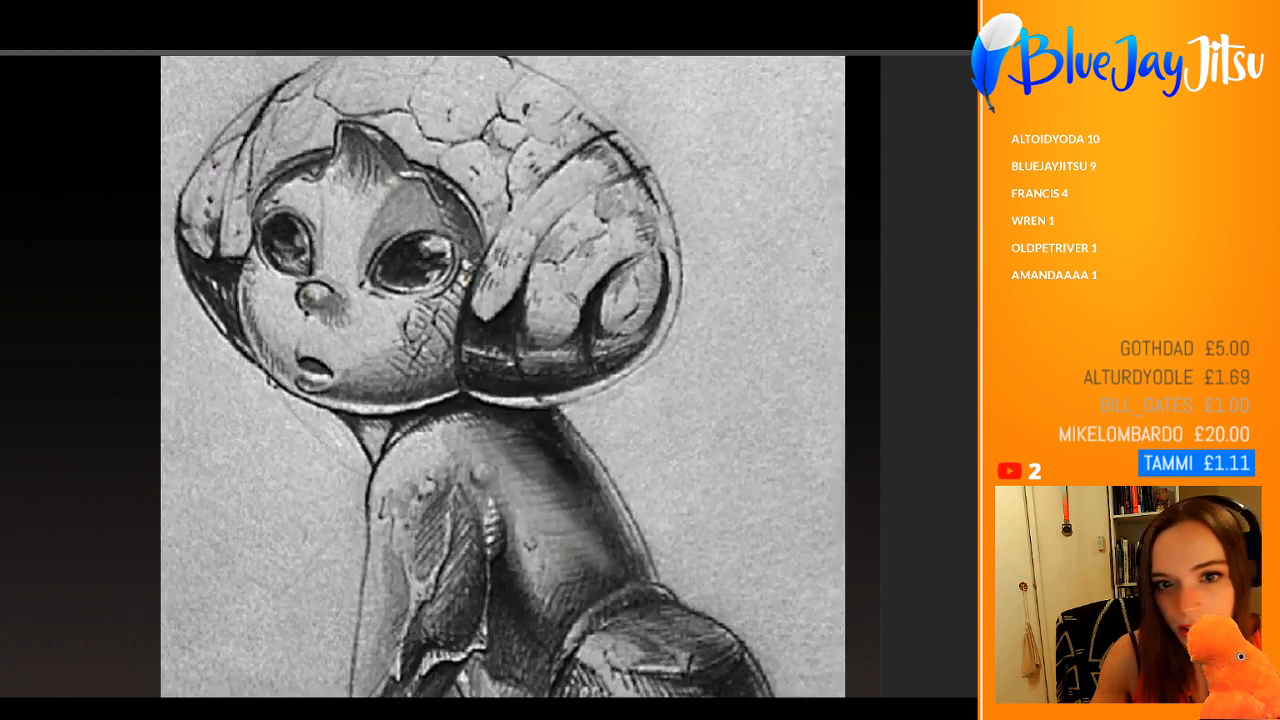
left_click_drag(550, 357, 508, 357)
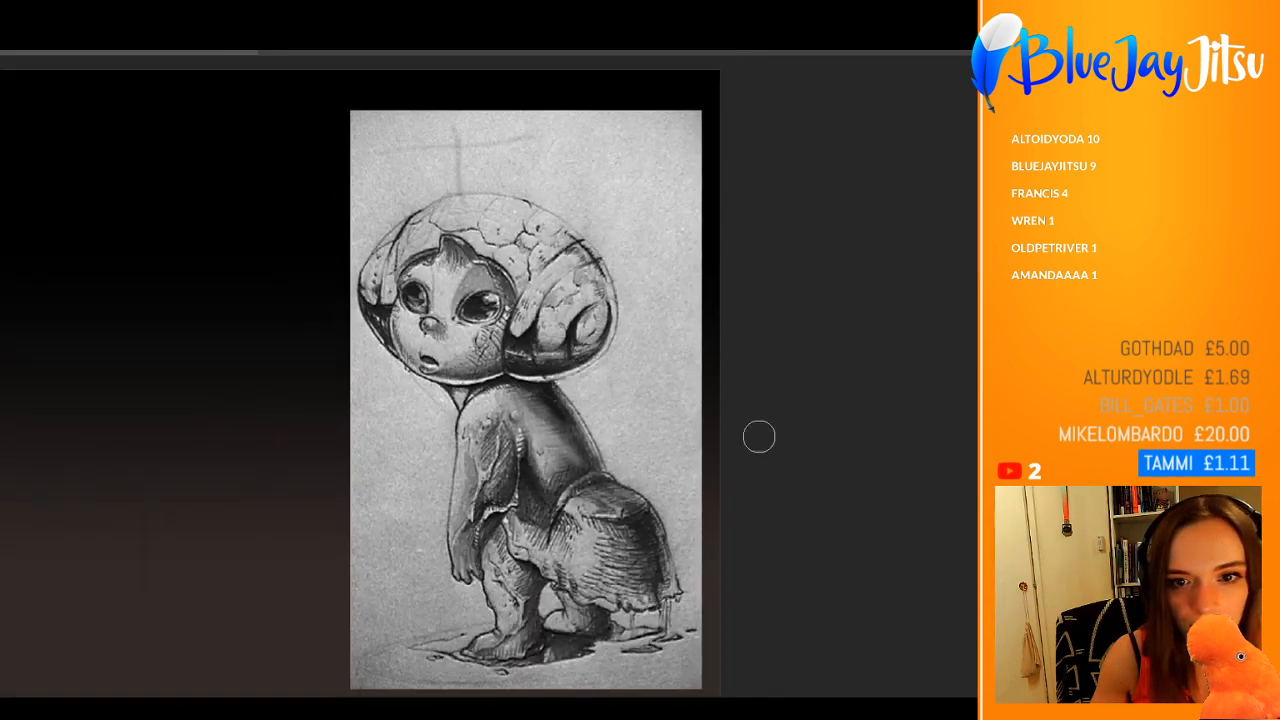
left_click(1000, 378)
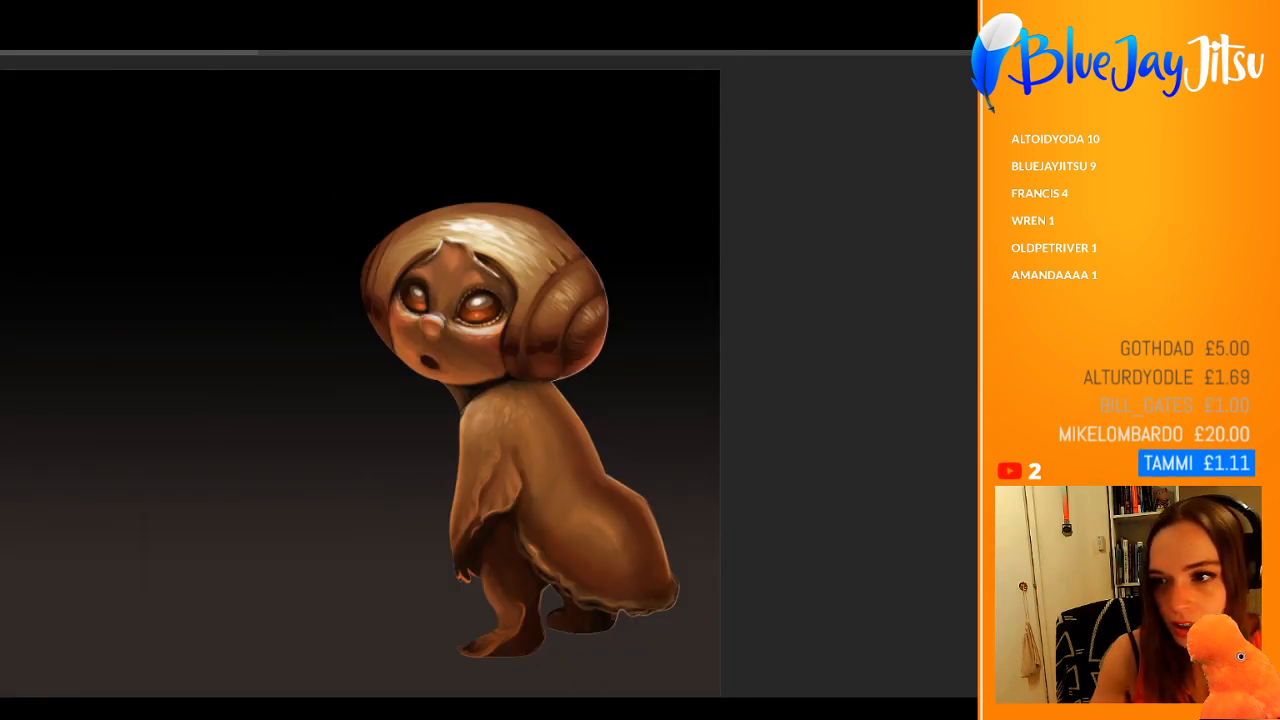
left_click(1000, 378)
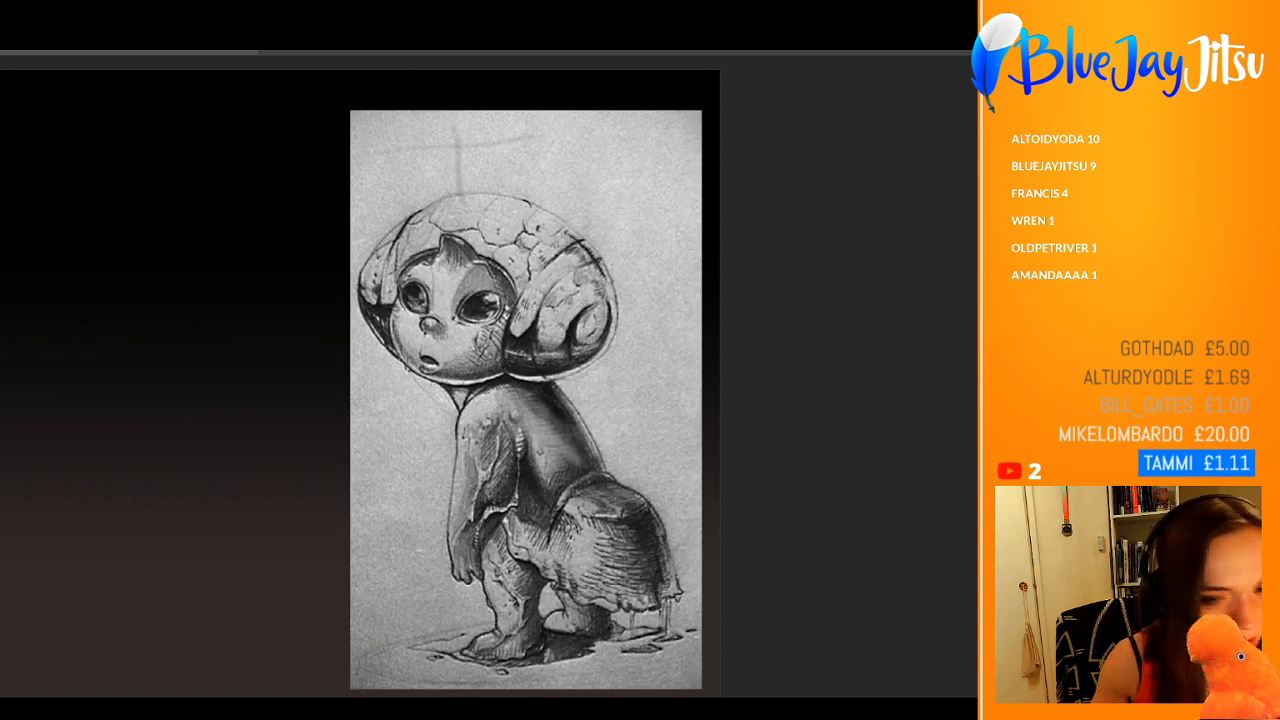
left_click(1000, 378)
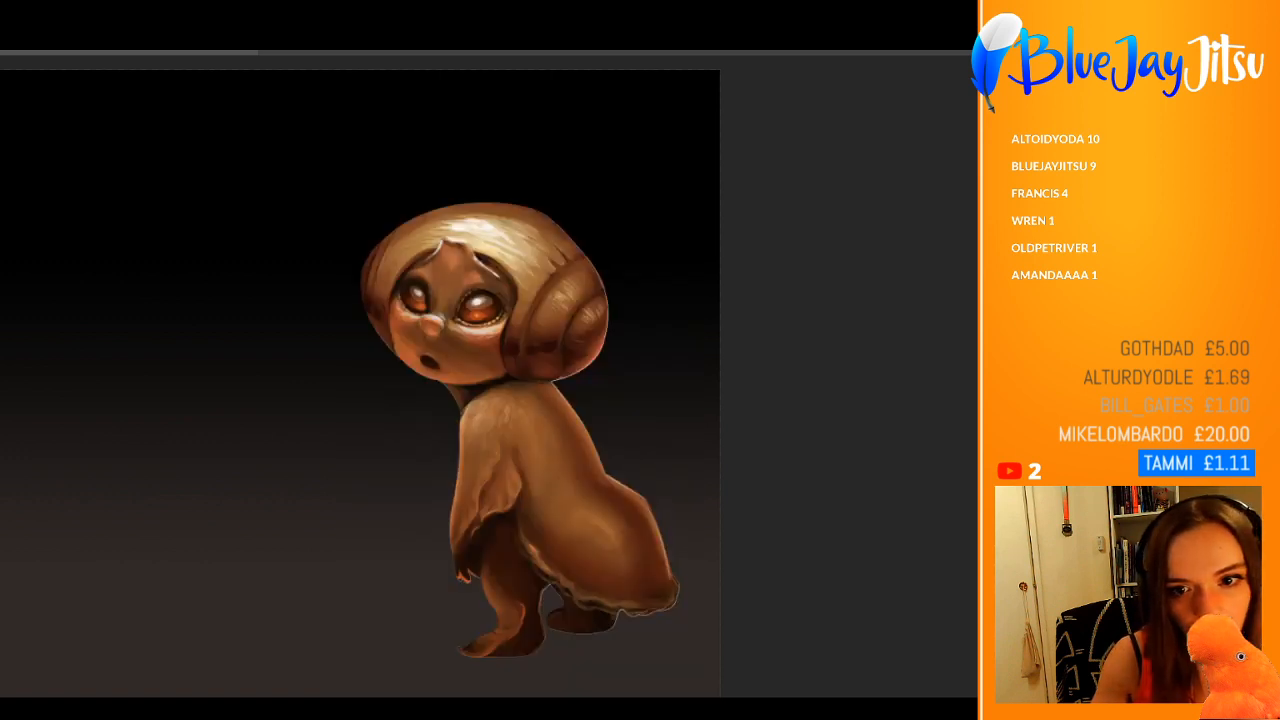
left_click(562, 399)
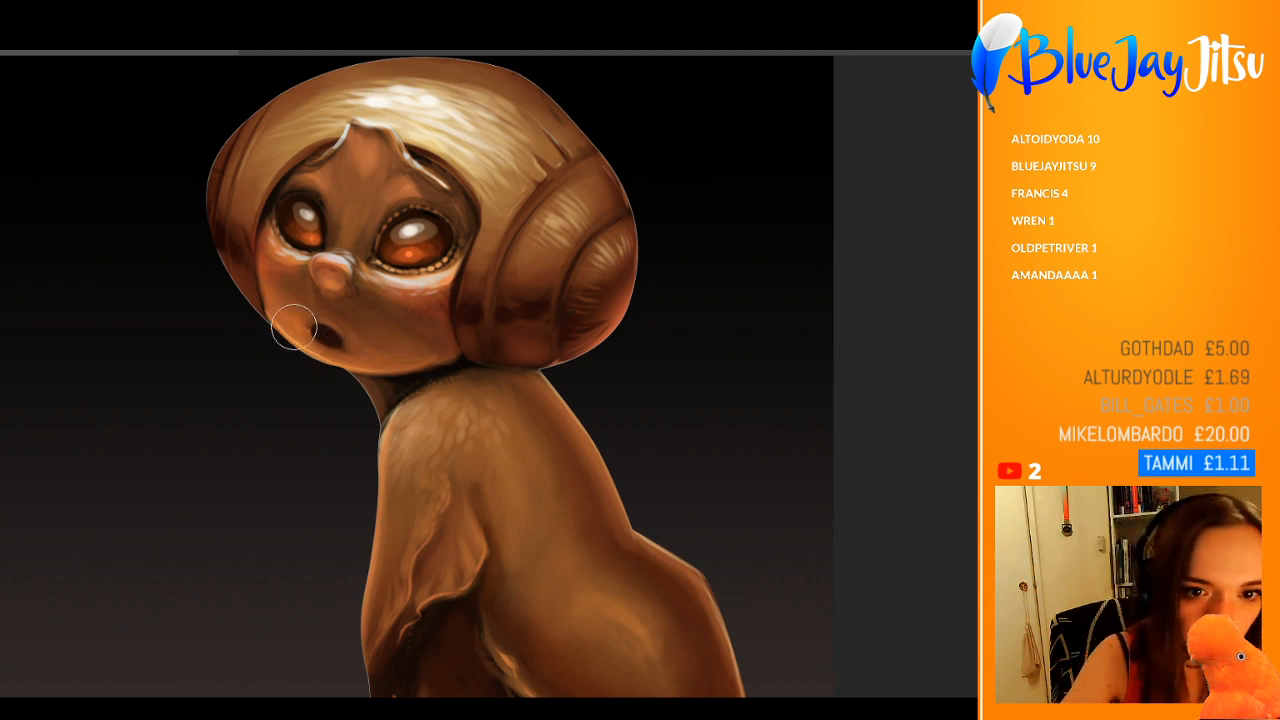
Step: Paint a warm orange-red glow on the neck beneath the chin with a larger brush
left_click_drag(296, 330, 399, 372)
key("ctrl+z")
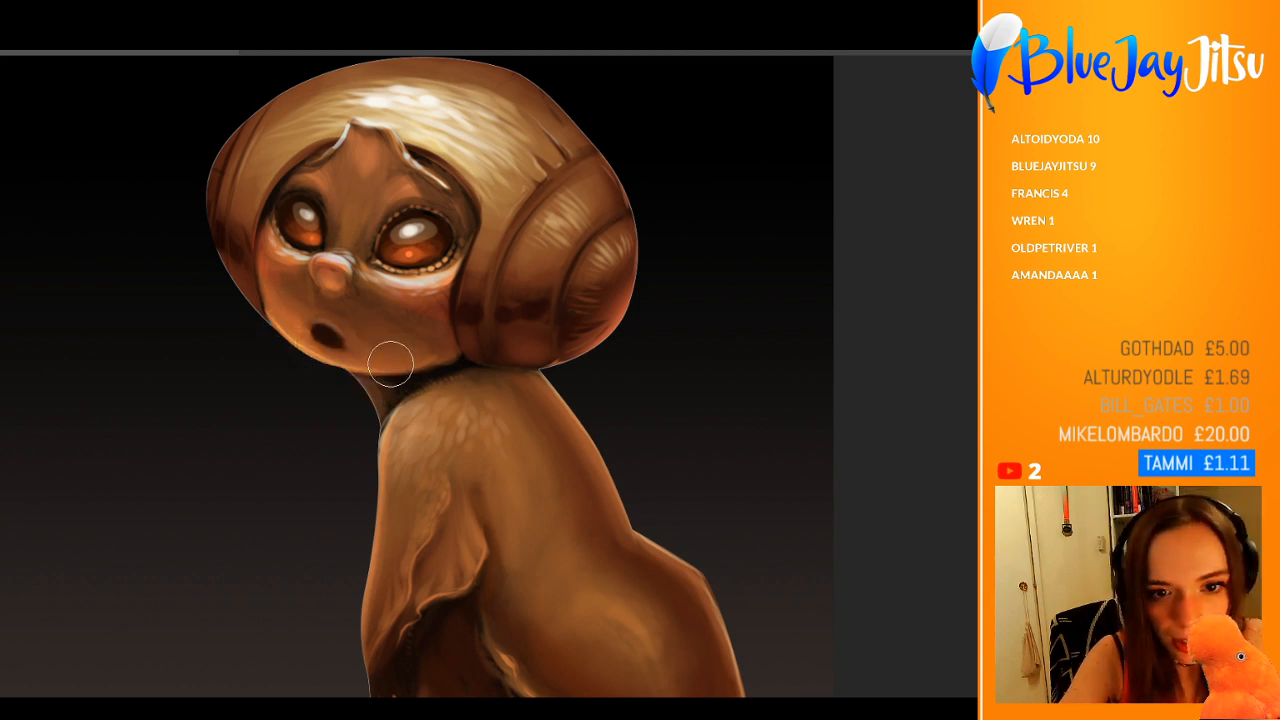
left_click_drag(467, 319, 494, 372)
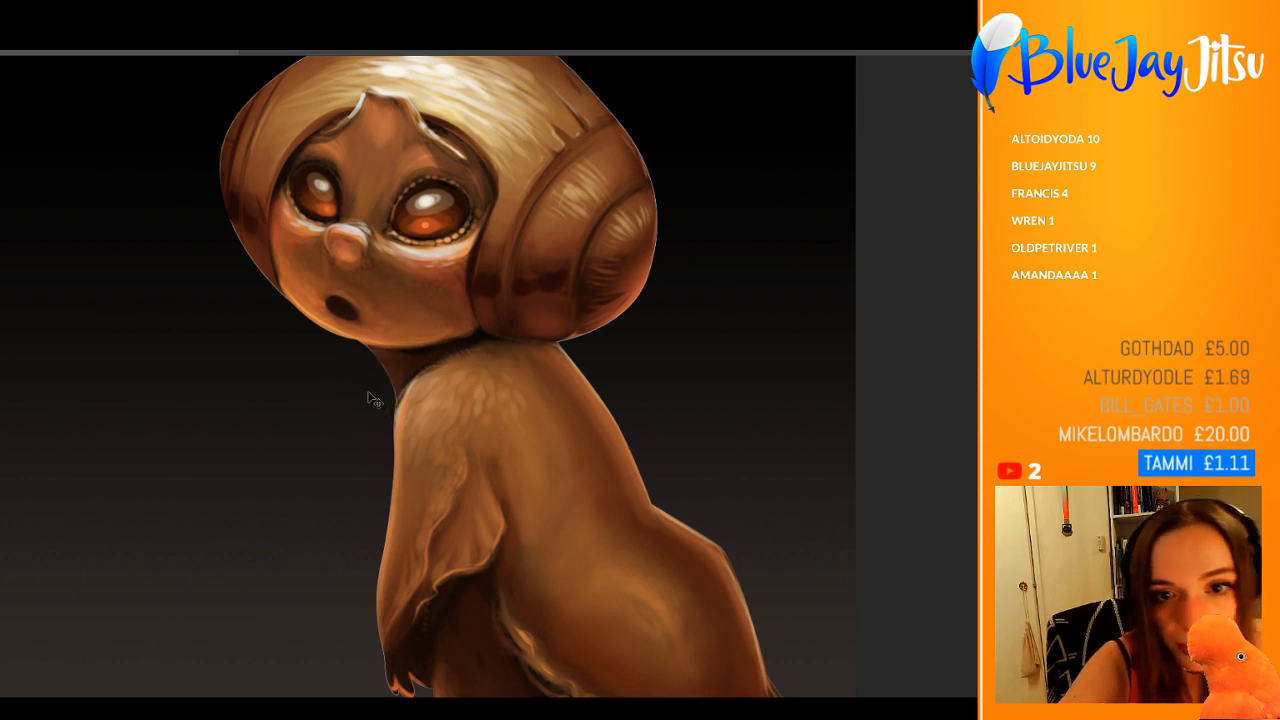
key("]")
key("]")
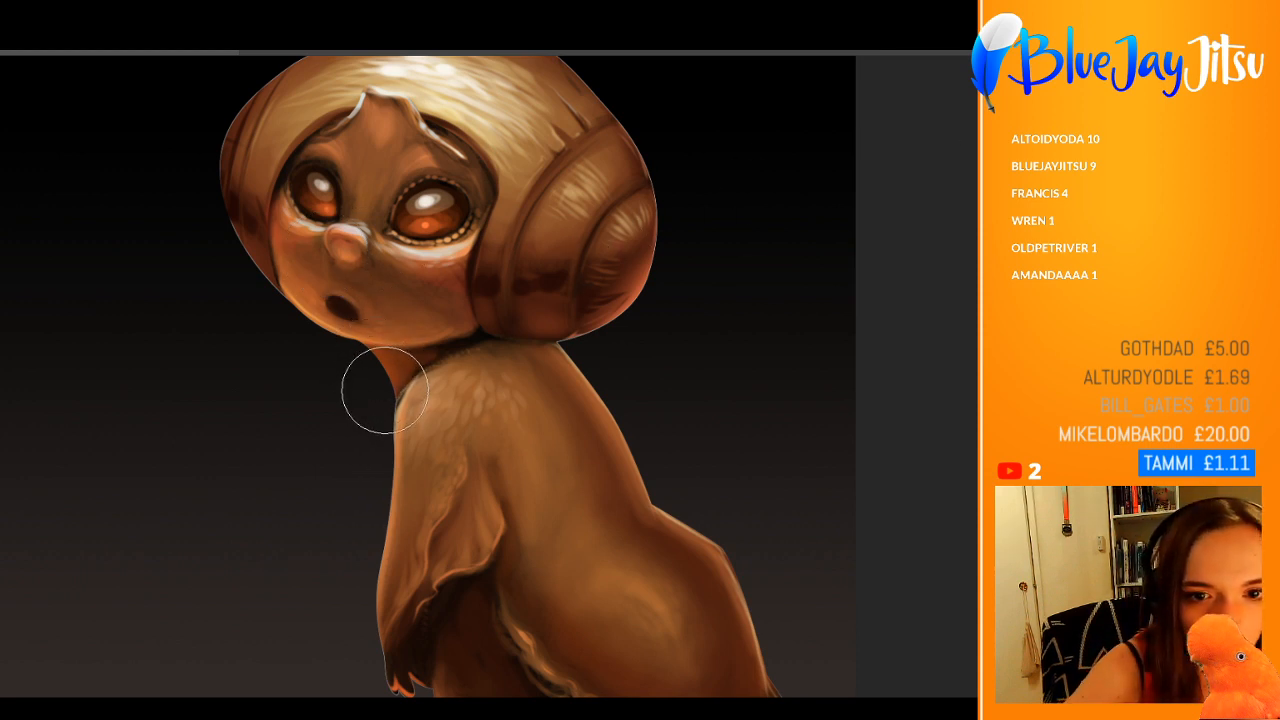
left_click_drag(445, 345, 360, 390)
Step: Brush warm orange-red light onto the front leg and foot, keeping the upper leg under the body in shadow
left_click_drag(485, 535, 518, 496)
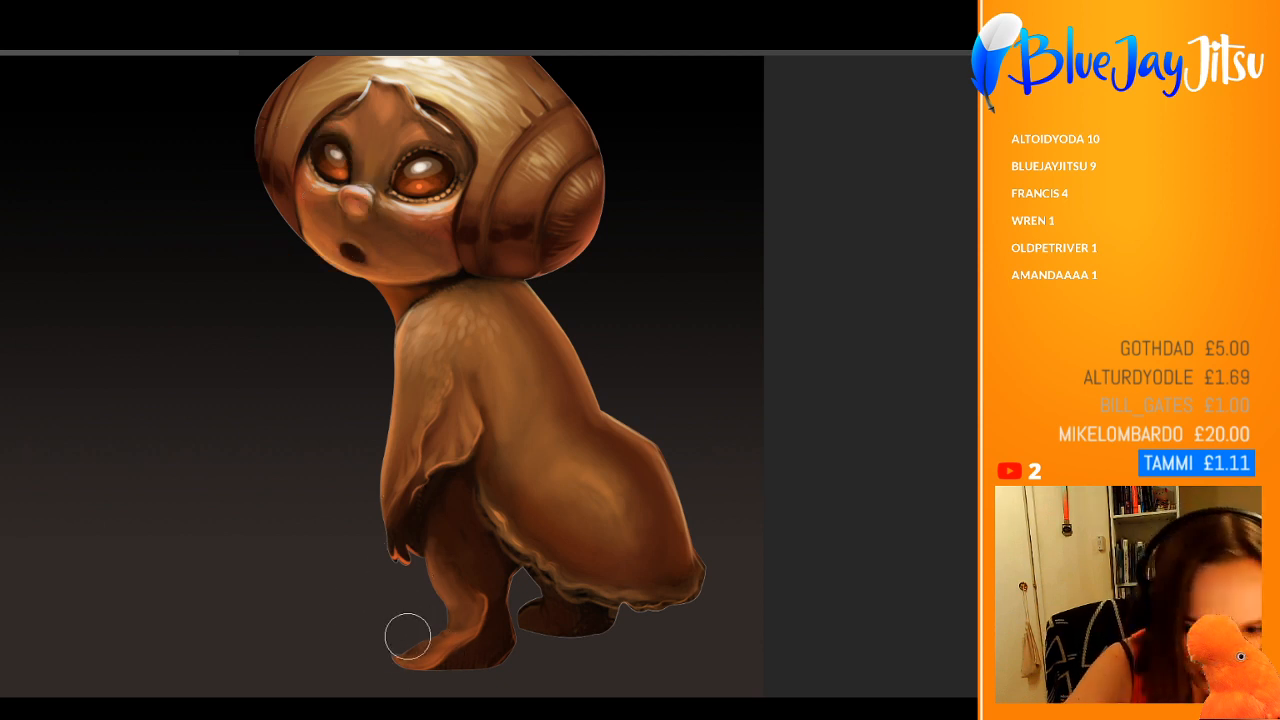
key("[")
key("[")
key("[")
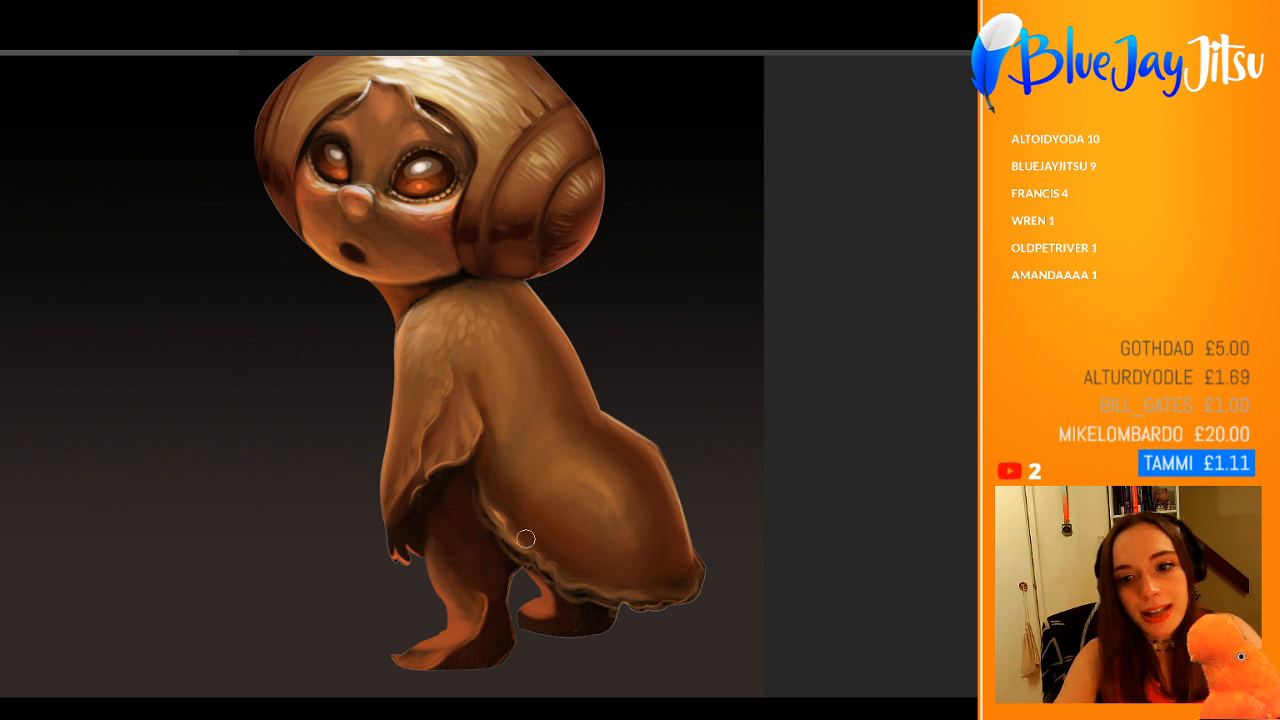
left_click(494, 637, "alt")
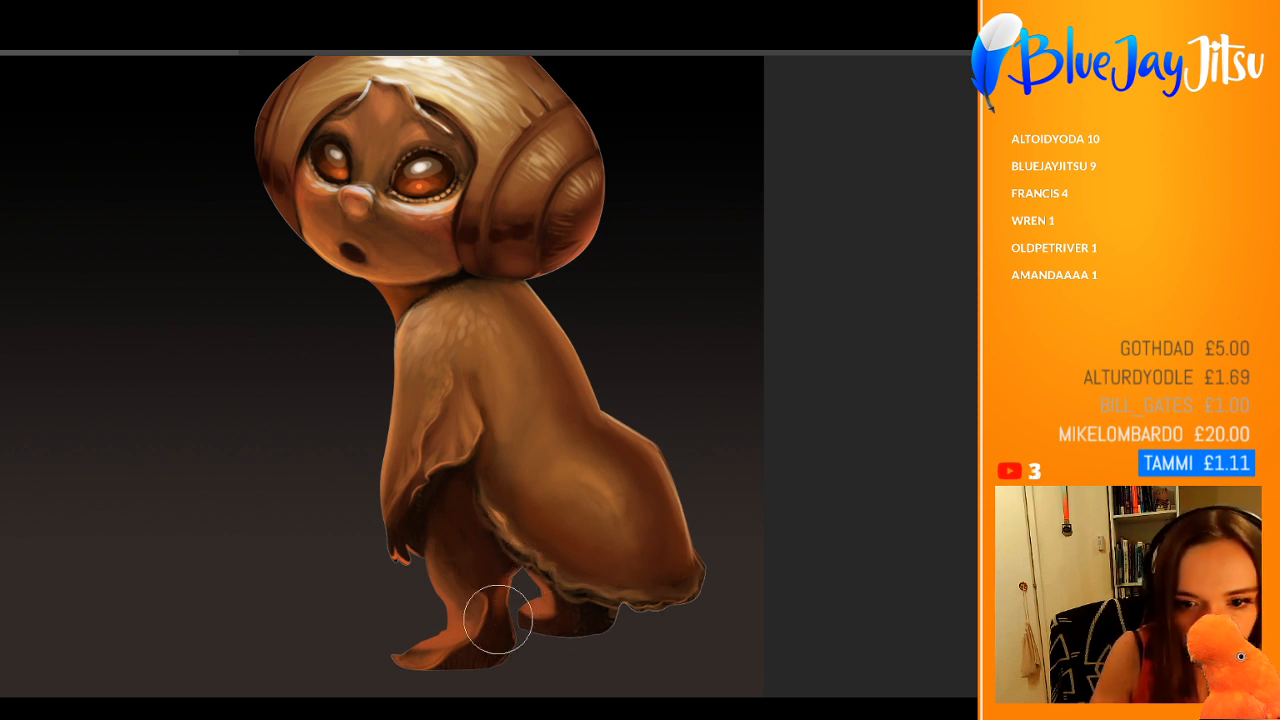
mouse_move(498, 620)
left_mouse_down()
mouse_move(508, 594)
mouse_move(503, 616)
left_mouse_up()
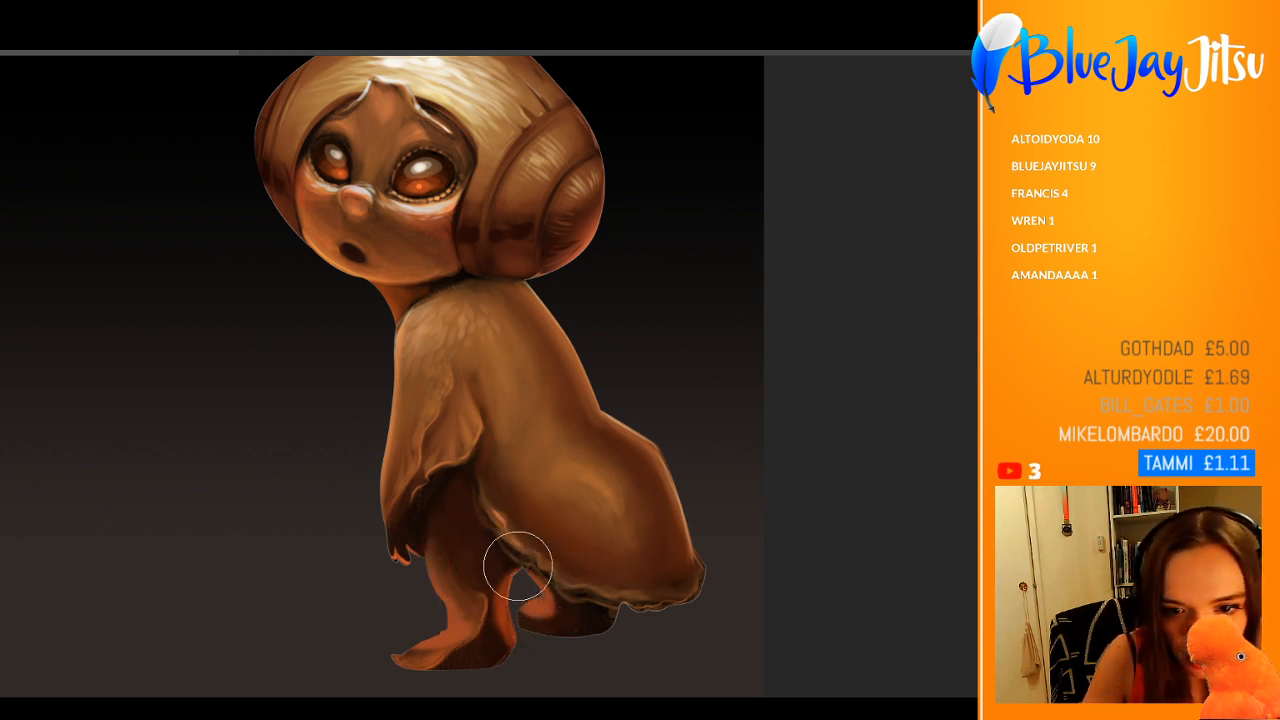
mouse_move(518, 566)
left_mouse_down()
mouse_move(486, 600)
mouse_move(491, 562)
mouse_move(471, 532)
left_mouse_up()
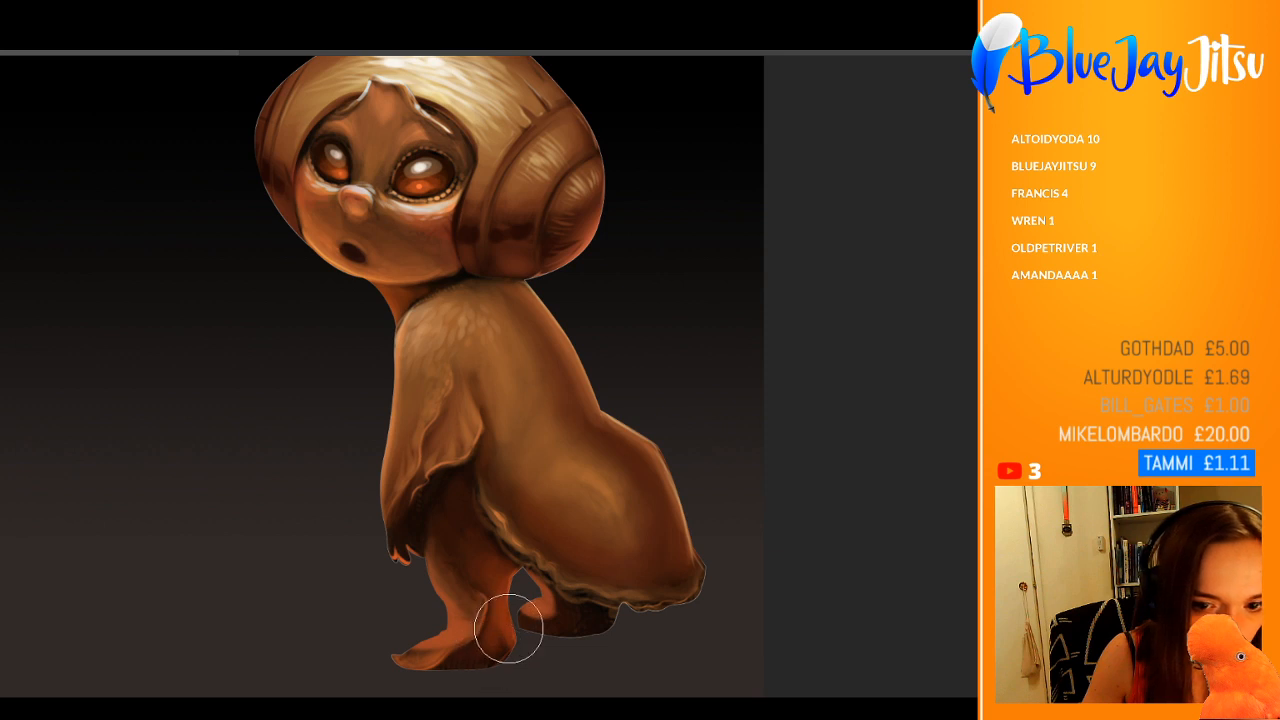
mouse_move(497, 637)
left_mouse_down()
mouse_move(455, 676)
mouse_move(440, 663)
mouse_move(498, 636)
left_mouse_up()
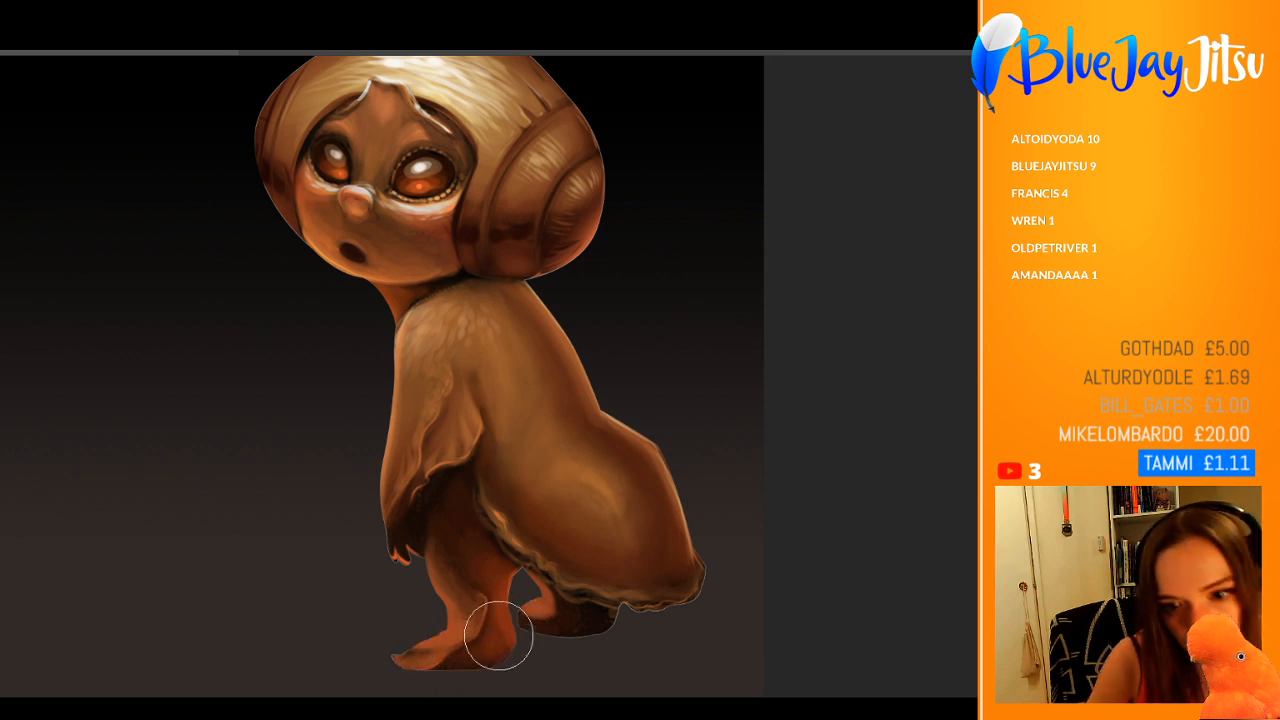
left_click(467, 549, "alt")
mouse_move(474, 535)
left_mouse_down()
mouse_move(466, 582)
mouse_move(477, 577)
mouse_move(497, 623)
mouse_move(520, 582)
mouse_move(505, 585)
mouse_move(509, 575)
mouse_move(520, 591)
left_mouse_up()
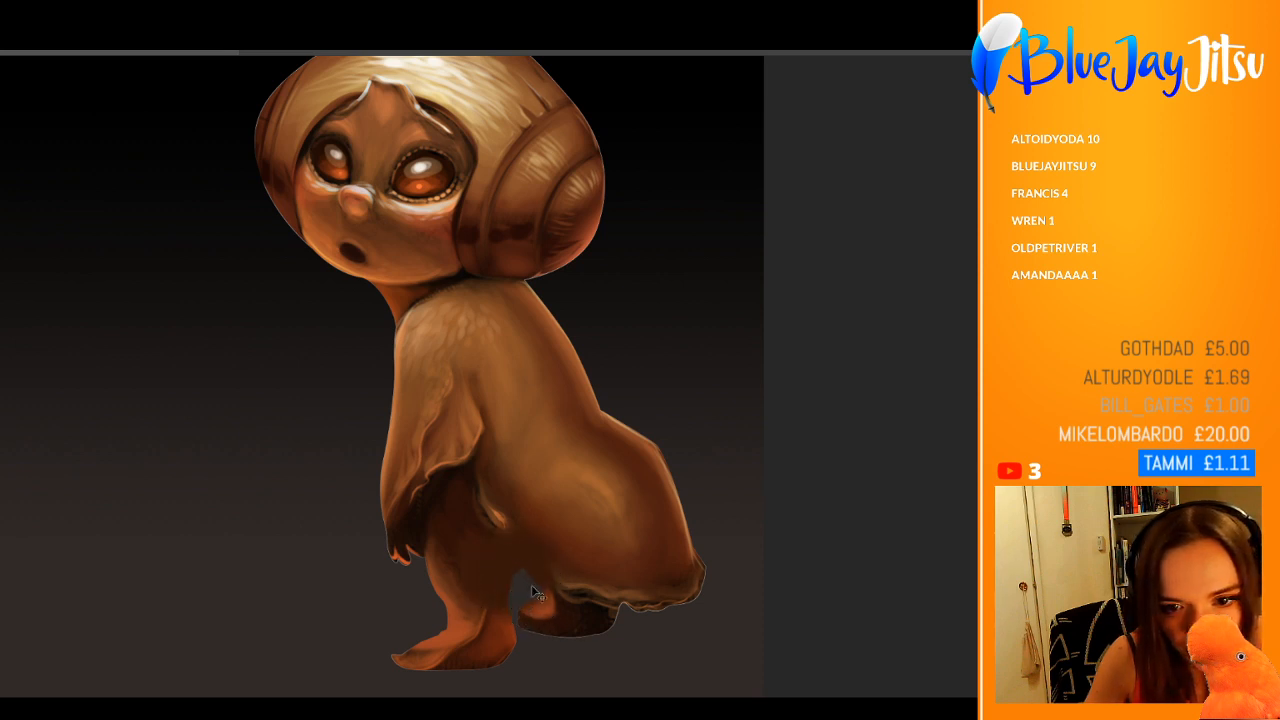
key("ctrl+alt+z")
Step: Deepen the warm reddish shading on the front foot's heel and on the rear foot
left_click(497, 629, "alt")
mouse_move(503, 650)
left_mouse_down()
mouse_move(460, 664)
mouse_move(478, 664)
left_mouse_up()
left_click(574, 620, "alt")
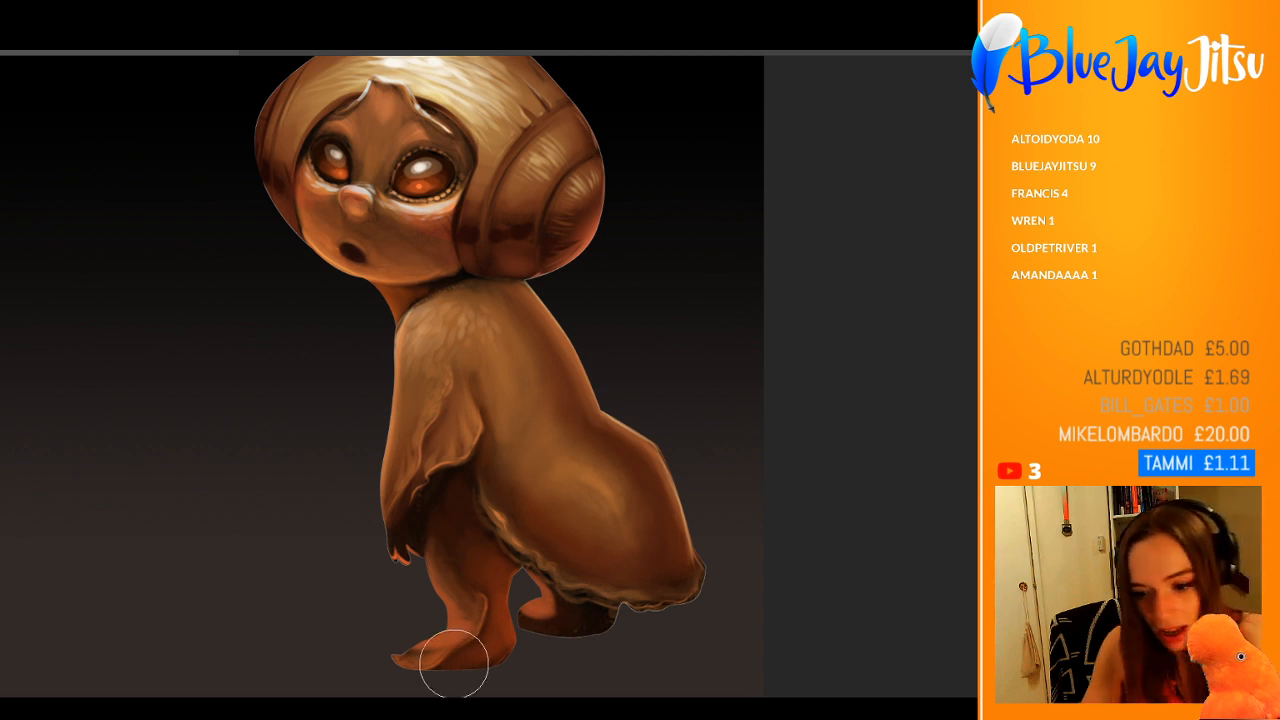
Step: Paint pale highlights on the front foot's toes and along the rear foot's edge with a smaller brush
key("bracketleft")
key("bracketleft")
key("bracketleft")
key("bracketleft")
key("bracketleft")
key("bracketleft")
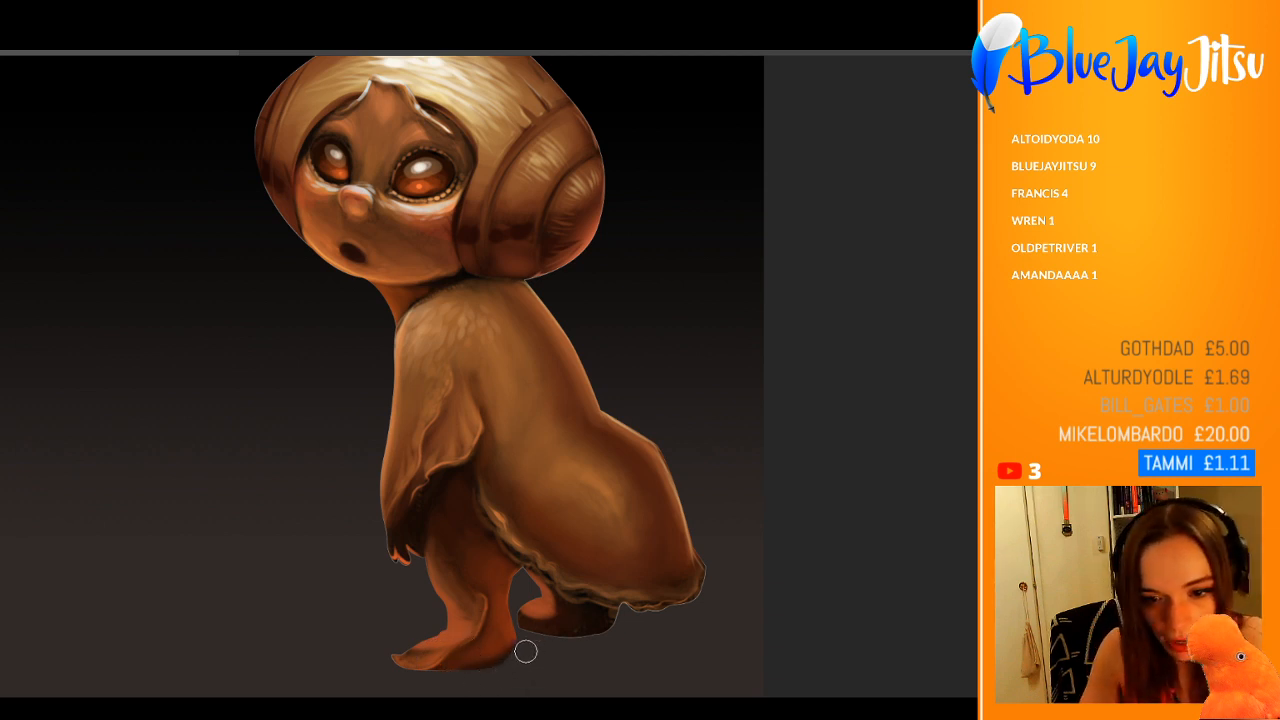
left_click(502, 631, "alt")
left_click(467, 624, "alt")
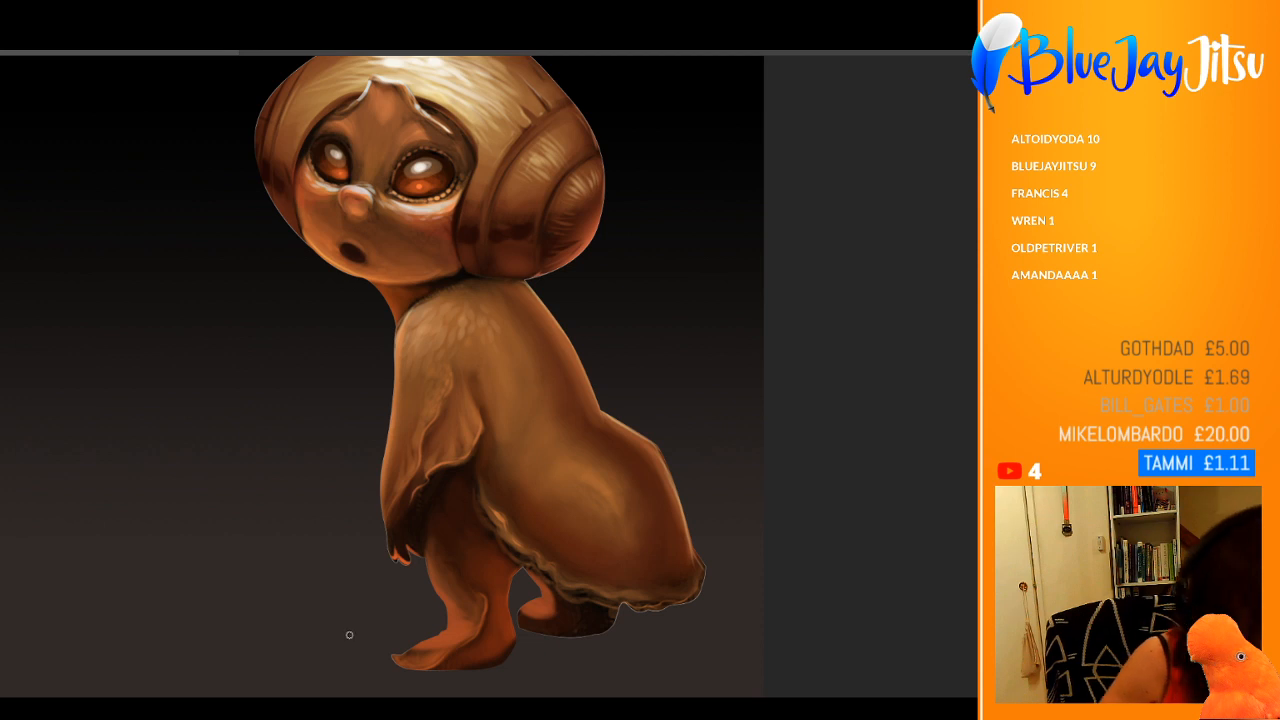
left_click_drag(390, 659, 411, 659)
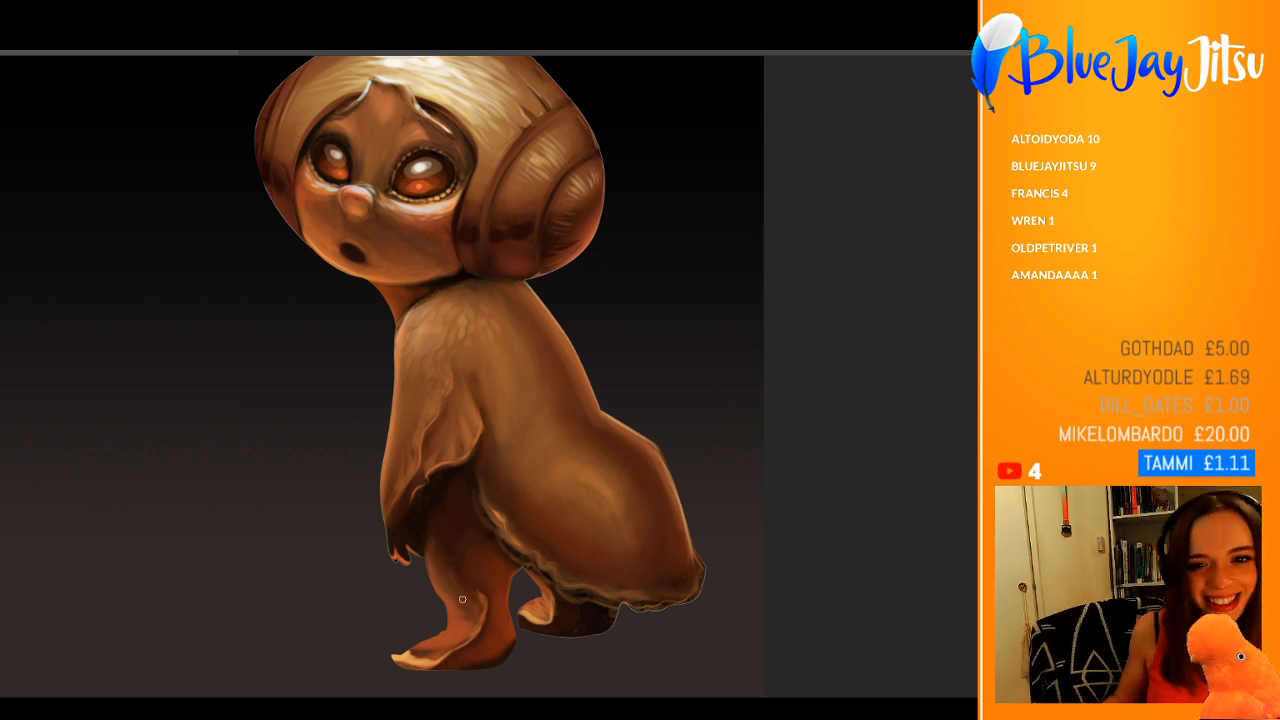
left_click_drag(495, 603, 542, 608)
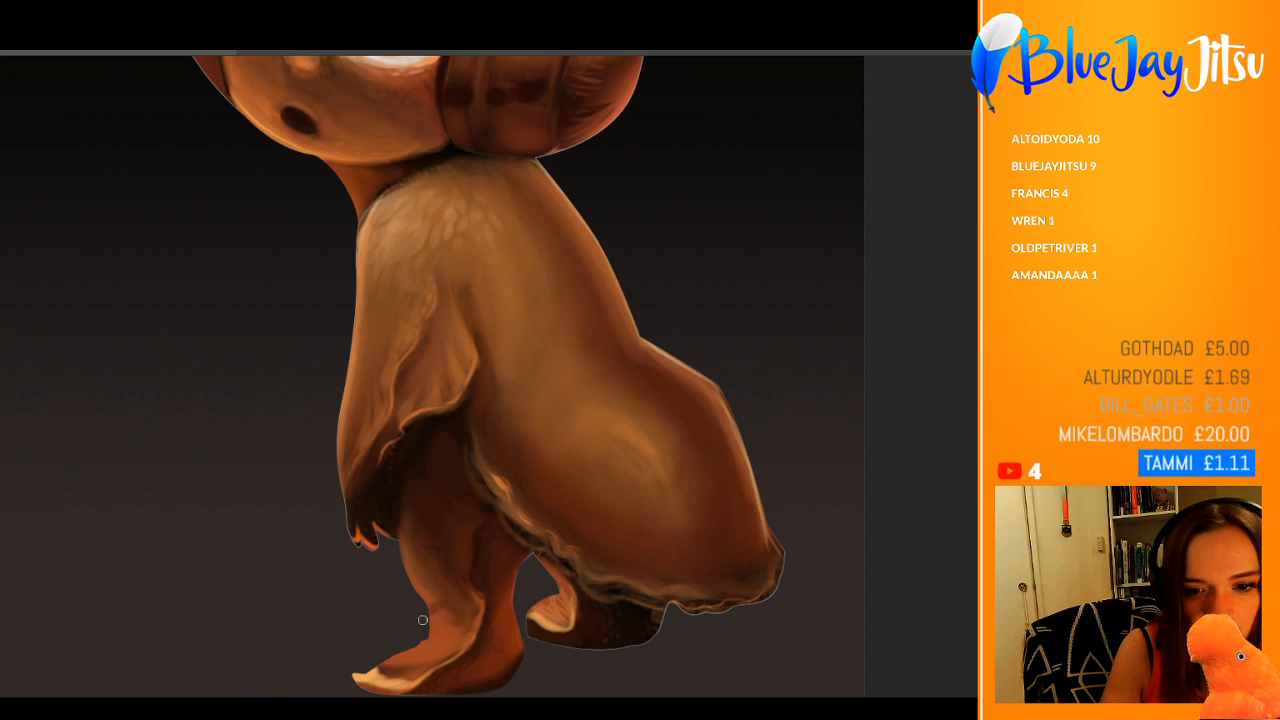
Step: Sample colors from the front foot and paint soft pinkish highlights across its upper surface toward the toes
mouse_move(423, 620)
left_mouse_down()
mouse_move(443, 620)
mouse_move(420, 636)
mouse_move(448, 632)
left_mouse_up()
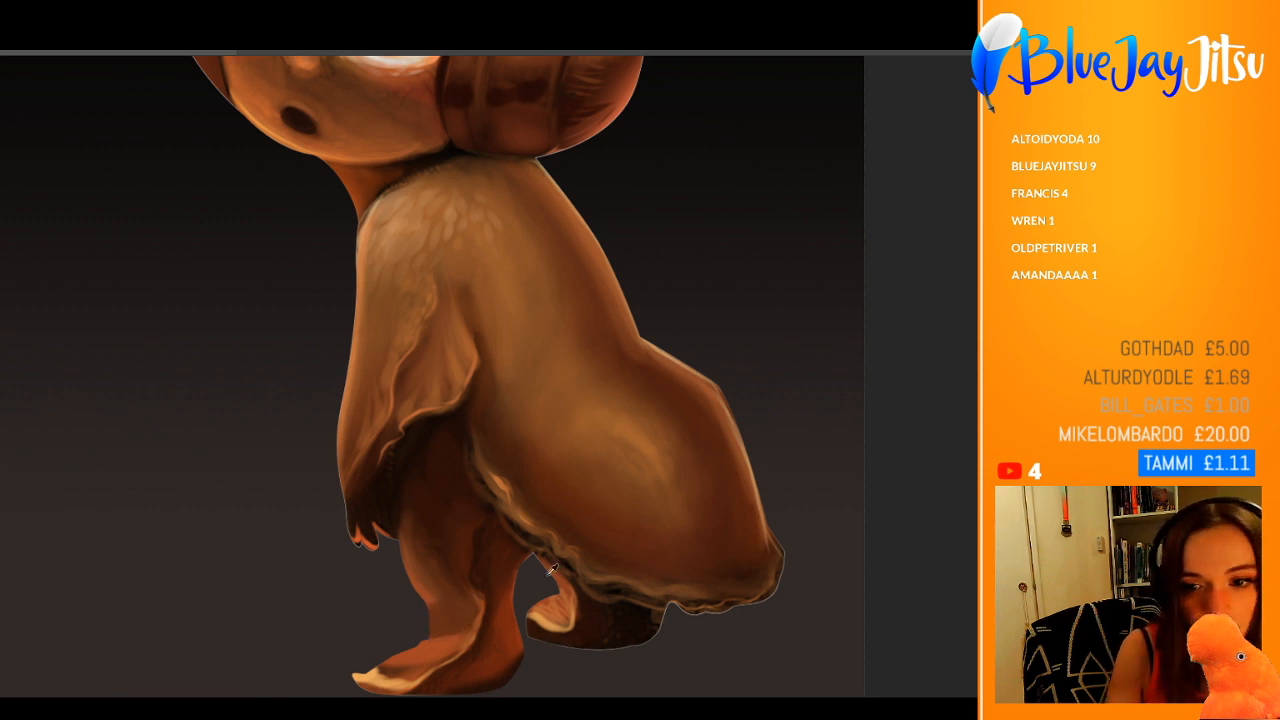
left_click(442, 646, "alt")
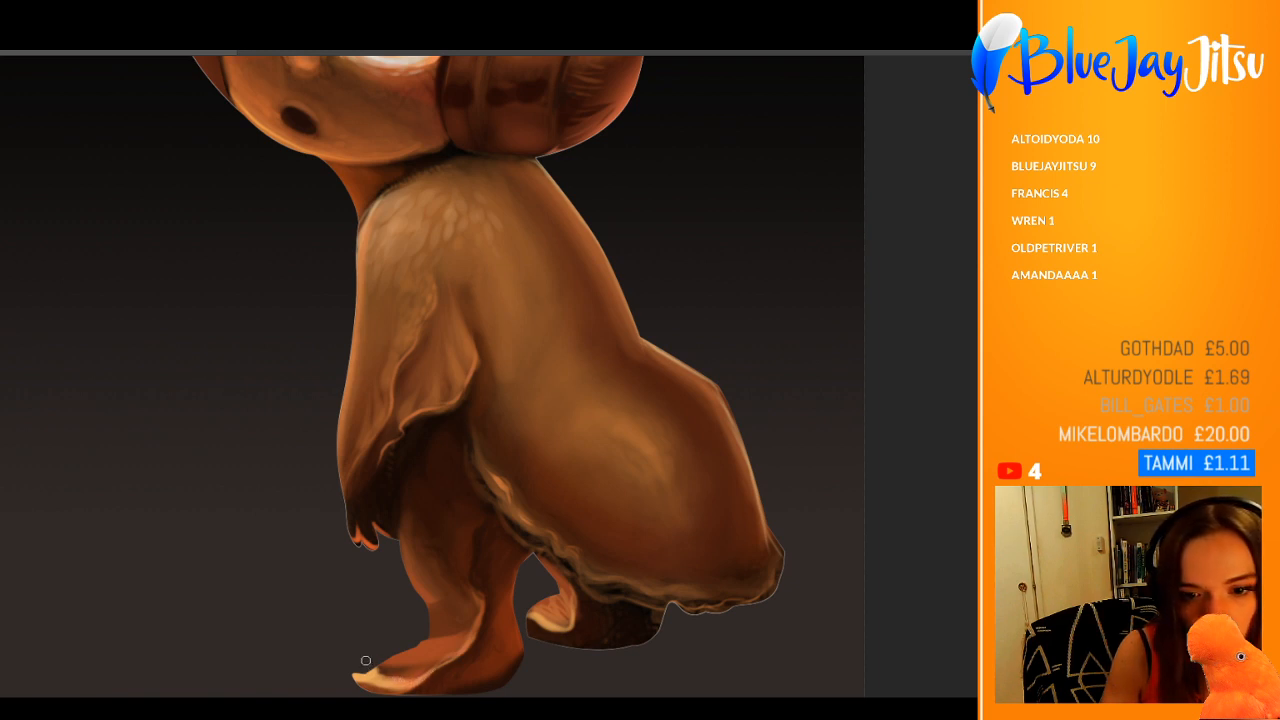
left_click_drag(386, 661, 444, 643)
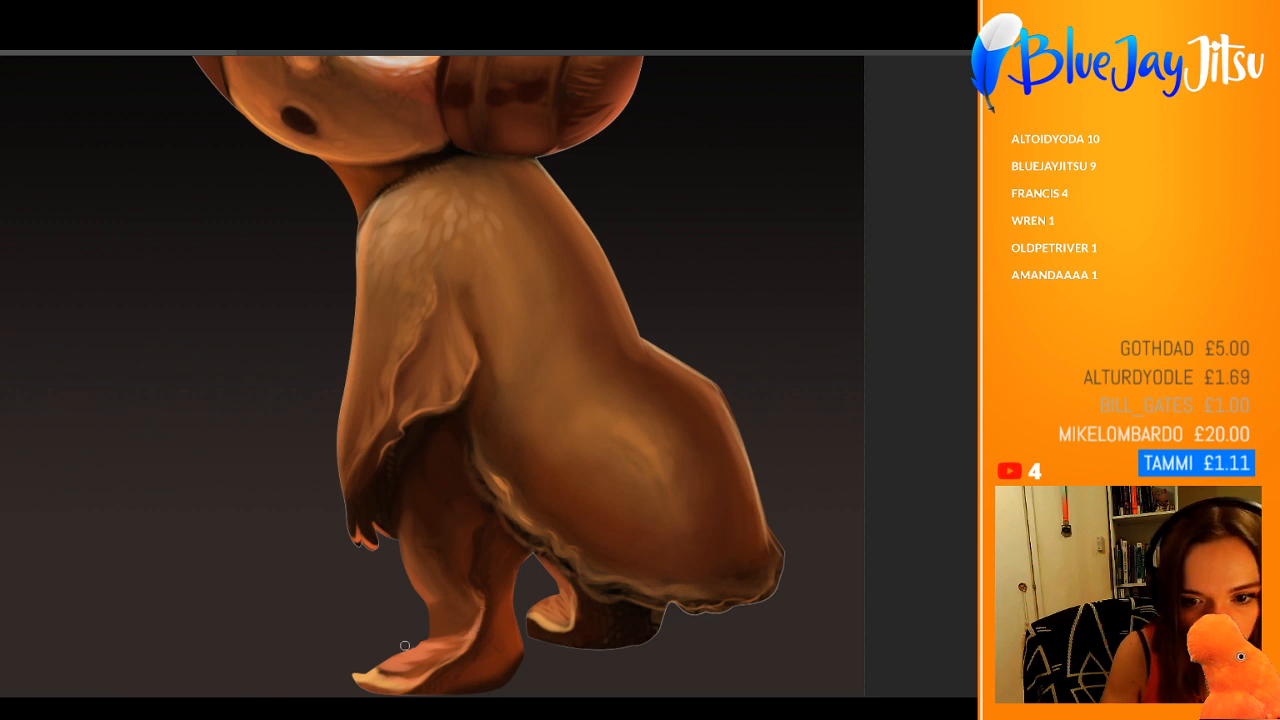
scroll(550, 557, "down", 3)
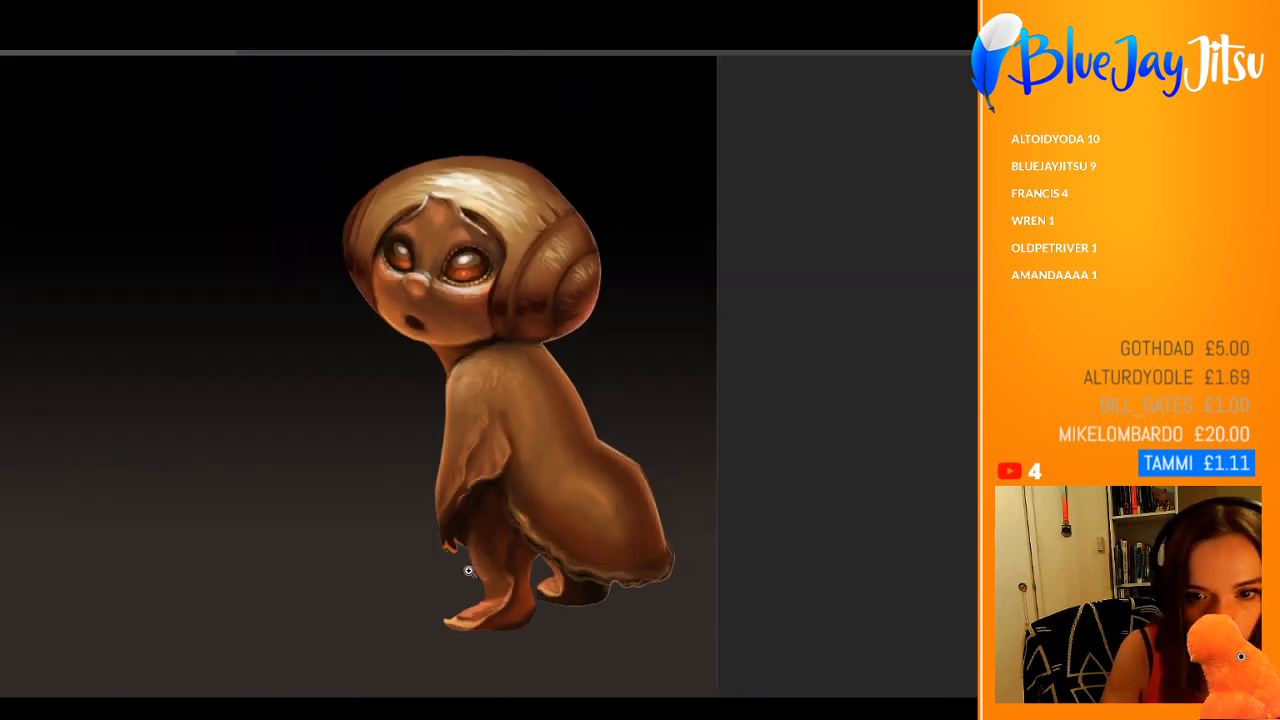
Step: Compare the whole figure with the original pencil sketch by showing the sketch and hiding it again
scroll(640, 497, "up", 2)
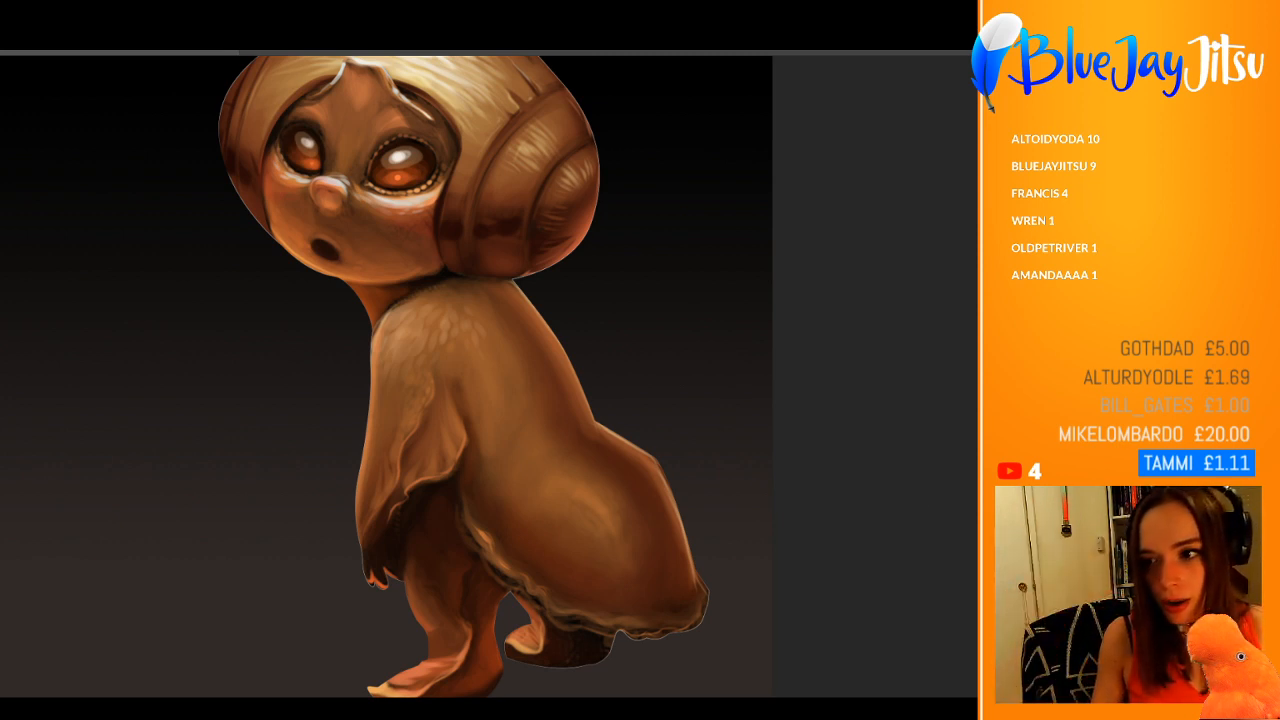
key("ctrl+comma")
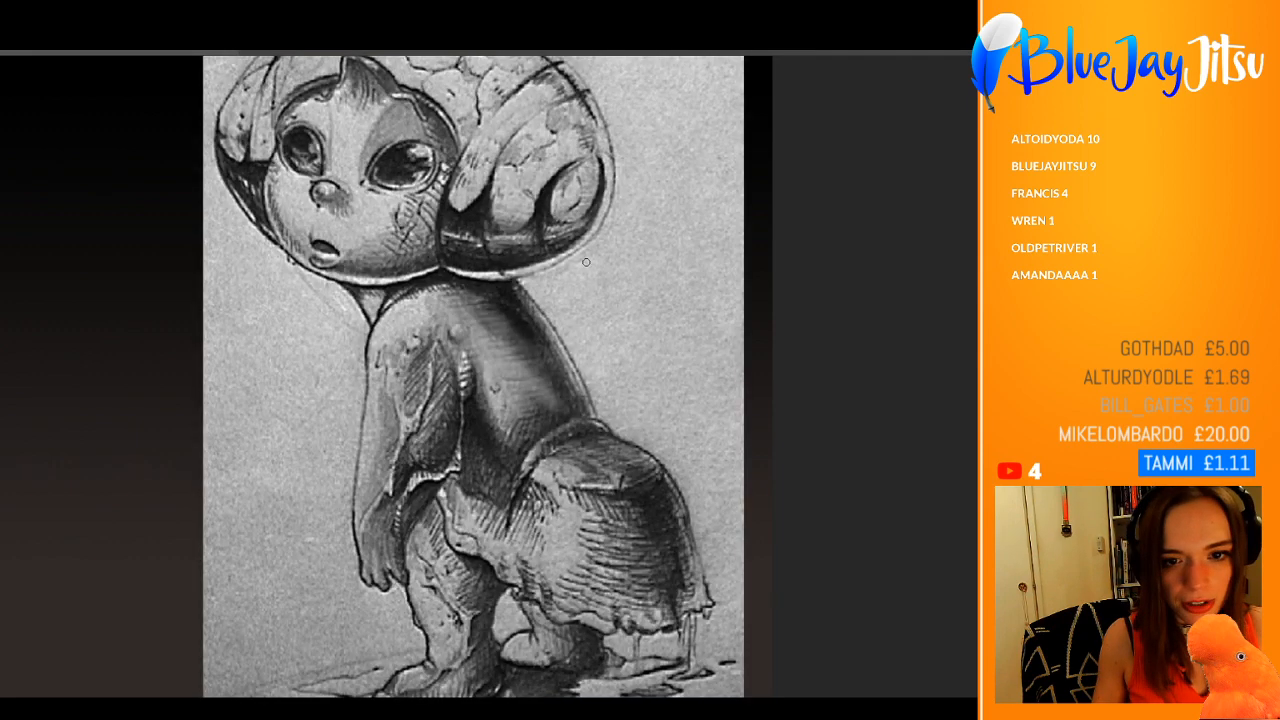
scroll(540, 234, "down", 2)
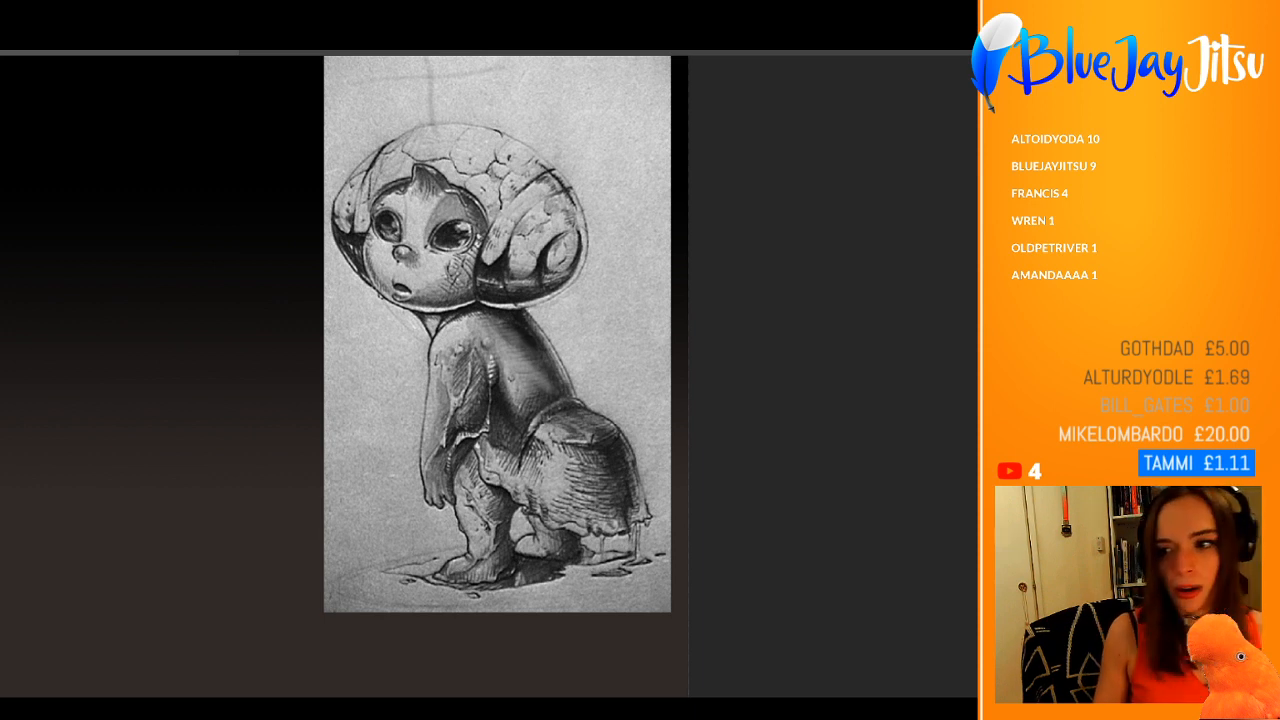
key("ctrl+comma")
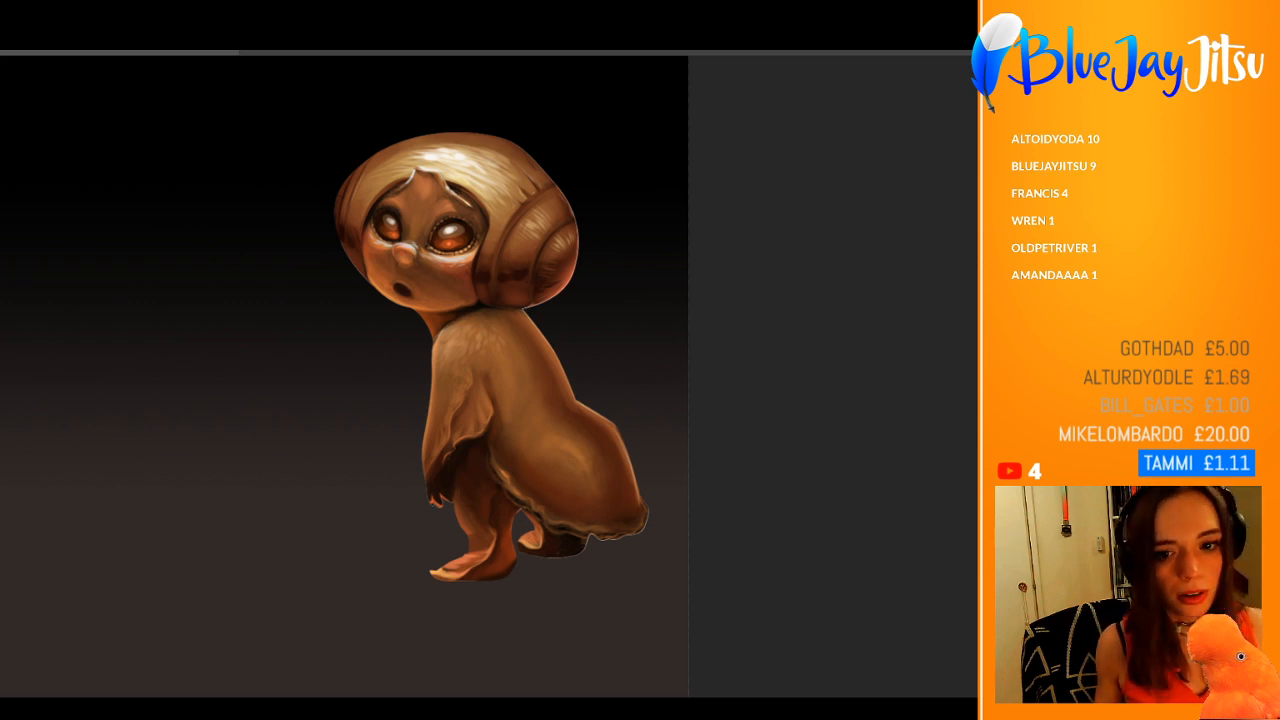
Step: Compare the current face with its earlier state by stepping through the recent edit history
left_click_drag(581, 344, 627, 370)
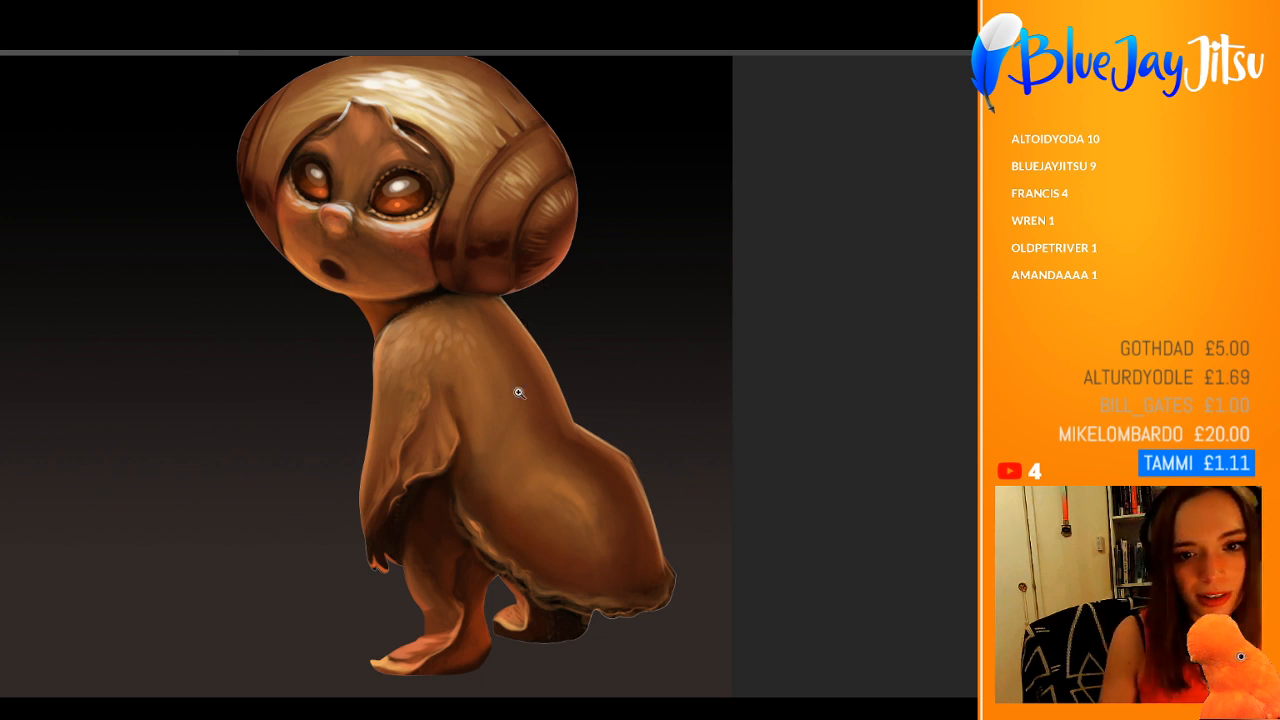
left_click_drag(517, 391, 563, 400)
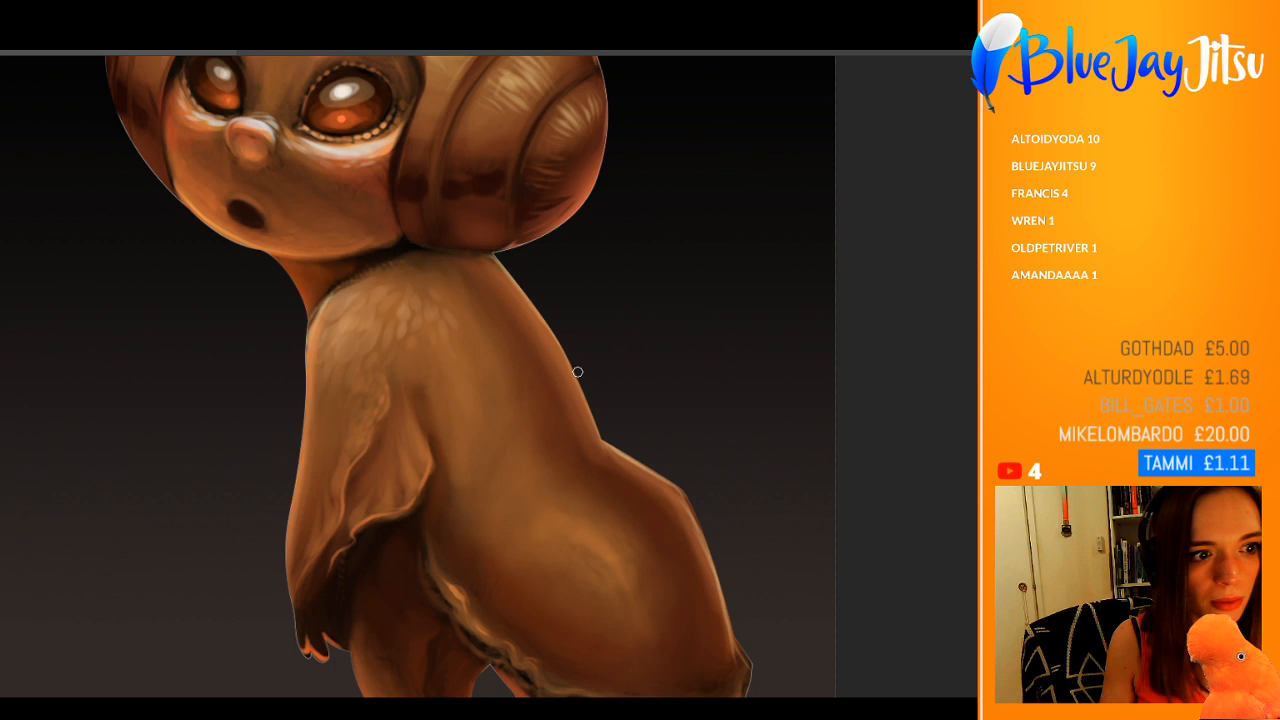
scroll(417, 376, "up", 5)
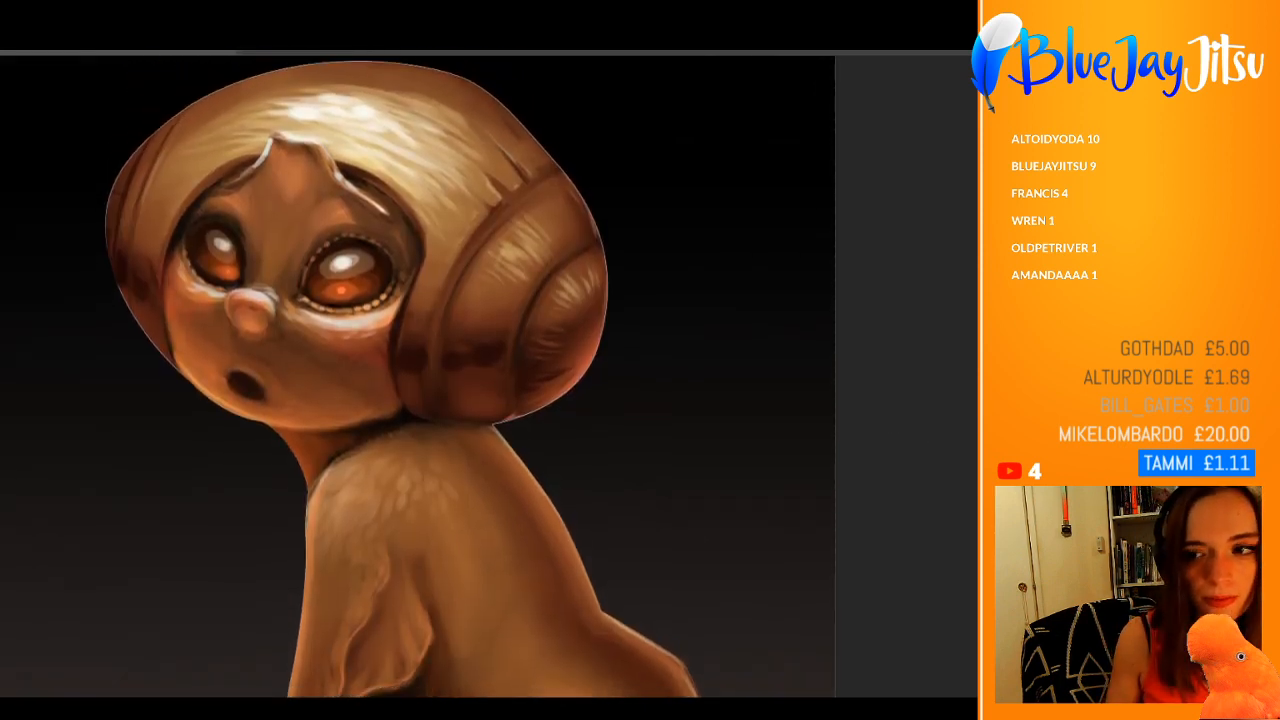
key("ctrl+z")
key("ctrl+z")
key("ctrl+z")
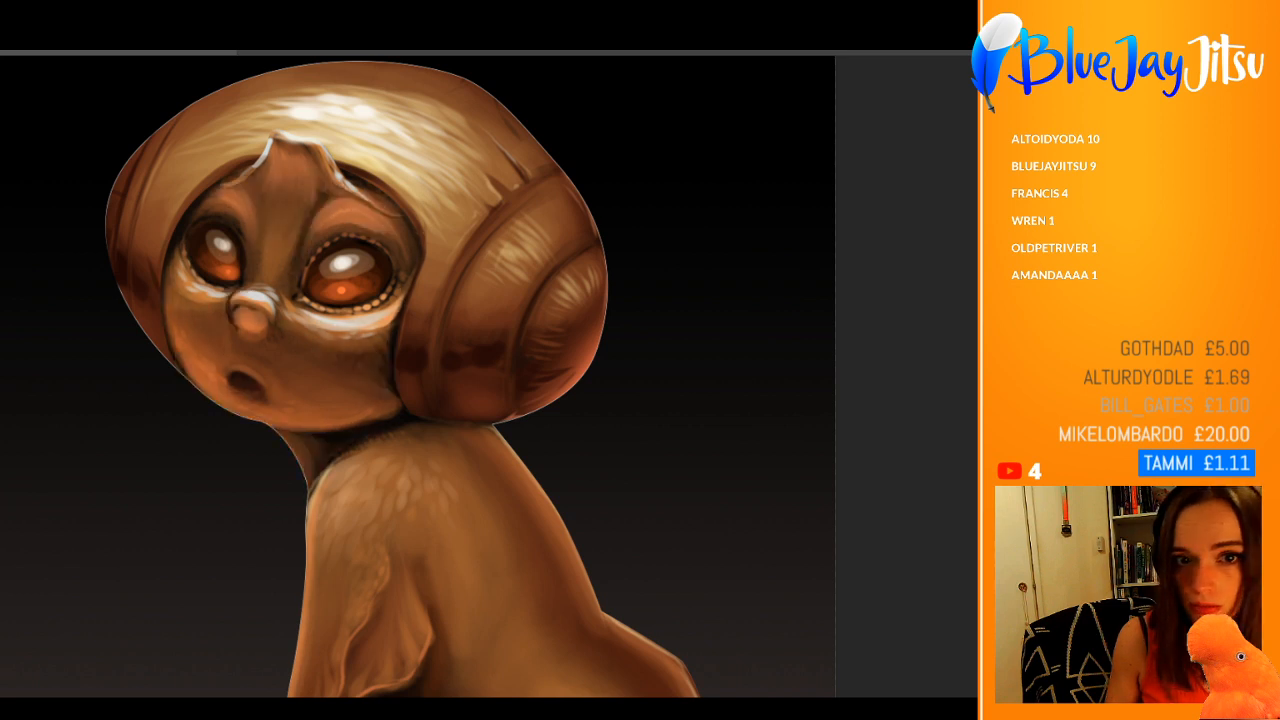
key("ctrl+z")
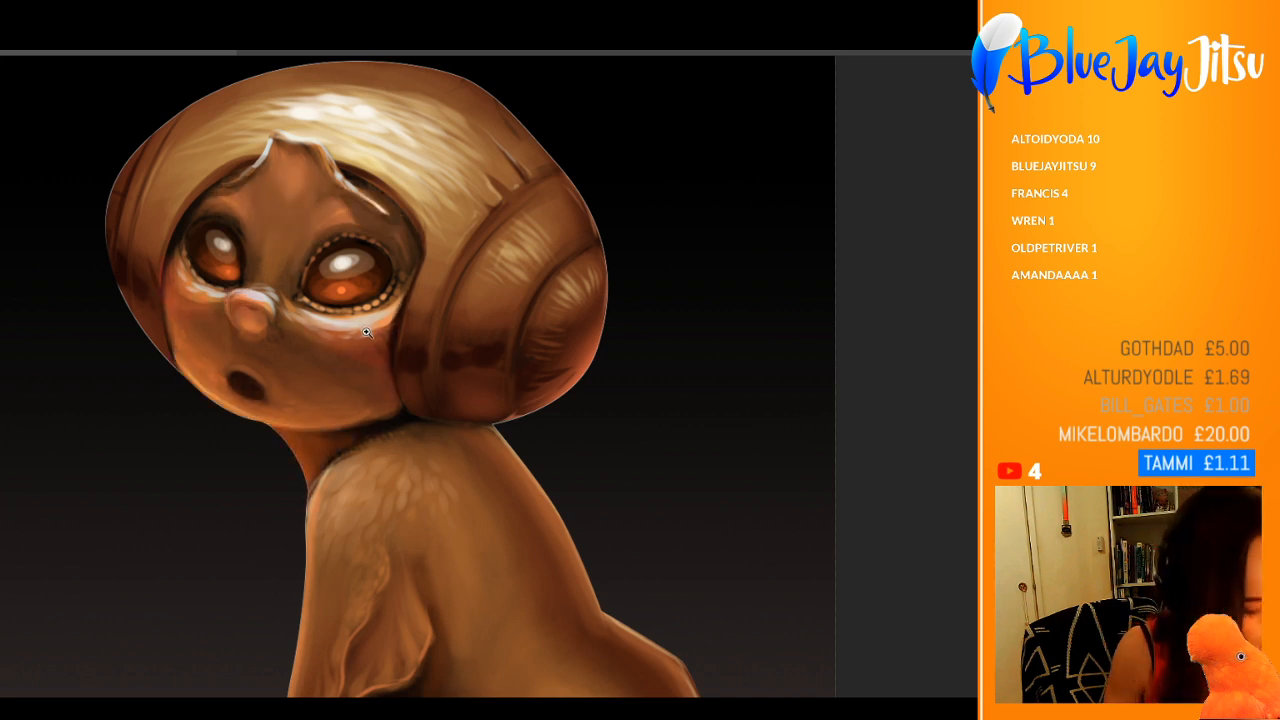
Step: Refine the warm rim light along the outer edge of the arm, from the shoulder down toward the hand
left_click_drag(393, 342, 336, 350)
left_click_drag(380, 509, 422, 490)
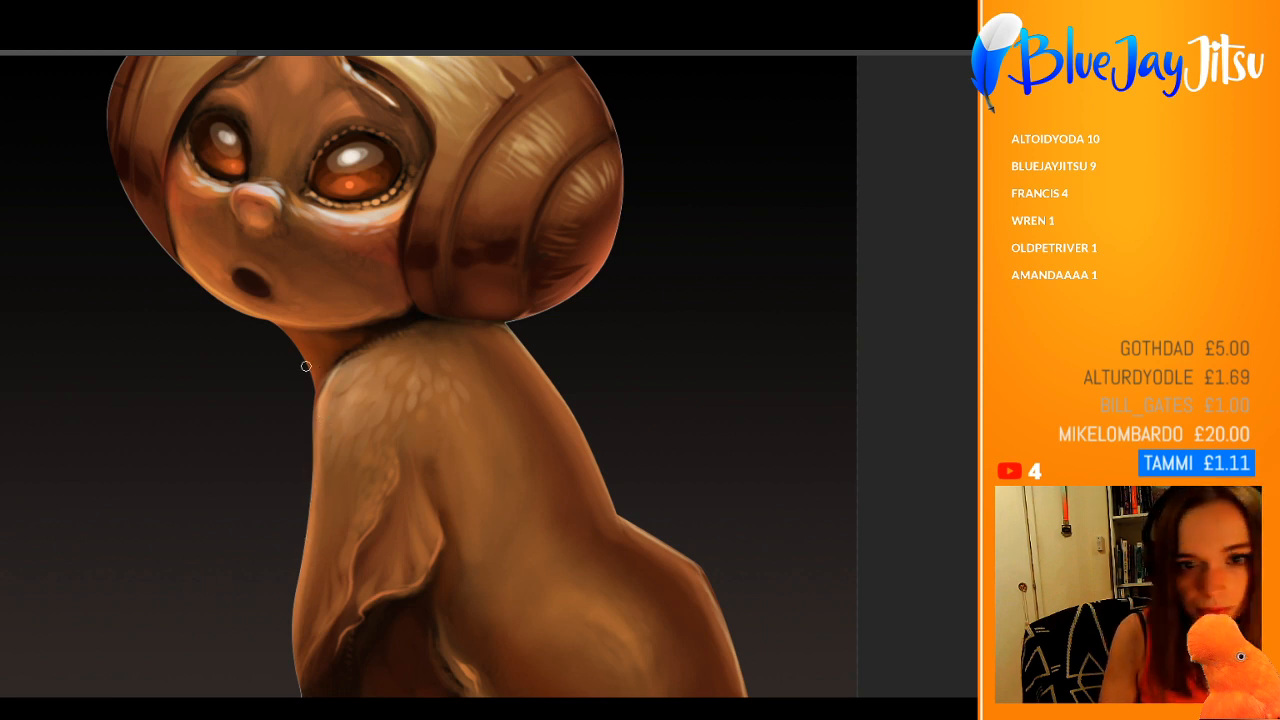
left_click_drag(320, 391, 310, 520)
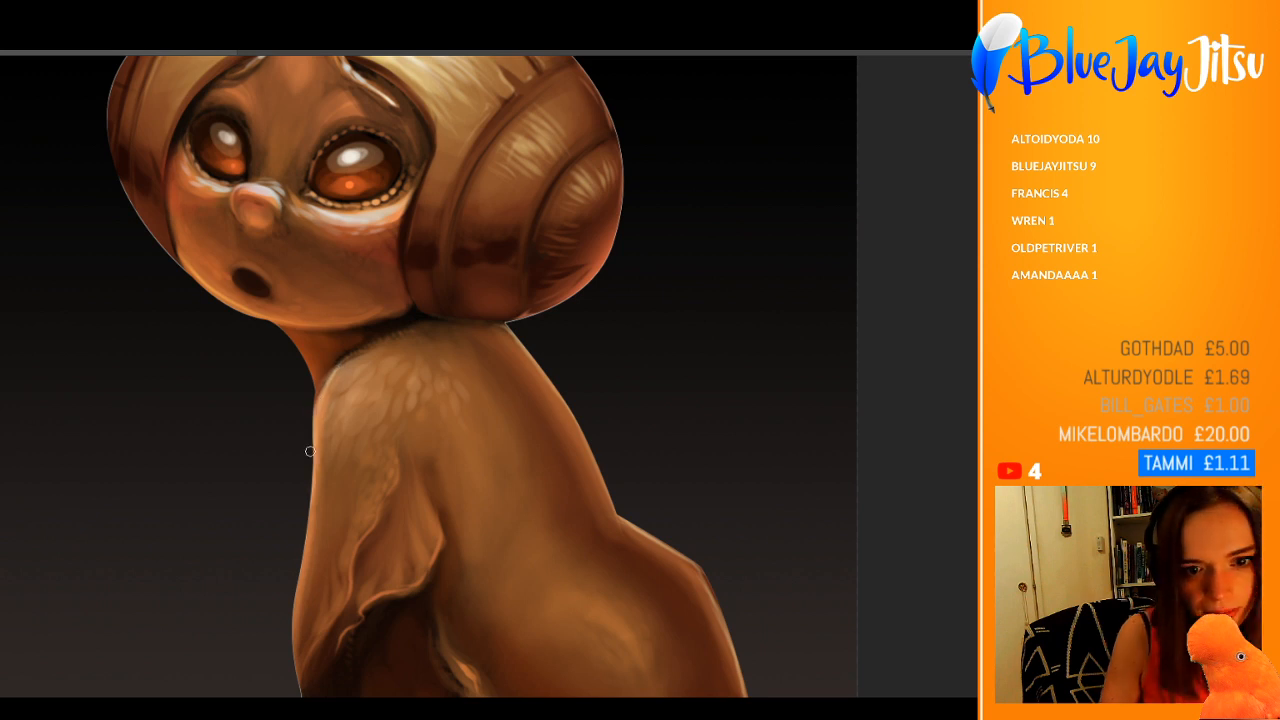
left_click_drag(312, 468, 290, 630)
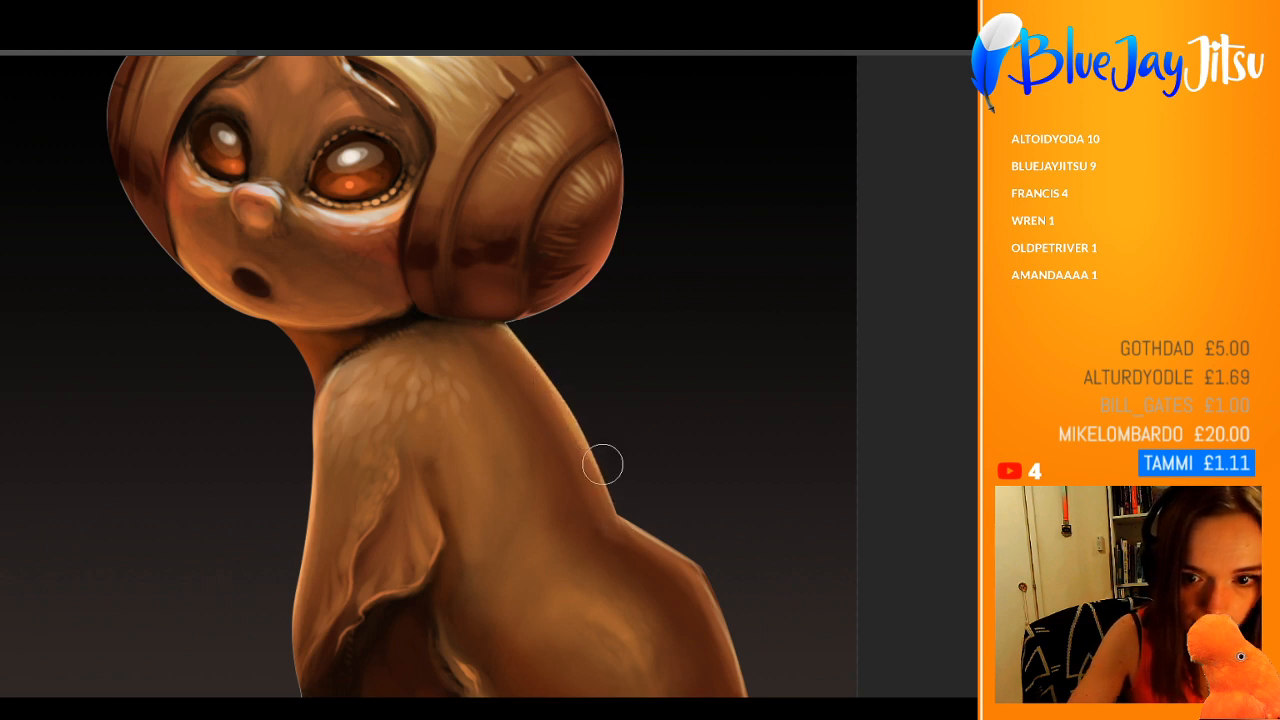
Step: Paint a soft reddish glow on the lower back and rump with a larger brush
scroll(611, 403, "down", 3)
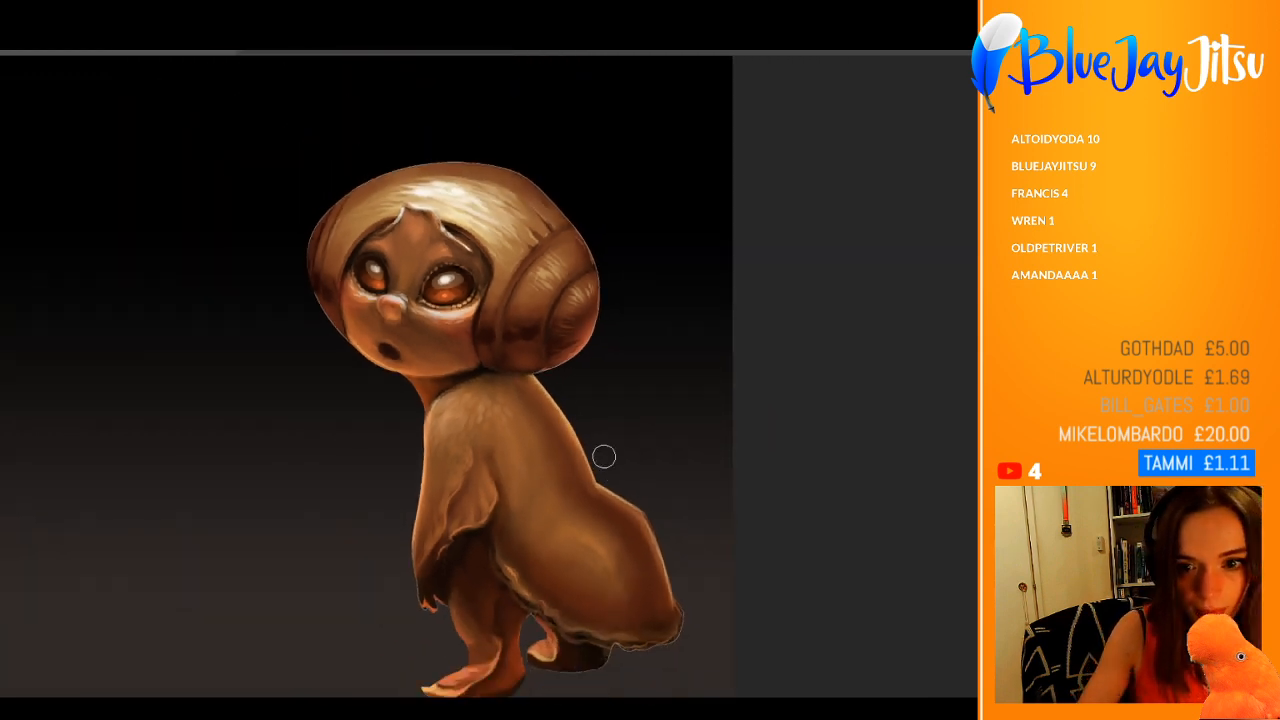
key("bracketright")
key("bracketright")
key("bracketright")
key("bracketright")
key("bracketright")
key("bracketright")
key("bracketright")
key("bracketright")
key("bracketright")
key("bracketright")
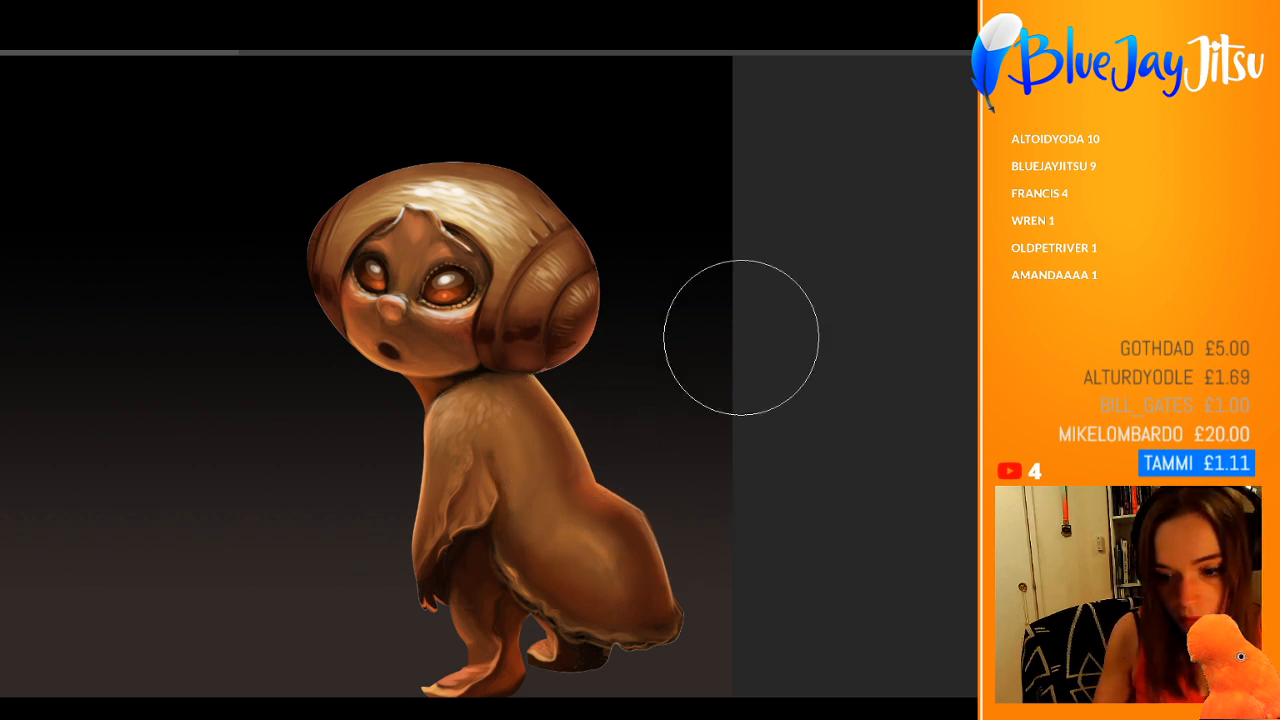
Step: Sample tones from the face and repaint the dark mouth opening in warm reddish brown with a smaller brush
key("[")
key("[")
key("[")
key("[")
key("[")
key("[")
key("[")
key("[")
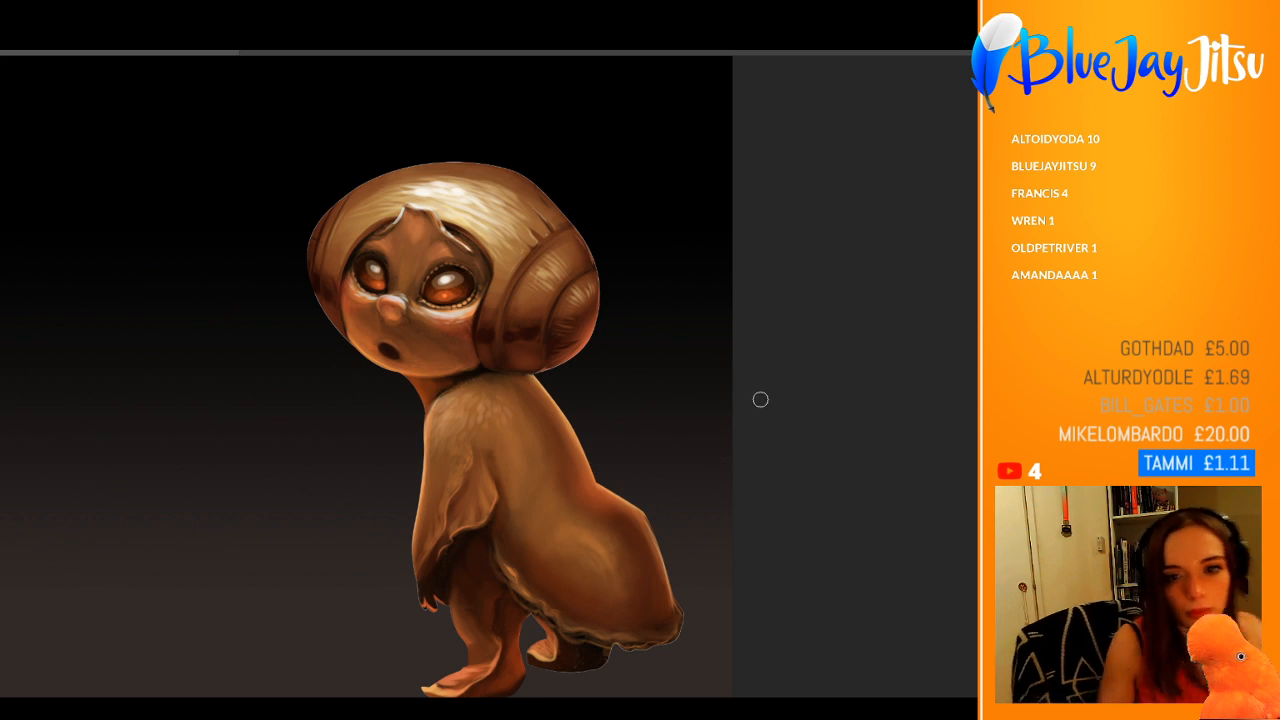
left_click(458, 344, "alt")
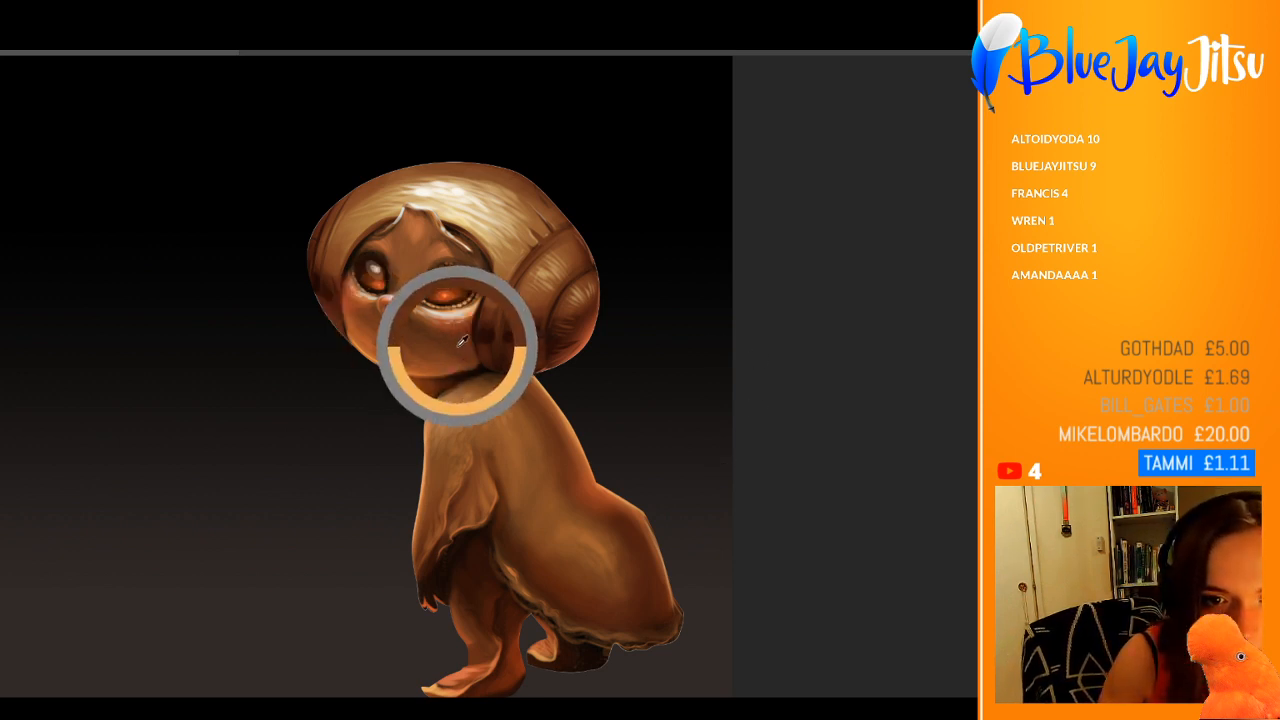
left_click(366, 345, "alt")
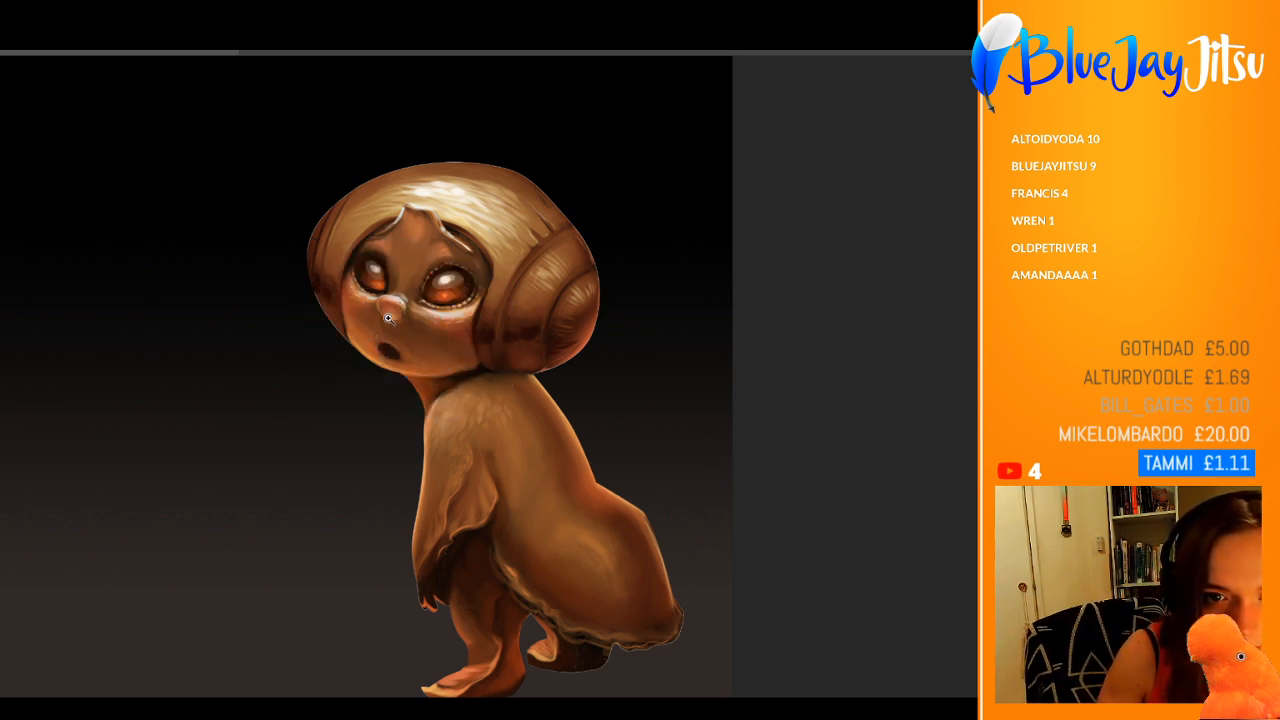
scroll(392, 306, "up", 1)
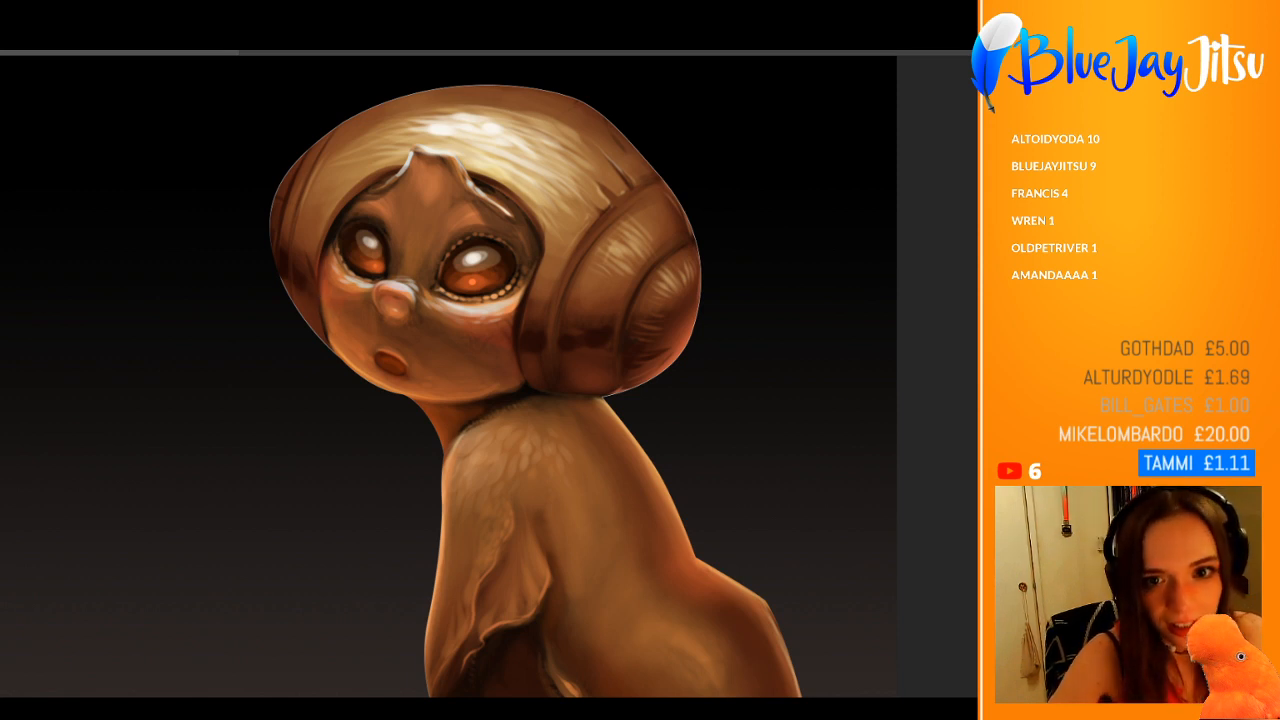
Step: Add fine highlight streaks and warm reflected light to the shell's lower side and edge, undoing the stroke that does not fit
left_click(537, 242, "alt")
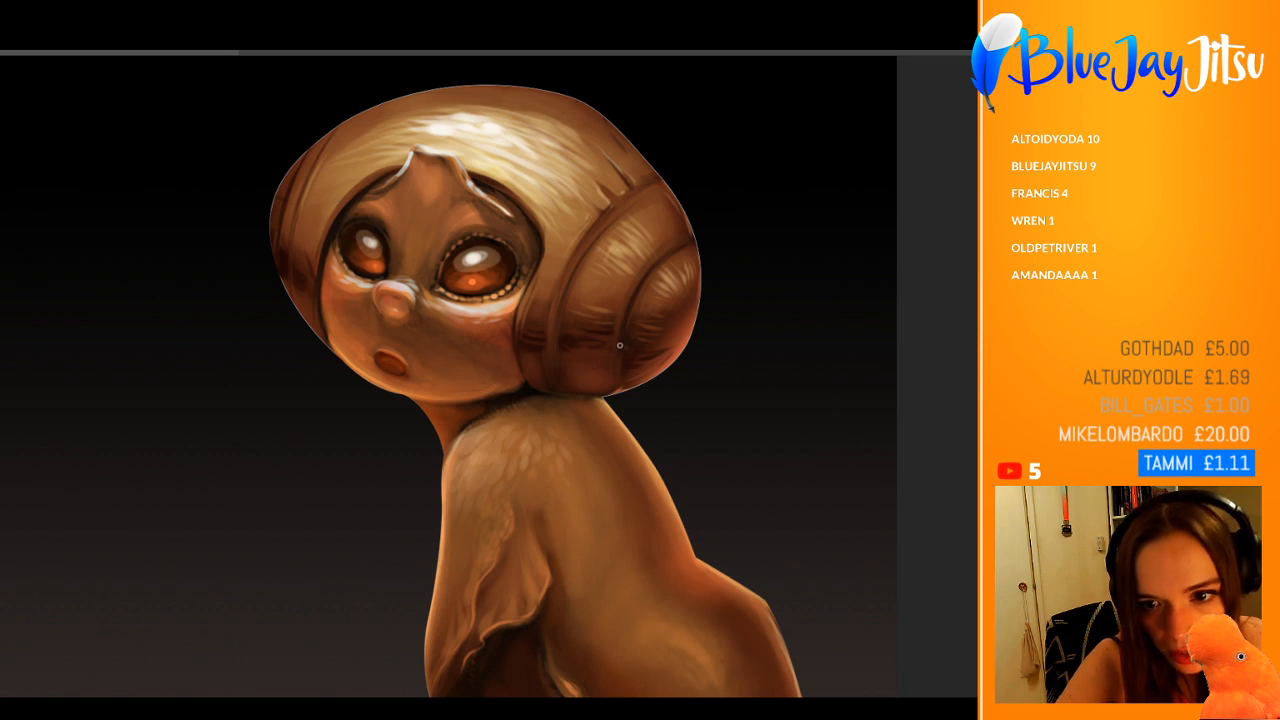
key("ctrl+z")
left_click(678, 341, "alt")
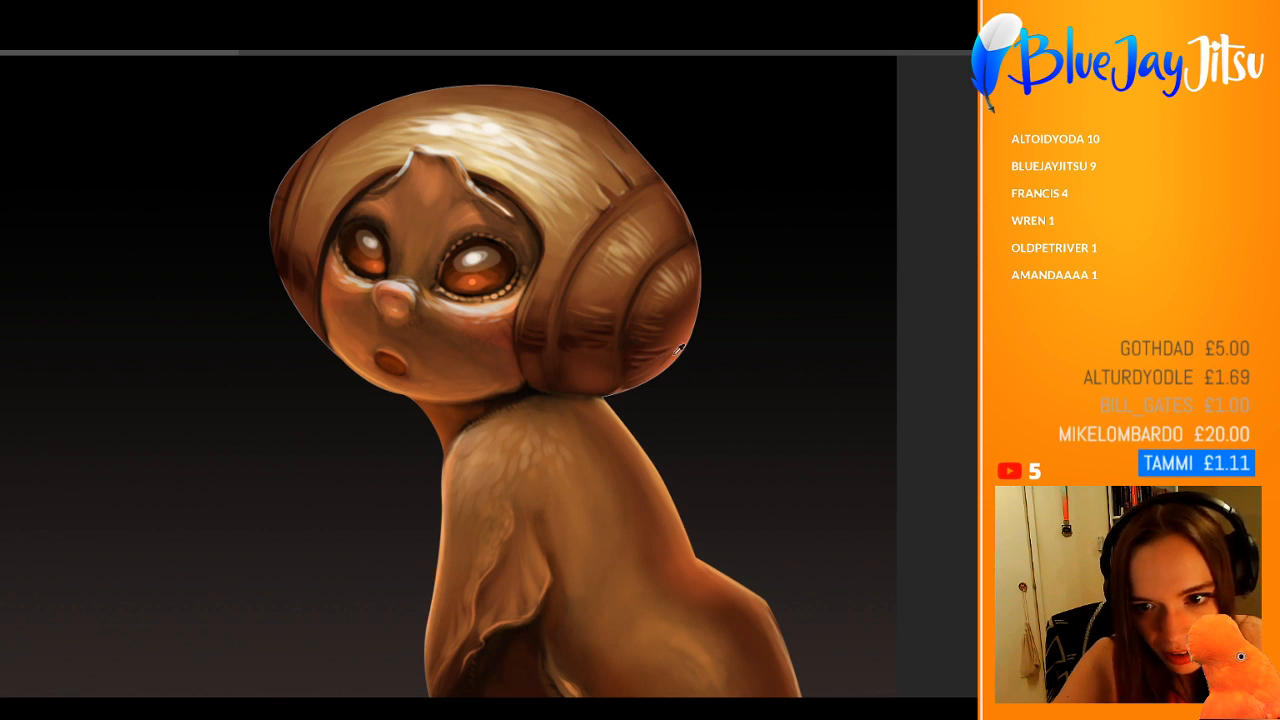
left_click(676, 352, "alt")
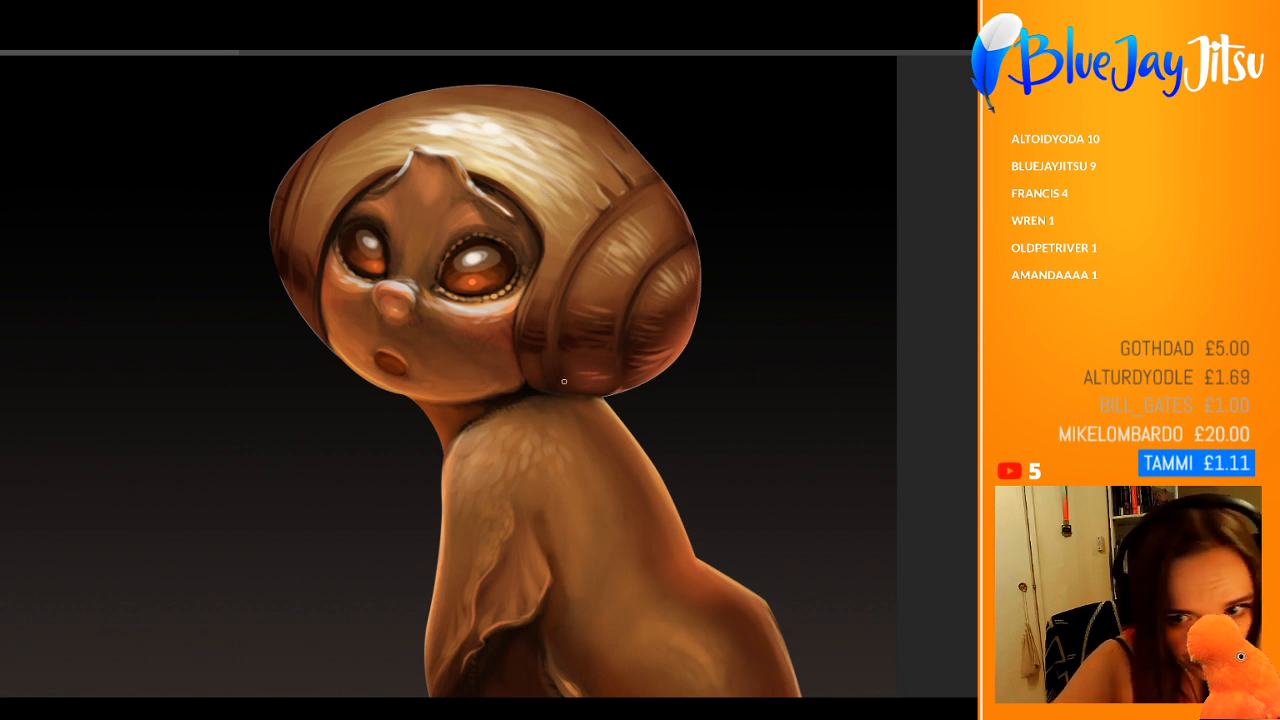
left_click_drag(588, 388, 616, 388)
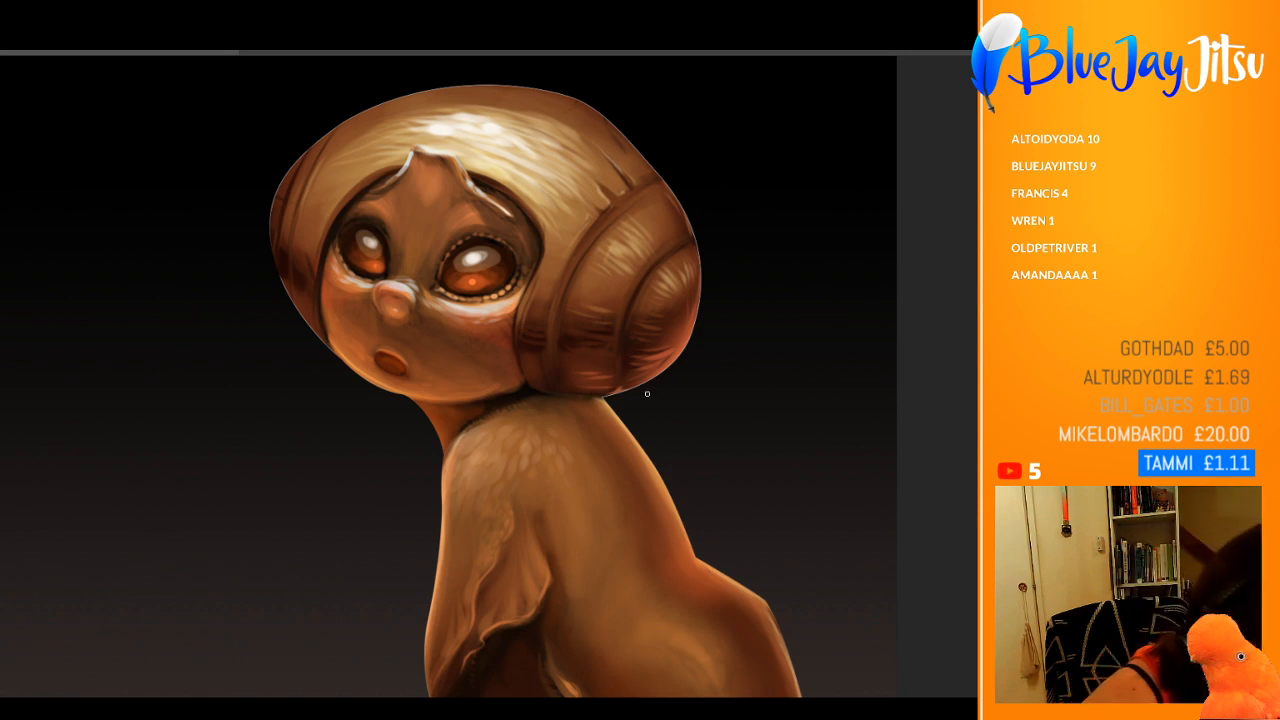
left_click_drag(545, 309, 473, 357)
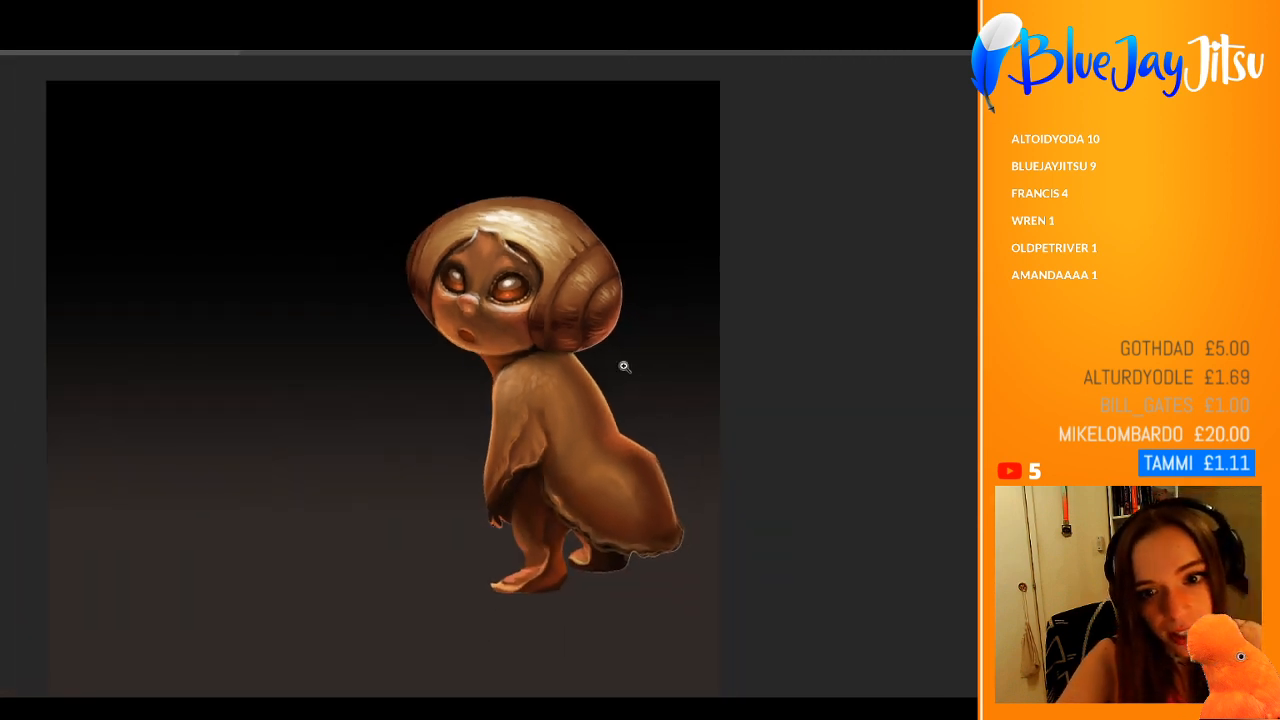
left_click_drag(625, 367, 675, 336)
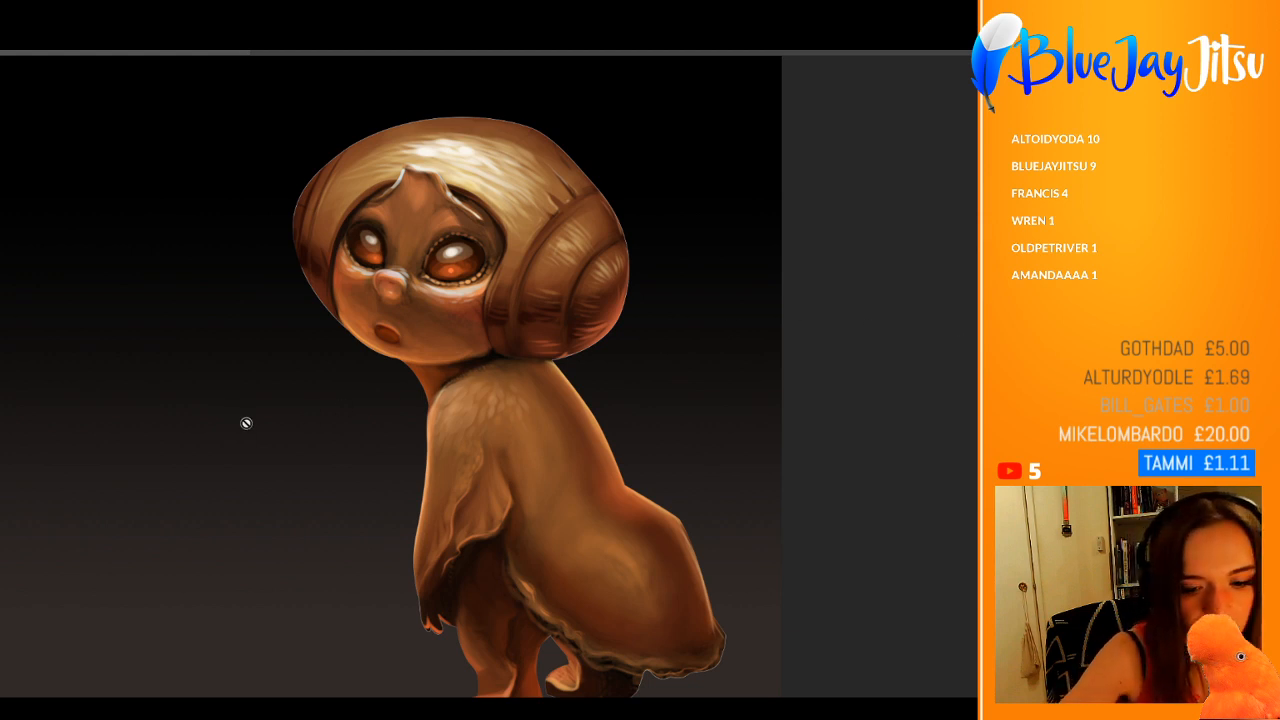
left_click(201, 404)
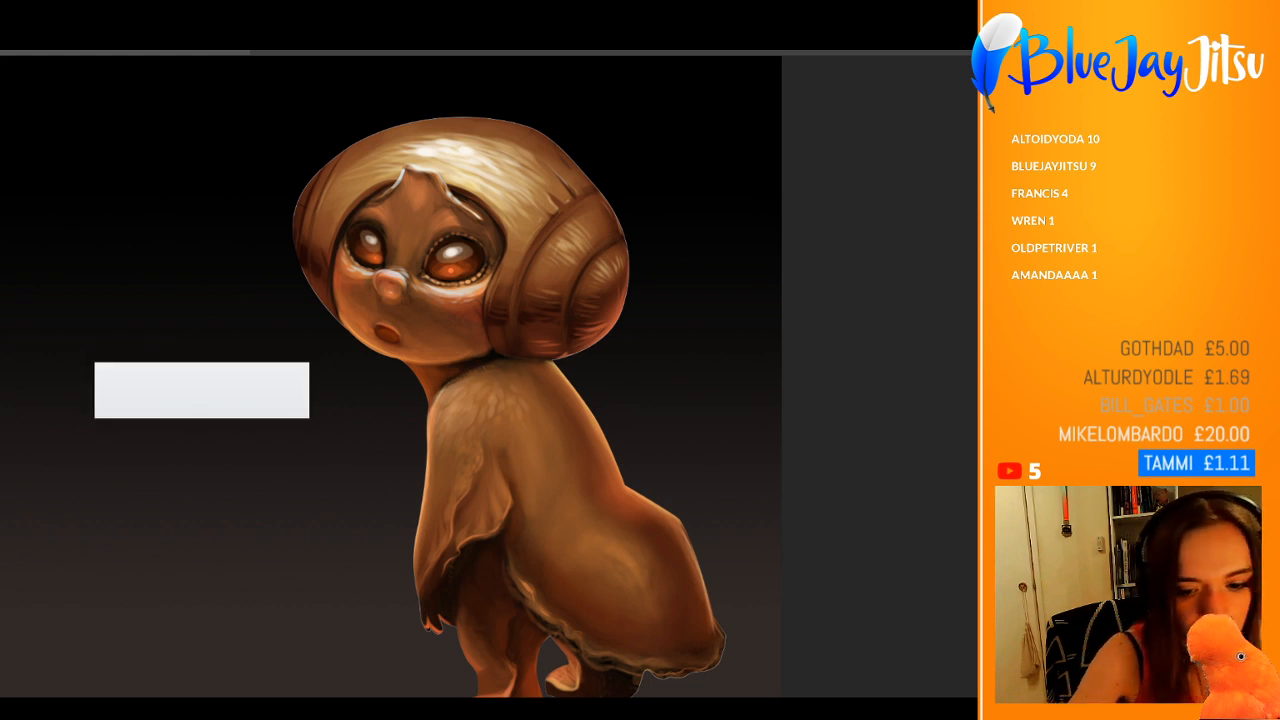
Step: Add the title text "snailien" in a warm orange-red and place it beside the creature's neck
type("snailien")
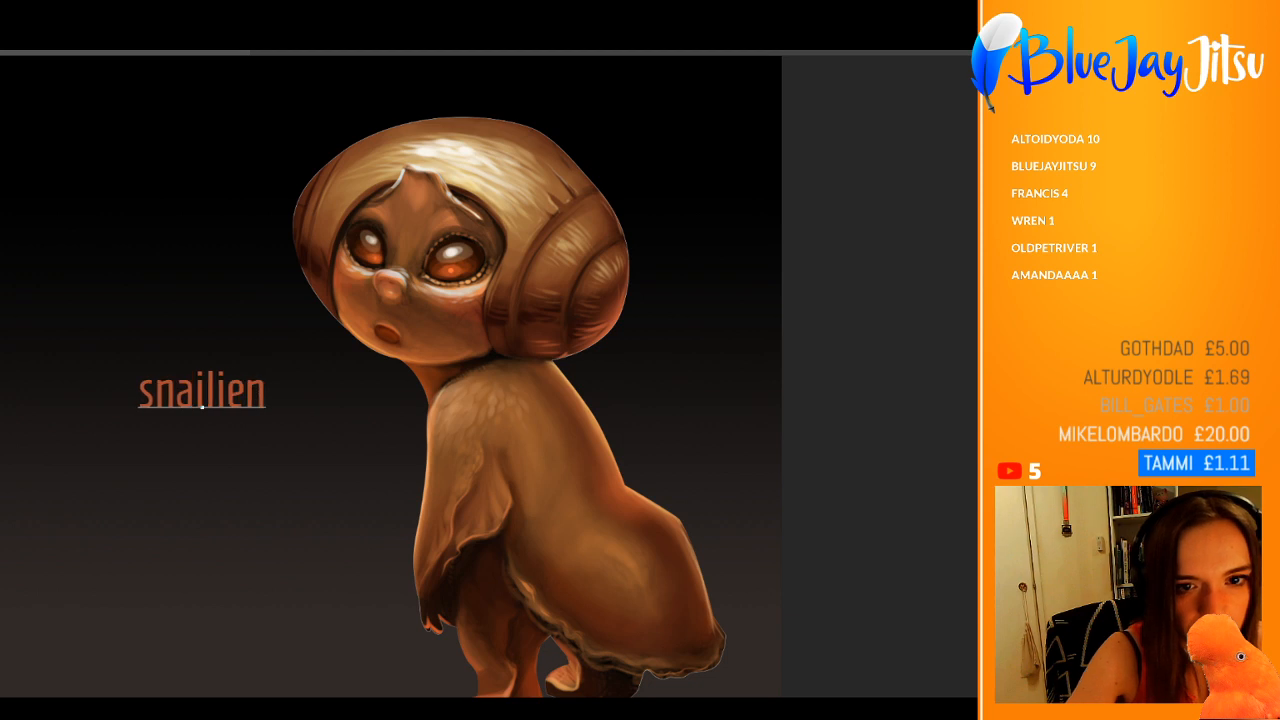
key("ctrl+a")
key("ctrl+h")
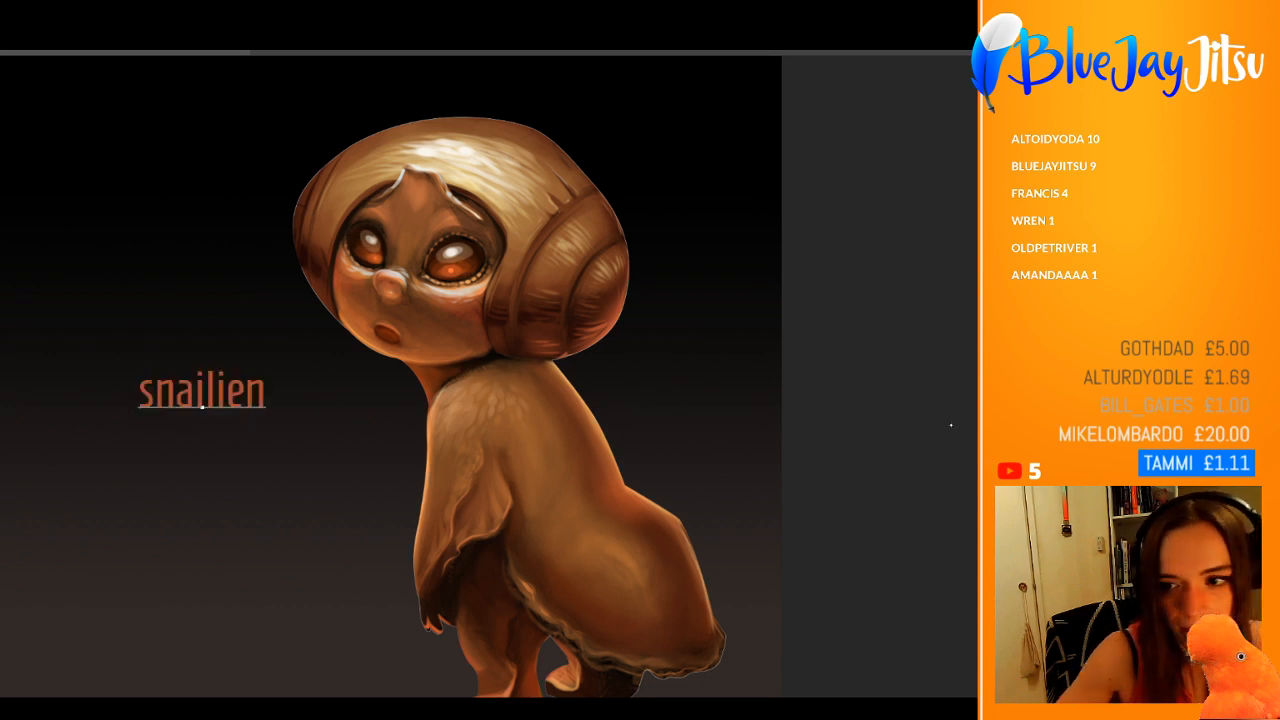
key("Return")
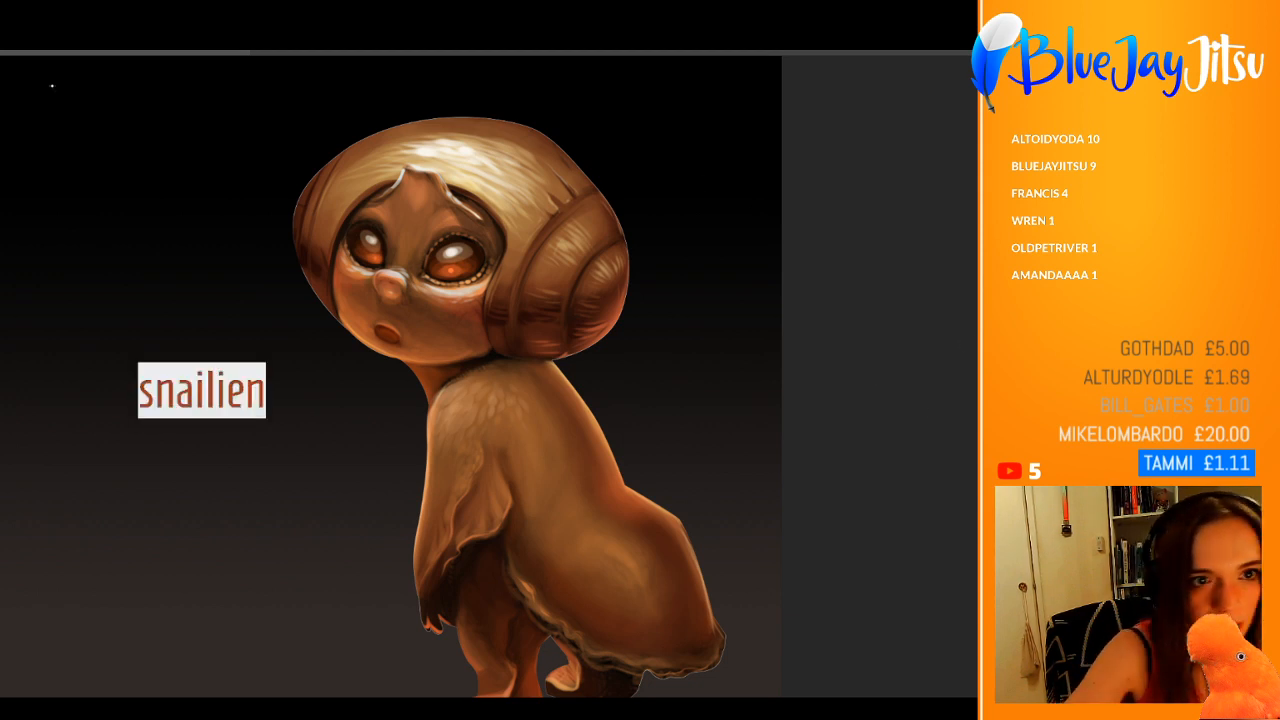
left_click(2, 84)
left_click_drag(250, 378, 395, 388)
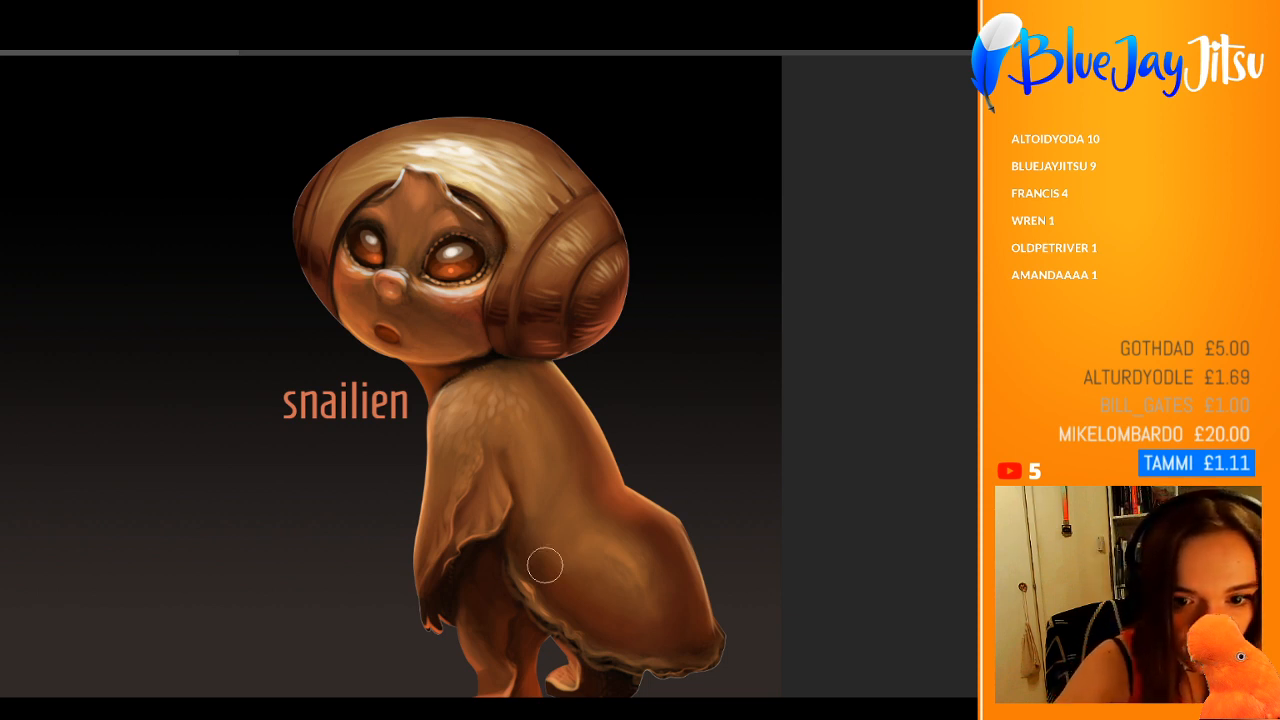
Step: Repaint the fingers of the creature's hand in a warm orange-brown tone
scroll(523, 371, "down", 3)
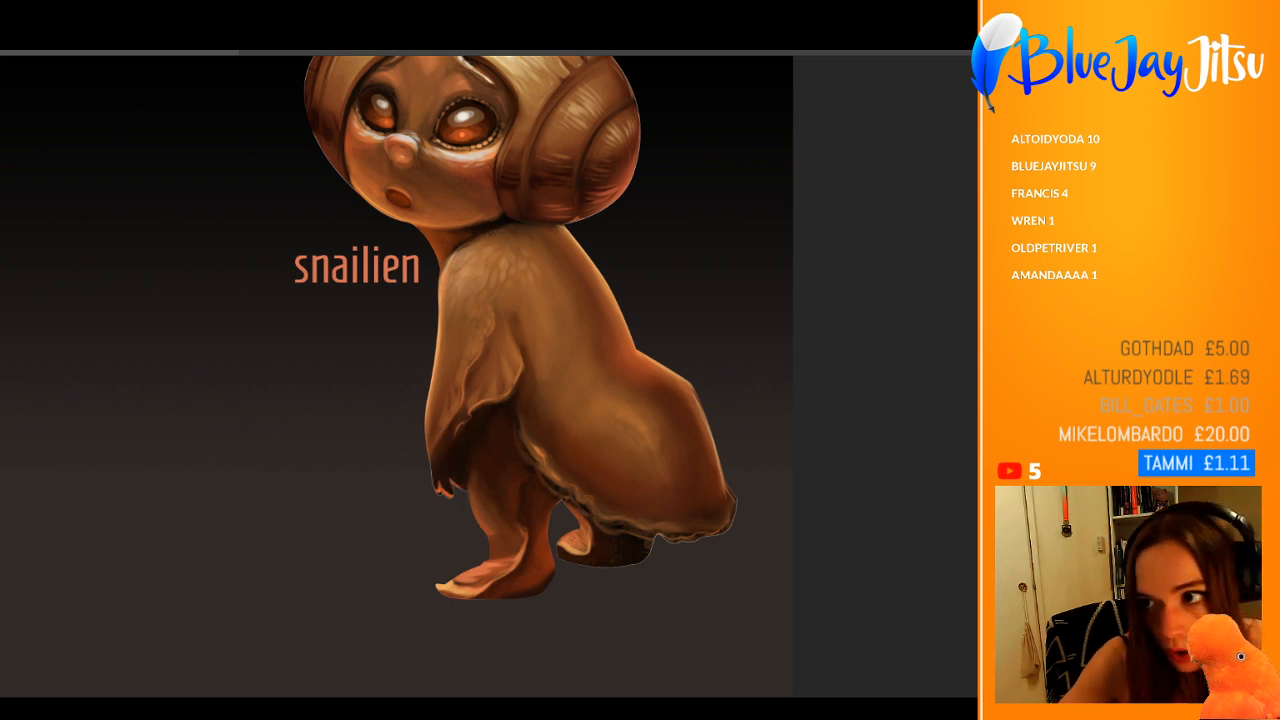
mouse_move(451, 491)
left_mouse_down()
mouse_move(434, 466)
mouse_move(445, 485)
mouse_move(449, 457)
mouse_move(466, 462)
left_mouse_up()
left_click(449, 478, "alt")
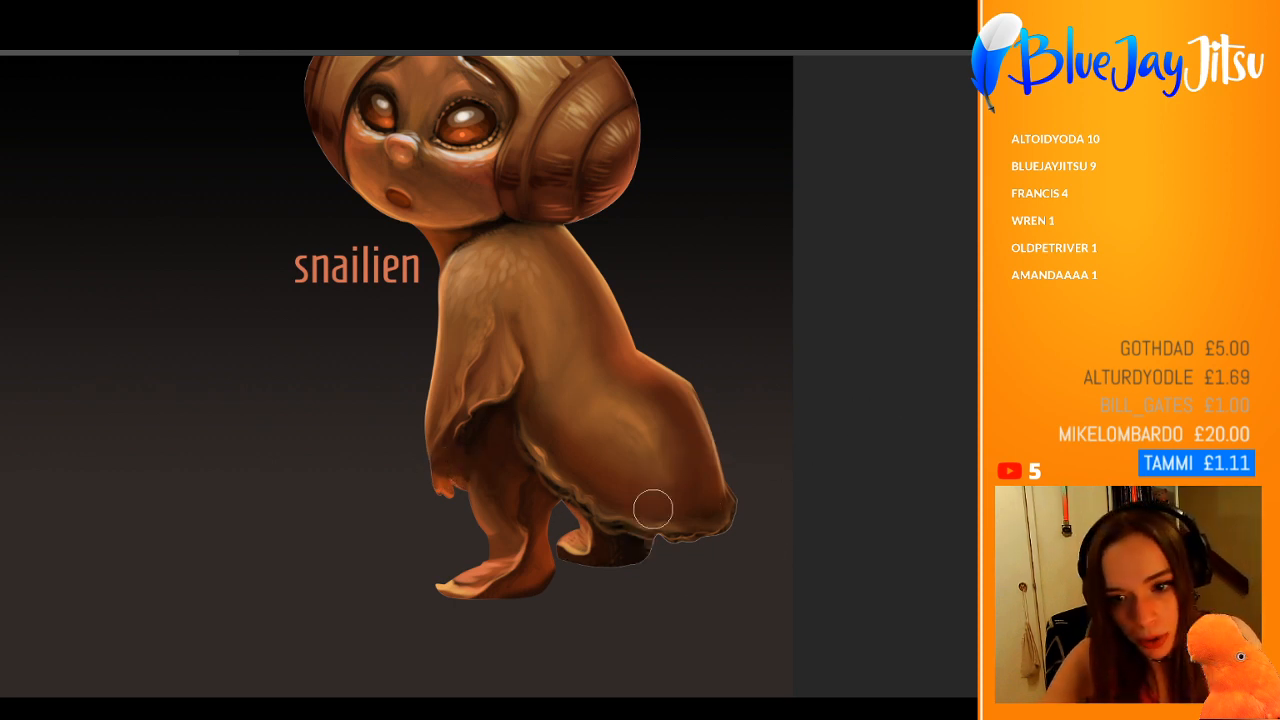
Step: Brush a soft warm orange glow over the rump and its lower rear edge with an enlarged brush
key("]")
key("]")
key("]")
key("]")
key("]")
key("]")
key("]")
mouse_move(744, 531)
left_mouse_down()
mouse_move(677, 491)
mouse_move(686, 457)
mouse_move(655, 509)
mouse_move(620, 477)
mouse_move(626, 486)
mouse_move(671, 401)
mouse_move(640, 371)
mouse_move(643, 409)
mouse_move(586, 486)
mouse_move(566, 481)
mouse_move(699, 532)
mouse_move(581, 477)
left_mouse_up()
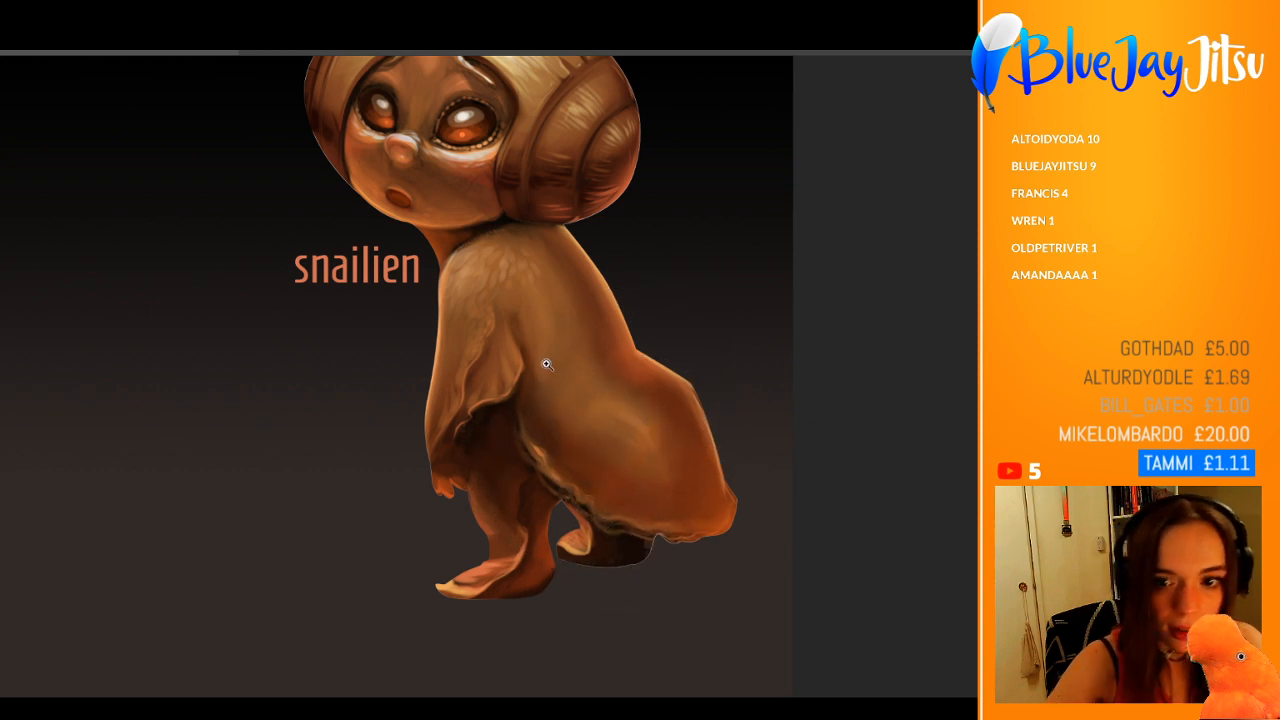
left_click_drag(547, 364, 482, 386)
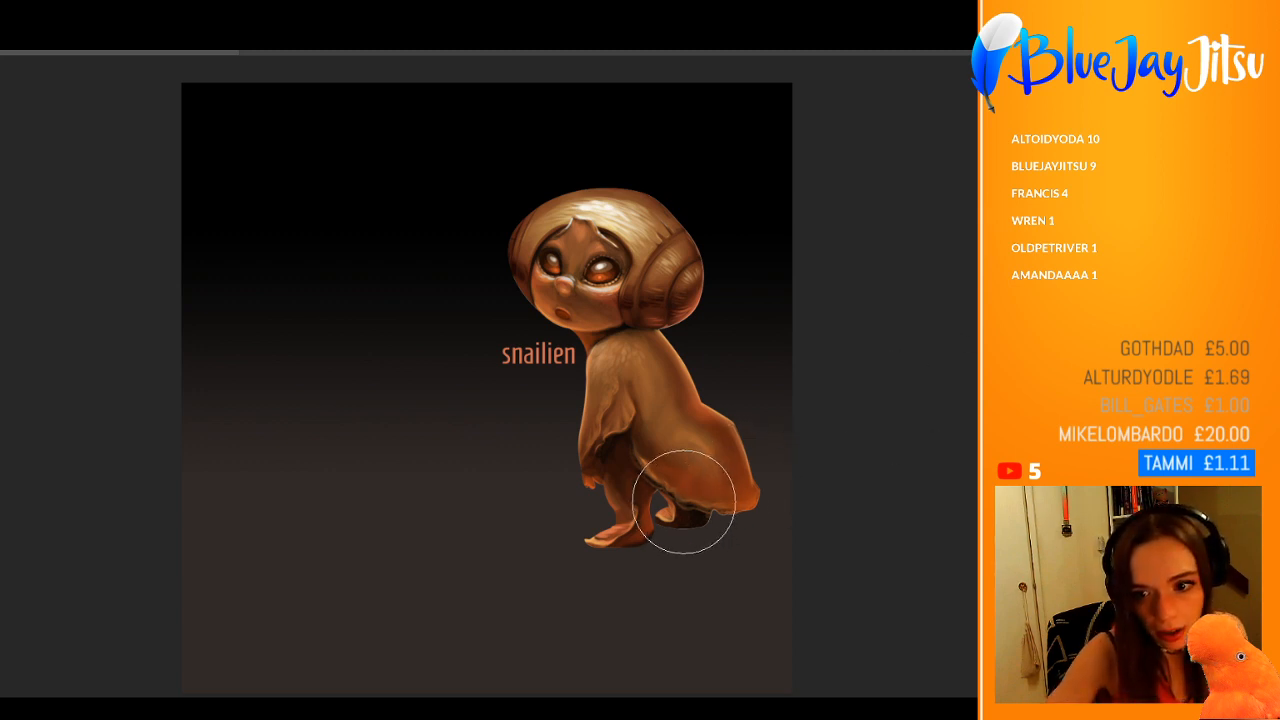
left_click_drag(752, 468, 758, 489)
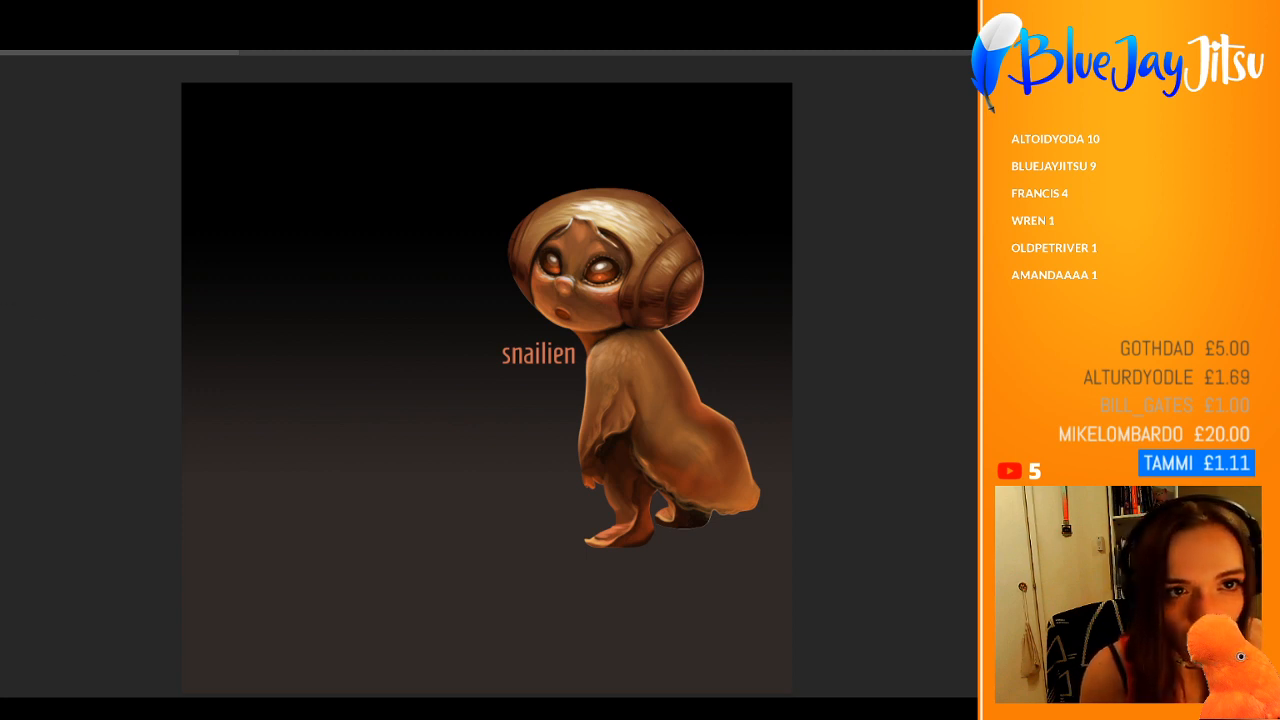
Step: Try a second line reading "Homenaje" below the "snailien" title, and delete it again
left_click(570, 355)
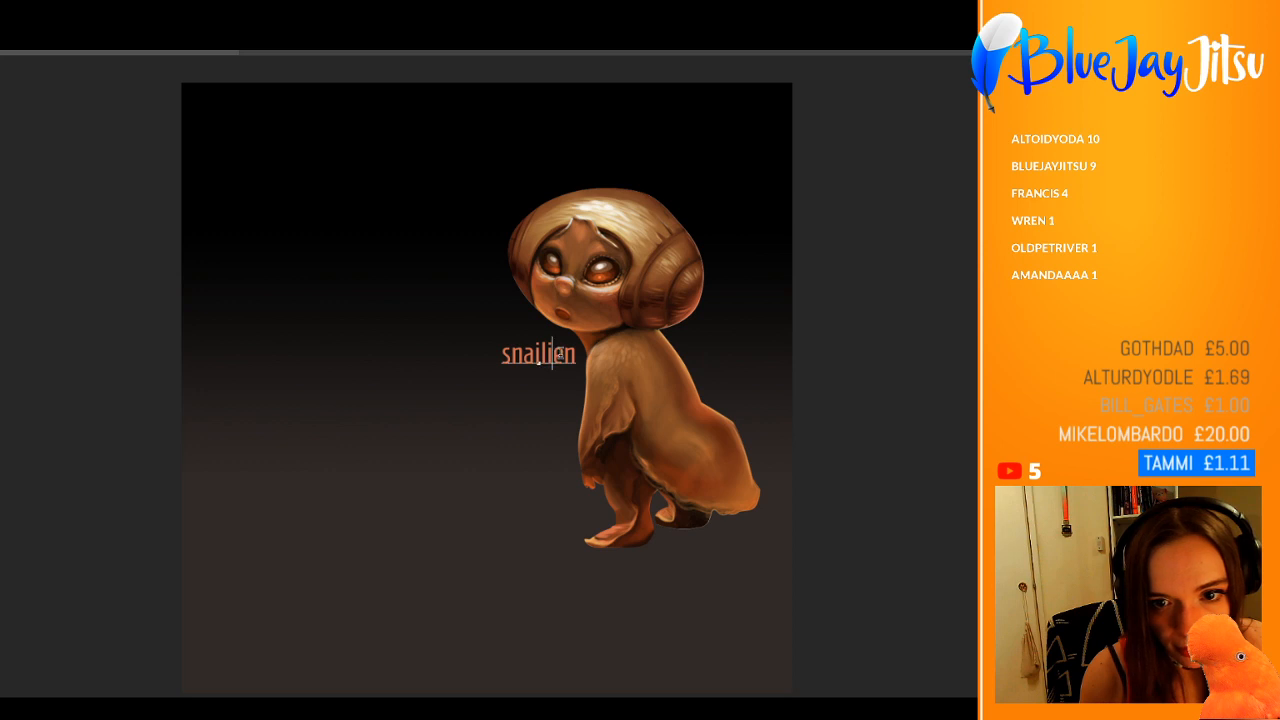
key("Return")
type("Homenaje")
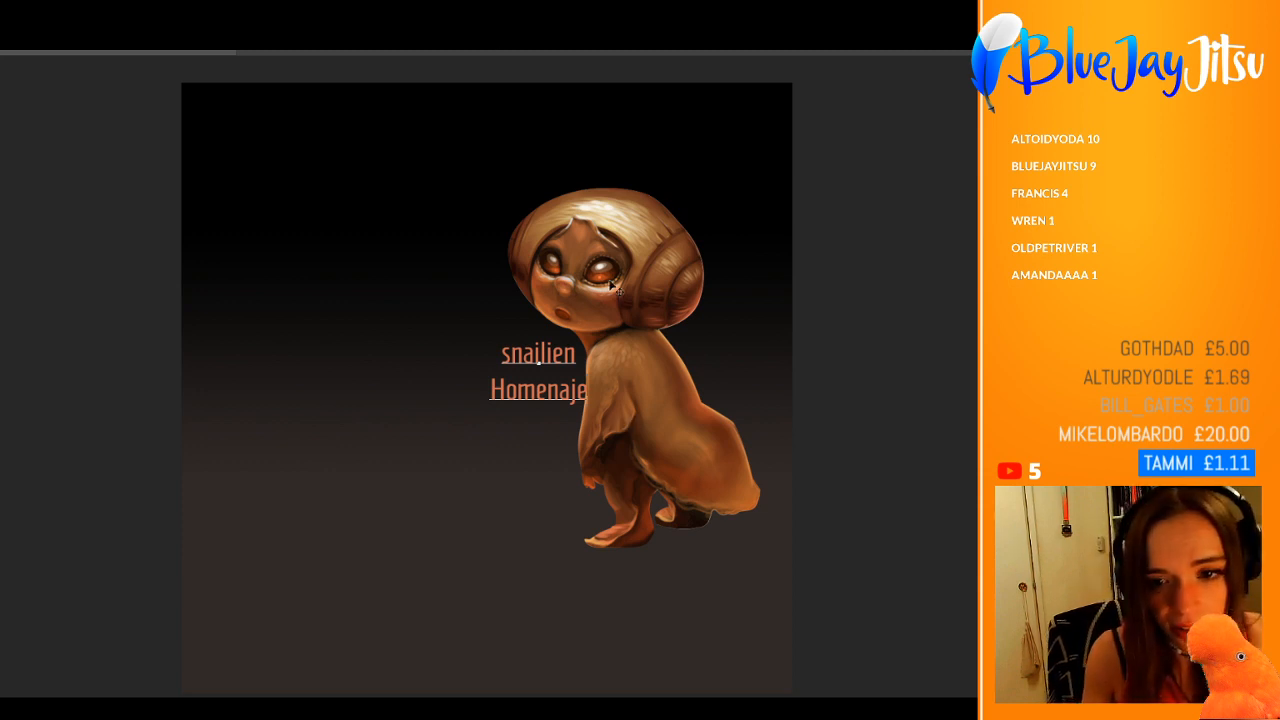
key("BackSpace")
key("BackSpace")
key("BackSpace")
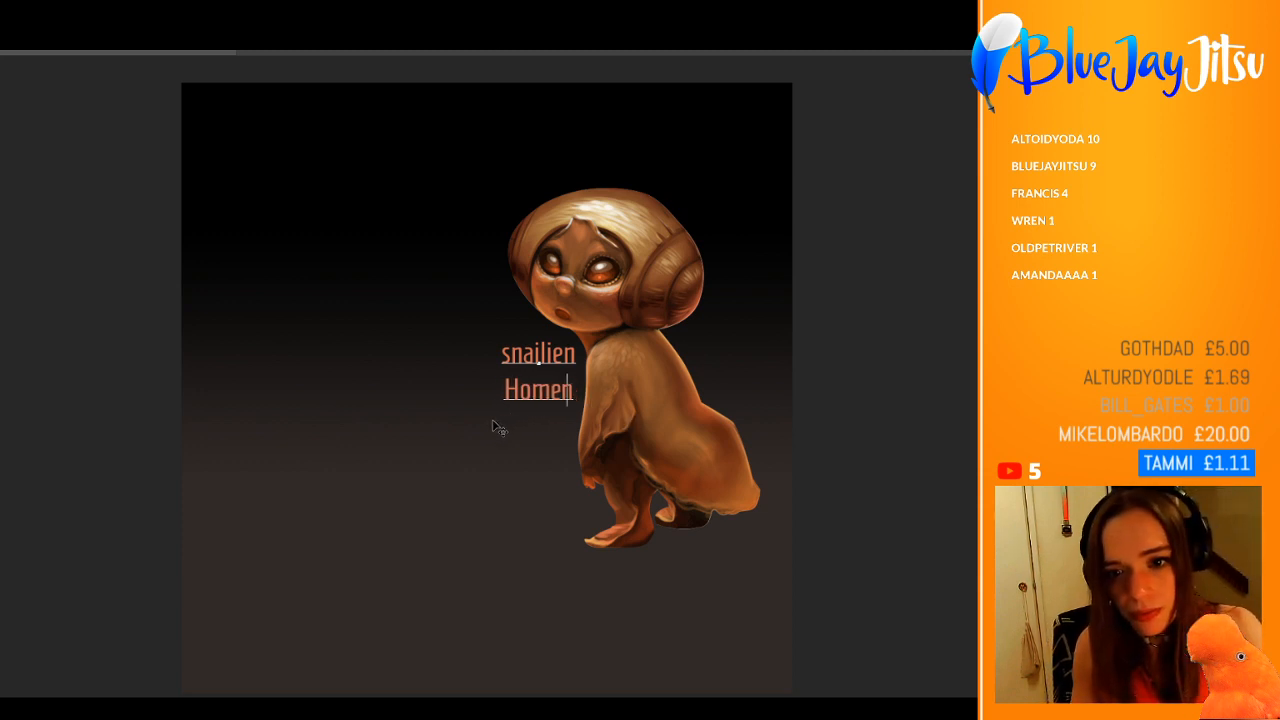
key("BackSpace")
key("BackSpace")
key("BackSpace")
key("BackSpace")
key("BackSpace")
key("BackSpace")
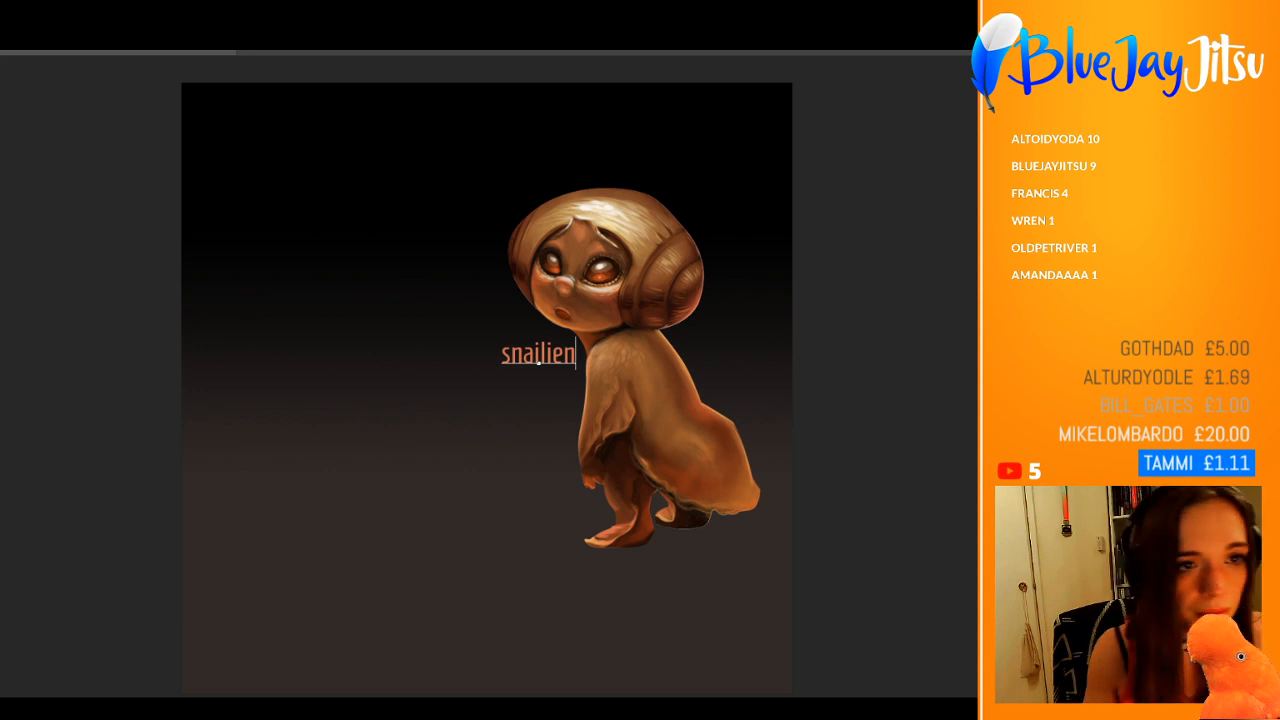
key("ctrl+Return")
Step: Move the "snailien" title slightly lower, and brush soft warm brown light over the dark far foot
left_click_drag(564, 357, 564, 372)
left_click_drag(664, 273, 743, 282)
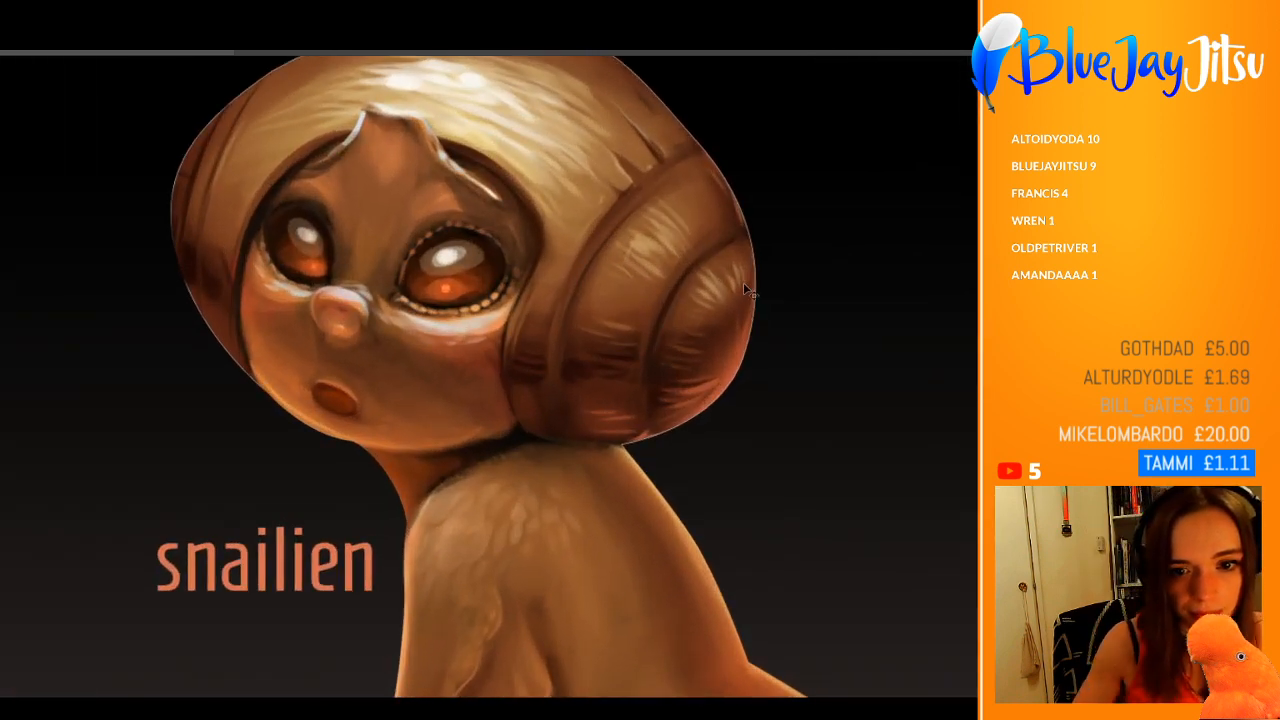
left_click_drag(596, 439, 527, 478)
left_click_drag(652, 519, 562, 410)
left_click_drag(622, 474, 674, 486)
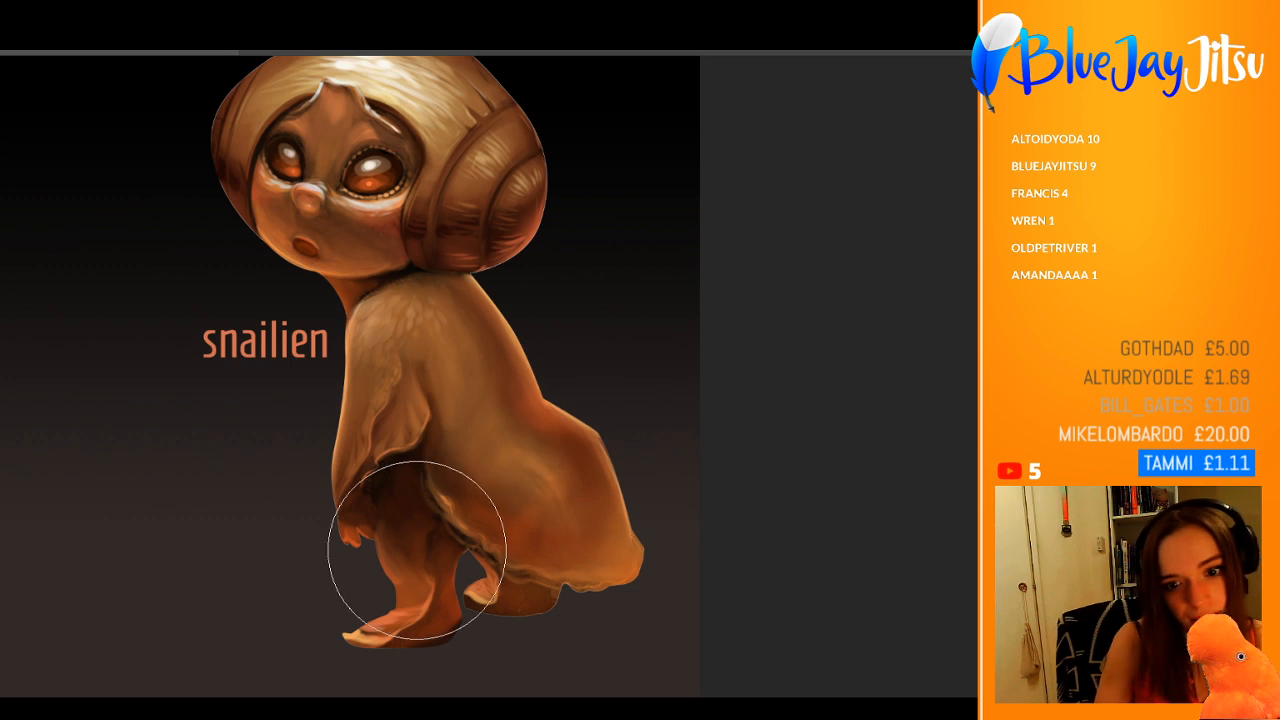
scroll(525, 410, "down", 3)
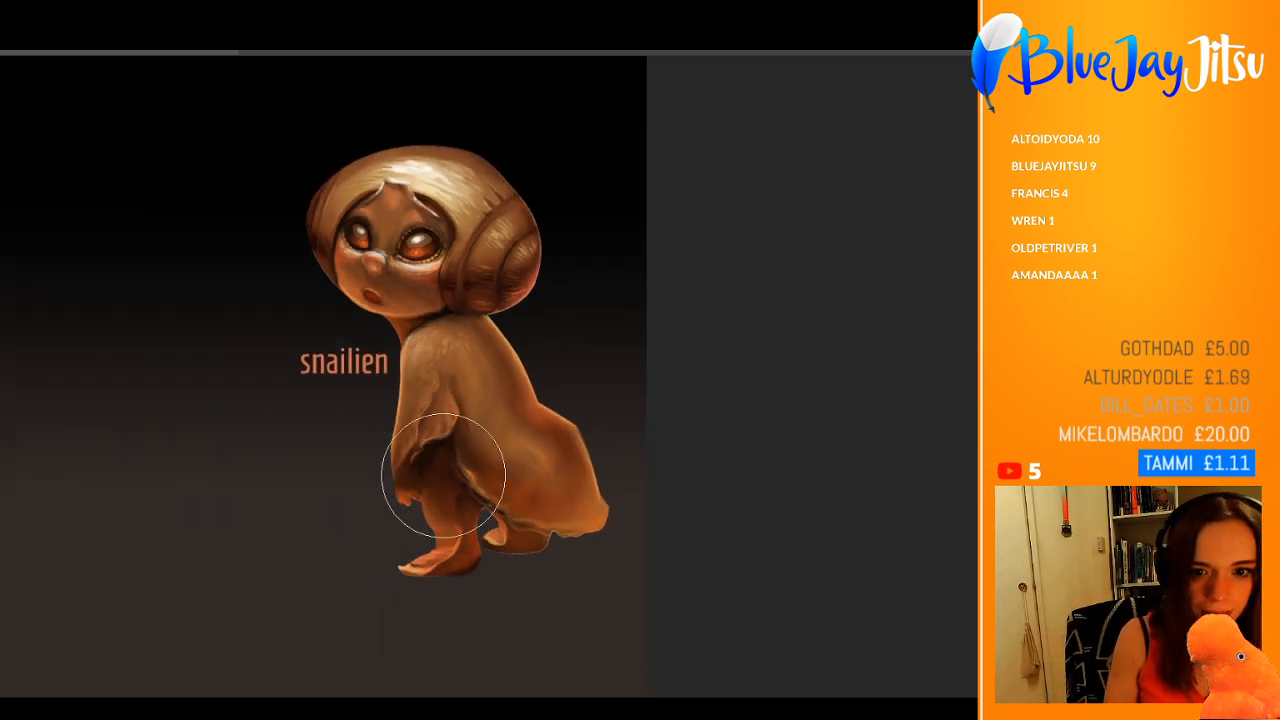
scroll(524, 360, "up", 2)
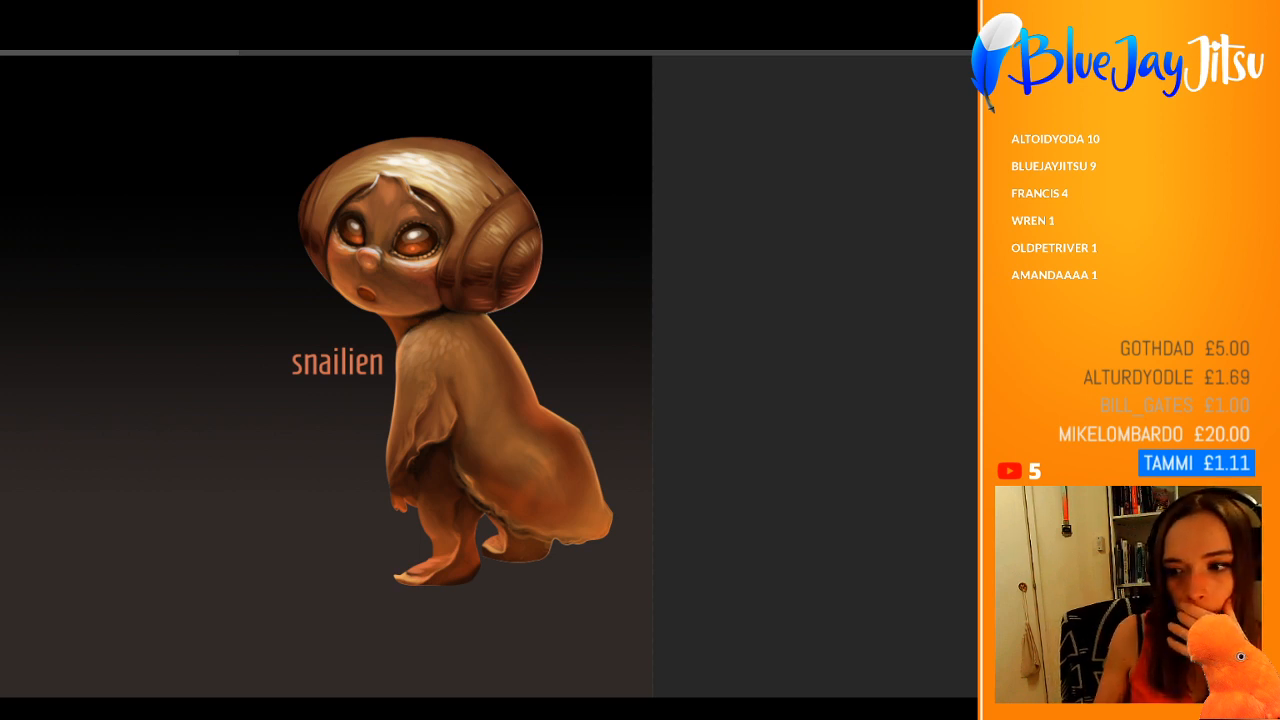
Step: Paint small pale highlight spots on the upper shoulder just below the neck with a much smaller brush
left_click(500, 326)
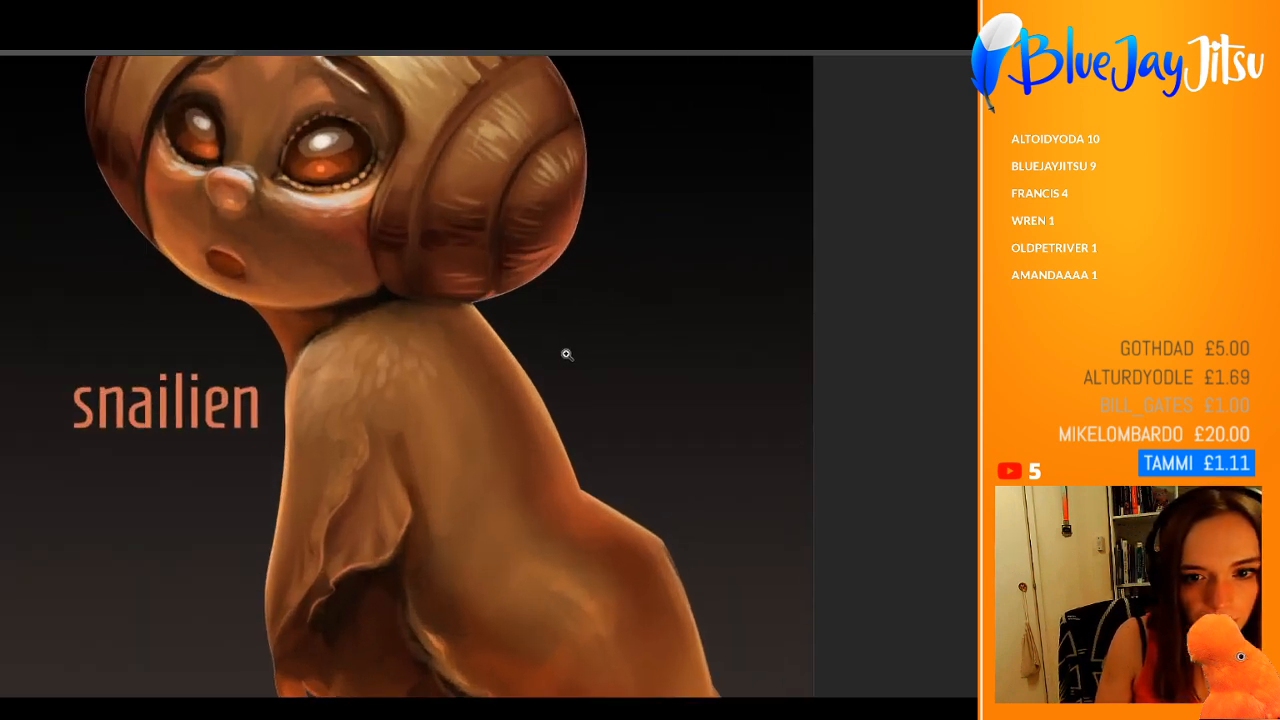
key("b")
key("[")
key("[")
key("[")
key("[")
key("[")
key("[")
key("[")
key("[")
key("[")
key("[")
key("[")
key("[")
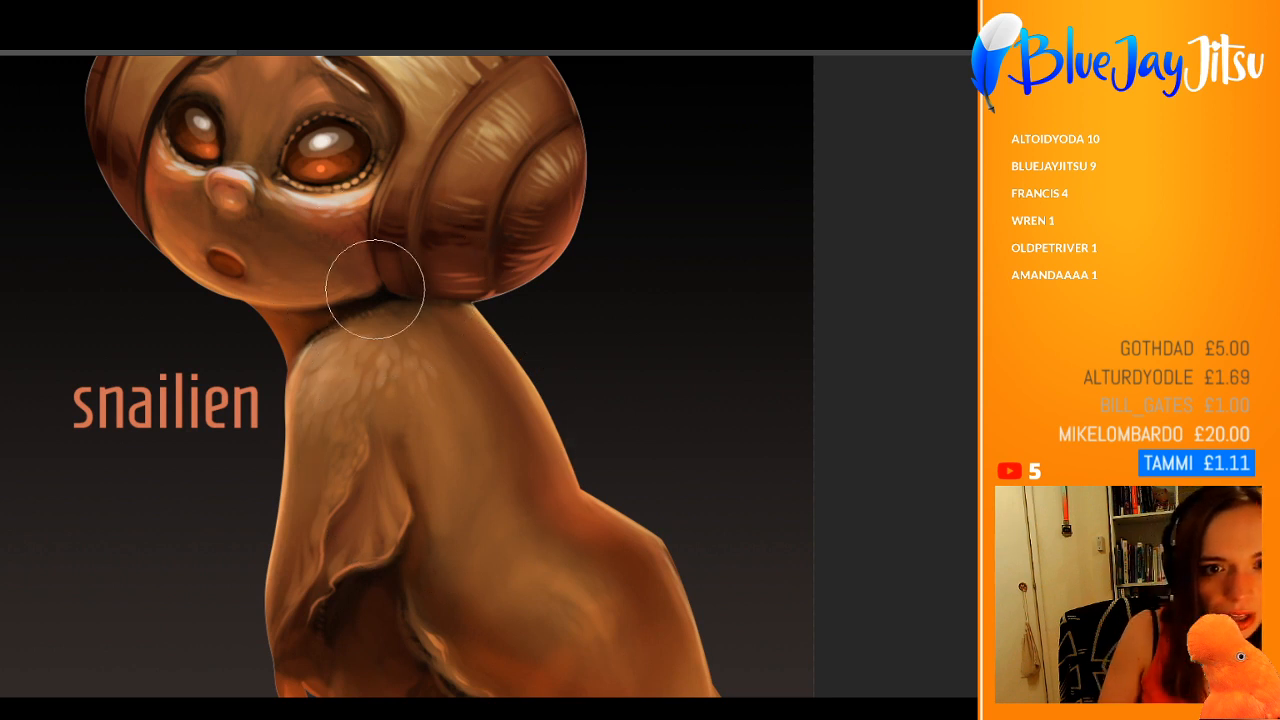
key("[")
key("[")
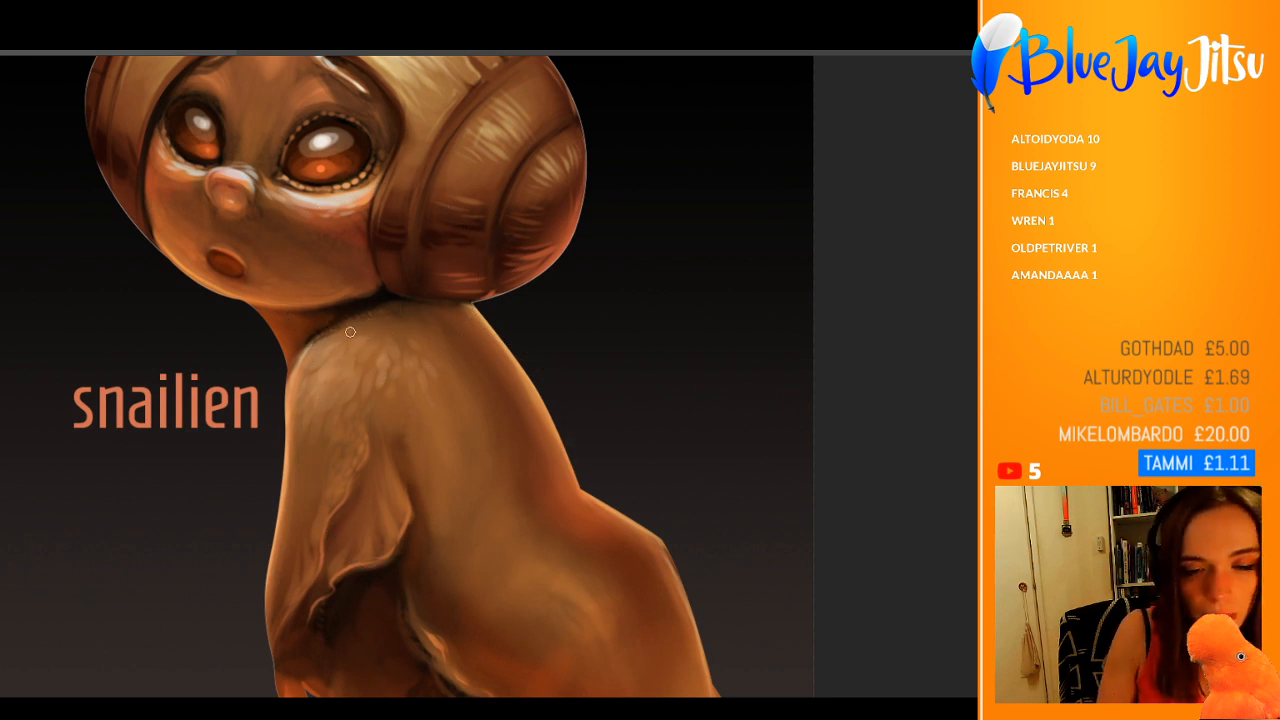
left_click_drag(350, 331, 382, 323)
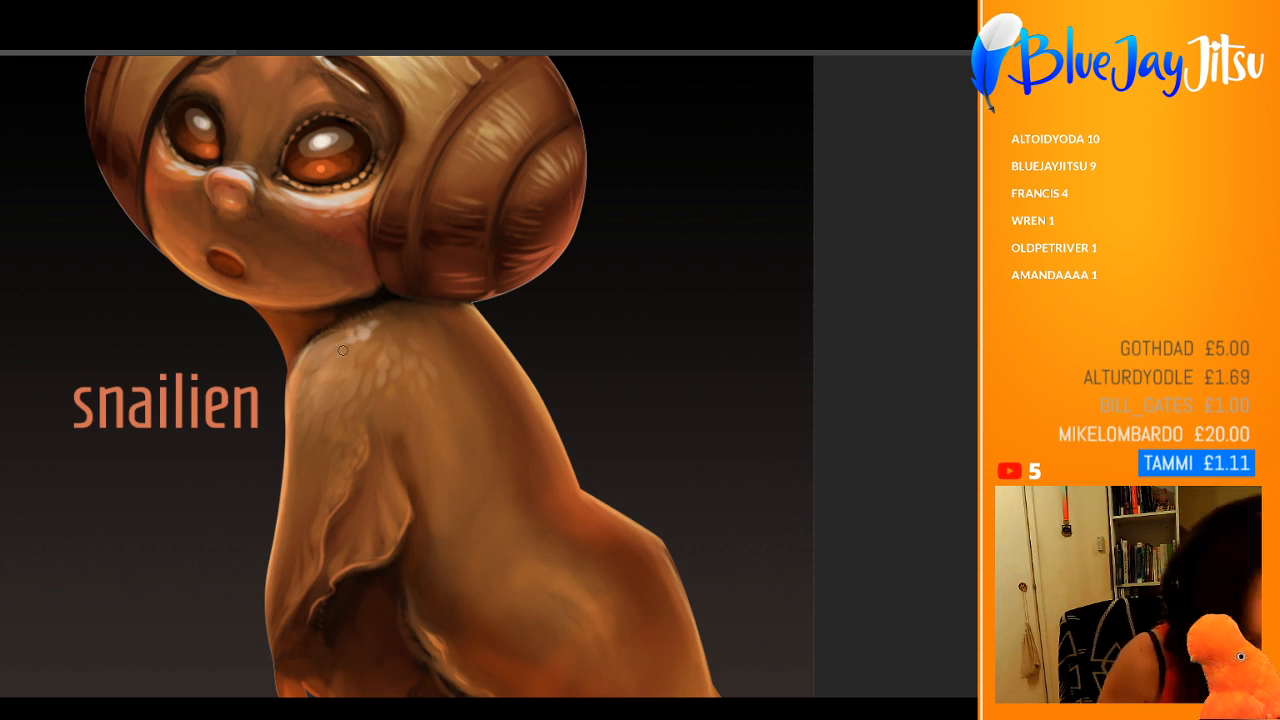
left_click_drag(342, 350, 373, 341)
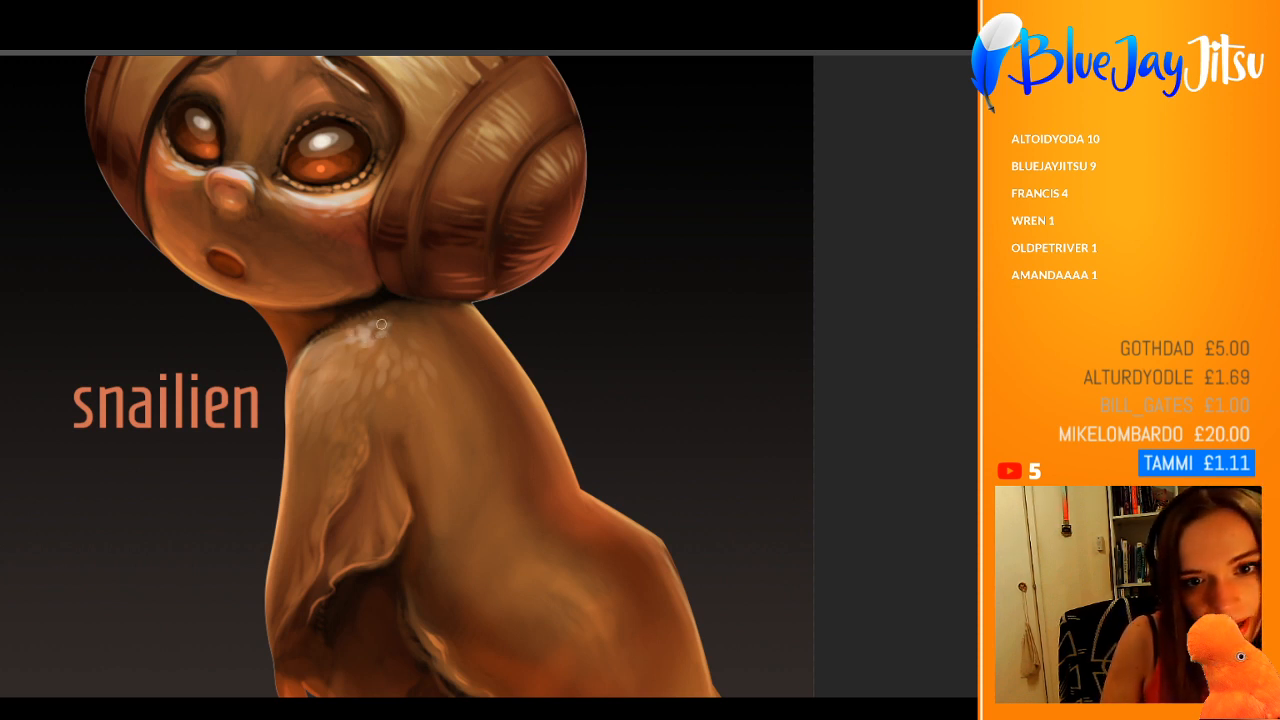
Step: Erase back the pale highlight spots on the upper shoulder with a larger, soft eraser
key("e")
left_click_drag(400, 328, 362, 332)
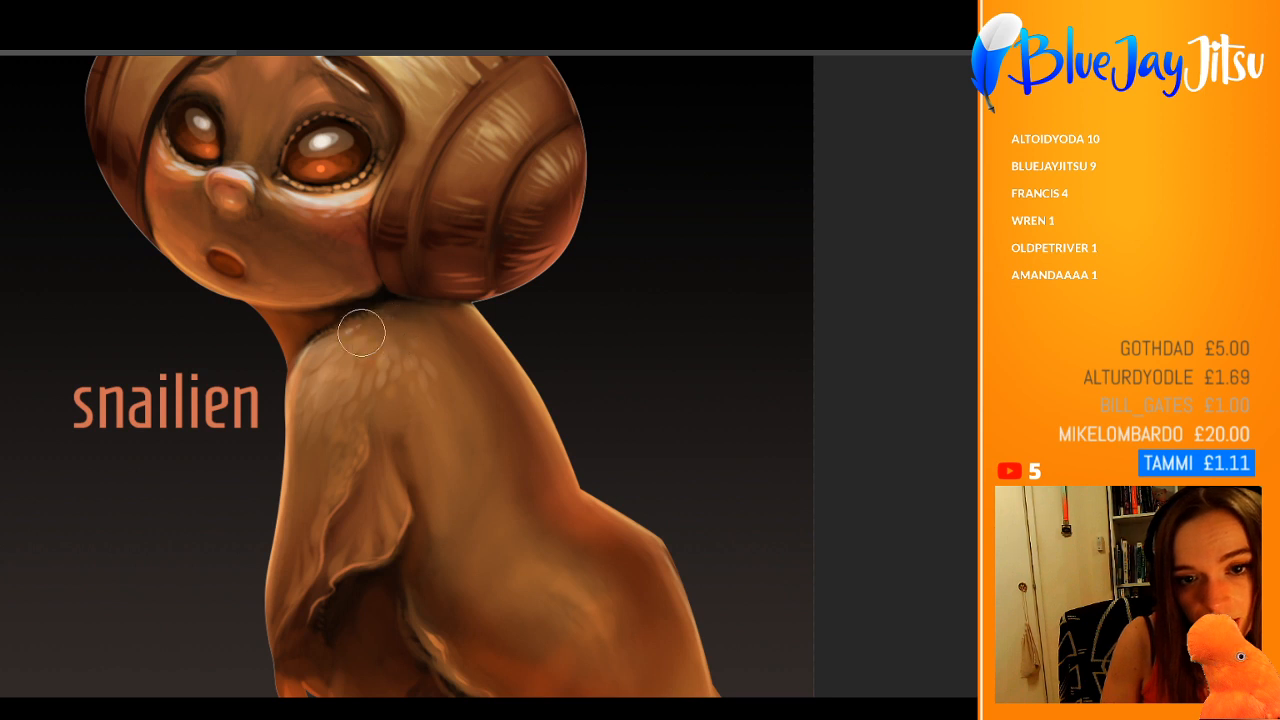
left_click_drag(538, 318, 453, 326)
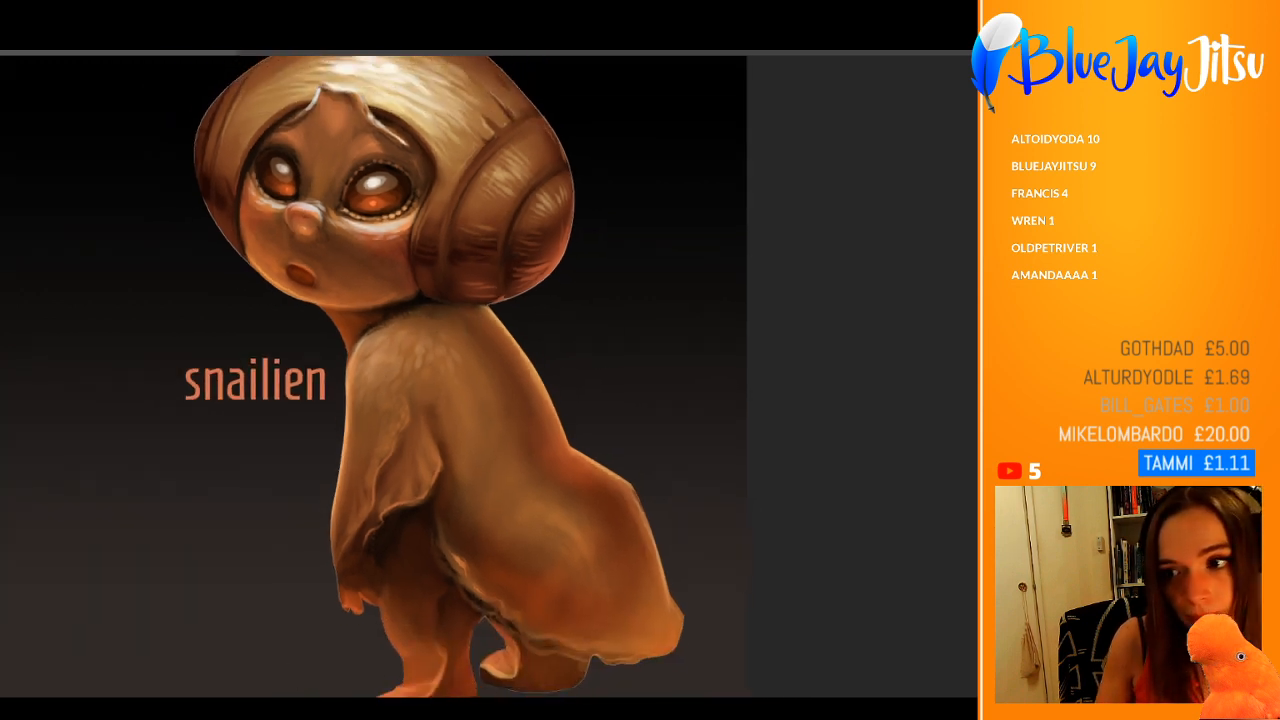
left_click_drag(332, 433, 284, 476)
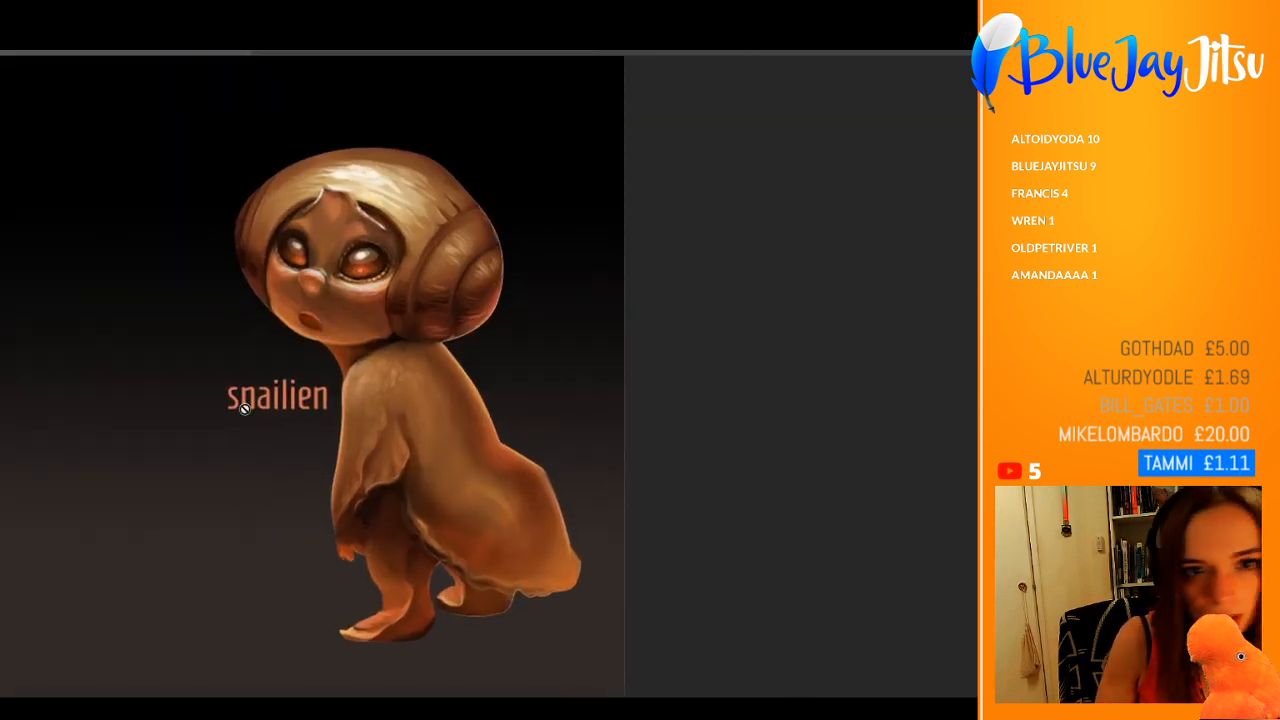
Step: Fill a rectangular selection on the dark background beside the creature's head with white, and clear the selection
left_click_drag(89, 142, 241, 276)
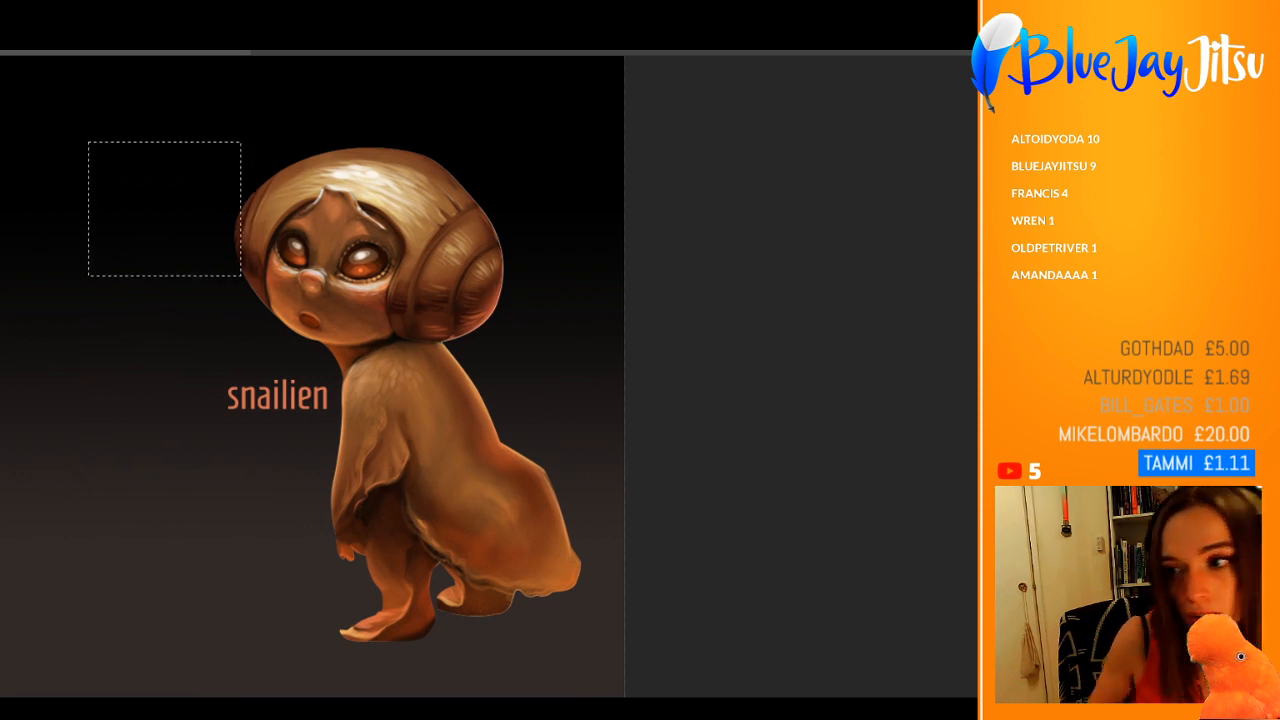
key("alt+BackSpace")
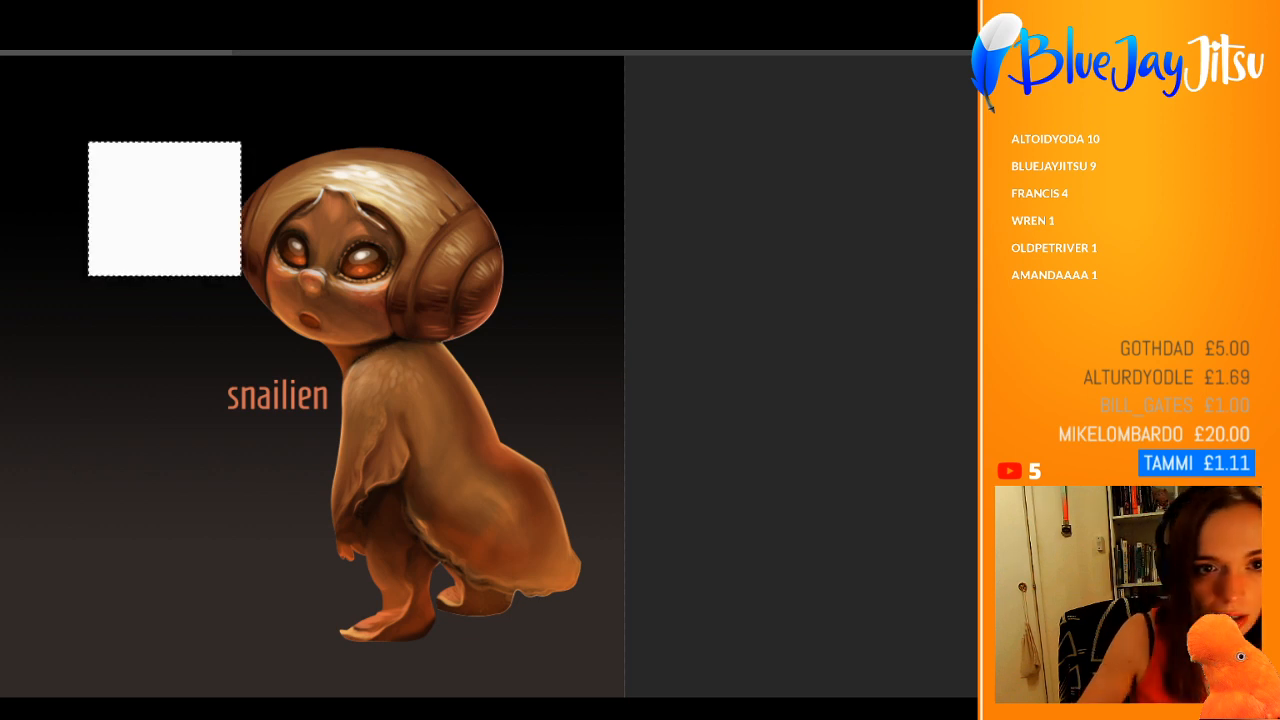
left_click(81, 198)
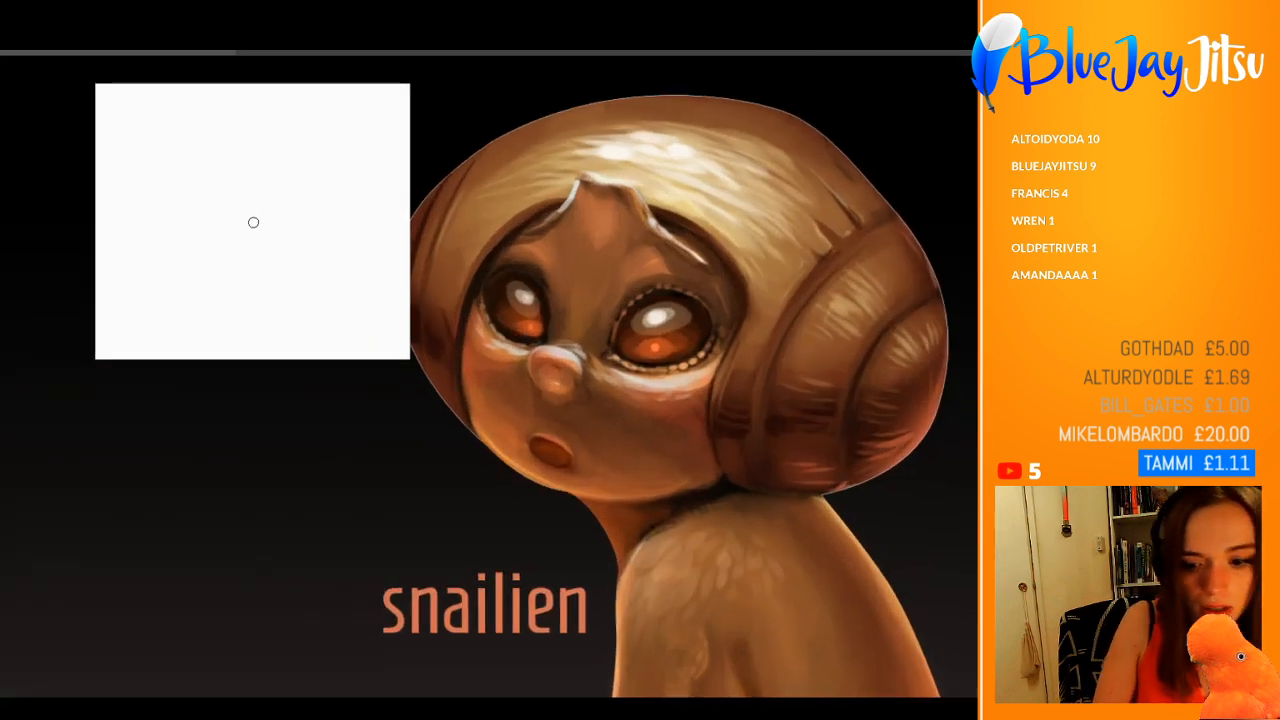
Step: Try soft grey strokes and a solid black one on the white rectangle with a larger brush, undoing the latest ones
key("]")
key("]")
key("]")
mouse_move(264, 238)
left_mouse_down()
mouse_move(245, 248)
mouse_move(306, 206)
left_mouse_up()
left_click(214, 185)
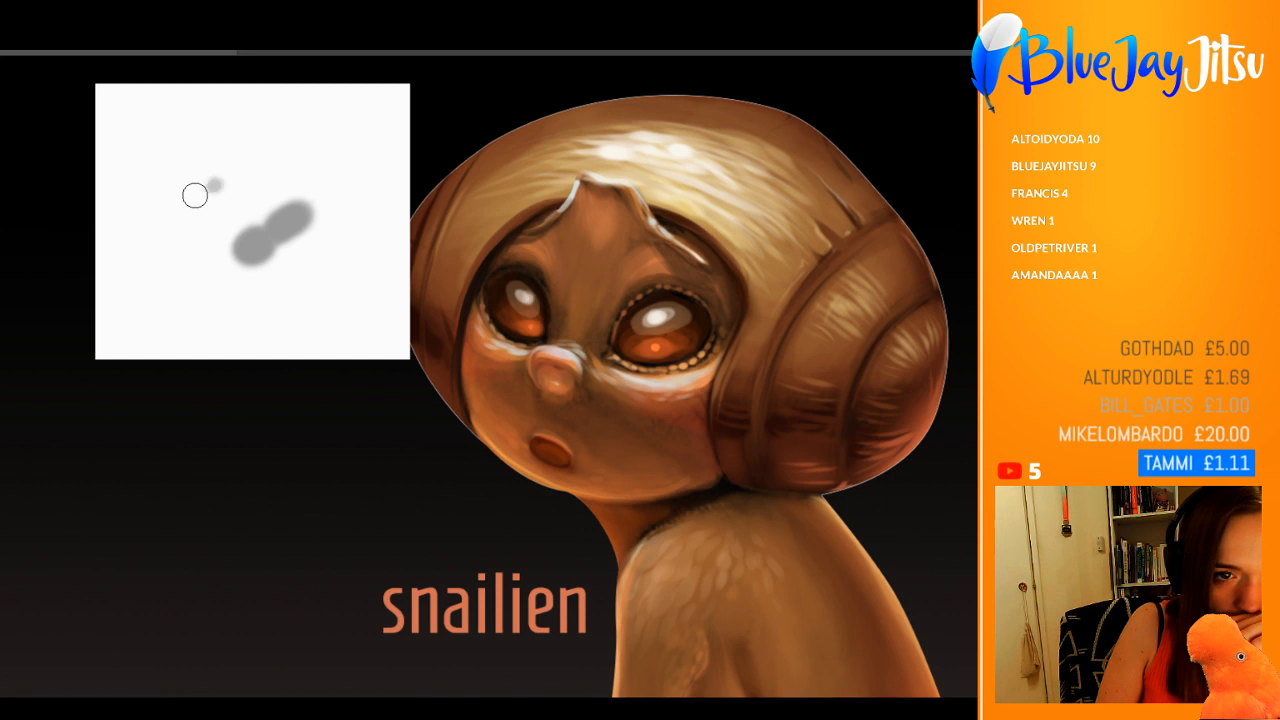
left_click_drag(195, 195, 226, 174)
mouse_move(340, 151)
left_mouse_down()
mouse_move(314, 160)
mouse_move(373, 128)
left_mouse_up()
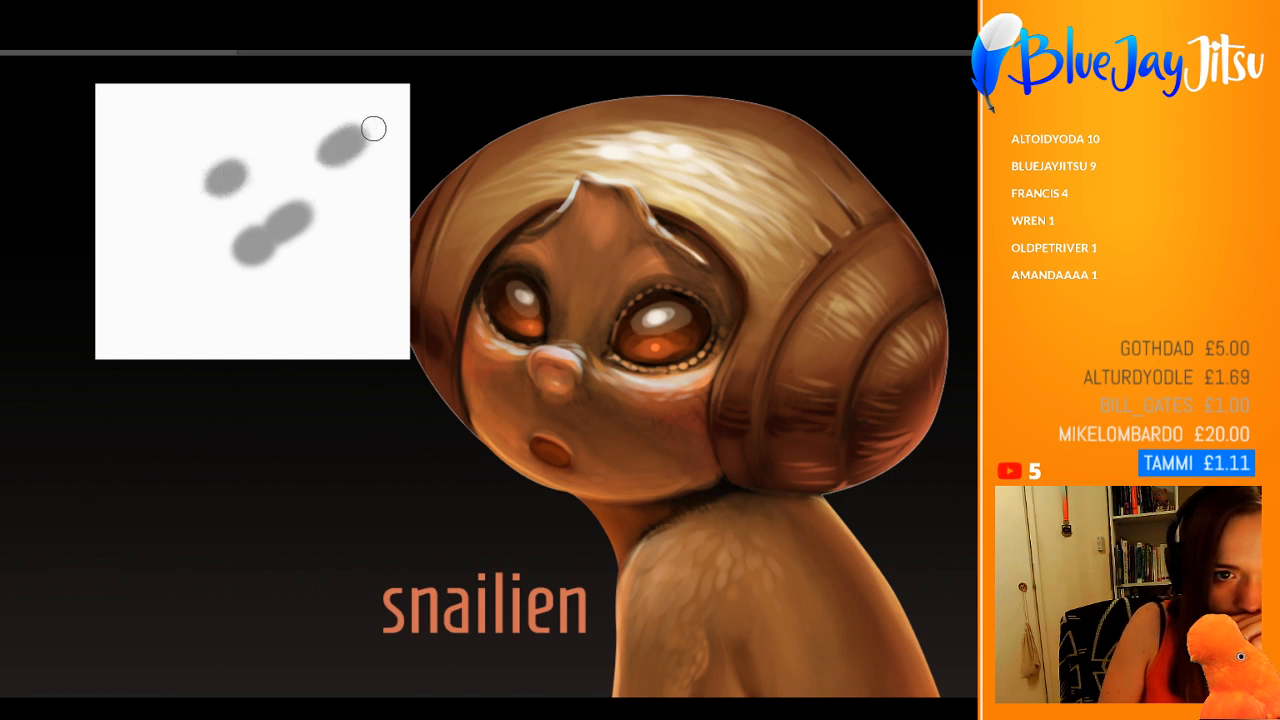
mouse_move(303, 240)
left_mouse_down()
mouse_move(249, 251)
mouse_move(290, 240)
left_mouse_up()
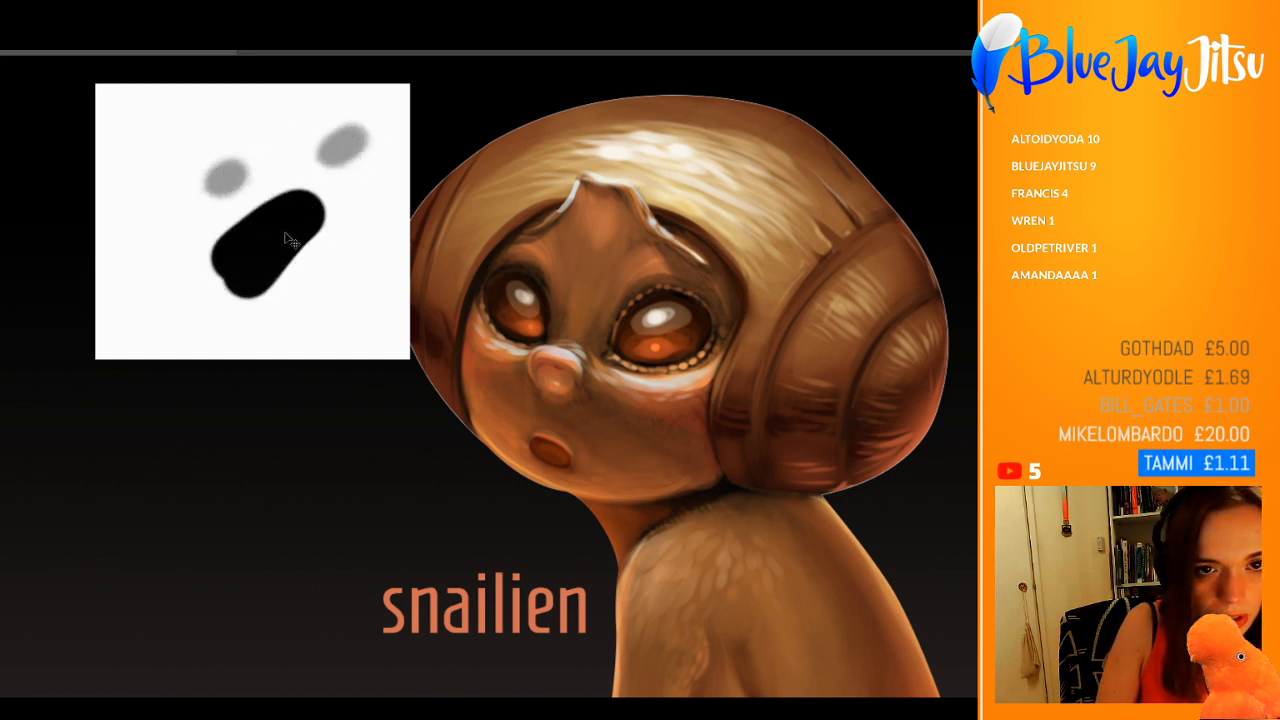
key("ctrl+z")
key("ctrl+z")
key("ctrl+z")
key("ctrl+z")
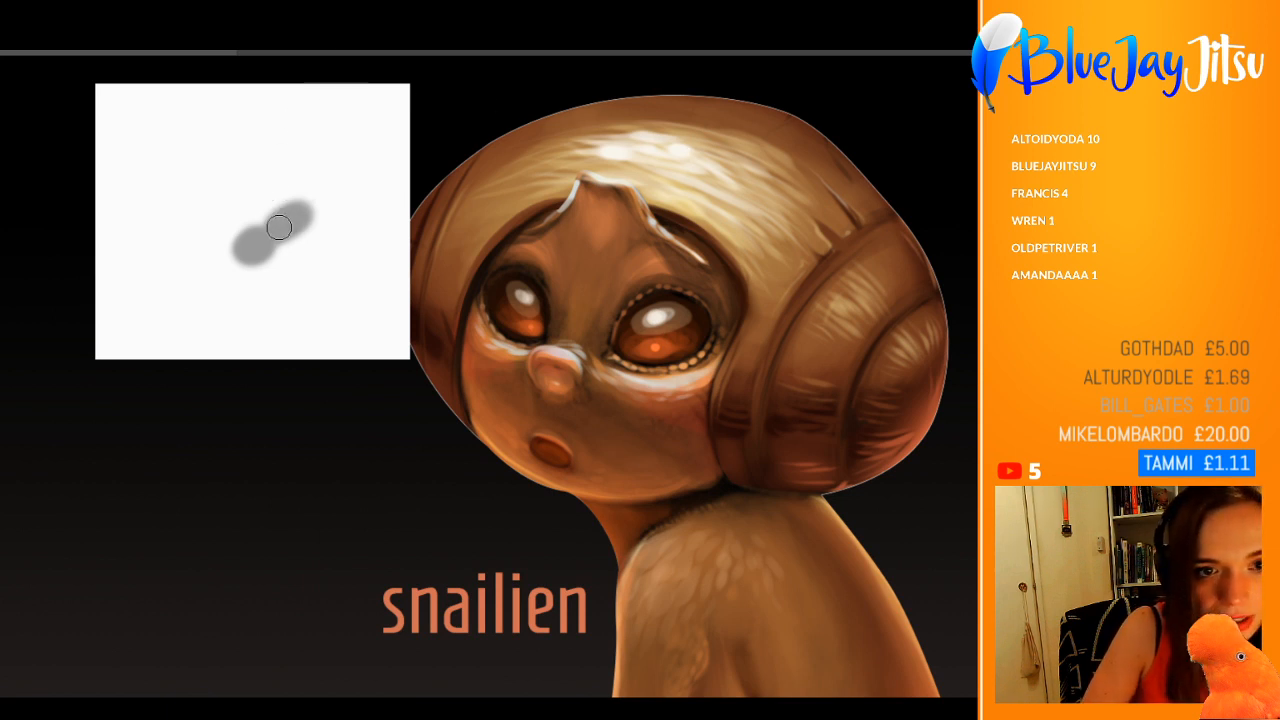
Step: Brush black strokes over the grey mark on the white rectangle, and cover them with very pale grey
mouse_move(286, 222)
left_mouse_down()
mouse_move(298, 212)
mouse_move(249, 247)
left_mouse_up()
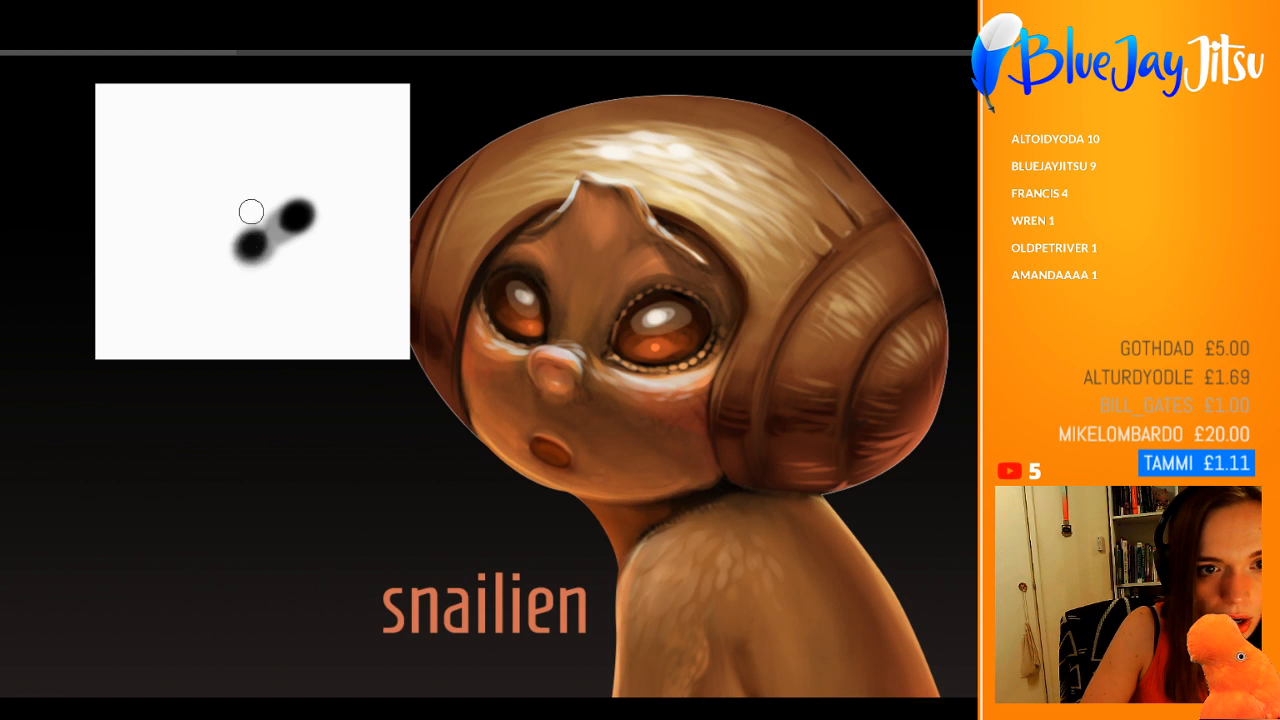
left_click_drag(300, 201, 241, 254)
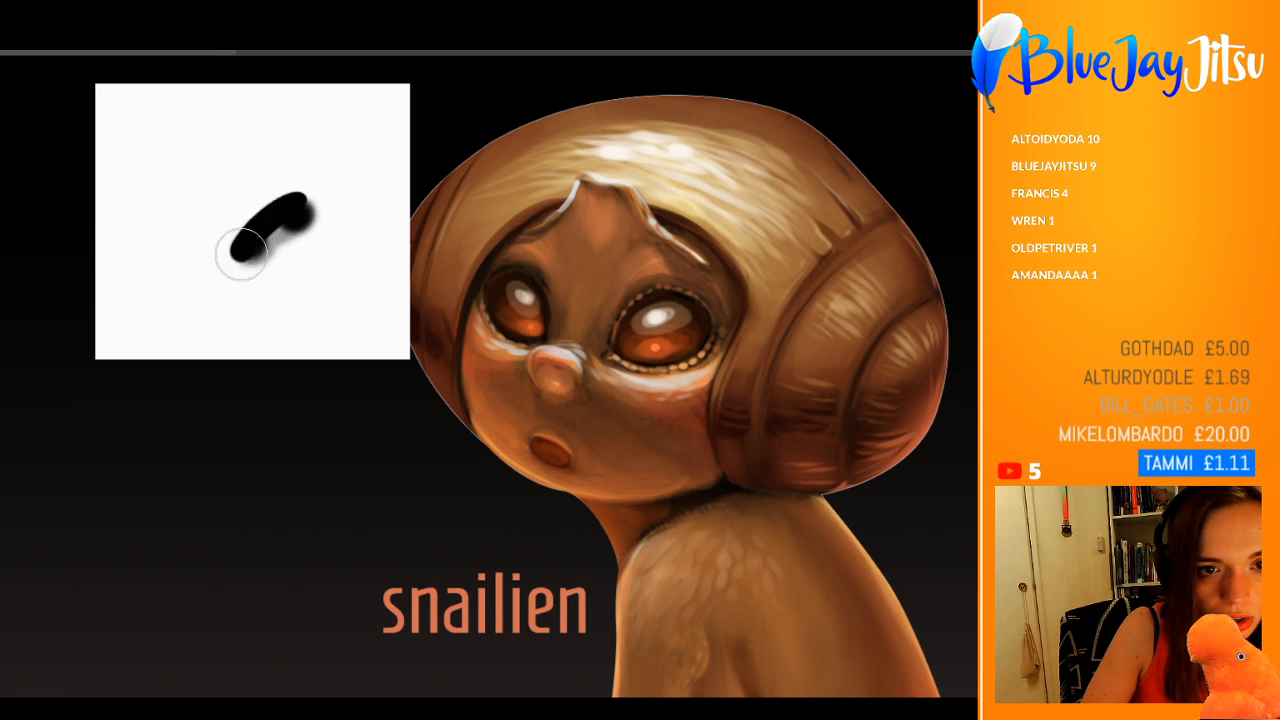
left_click(318, 172, "alt")
mouse_move(319, 188)
left_mouse_down()
mouse_move(217, 266)
mouse_move(232, 294)
left_mouse_up()
left_click(469, 106, "alt")
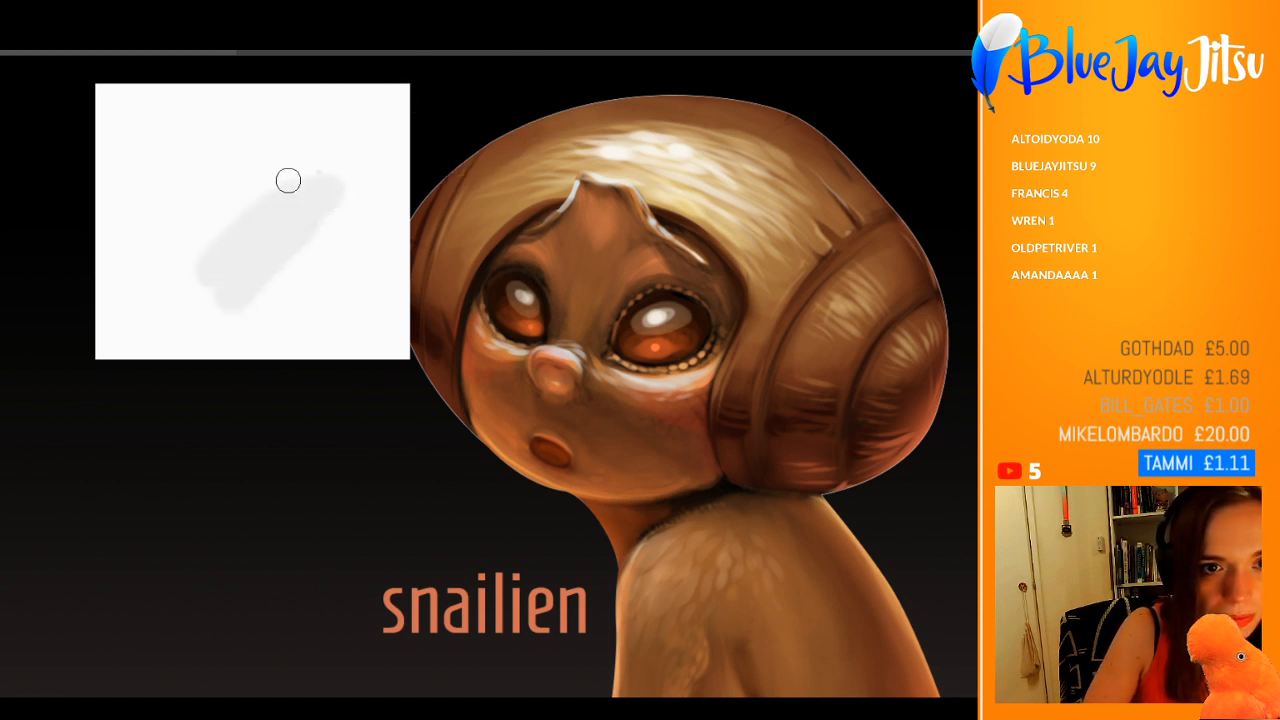
Step: Try separate black dabs on and around the pale grey mark on the white rectangle, and undo them
left_click_drag(290, 176, 300, 168)
left_click(236, 258)
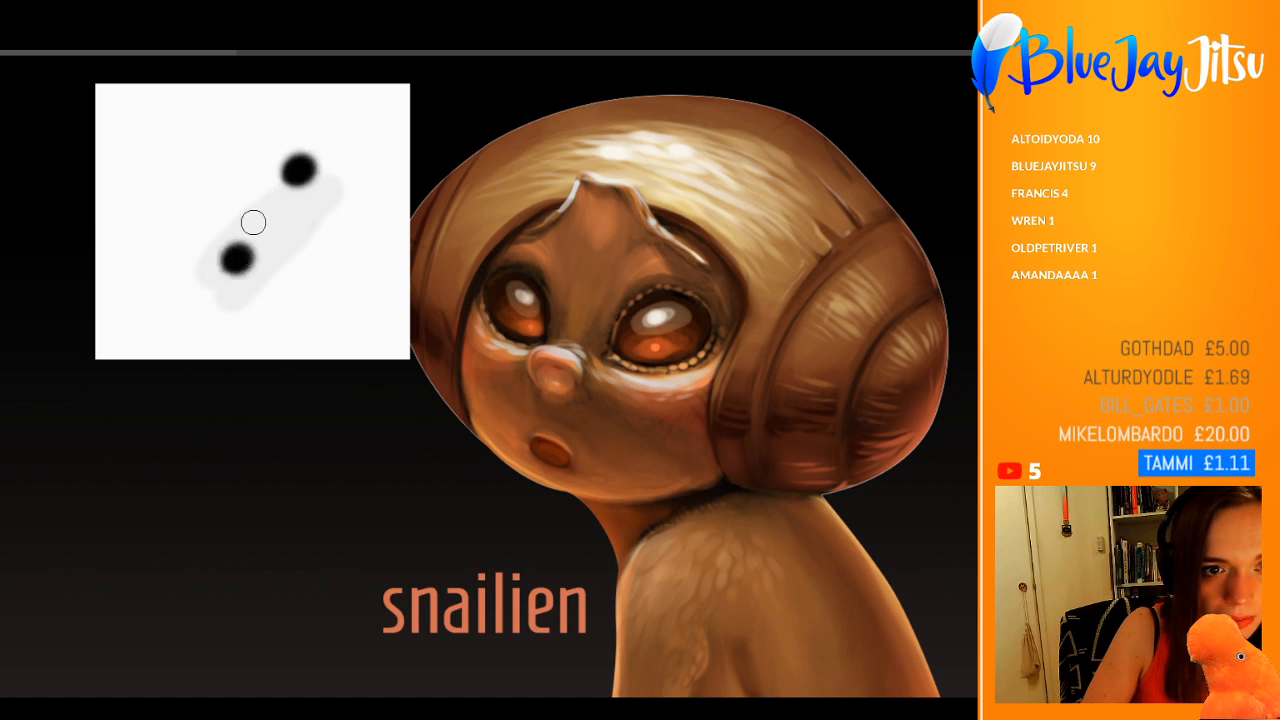
left_click(203, 196)
left_click(209, 194)
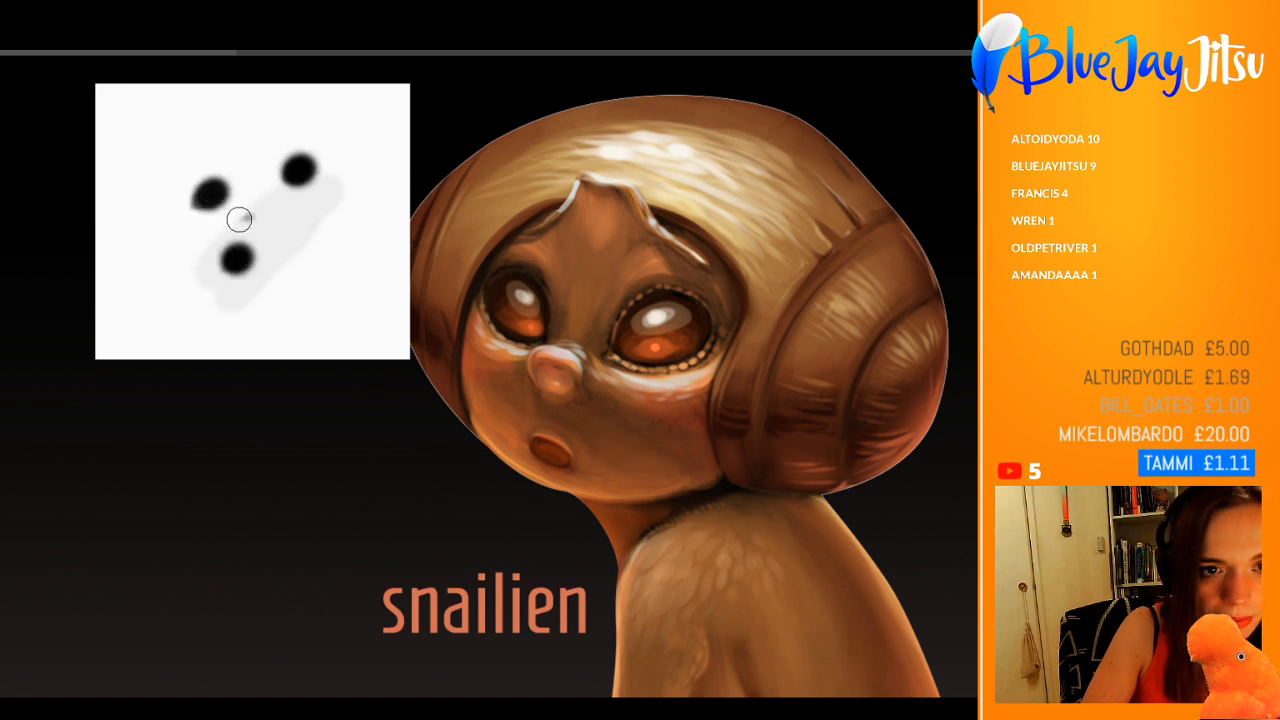
left_click(258, 211)
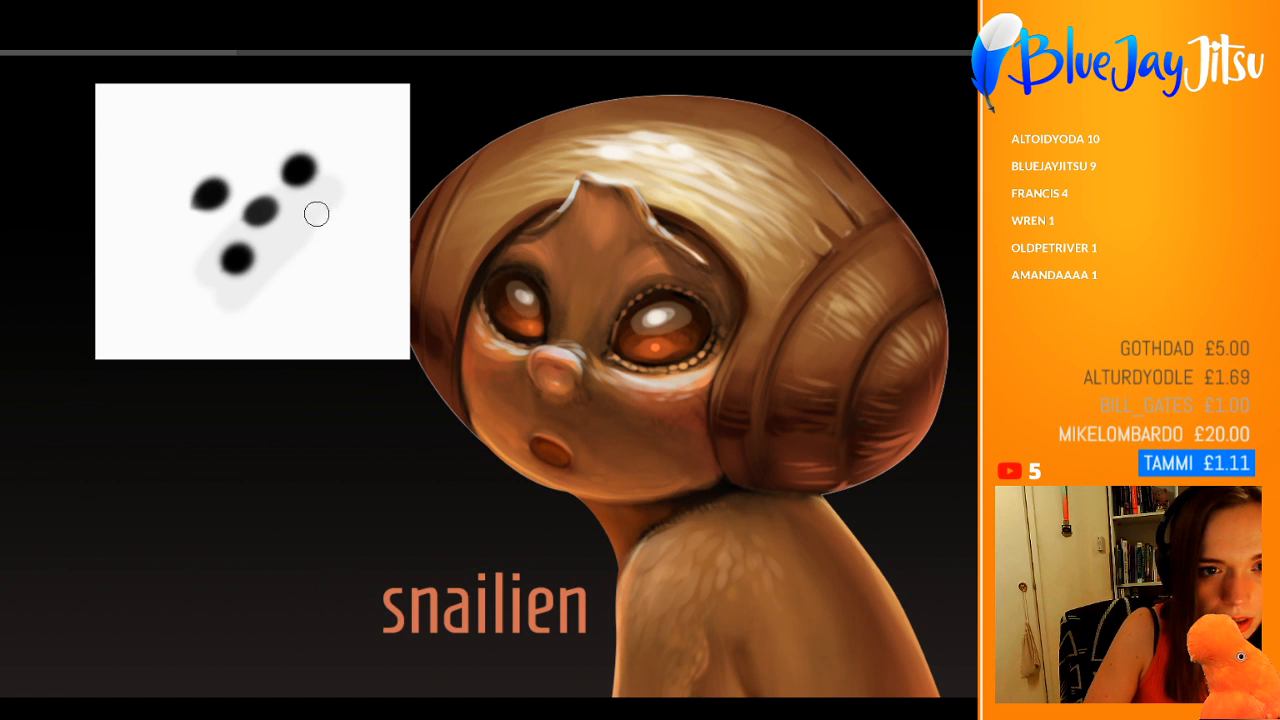
key("ctrl+z")
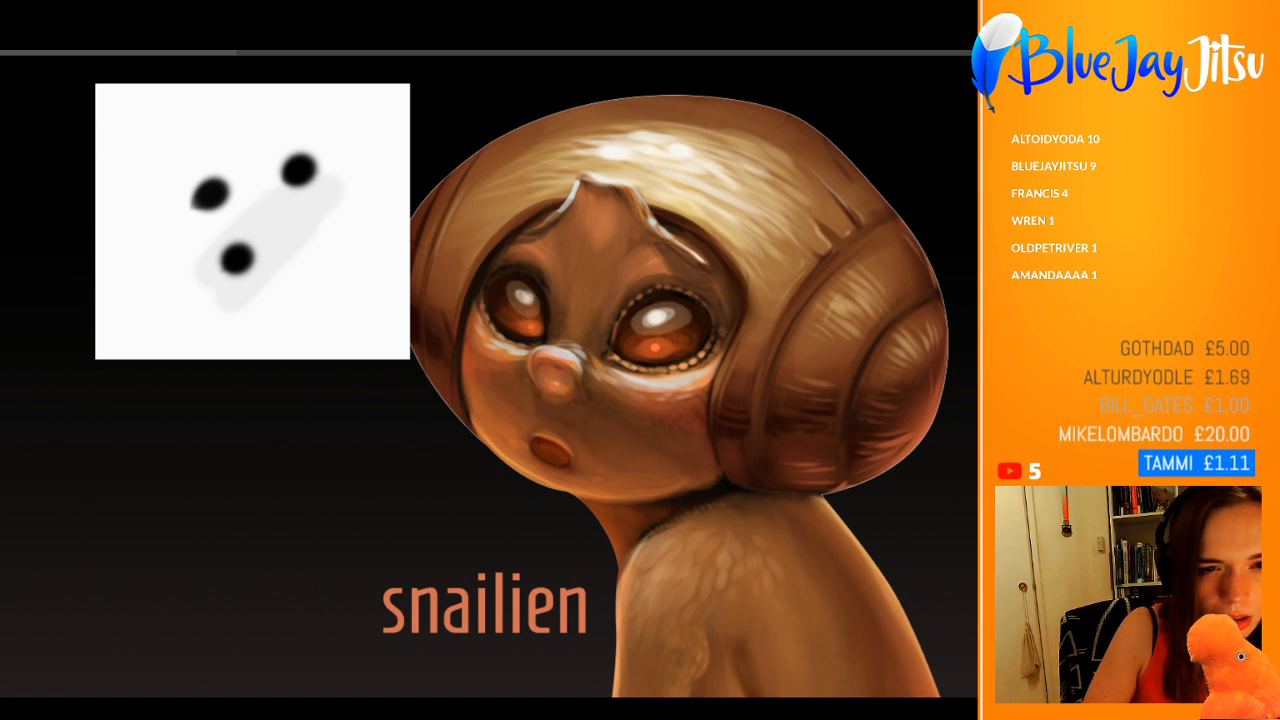
key("ctrl+z")
key("ctrl+z")
key("ctrl+z")
Step: Dab a tight cluster of five dark grey spots in two rows on the white rectangle
left_click(244, 212)
left_click(248, 219)
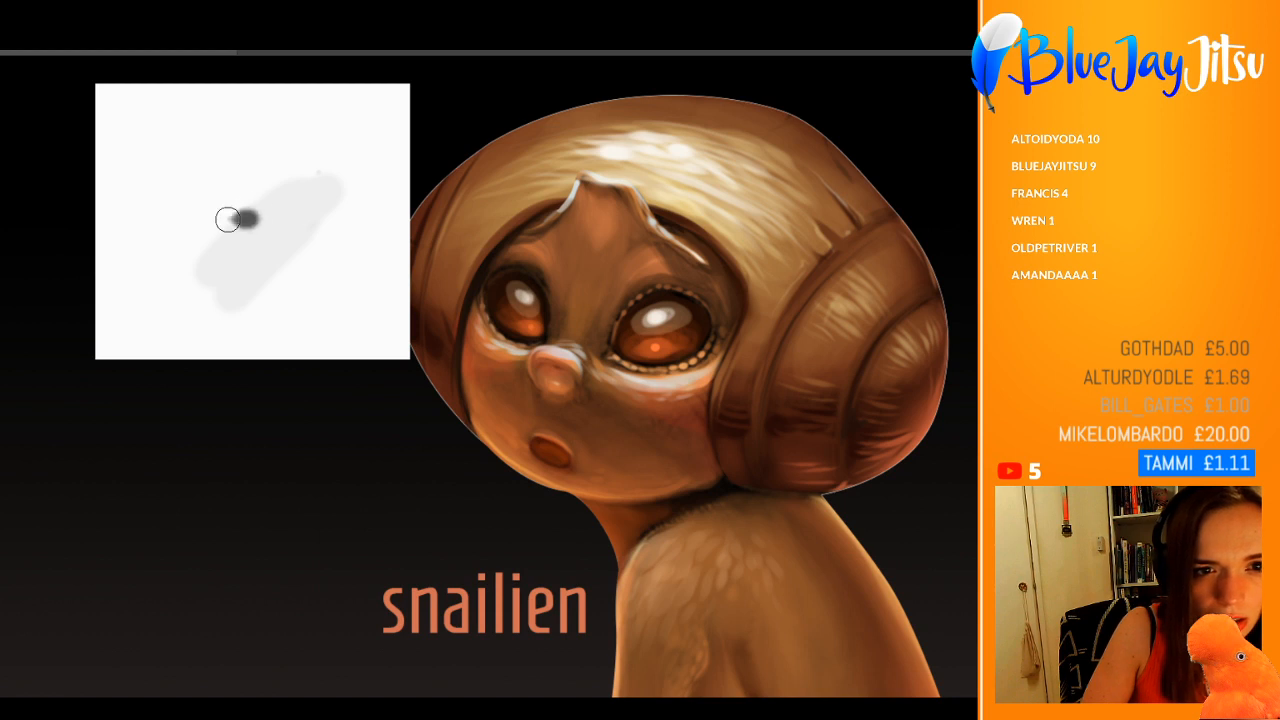
left_click(287, 220)
left_click(325, 222)
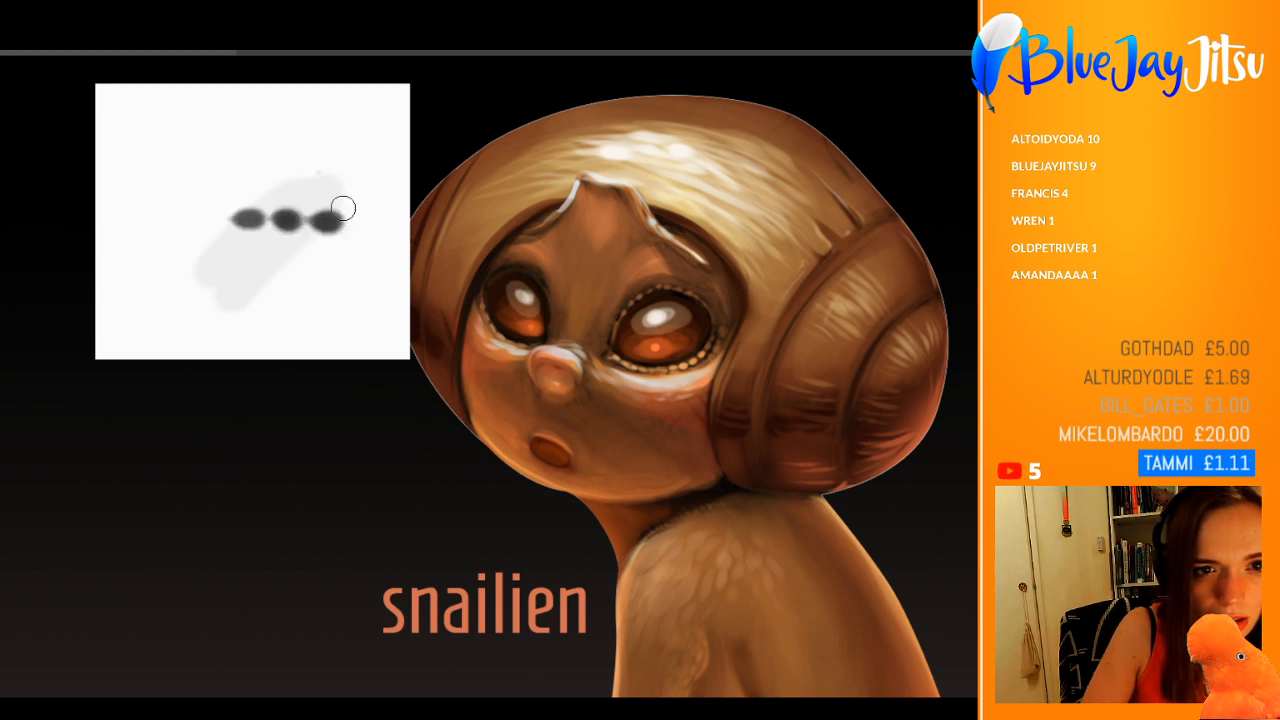
left_click_drag(261, 194, 317, 199)
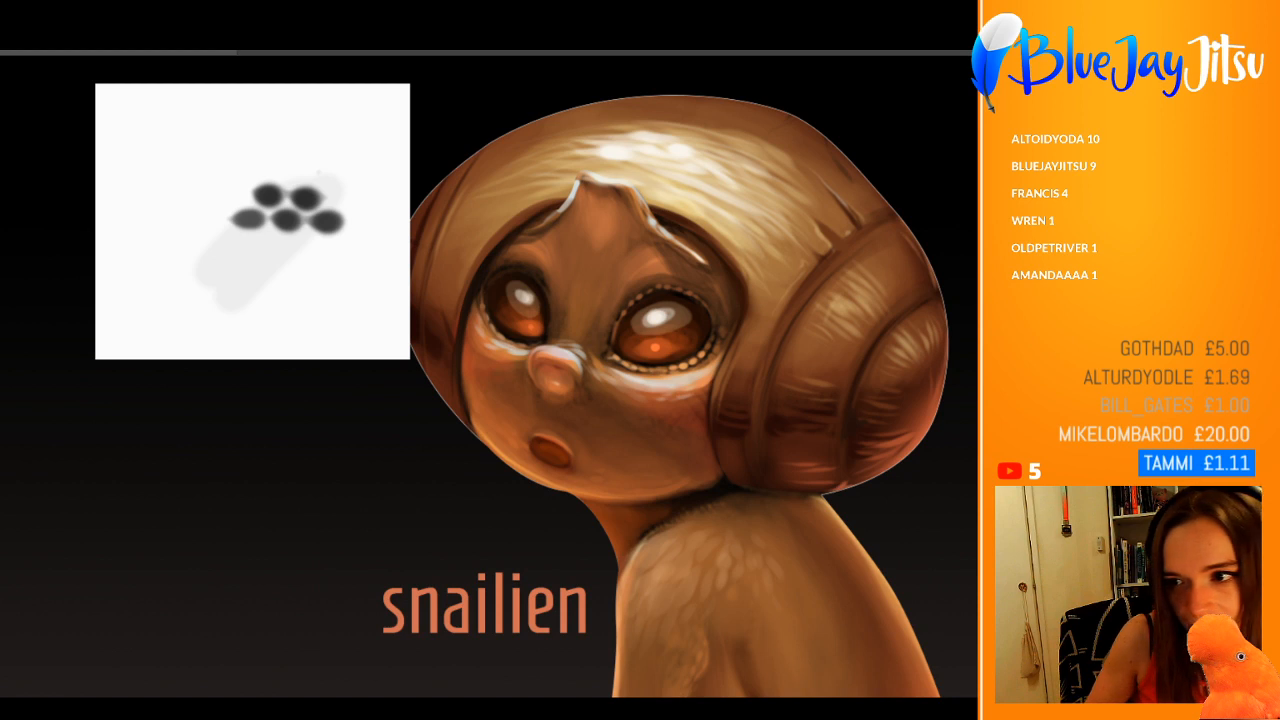
Step: Capture the five-spot cluster in a rectangular selection as a custom brush tip, and remove the white test patch
mouse_move(209, 147)
left_mouse_down()
mouse_move(266, 206)
mouse_move(367, 268)
left_mouse_up()
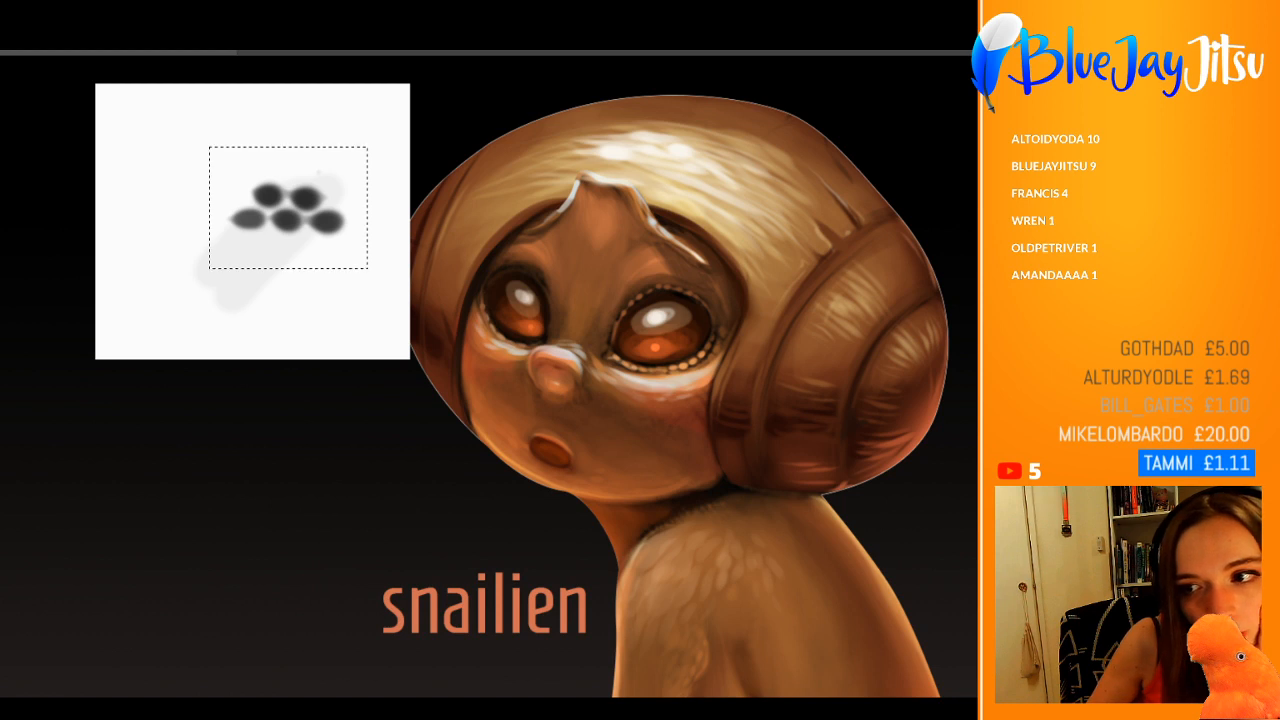
key("Delete")
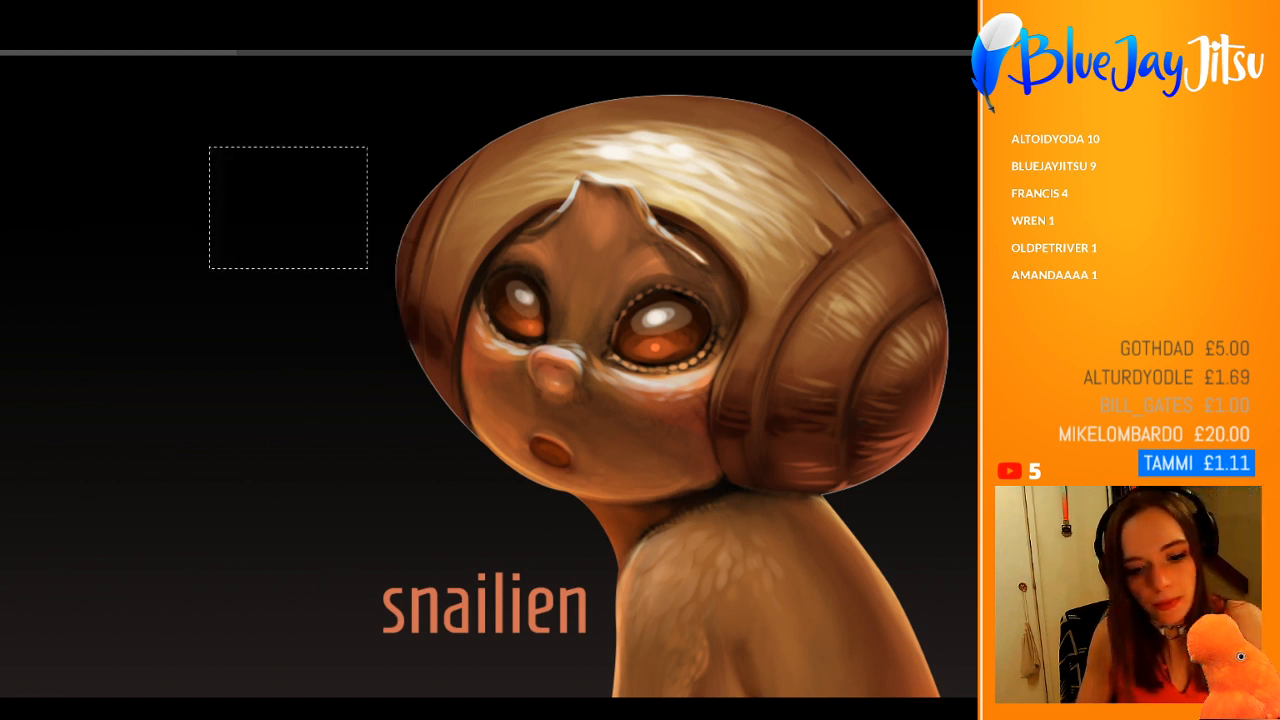
key("ctrl+d")
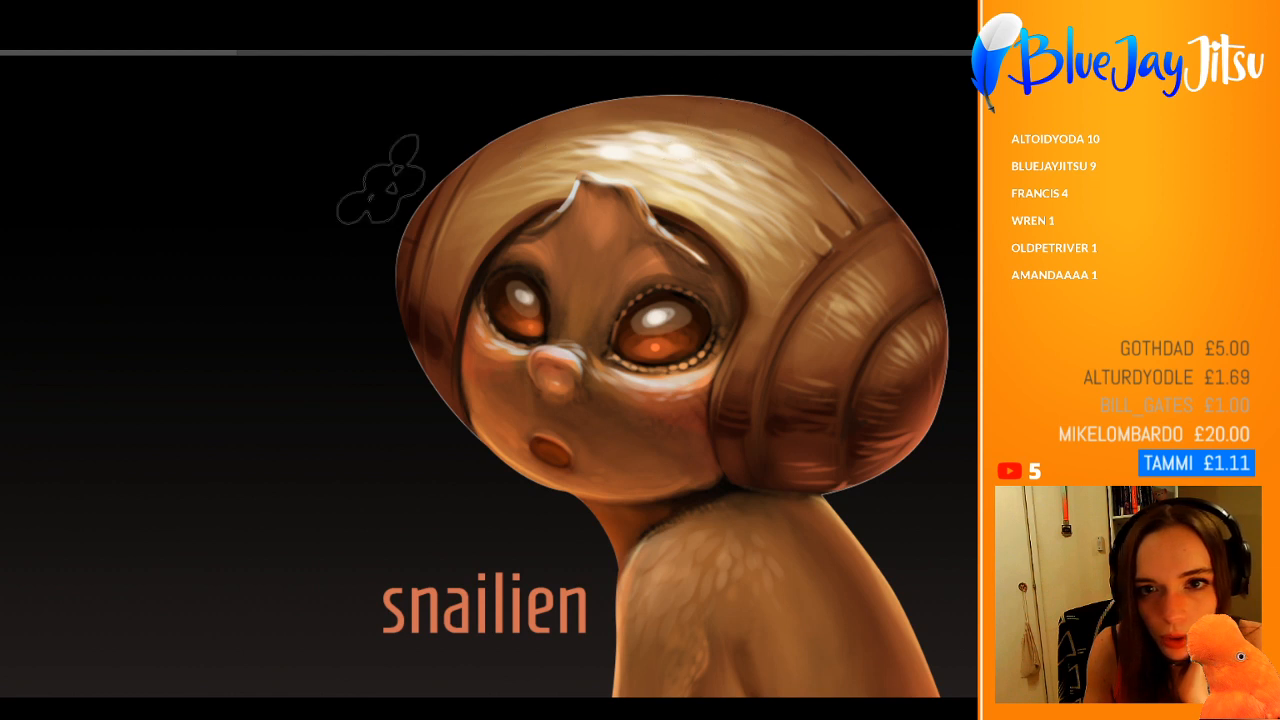
Step: Try scale-like strokes with the spot-cluster brush on the creature's shoulder and upper body, undoing them
mouse_move(745, 510)
left_mouse_down()
mouse_move(720, 540)
mouse_move(725, 660)
left_mouse_up()
key("ctrl+z")
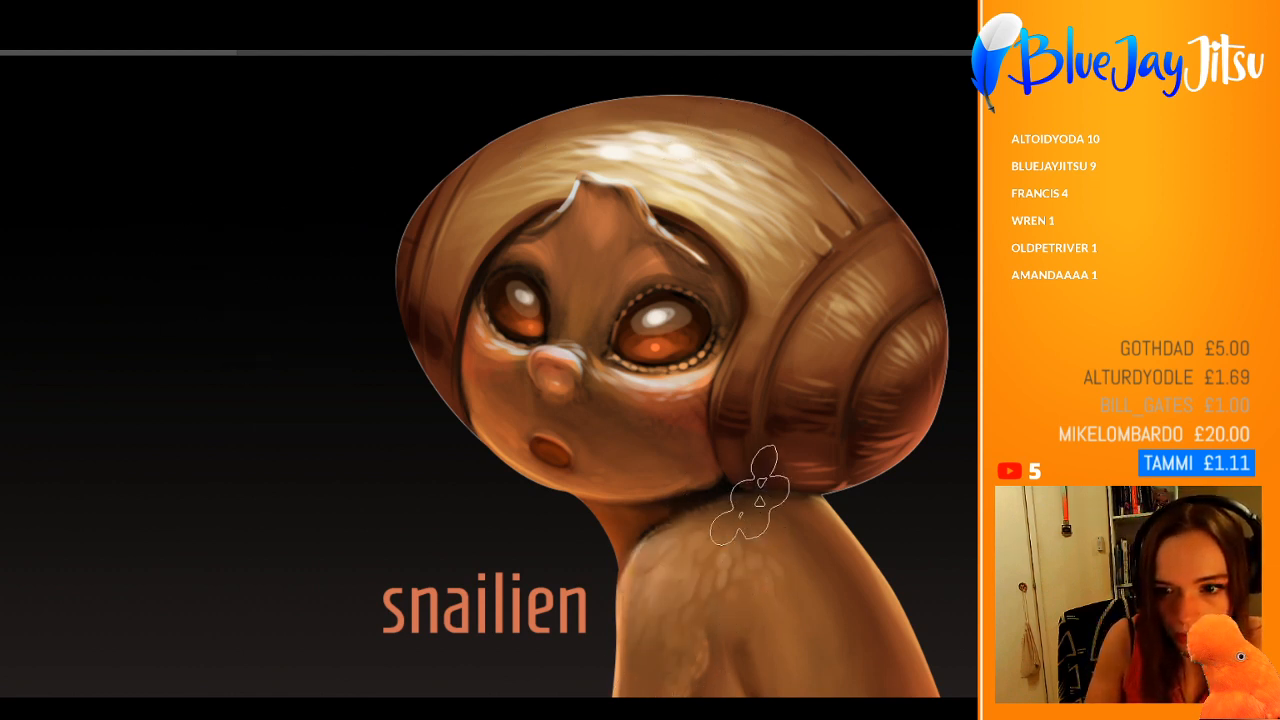
left_click_drag(748, 492, 652, 662)
key("ctrl+z")
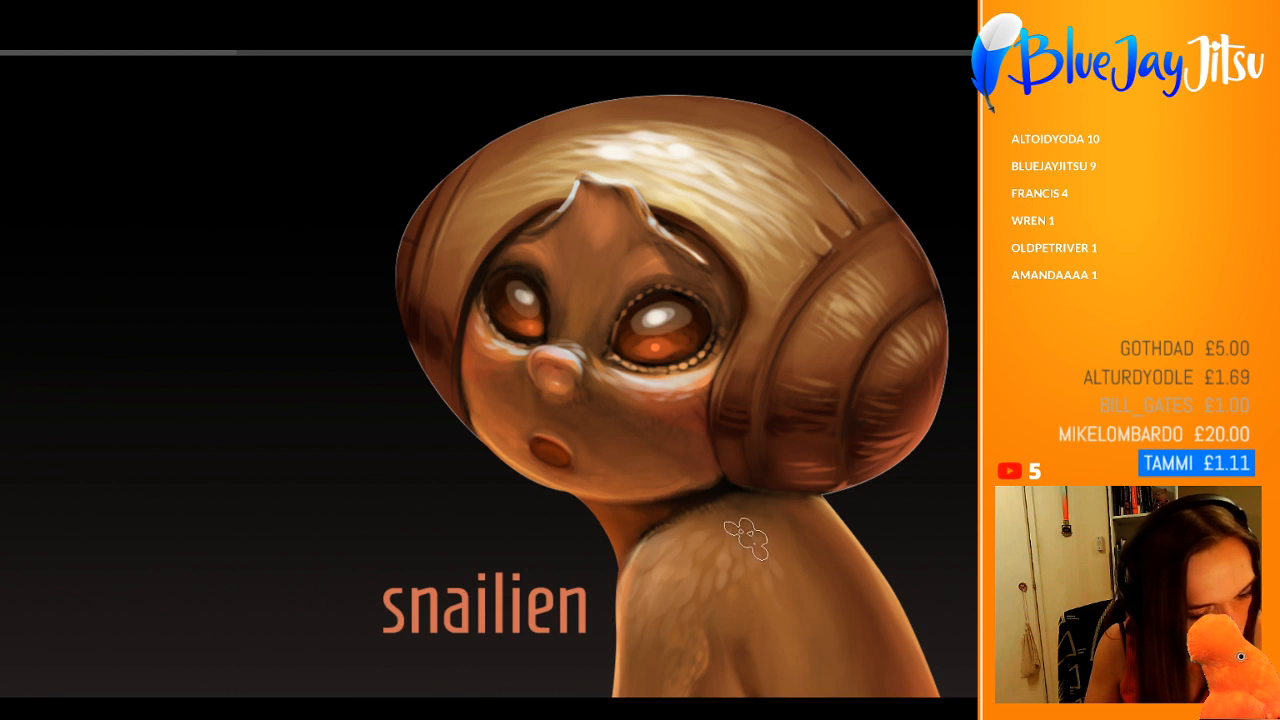
mouse_move(667, 560)
left_mouse_down()
mouse_move(630, 625)
mouse_move(692, 560)
mouse_move(574, 480)
mouse_move(537, 420)
mouse_move(590, 400)
mouse_move(515, 480)
mouse_move(500, 570)
left_mouse_up()
key("ctrl+z")
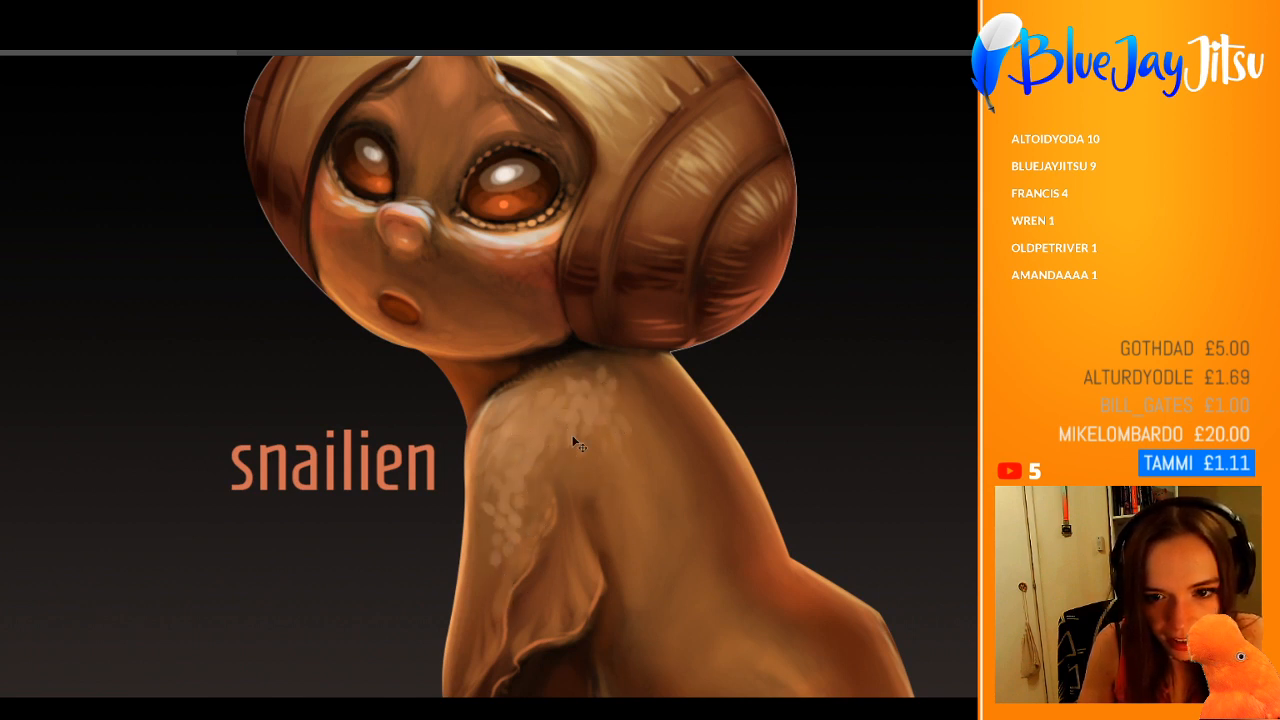
key("ctrl+z")
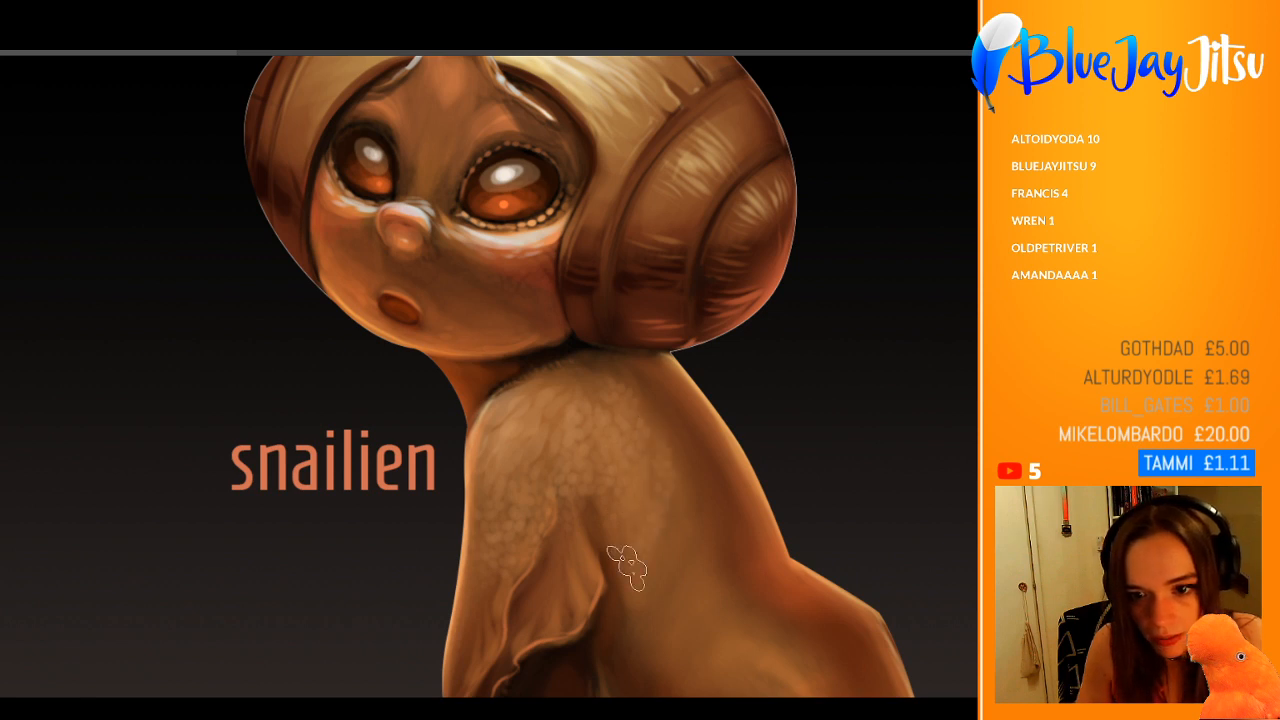
Step: Brush subtle scale texture over the creature's back and side, with reddish-orange scales along the back's outer edge
left_click_drag(674, 557, 596, 556)
left_click_drag(719, 596, 737, 557)
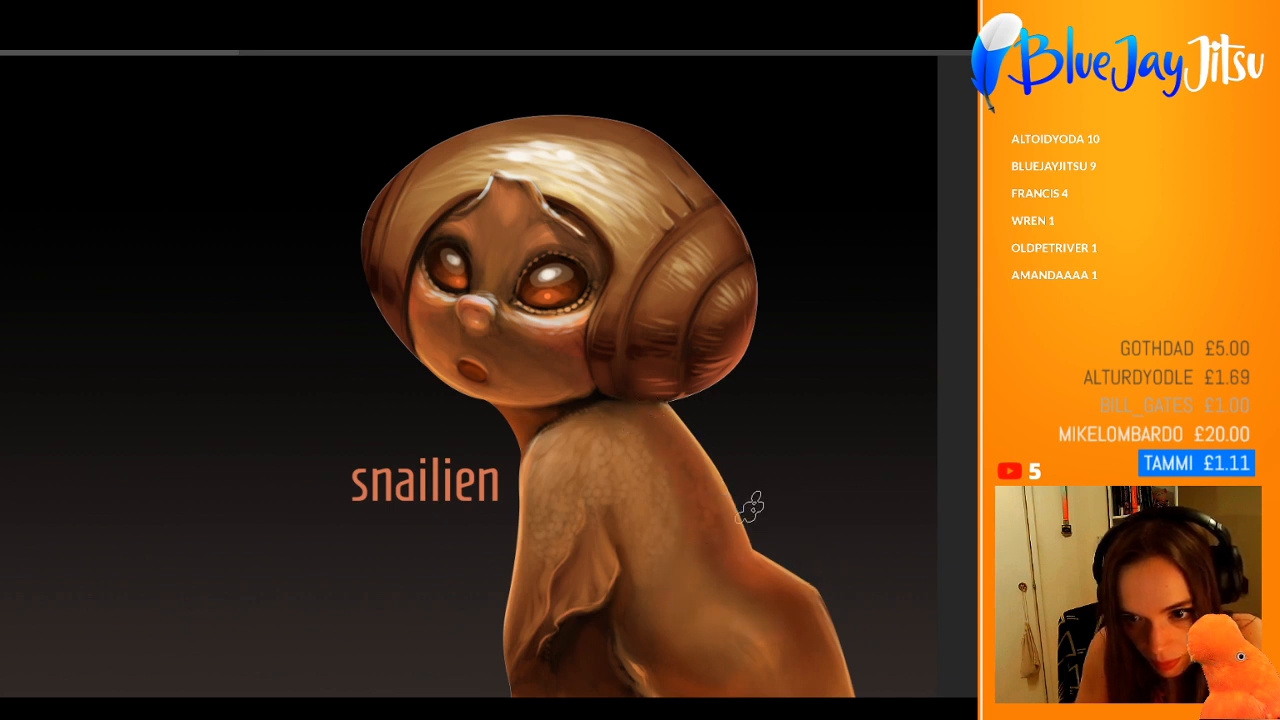
scroll(748, 500, "up", 4)
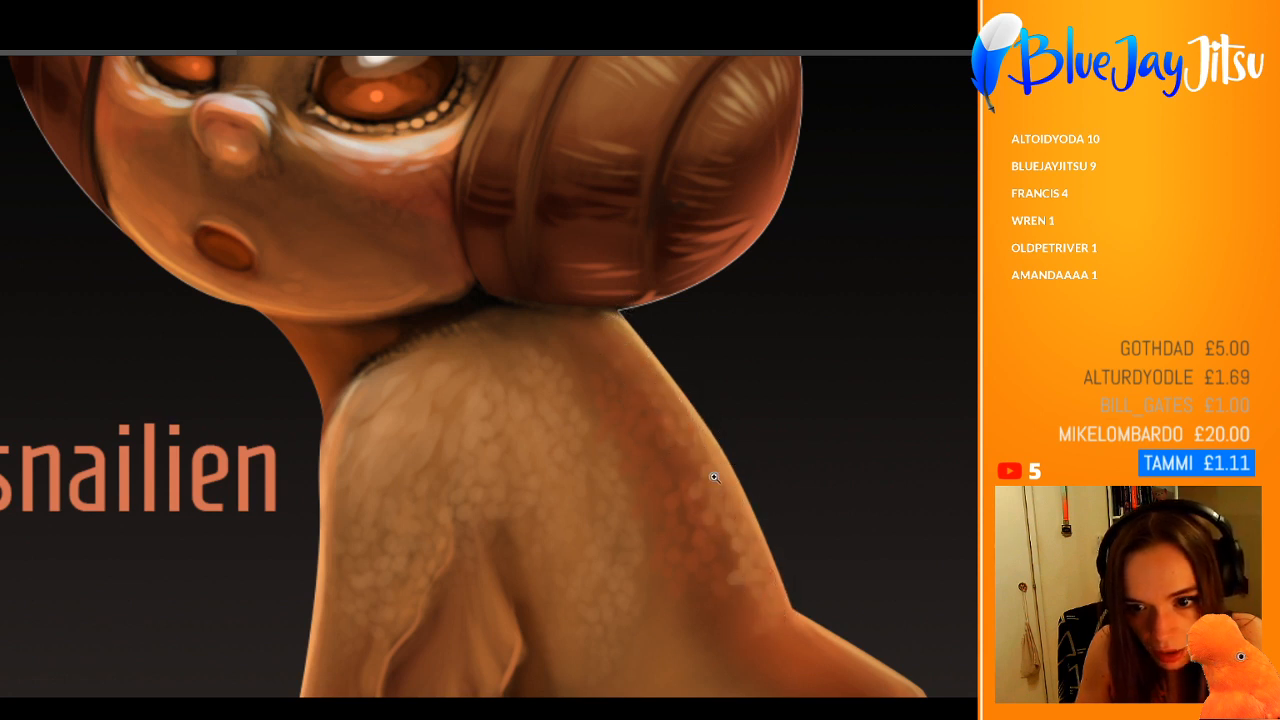
scroll(760, 580, "down", 4)
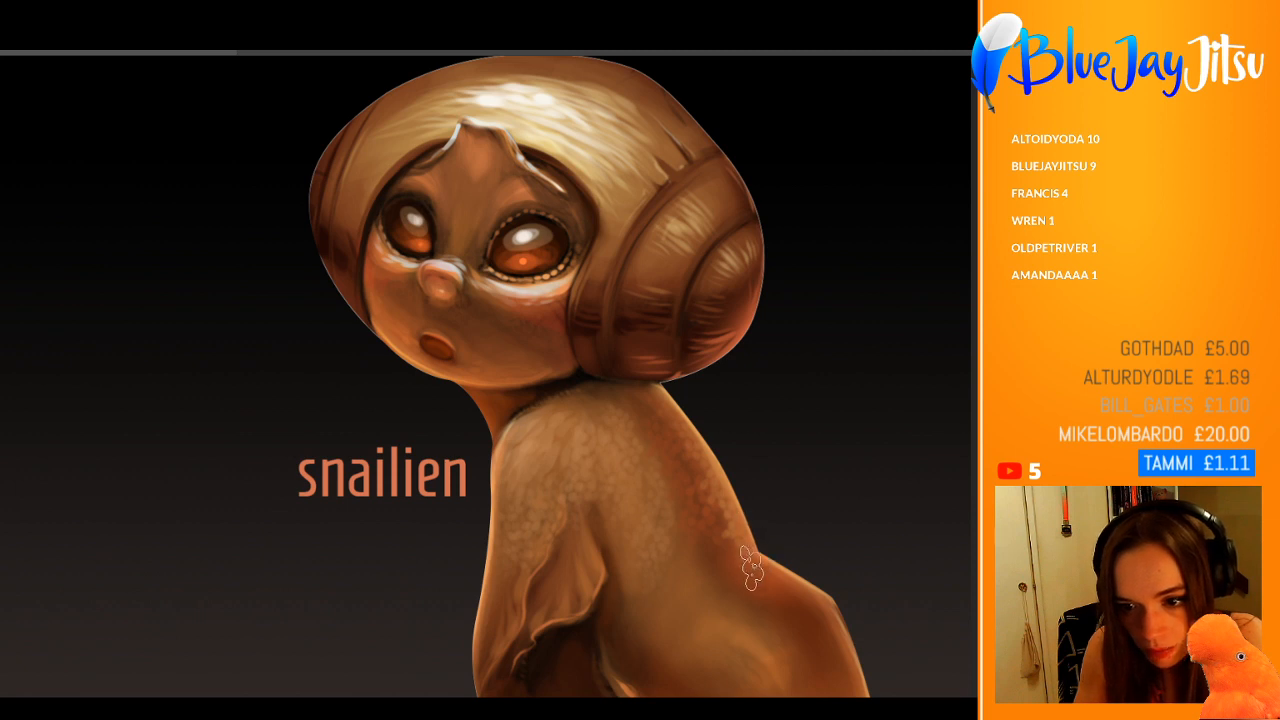
scroll(766, 560, "down", 3)
scroll(785, 601, "up", 4)
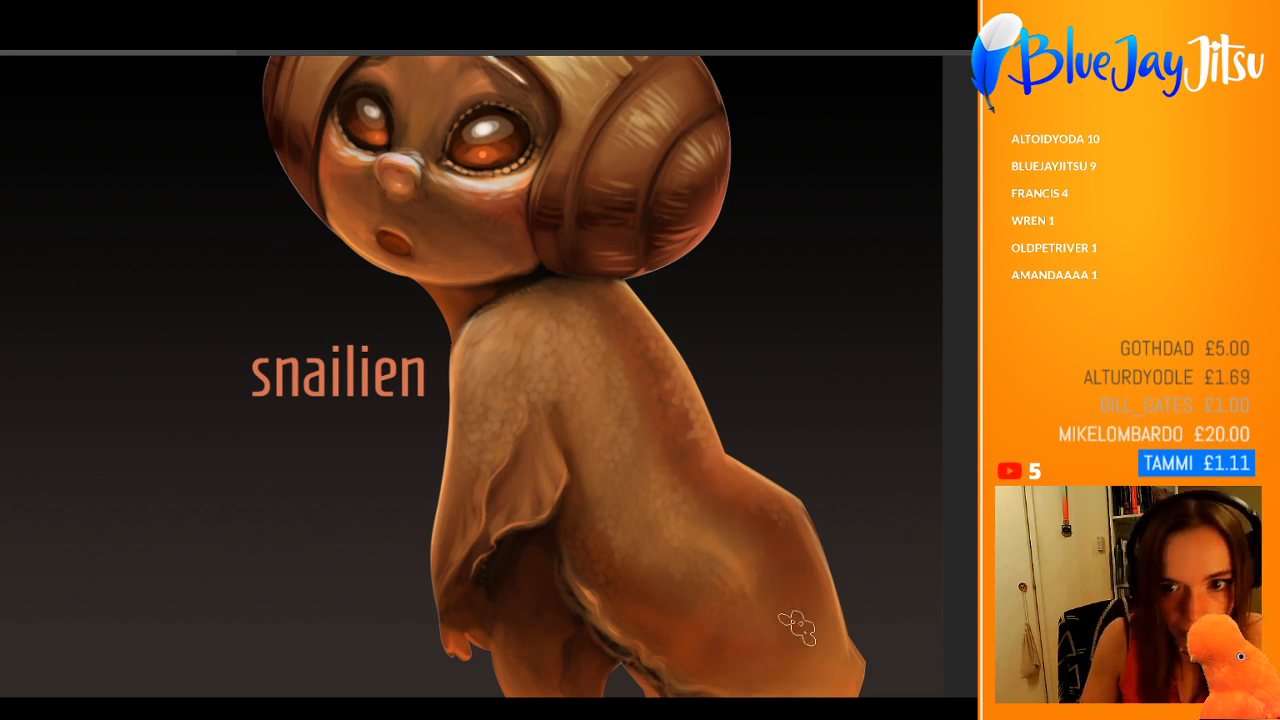
scroll(643, 378, "down", 2)
scroll(653, 449, "up", 3)
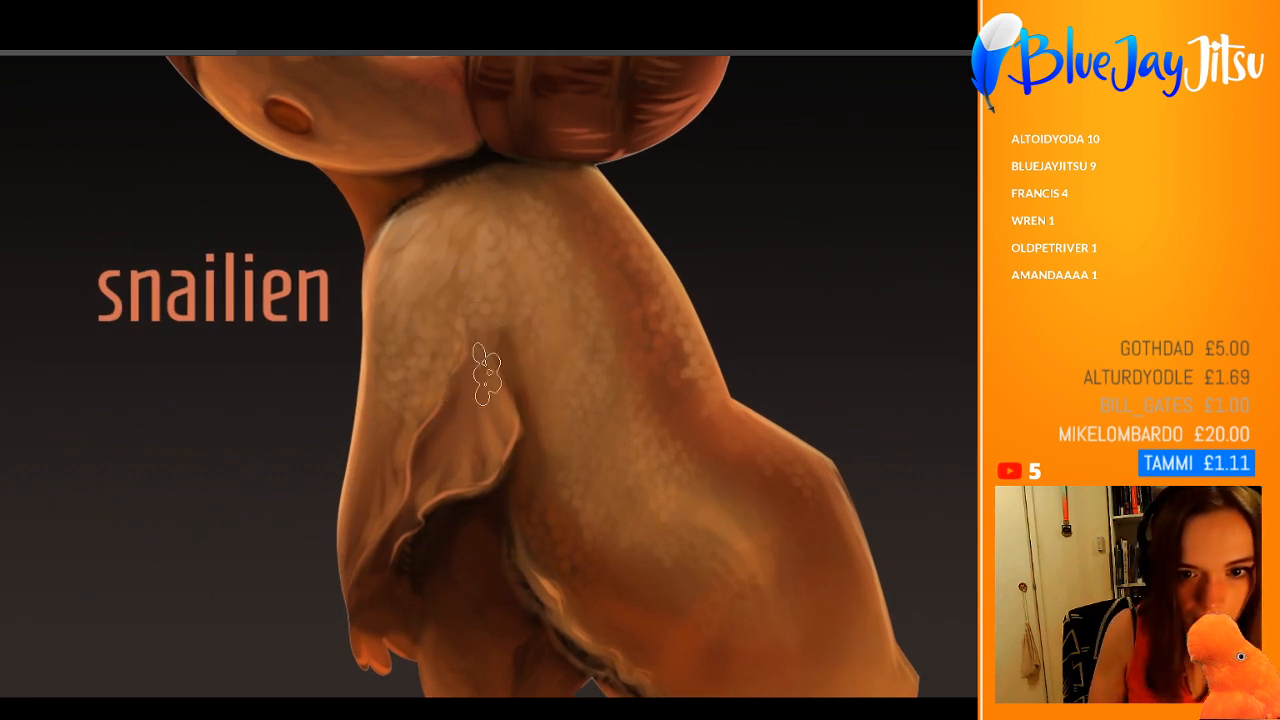
Step: Try pale scale strokes on the skin flap beneath the arm, and undo them
left_click(493, 284, "alt")
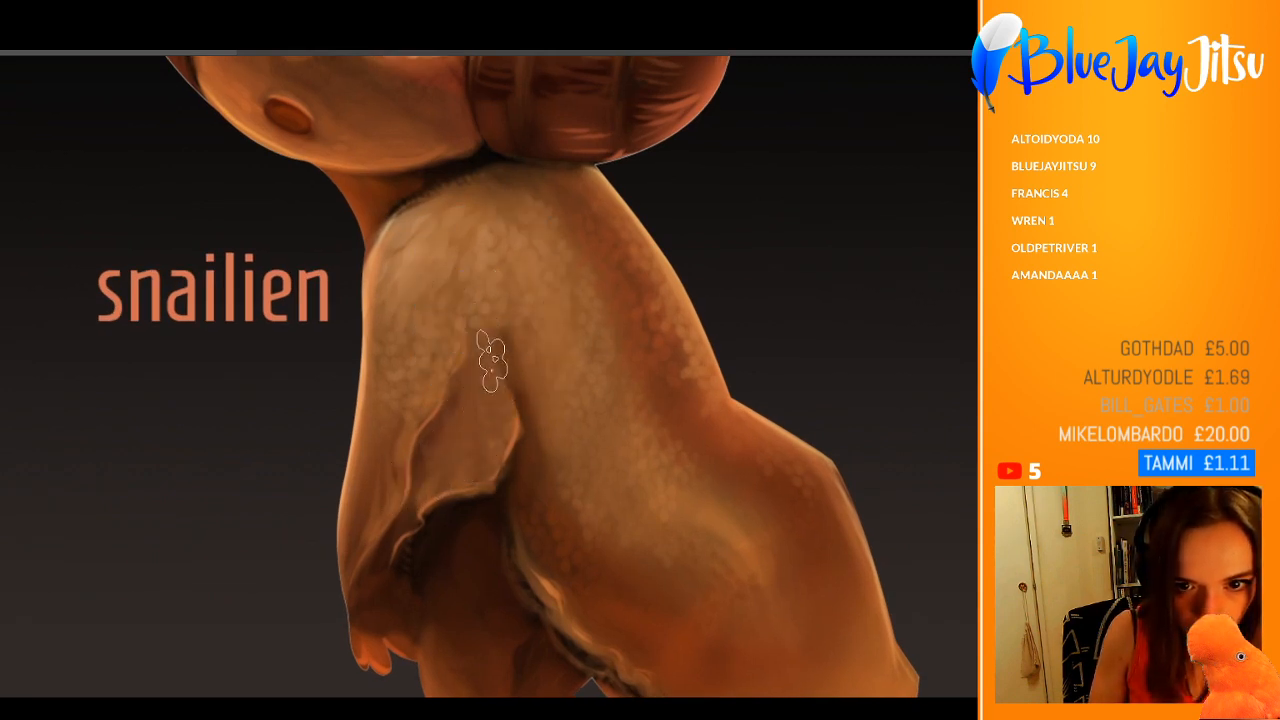
left_click_drag(491, 364, 464, 458)
key("ctrl+z")
key("ctrl+z")
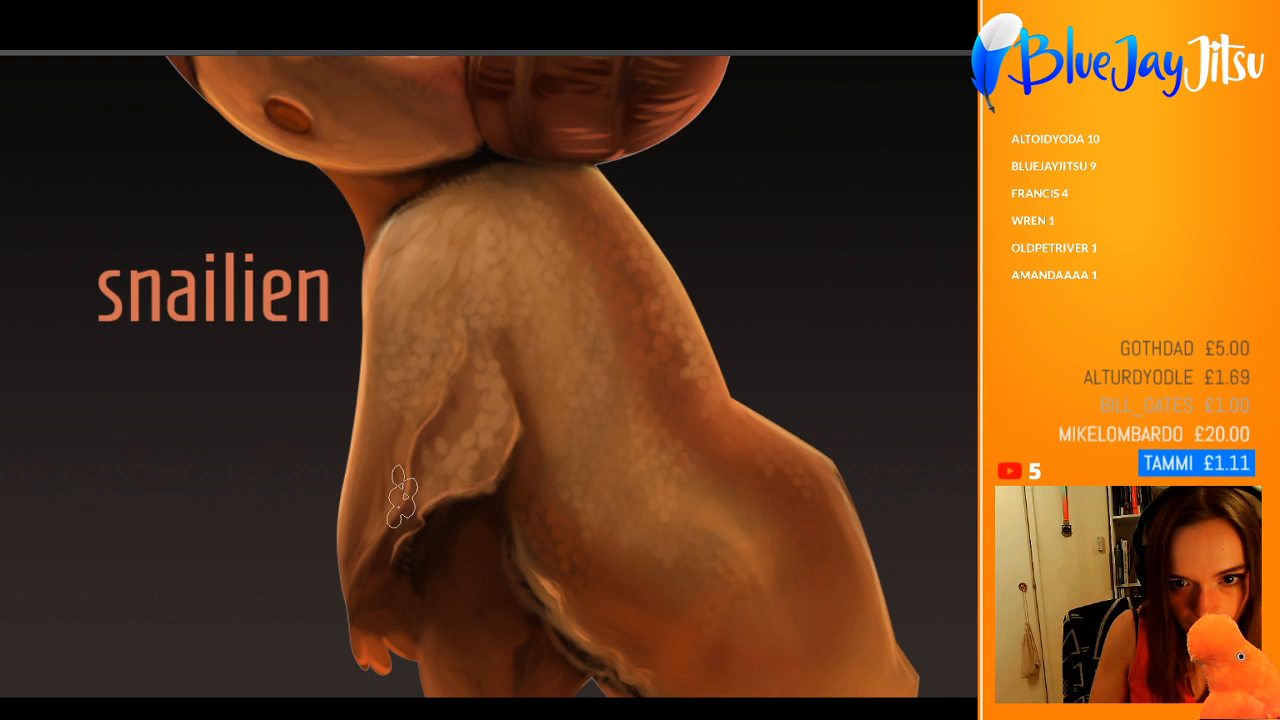
key("ctrl+z")
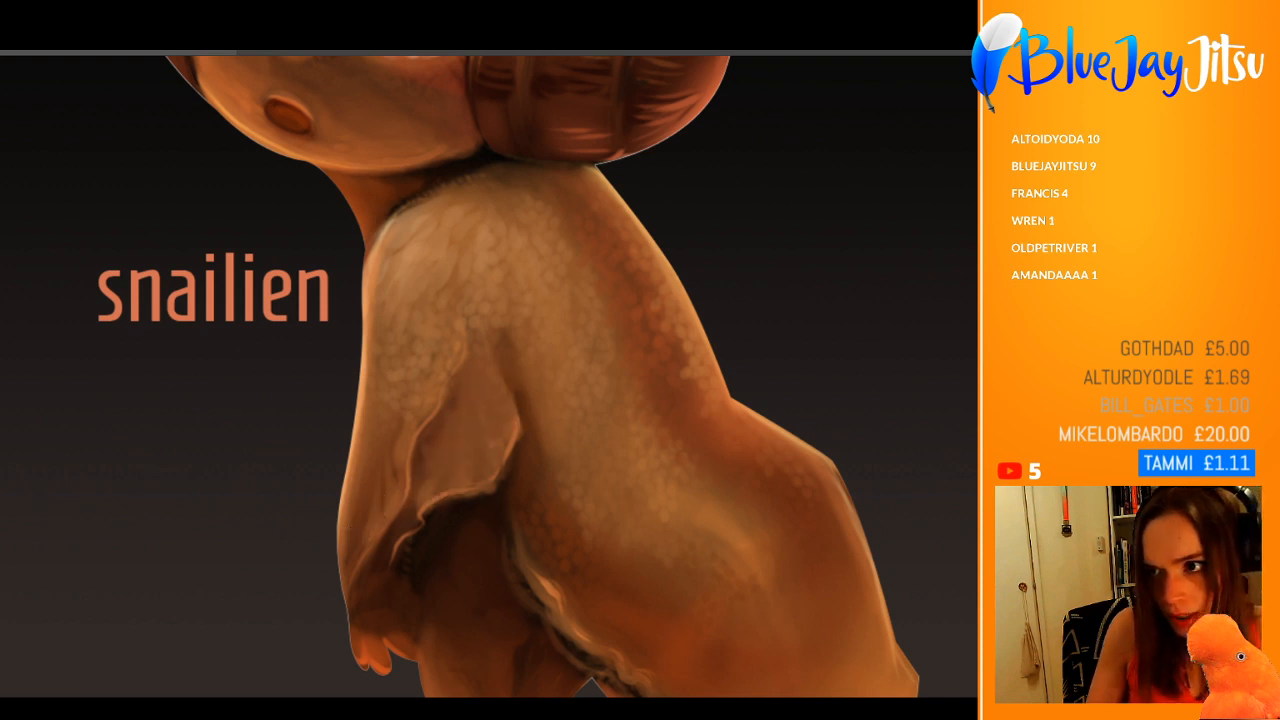
Step: Paint salmon-pink scales over the skin flap and down the arm, redoing the first stroke
mouse_move(494, 354)
left_mouse_down()
mouse_move(486, 443)
mouse_move(443, 457)
left_mouse_up()
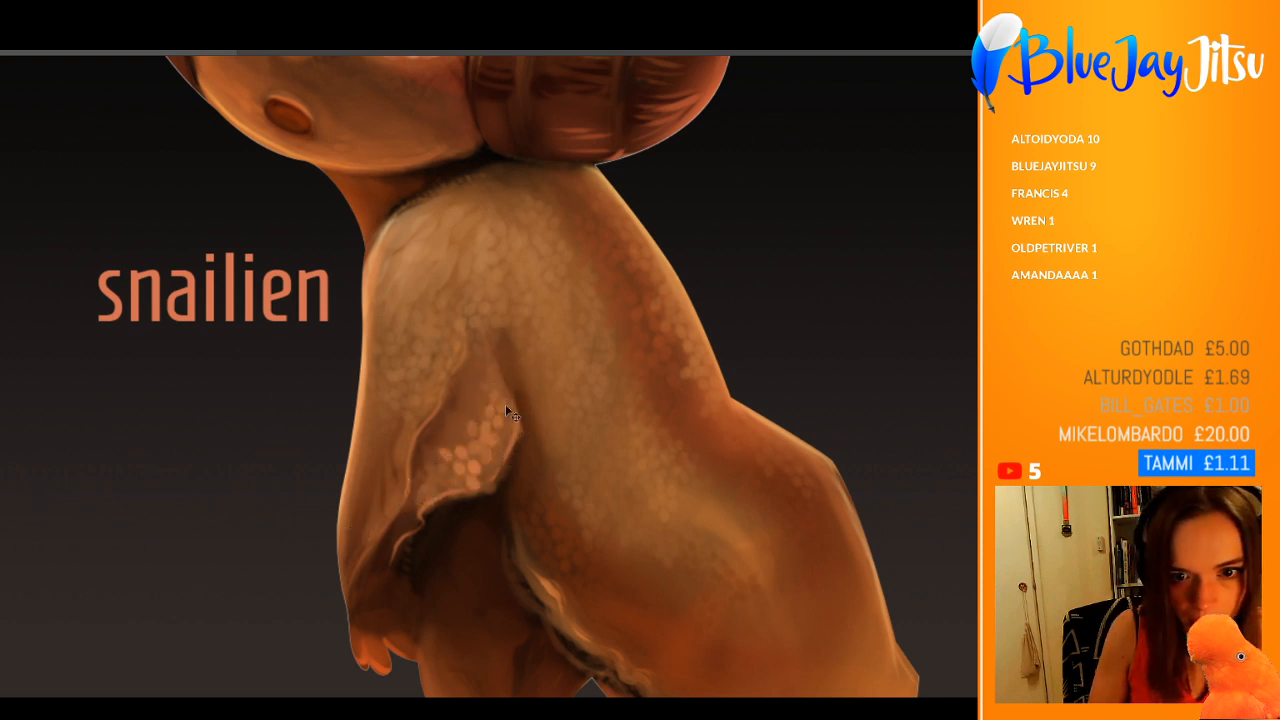
key("ctrl+z")
left_click_drag(503, 400, 436, 488)
left_click_drag(481, 378, 406, 487)
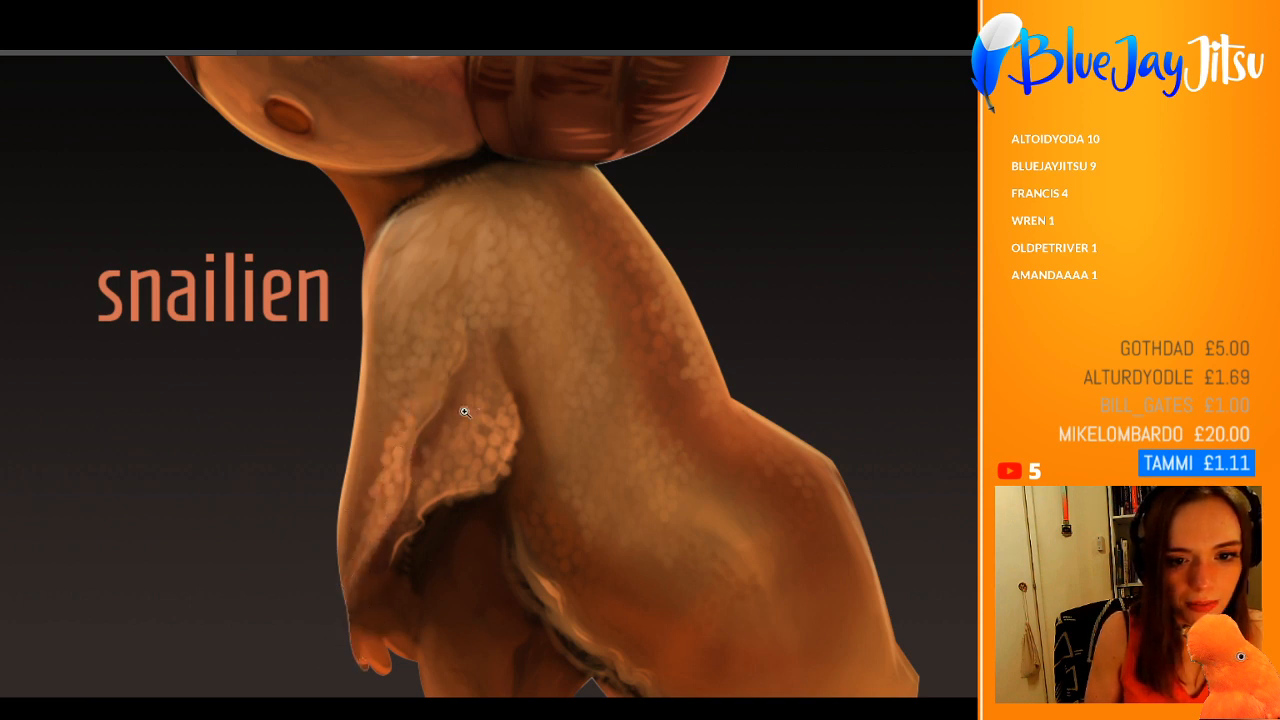
Step: Brush scale texture along the lower edge and side of the body, trying bright yellow scales on the side
scroll(465, 412, "down", 3)
scroll(438, 408, "up", 2)
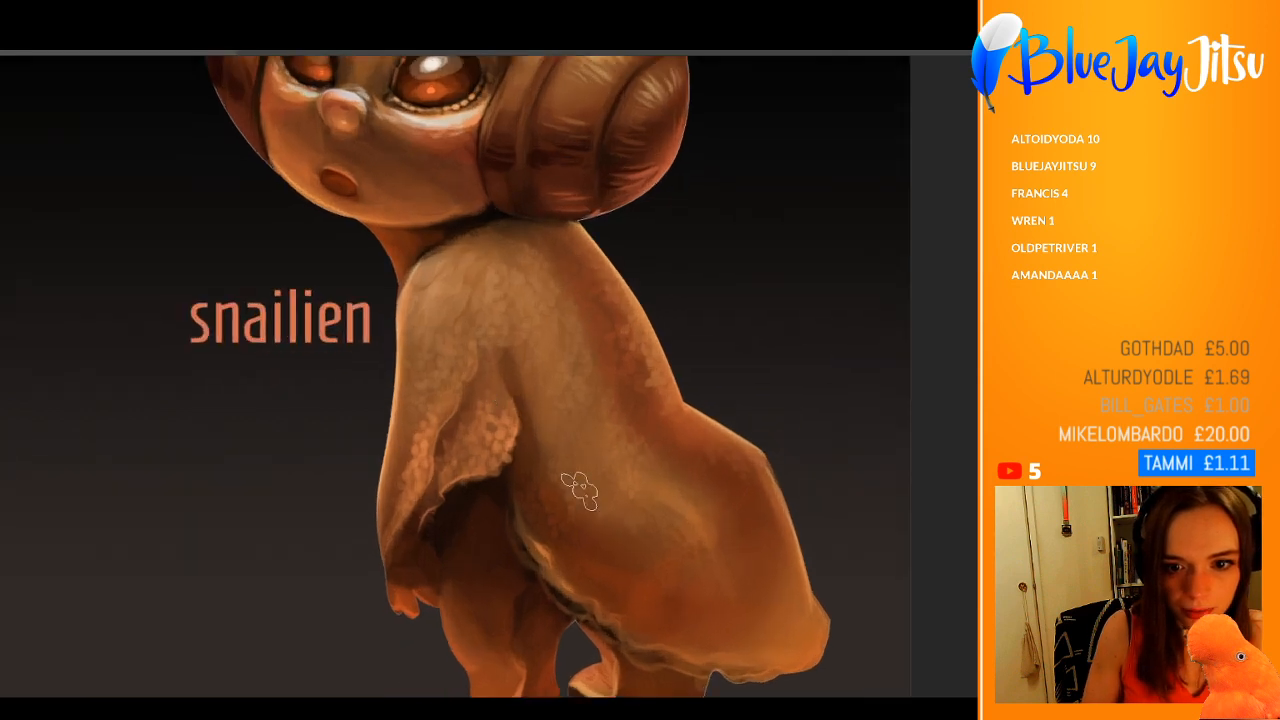
mouse_move(540, 556)
left_mouse_down()
mouse_move(687, 647)
mouse_move(760, 650)
mouse_move(820, 605)
left_mouse_up()
key("ctrl+z")
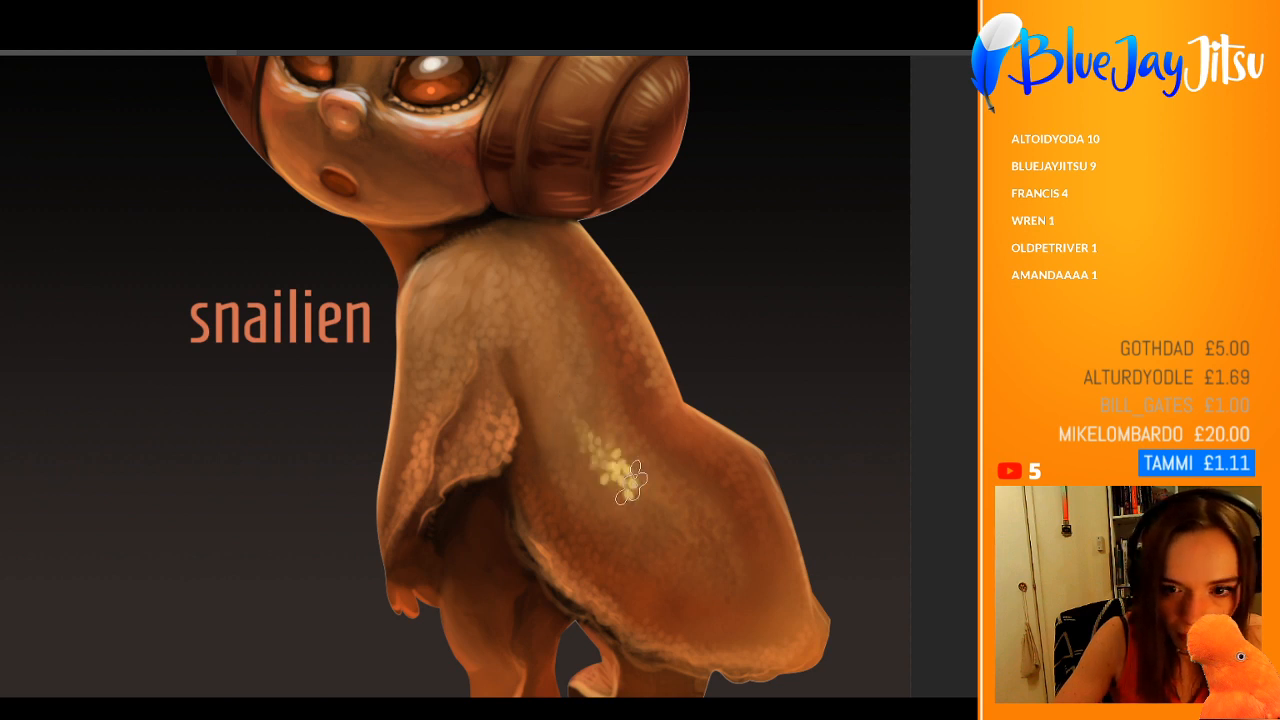
left_click_drag(672, 463, 580, 460)
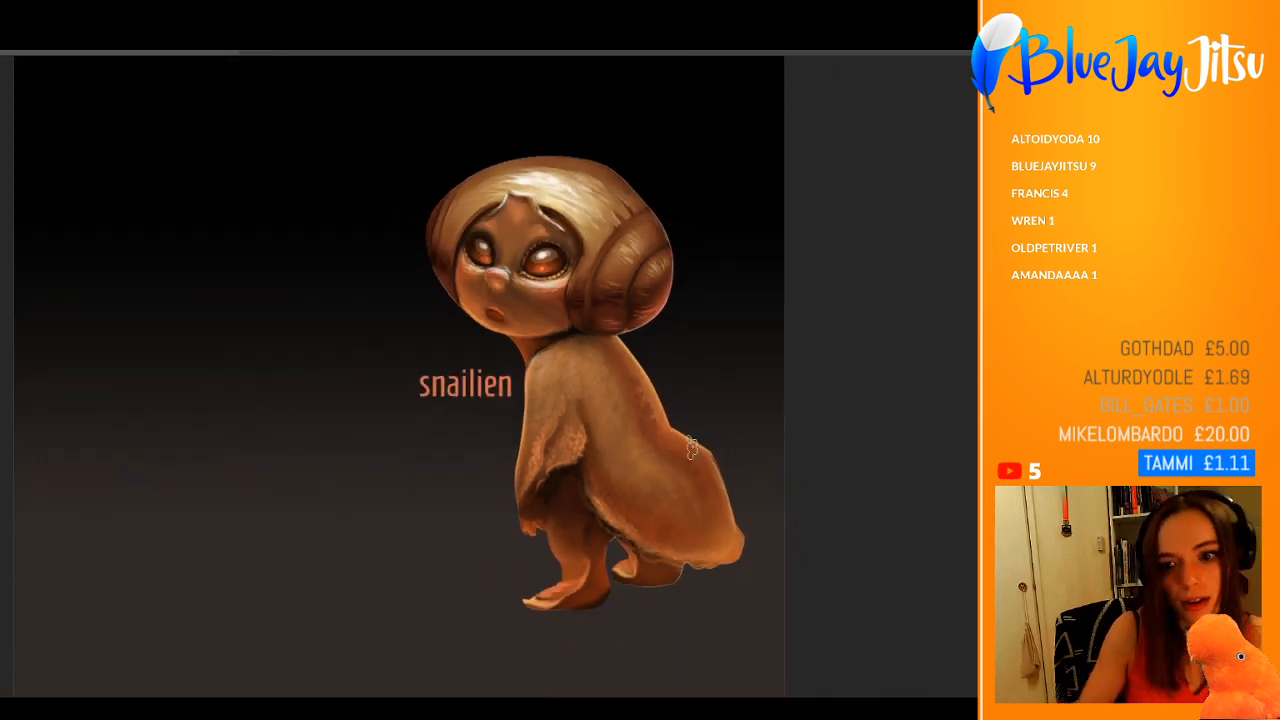
left_click_drag(625, 390, 697, 392)
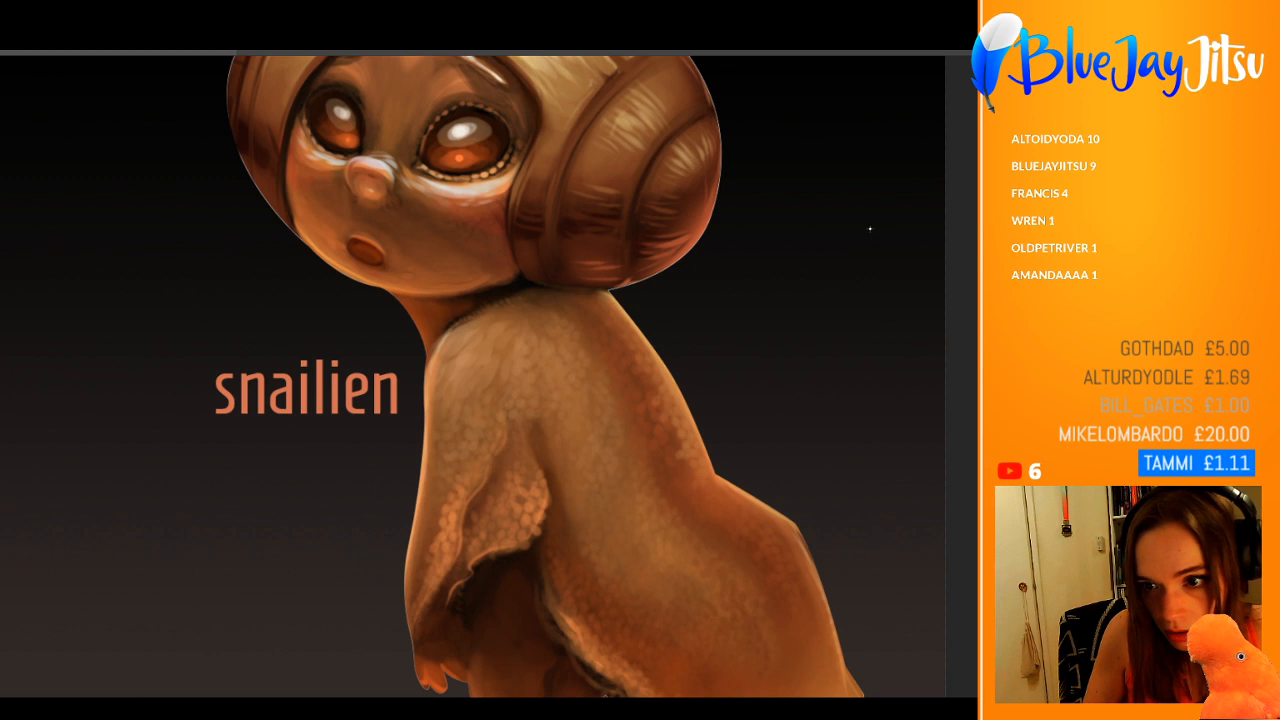
Step: Try translucent grey oval dabs down the back and strokes with a round brush, undoing both
left_click_drag(604, 392, 636, 468)
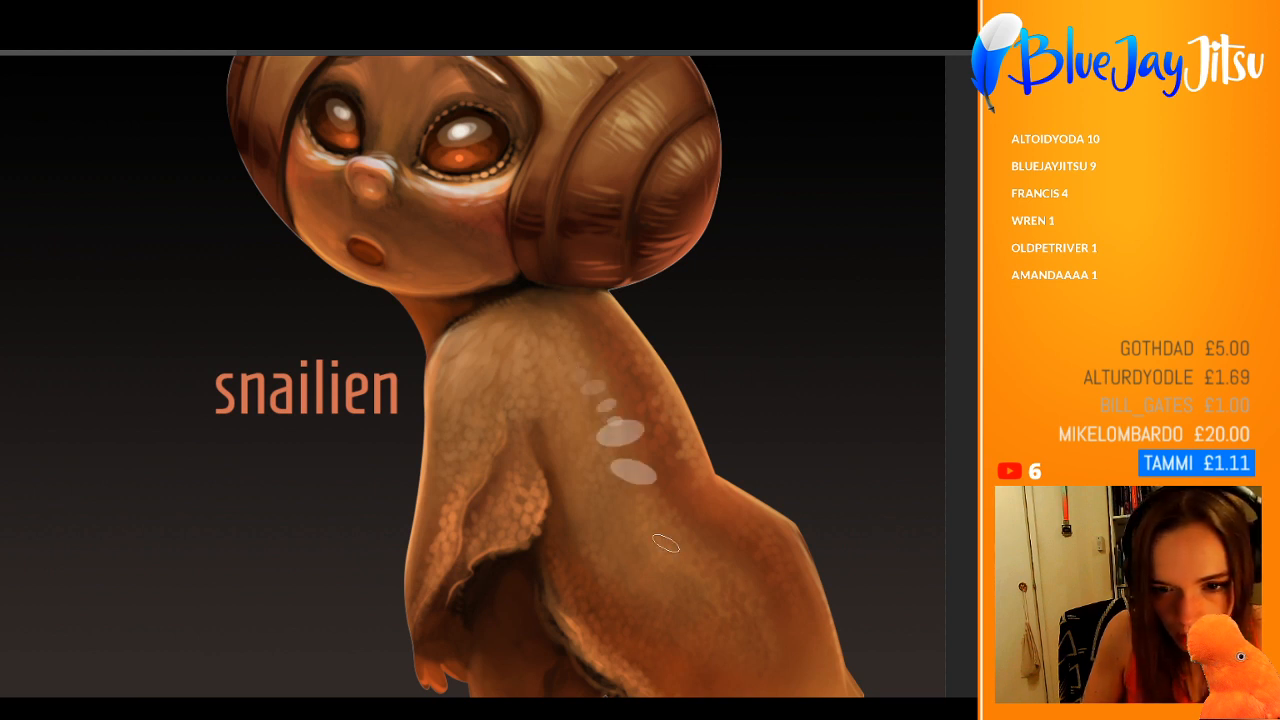
key("ctrl+z")
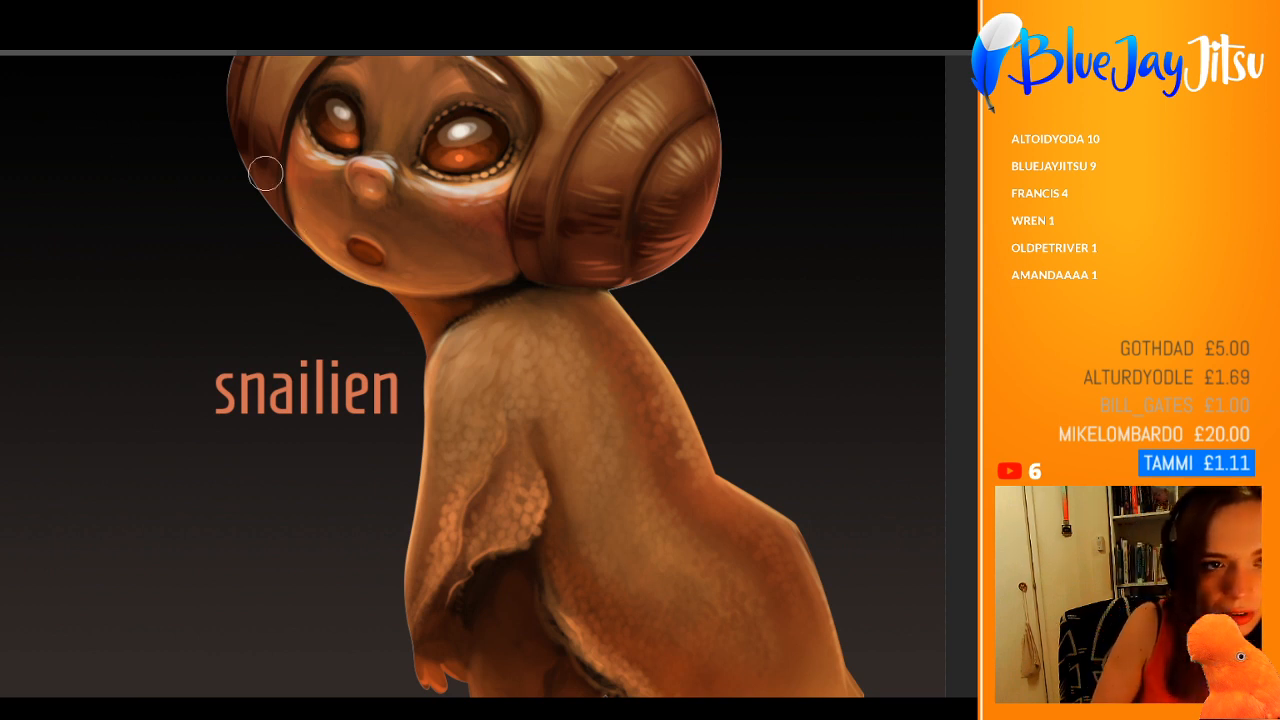
mouse_move(500, 395)
left_mouse_down()
mouse_move(580, 435)
mouse_move(648, 540)
left_mouse_up()
key("ctrl+z")
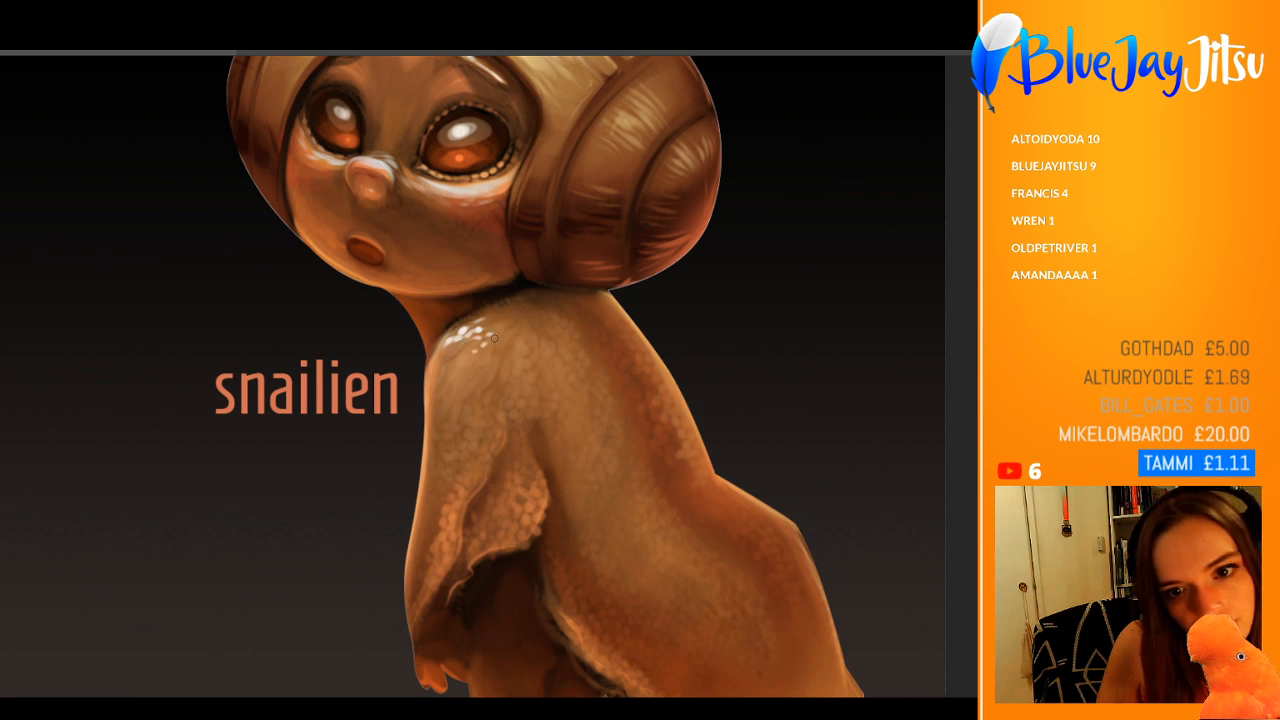
Step: Paint and soften white scale highlights on the shoulder, undoing the last stroke across it
scroll(472, 345, "down", 3)
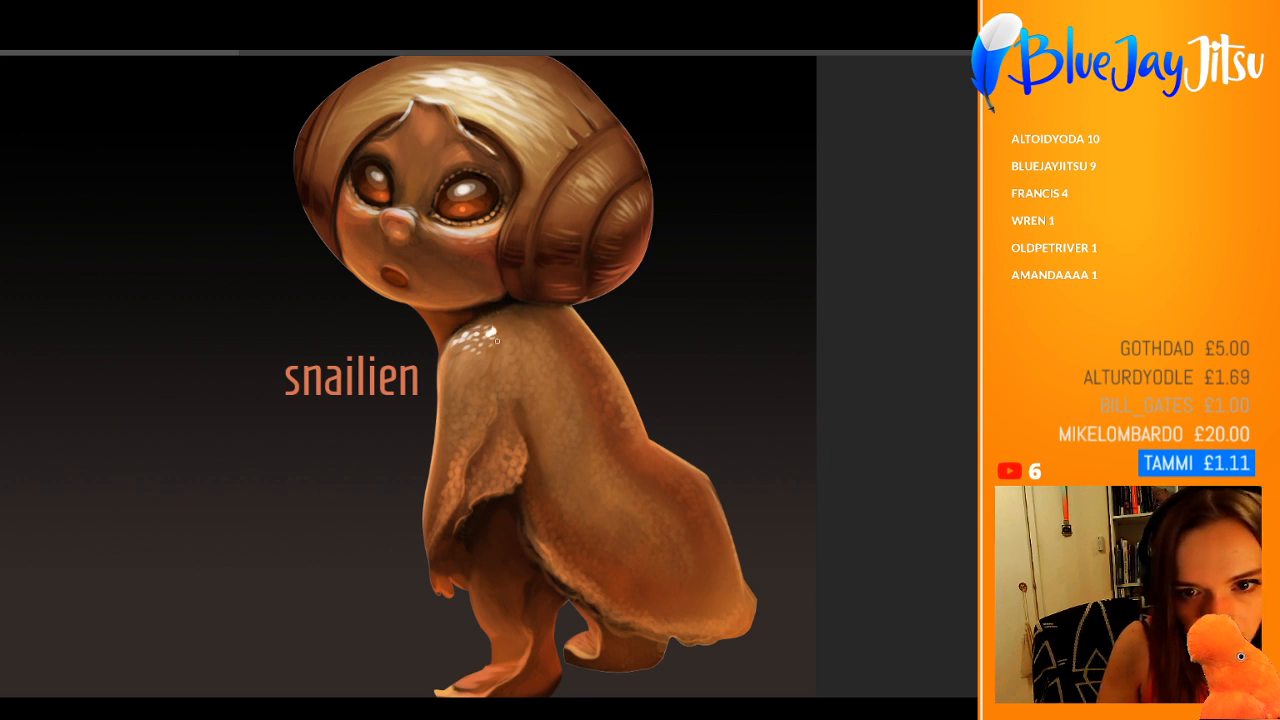
left_click_drag(488, 331, 532, 328)
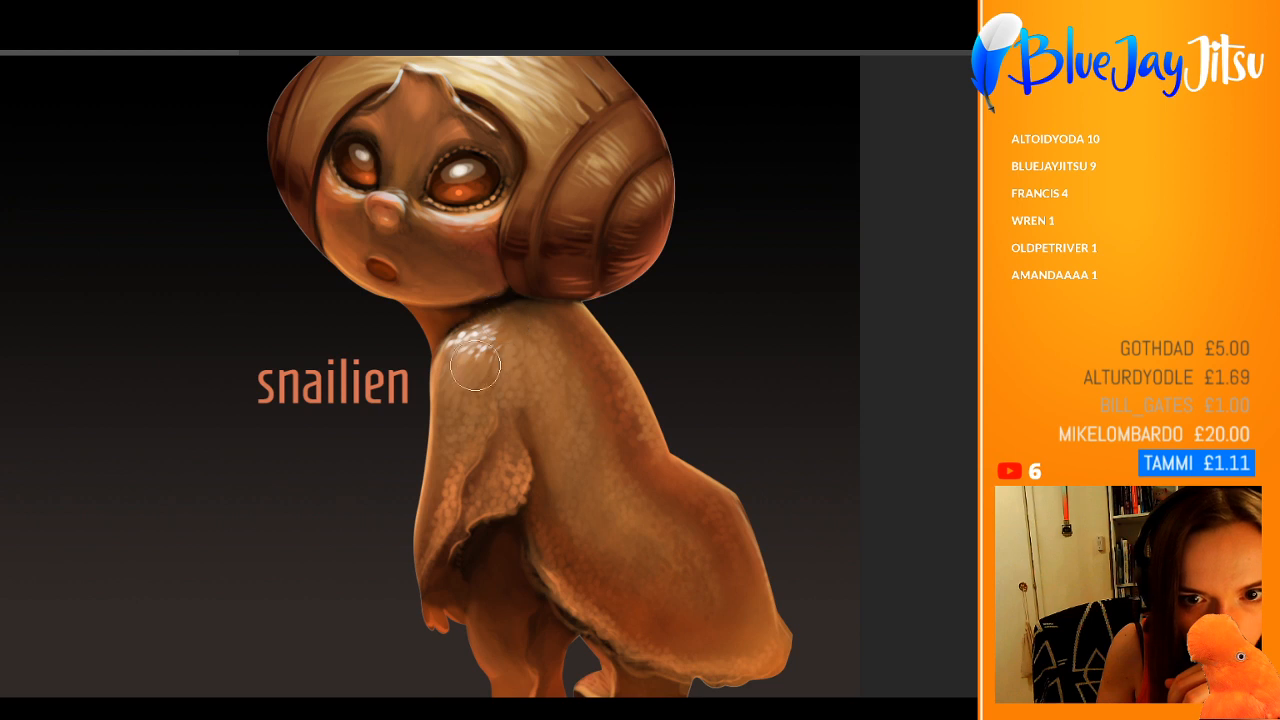
mouse_move(468, 365)
left_mouse_down()
mouse_move(460, 373)
mouse_move(474, 375)
mouse_move(409, 377)
mouse_move(540, 343)
left_mouse_up()
key("ctrl+z")
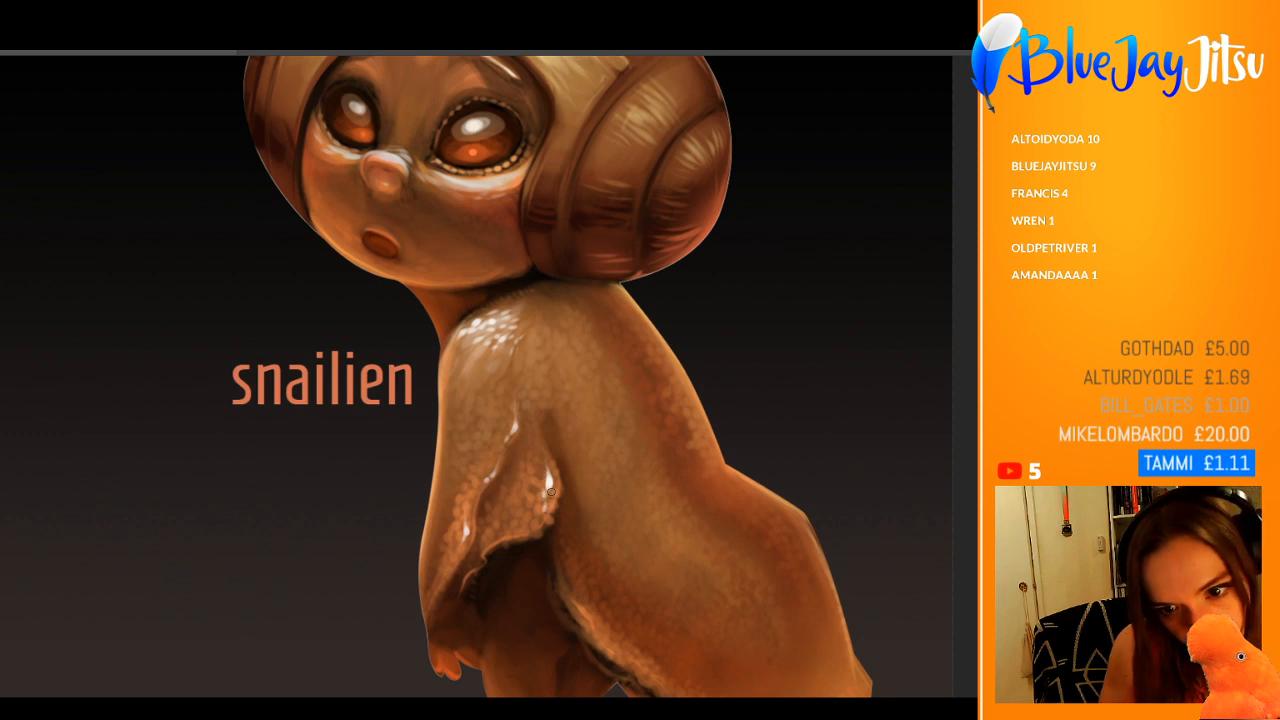
Step: Add thin white highlights along the rim of the skin flap beneath the arm, redoing the overly bright stroke
left_click_drag(550, 492, 522, 536)
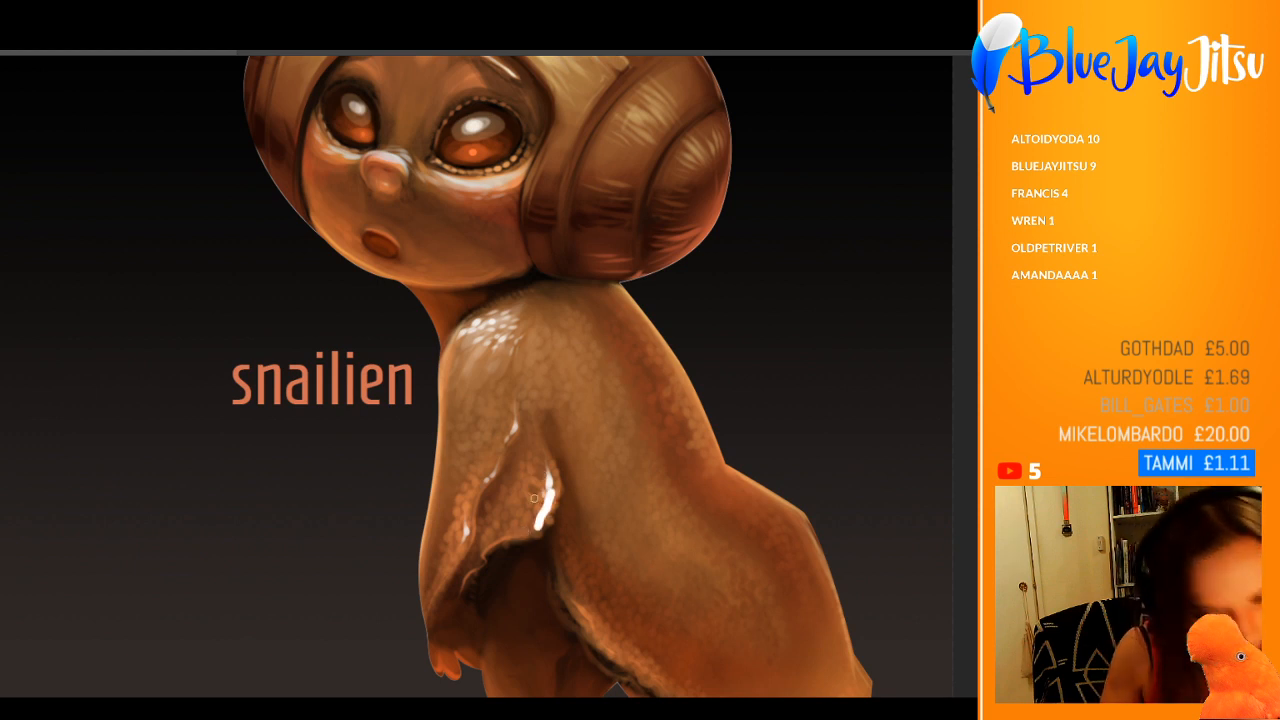
key("ctrl+z")
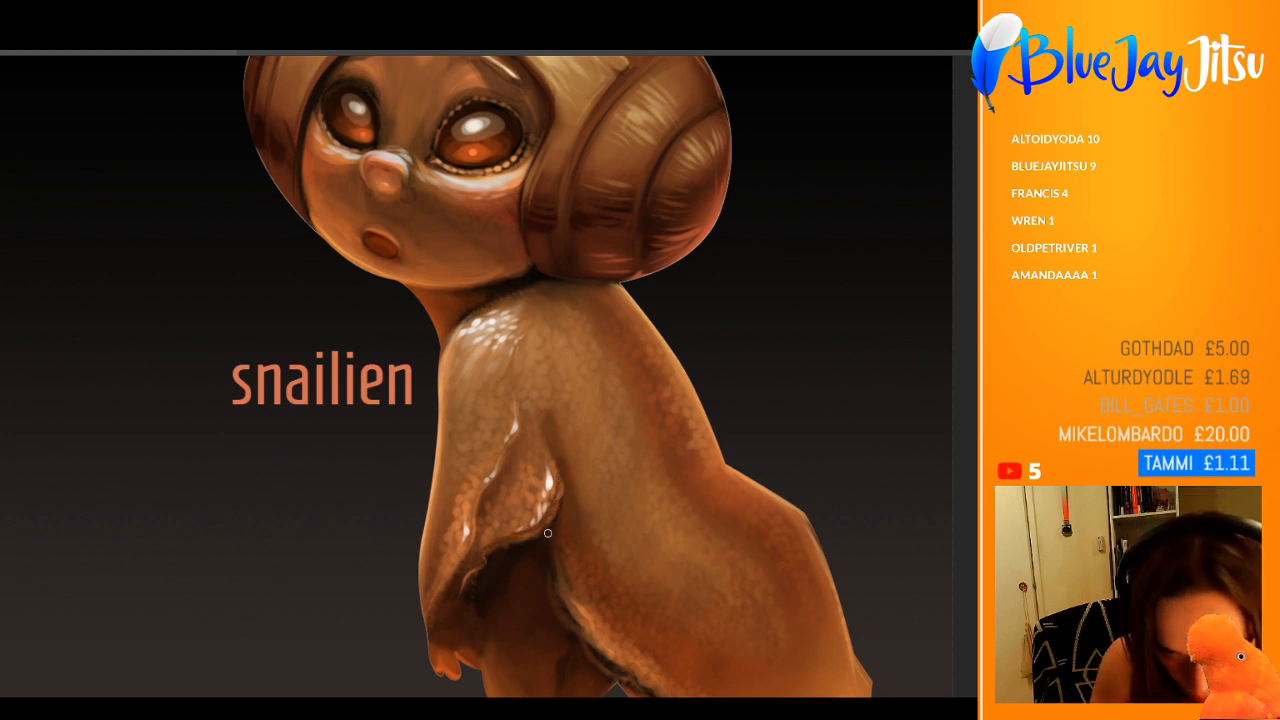
left_click_drag(536, 537, 513, 544)
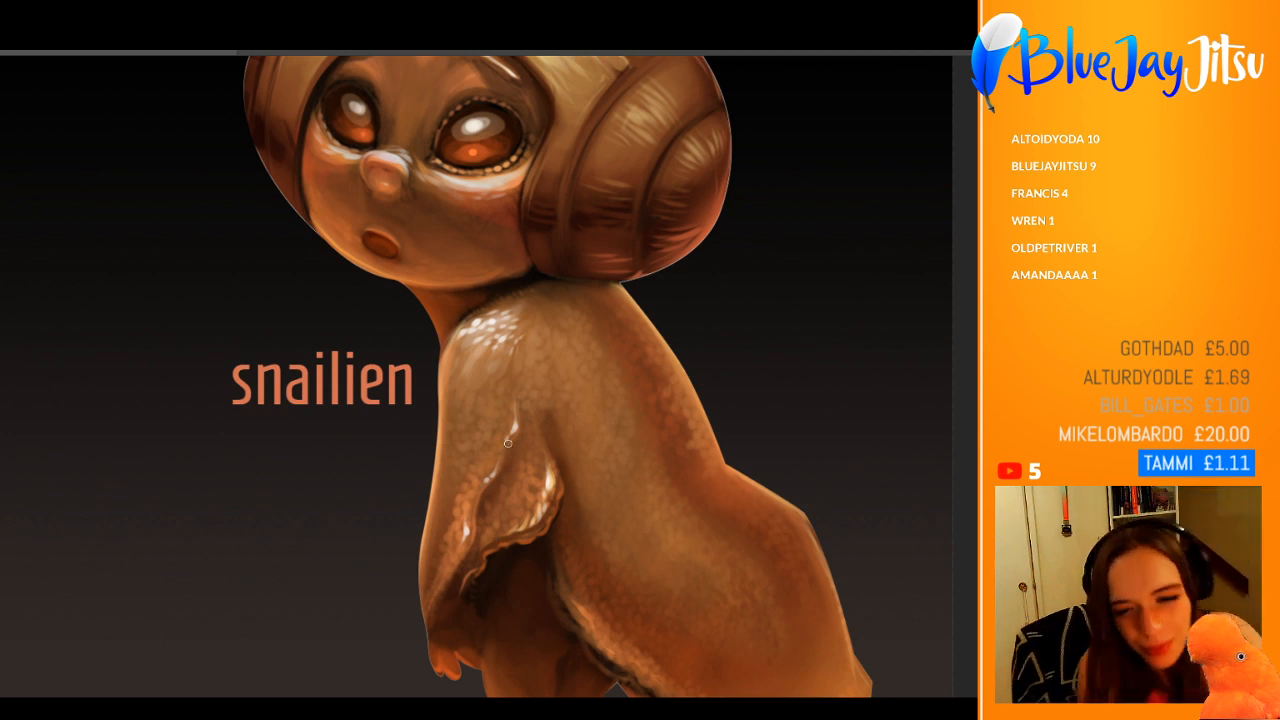
Step: Enlarge the brush and blend brown shading into the fold at the upper end of the skin flap
key("bracketright")
key("bracketright")
key("bracketright")
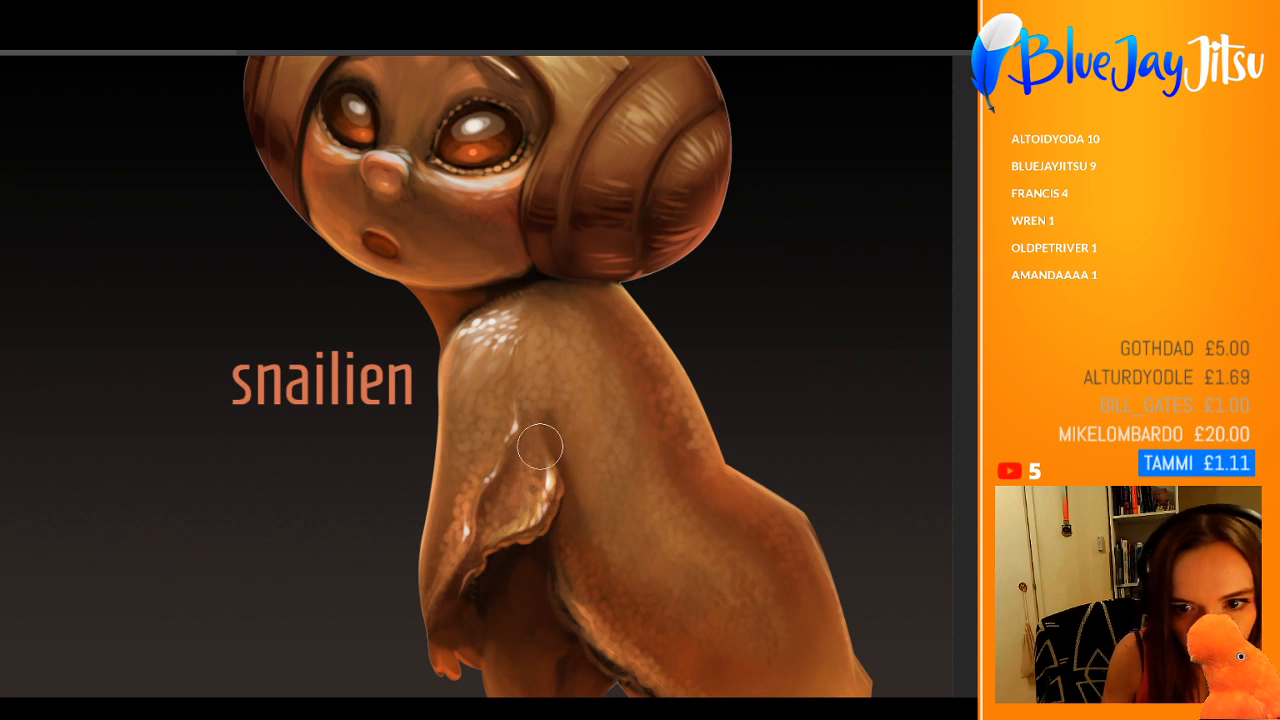
mouse_move(527, 430)
left_mouse_down()
mouse_move(459, 445)
mouse_move(599, 433)
left_mouse_up()
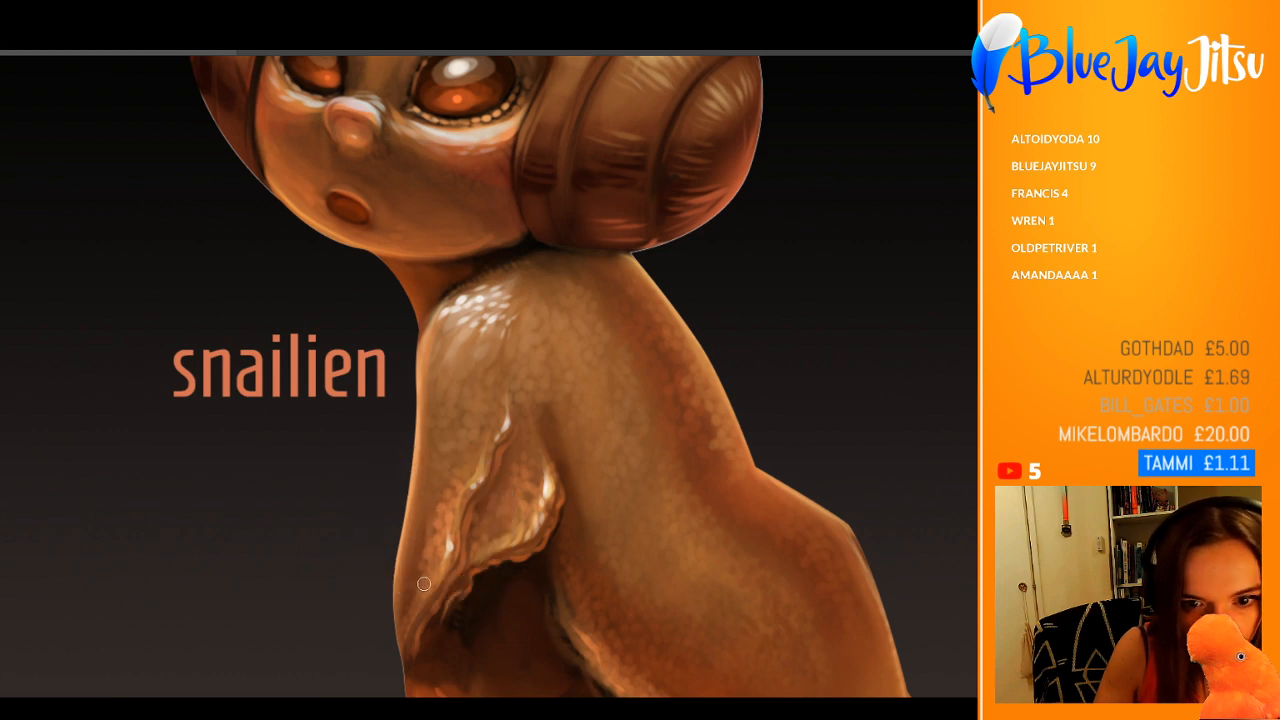
Step: Round off the fold above the skin flap and smooth the dark shadow beneath it
left_click_drag(445, 513, 364, 502)
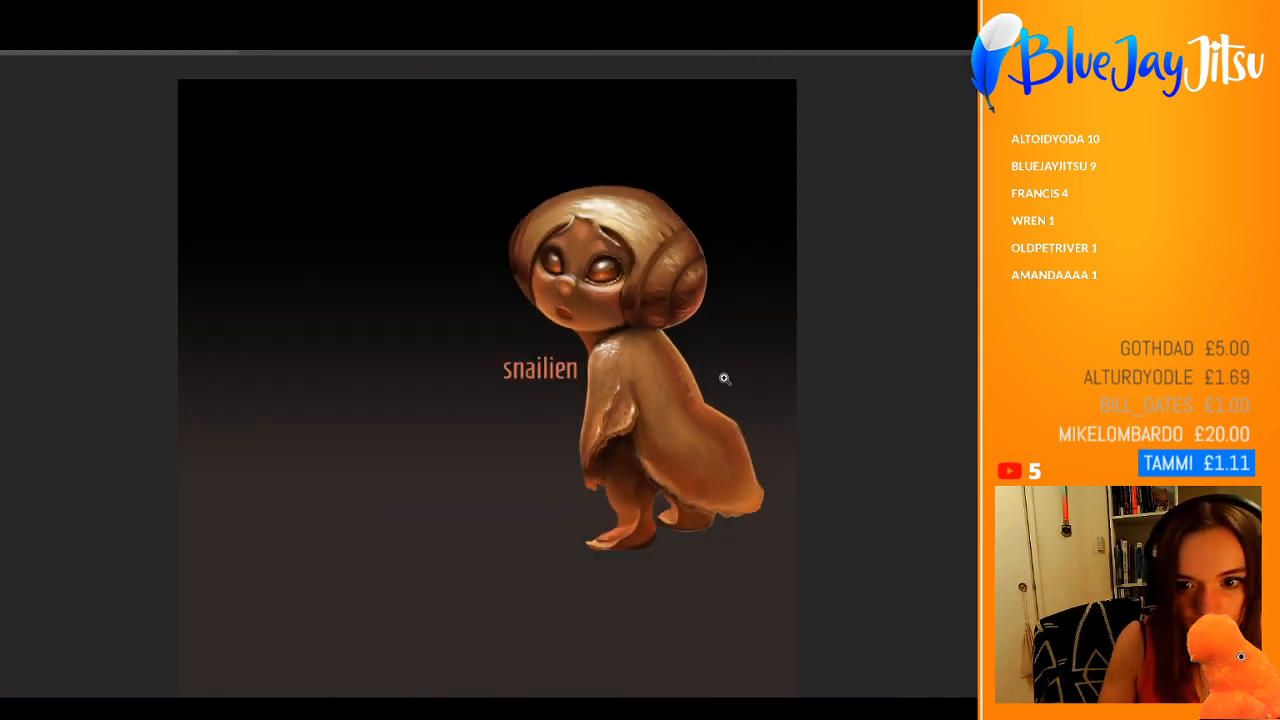
left_click_drag(724, 378, 788, 380)
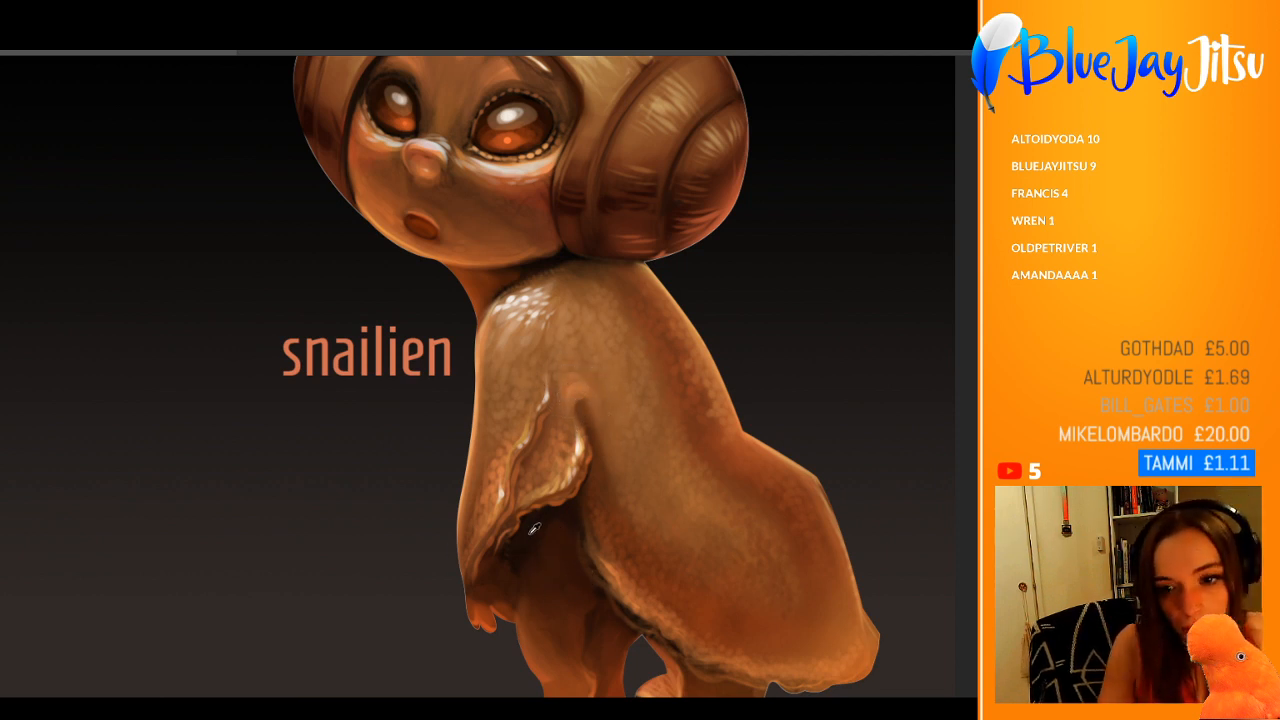
mouse_move(576, 407)
left_mouse_down()
mouse_move(587, 425)
mouse_move(598, 414)
left_mouse_up()
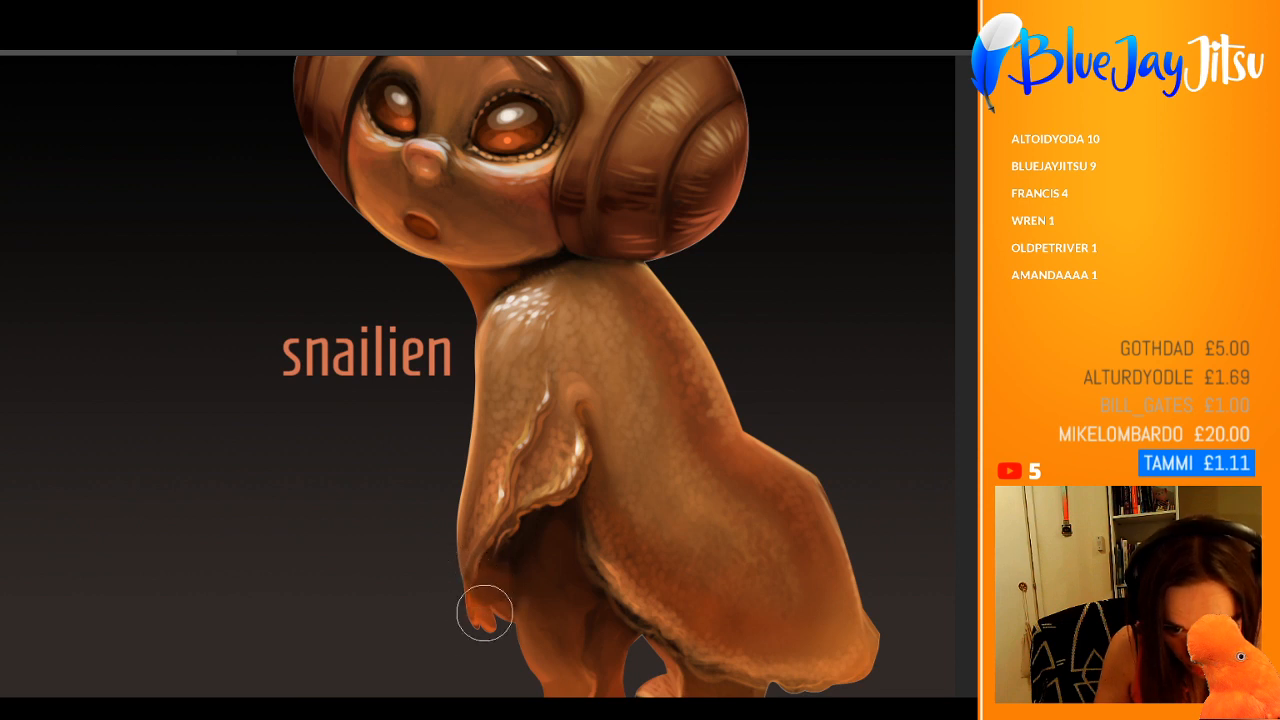
left_click_drag(596, 479, 483, 480)
left_click_drag(648, 614, 700, 622)
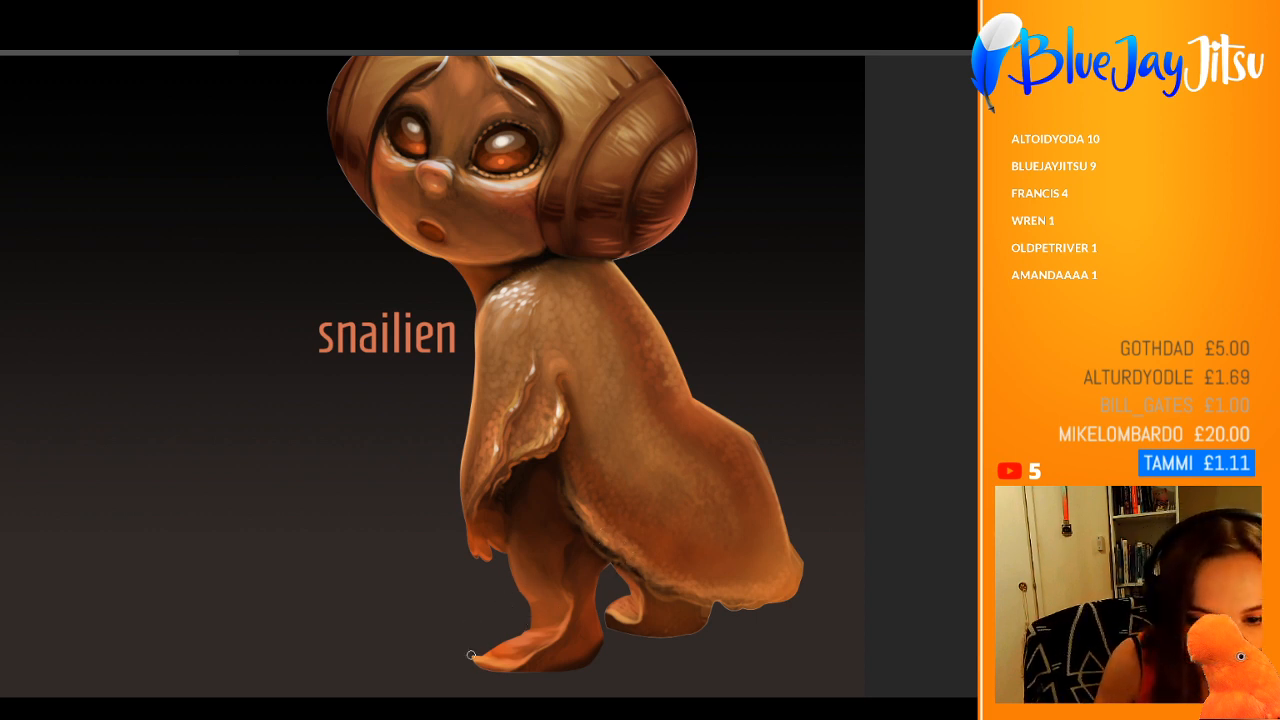
Step: Paint pale rim highlights along the edge of the front foot using colours sampled from the lower leg
mouse_move(479, 659)
left_mouse_down()
mouse_move(526, 662)
mouse_move(514, 661)
left_mouse_up()
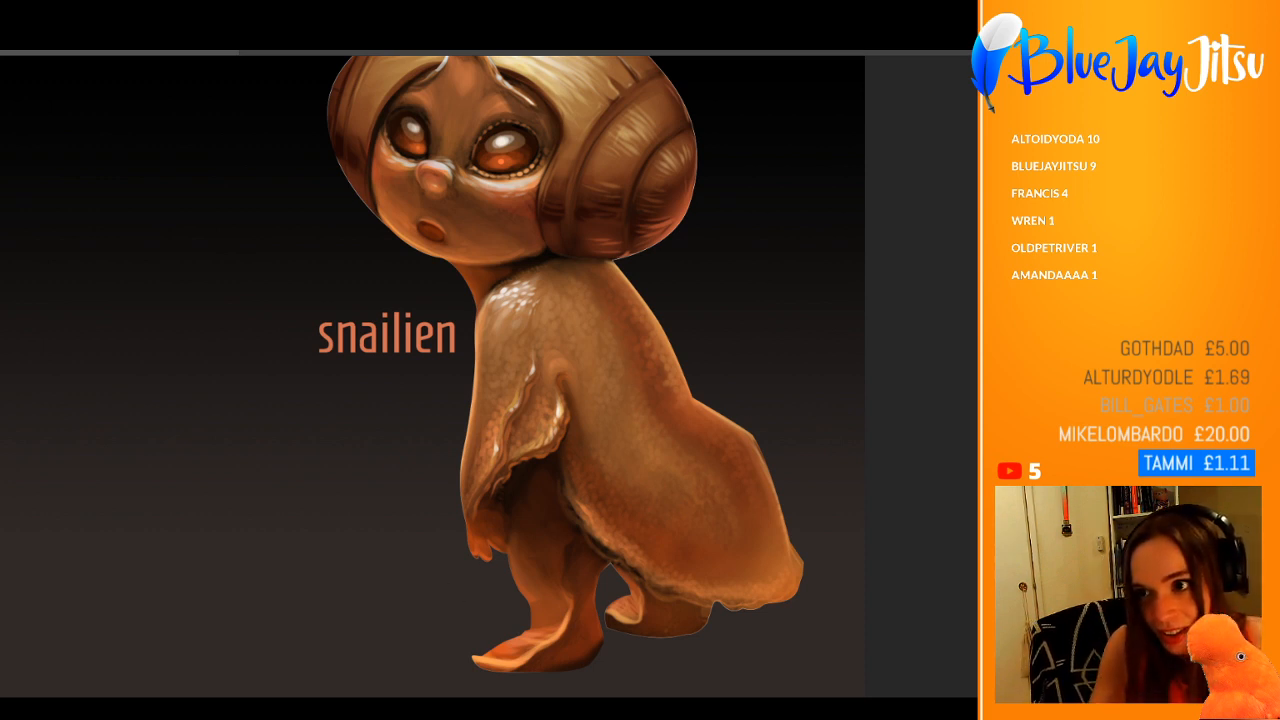
left_click(566, 620, "alt")
left_click(578, 606, "alt")
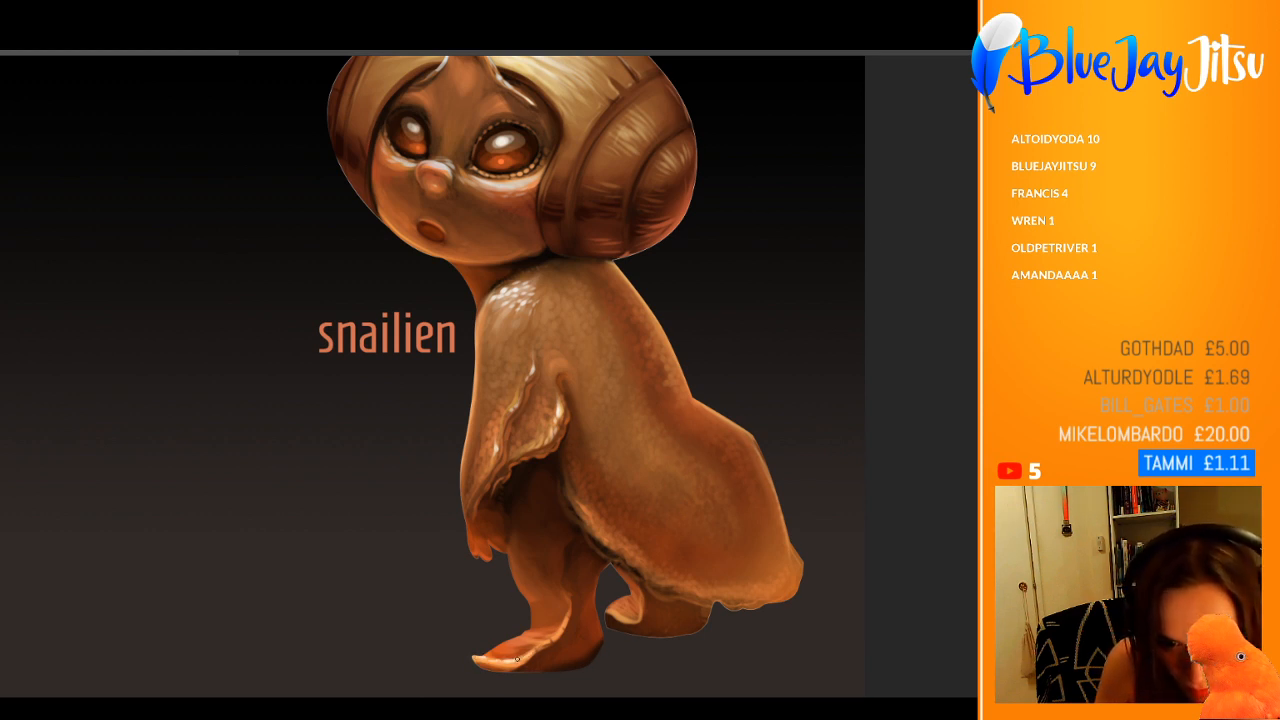
left_click_drag(517, 659, 559, 633)
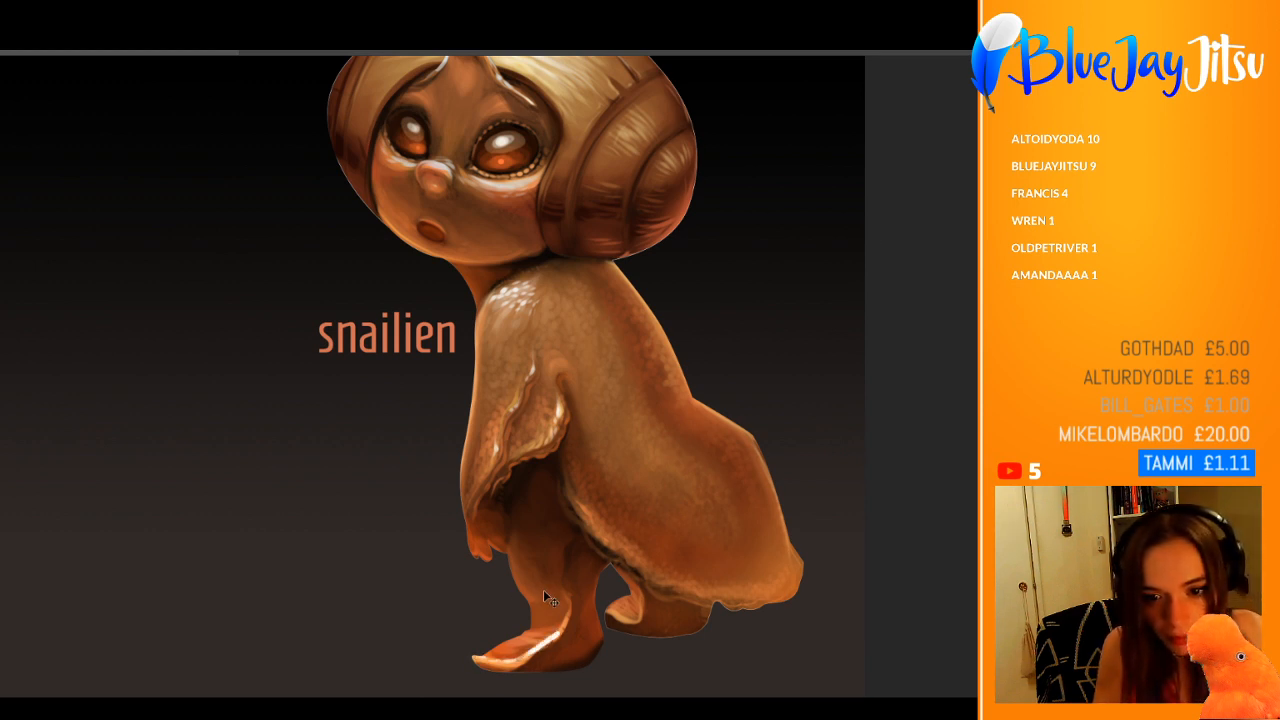
Step: Dab white scale highlights down the shoulder and onto the side of the body
left_click_drag(519, 285, 447, 289)
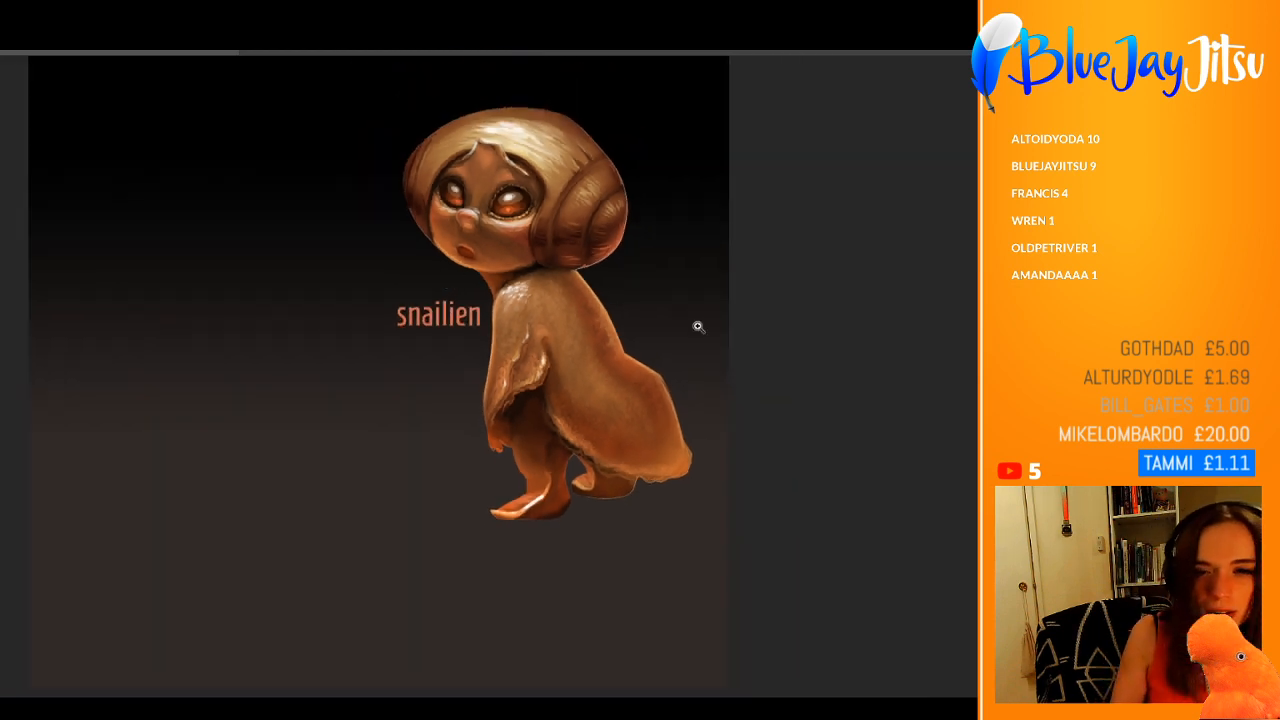
left_click_drag(698, 326, 729, 360)
left_click_drag(463, 271, 487, 269)
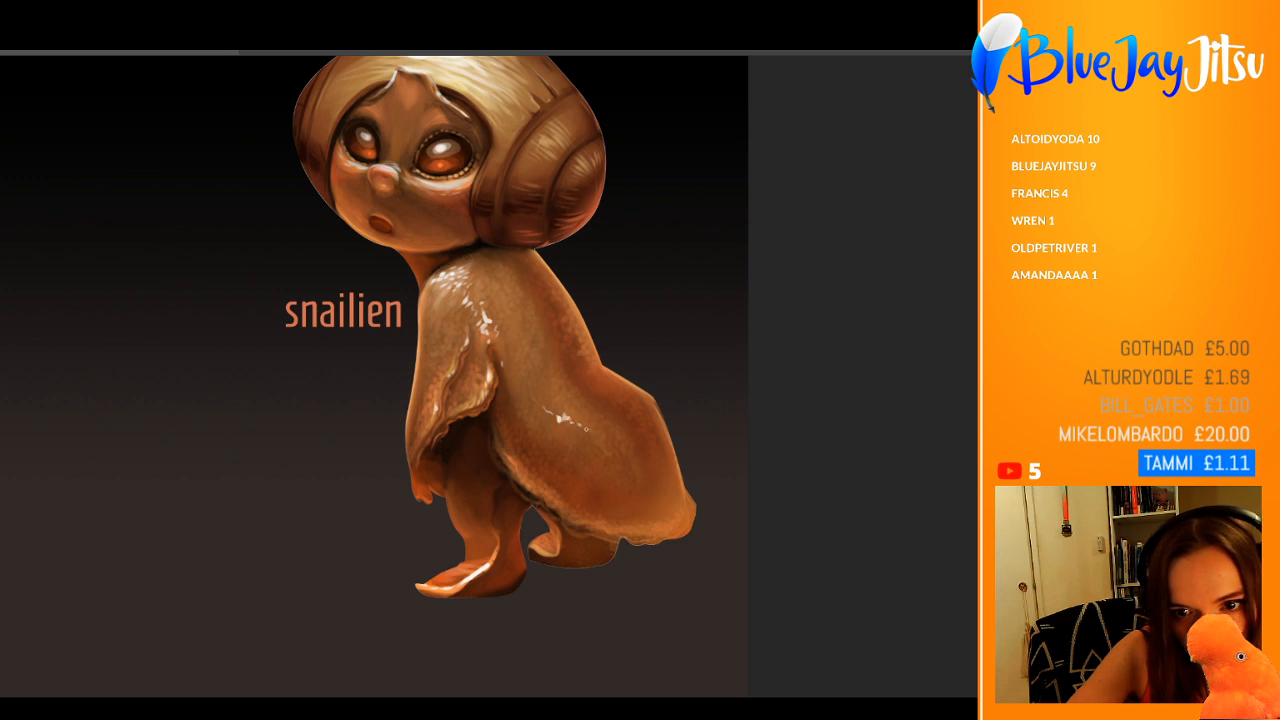
left_click_drag(586, 397, 532, 397)
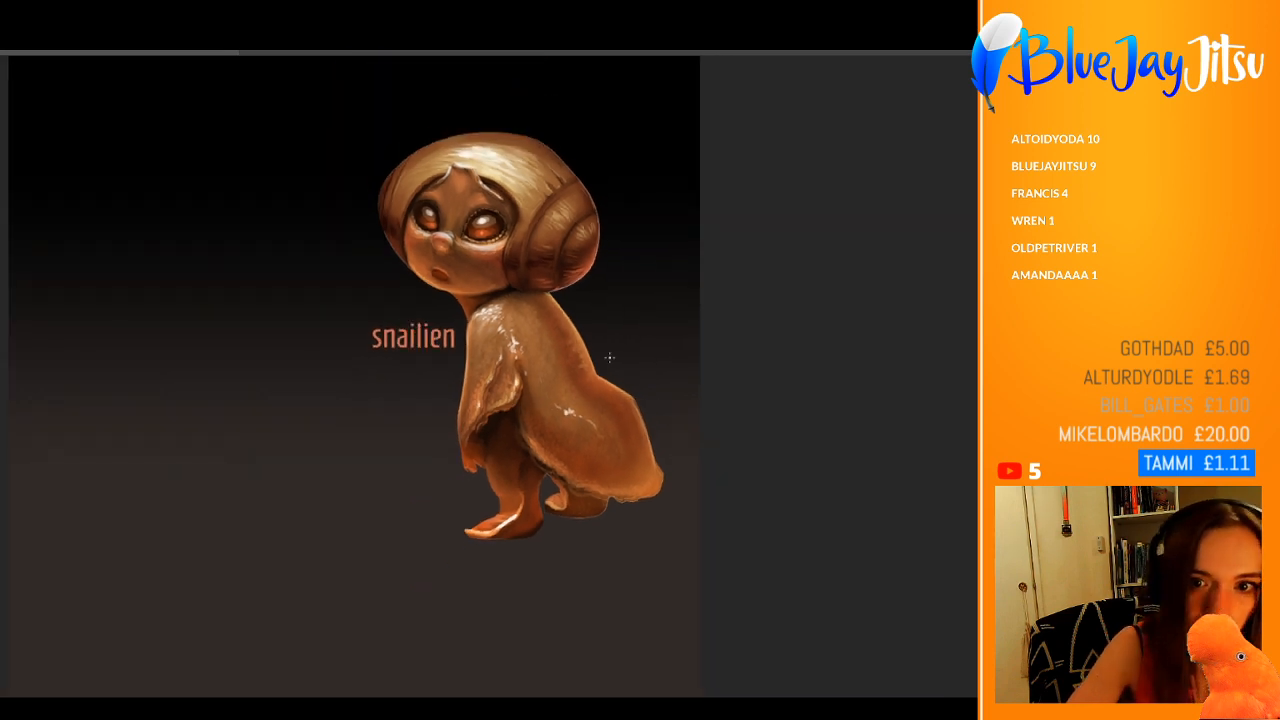
left_click_drag(556, 341, 609, 334)
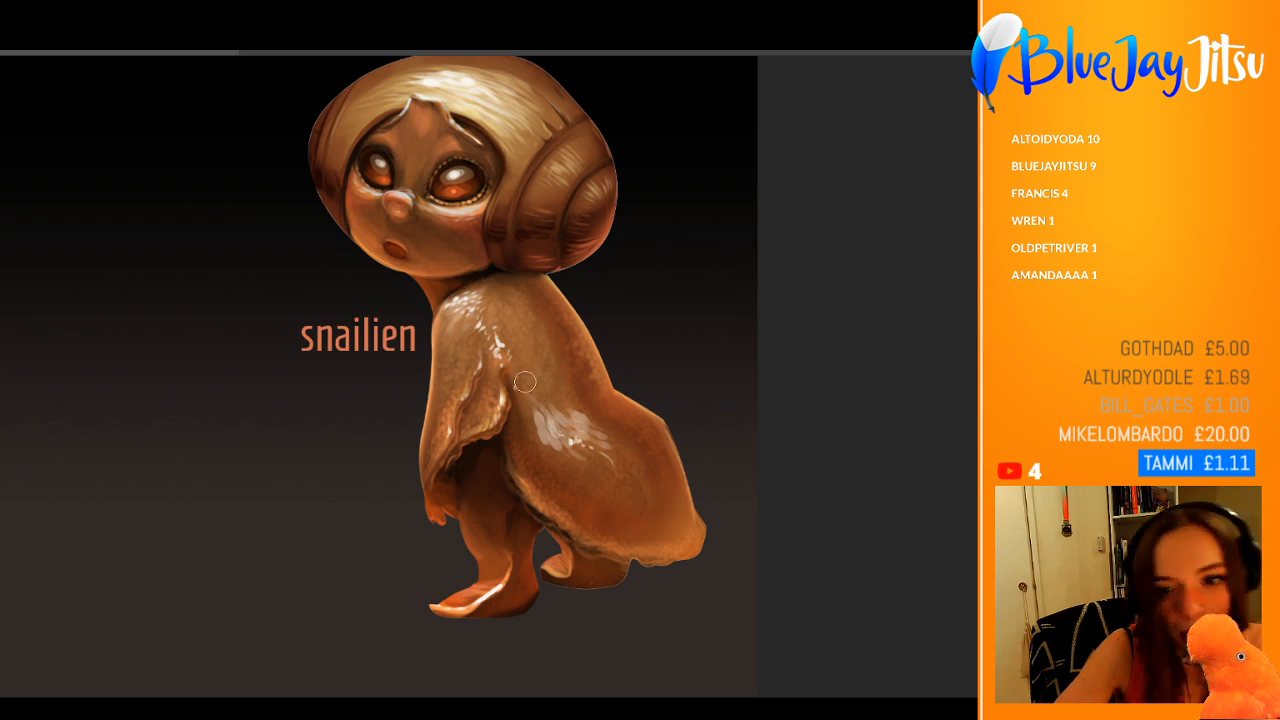
Step: Try broad opaque white dabs beside the highlight on the side of the body
left_click_drag(526, 394, 534, 430)
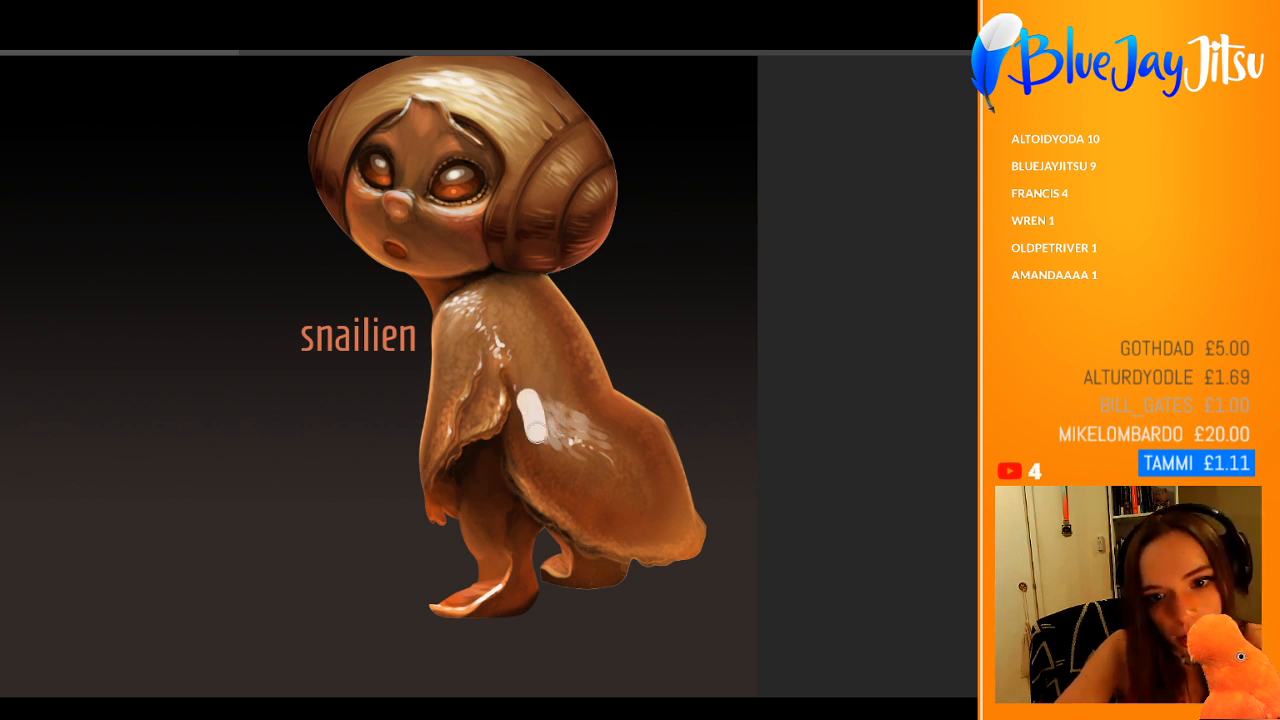
key("ctrl+z")
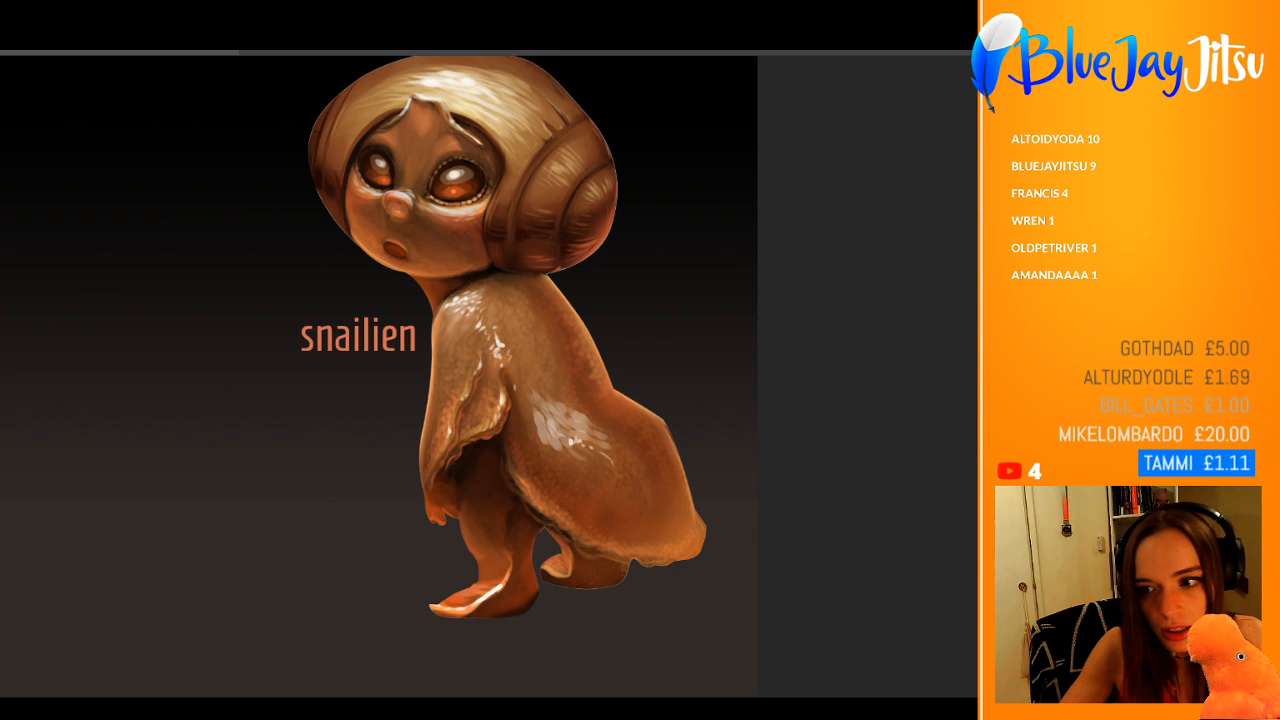
key("ctrl+z")
key("ctrl+shift+z")
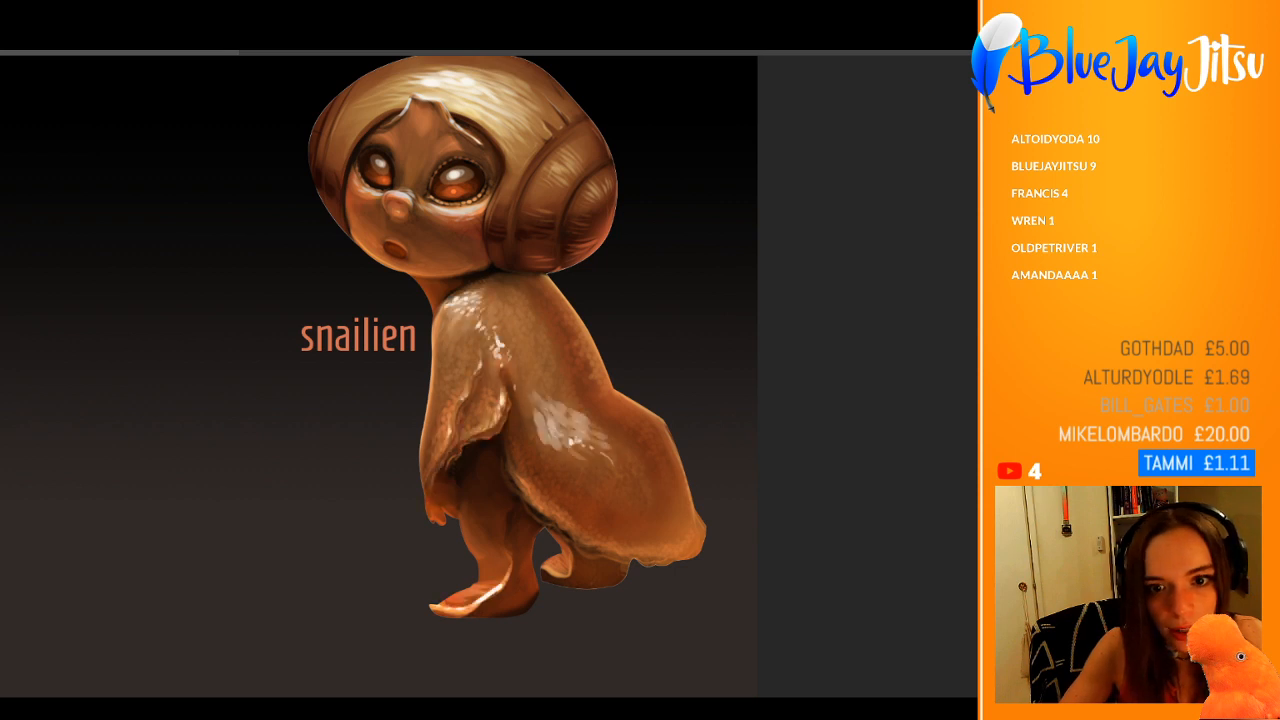
left_click(532, 382)
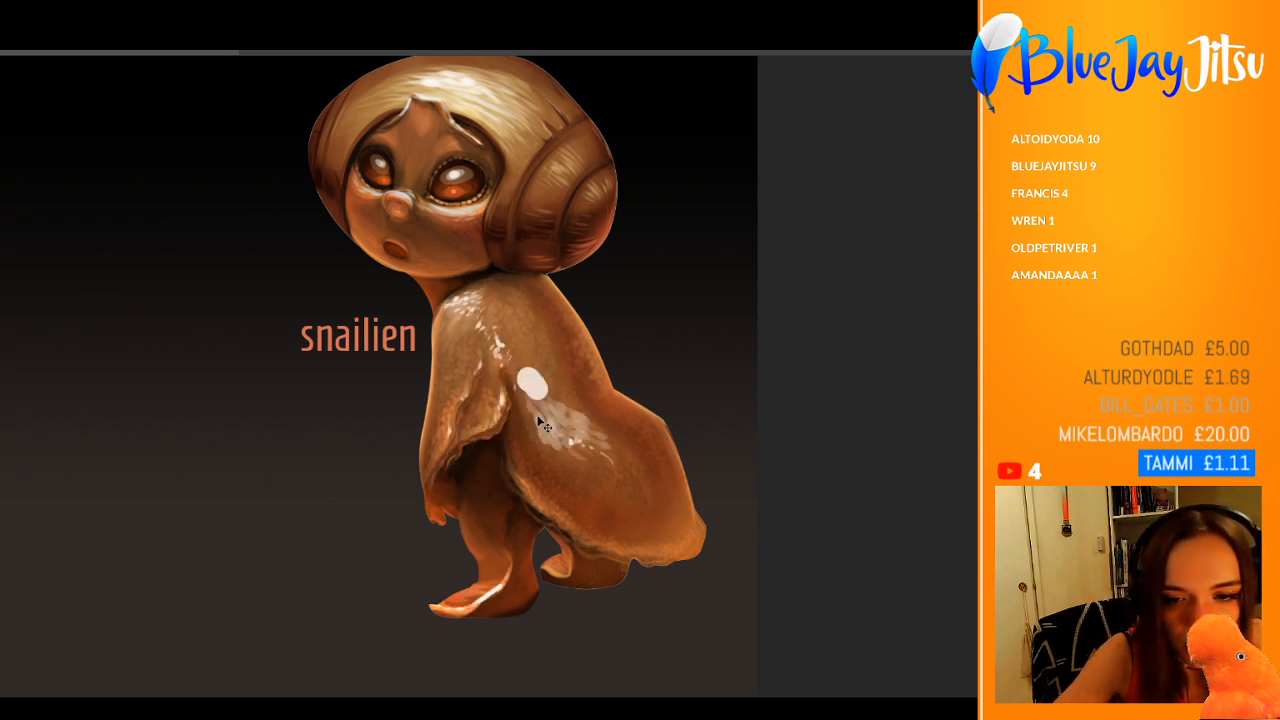
key("ctrl+z")
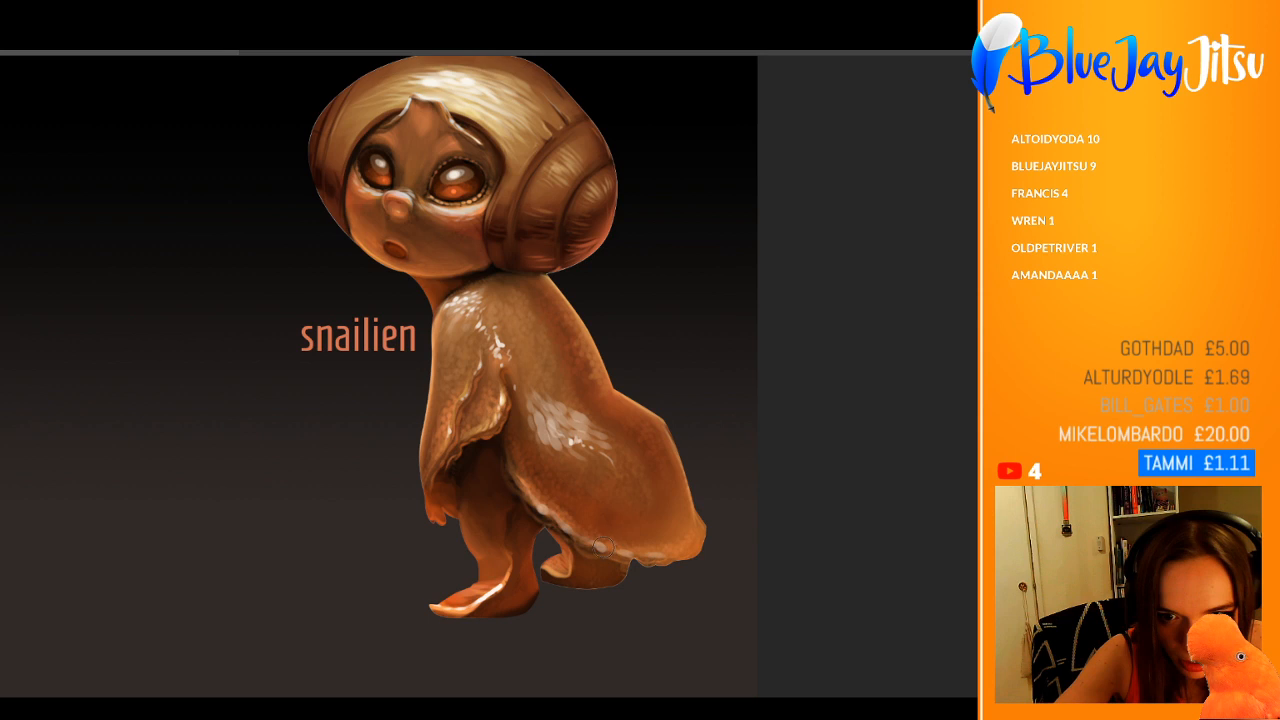
Step: Highlight the body's lower edge and soften the white patch on its side with sampled skin tones
left_click_drag(607, 543, 564, 523)
key("ctrl+z")
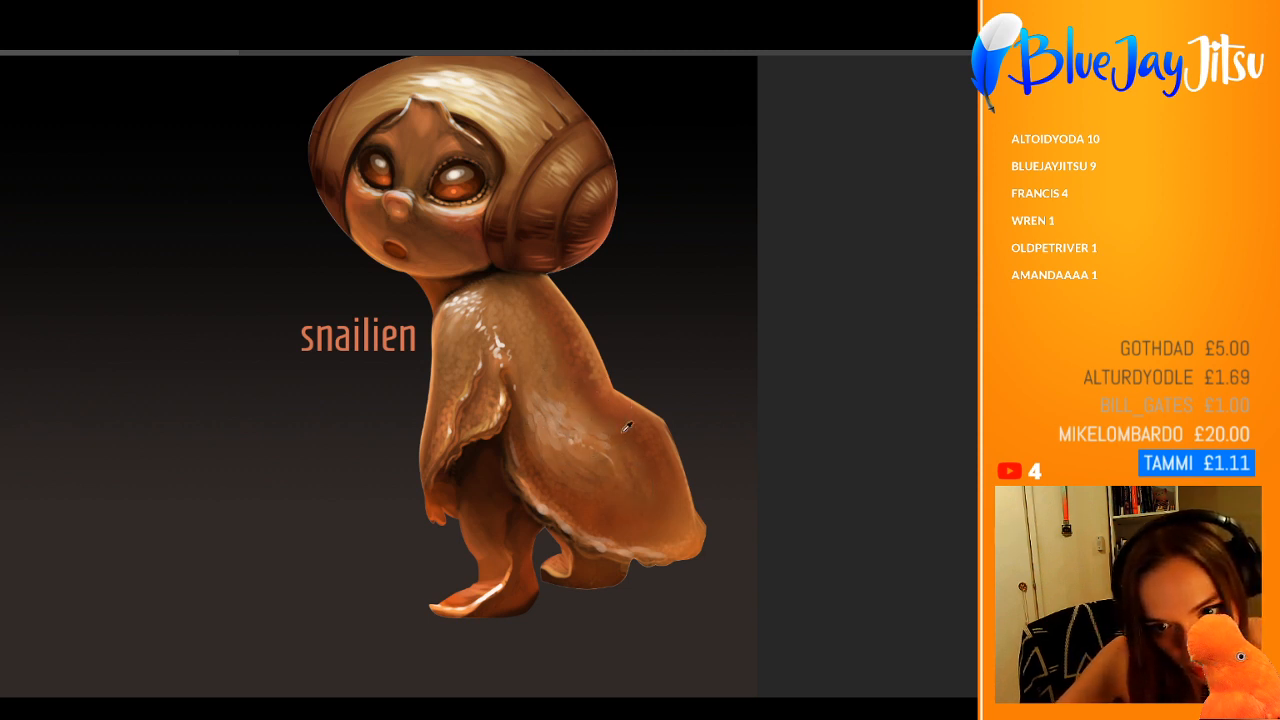
left_click(580, 427, "alt")
mouse_move(566, 388)
left_mouse_down()
mouse_move(609, 430)
mouse_move(602, 409)
mouse_move(637, 415)
mouse_move(575, 395)
mouse_move(590, 427)
mouse_move(621, 428)
mouse_move(610, 437)
mouse_move(623, 443)
mouse_move(666, 429)
mouse_move(579, 418)
mouse_move(597, 430)
left_mouse_up()
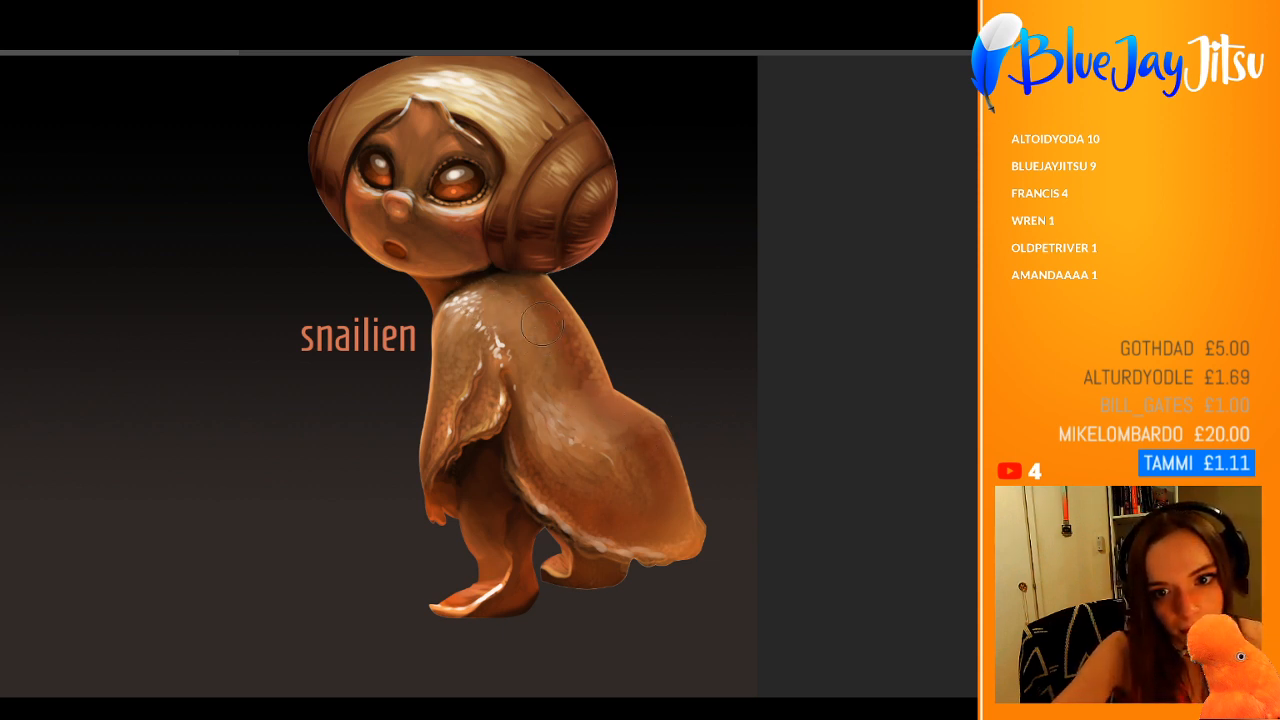
Step: Try covering the shoulder highlights with a sampled pale brown skin tone
left_click(461, 302, "alt")
left_click_drag(475, 291, 487, 289)
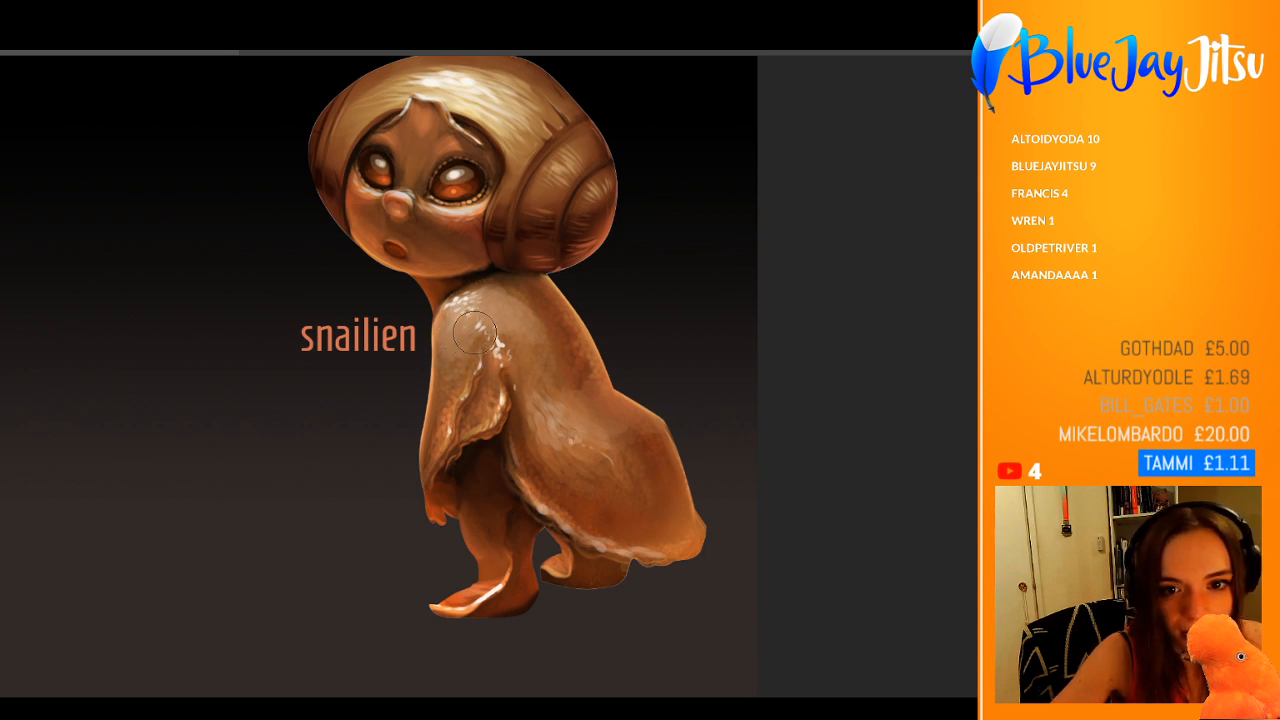
left_click(475, 326, "alt")
left_click_drag(487, 323, 463, 365)
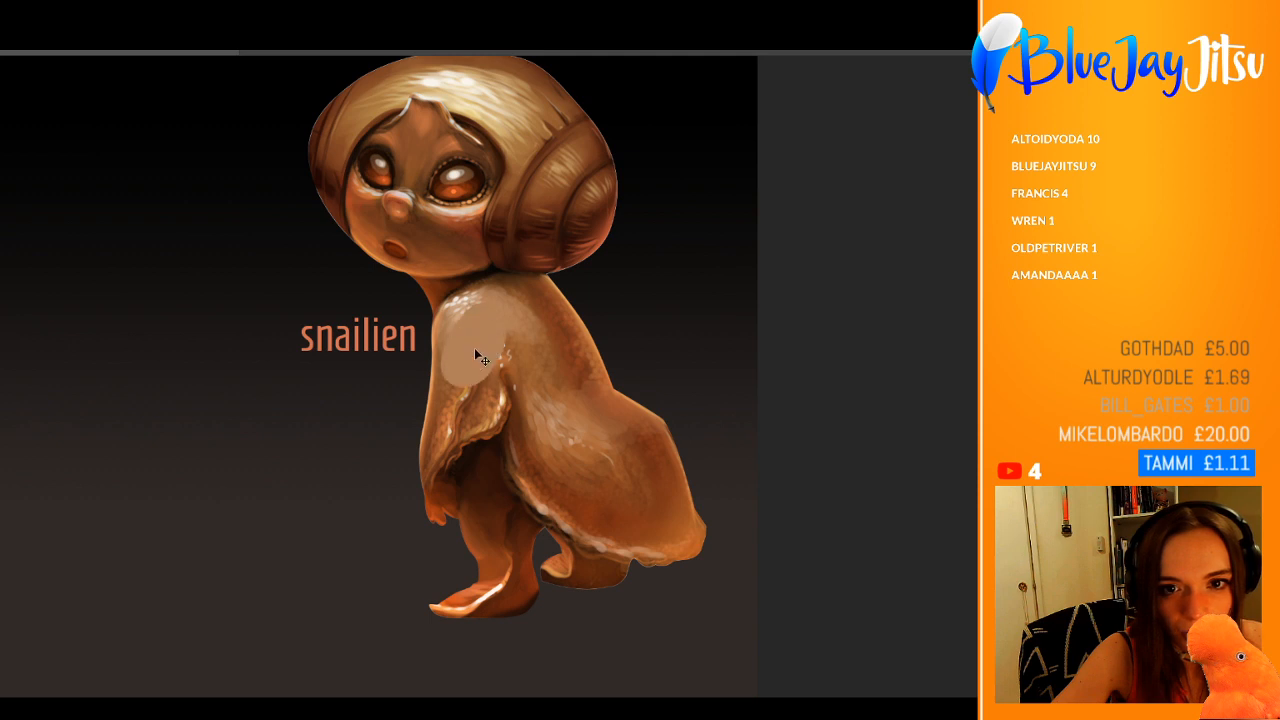
key("ctrl+z")
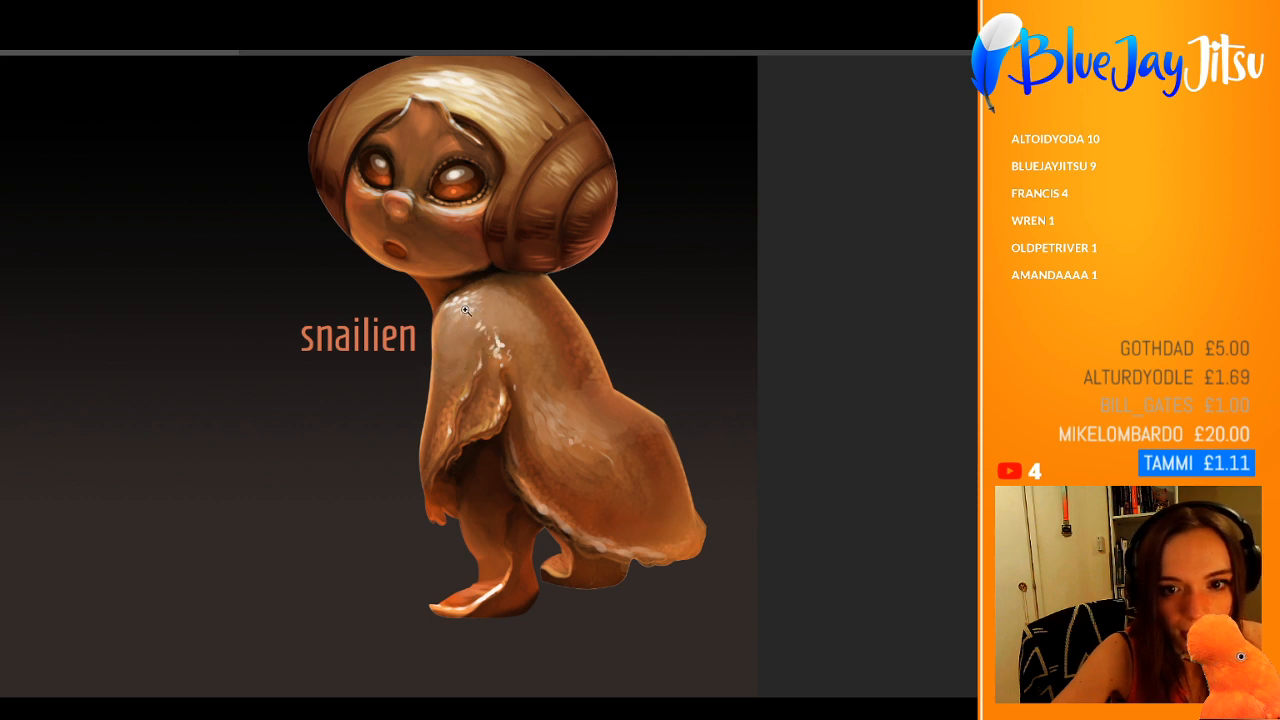
Step: Examine the highlights and shading of the whole creature at several zoom levels
left_click_drag(465, 311, 391, 347)
left_click_drag(677, 404, 732, 399)
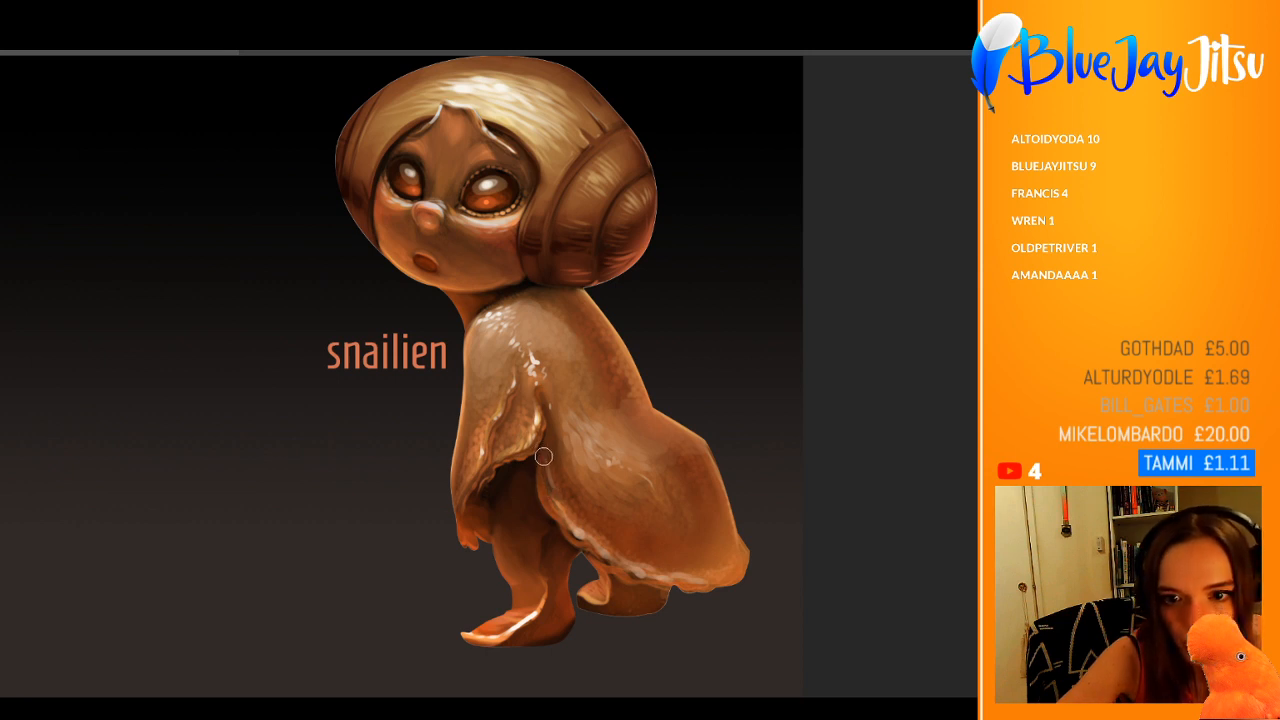
key("ctrl+minus")
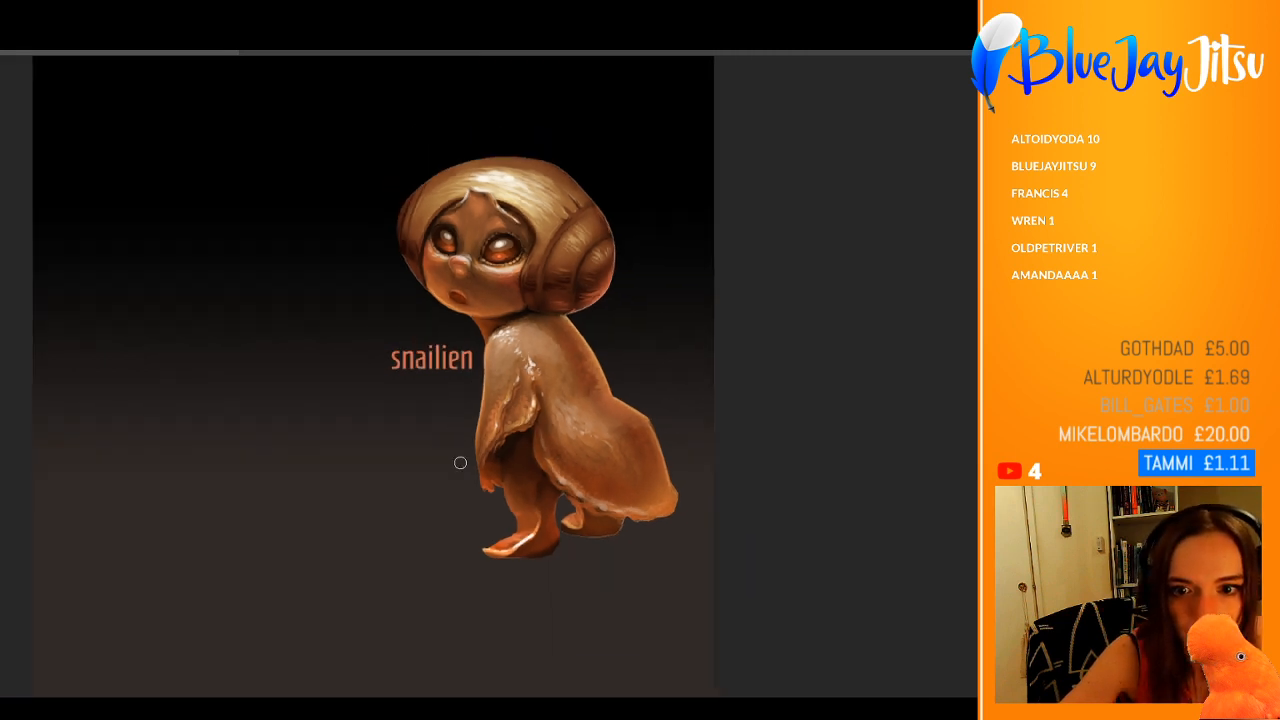
key("ctrl+plus")
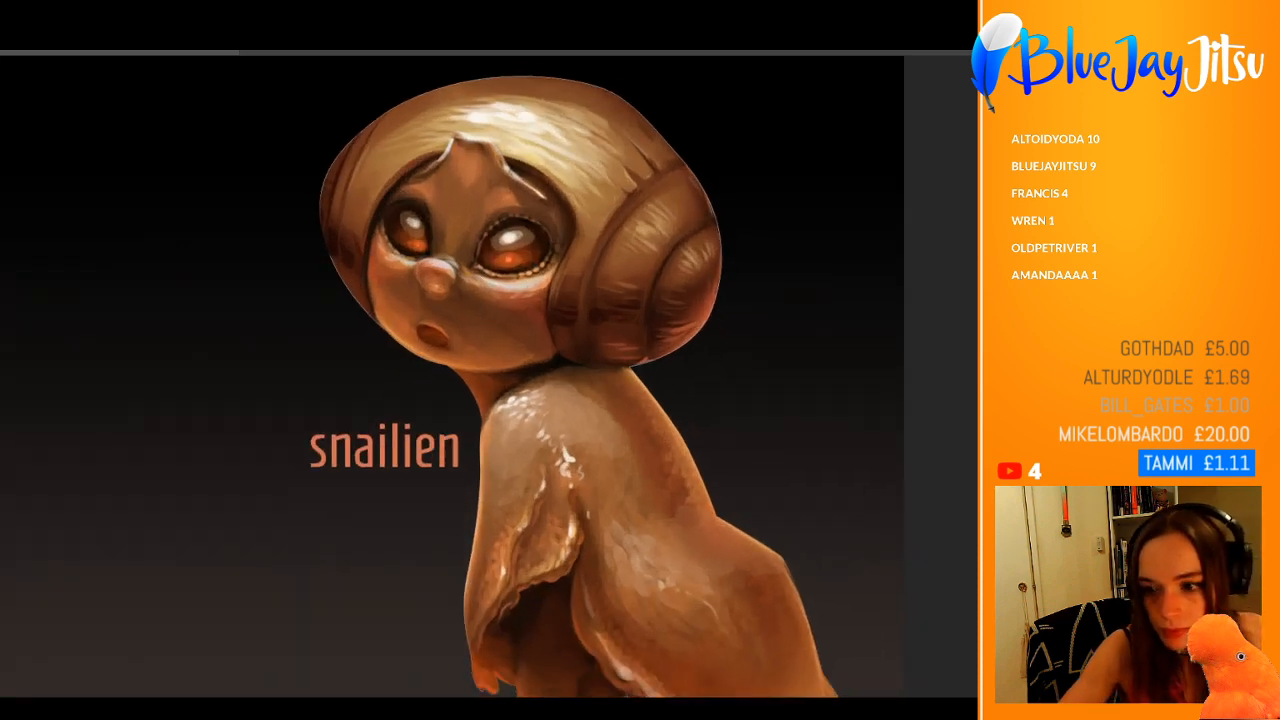
key("e")
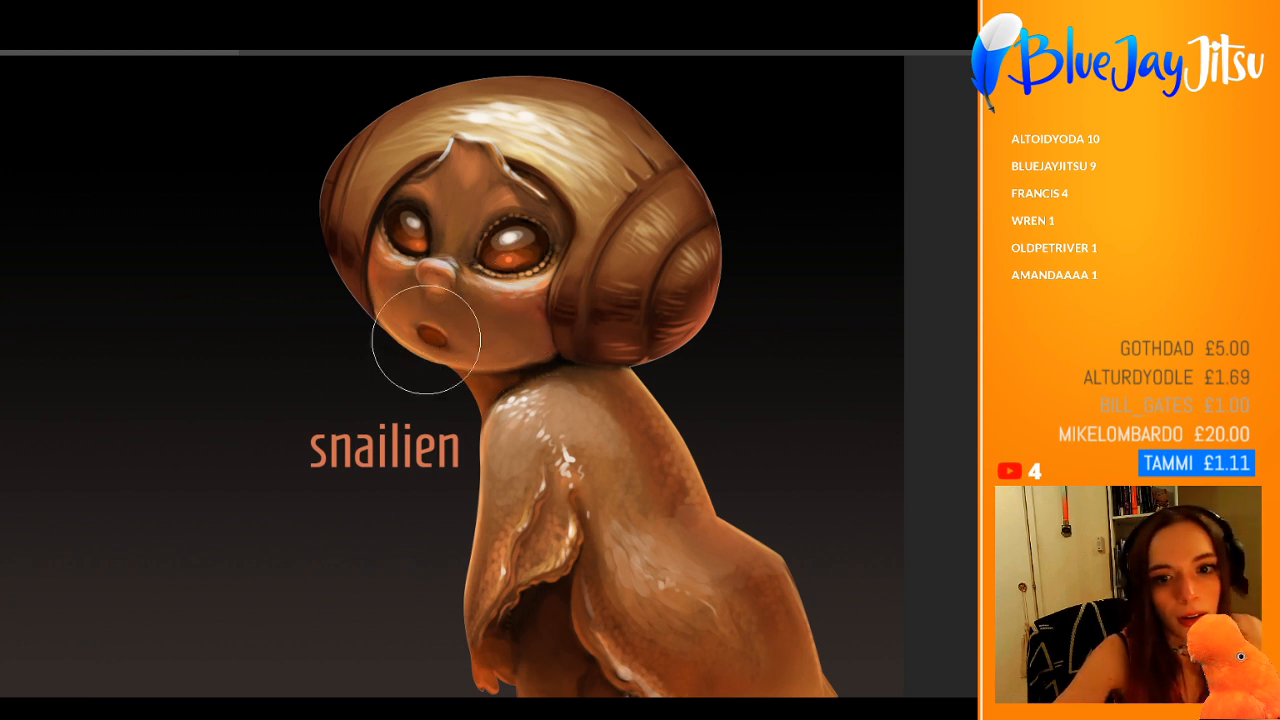
scroll(514, 150, "down", 2)
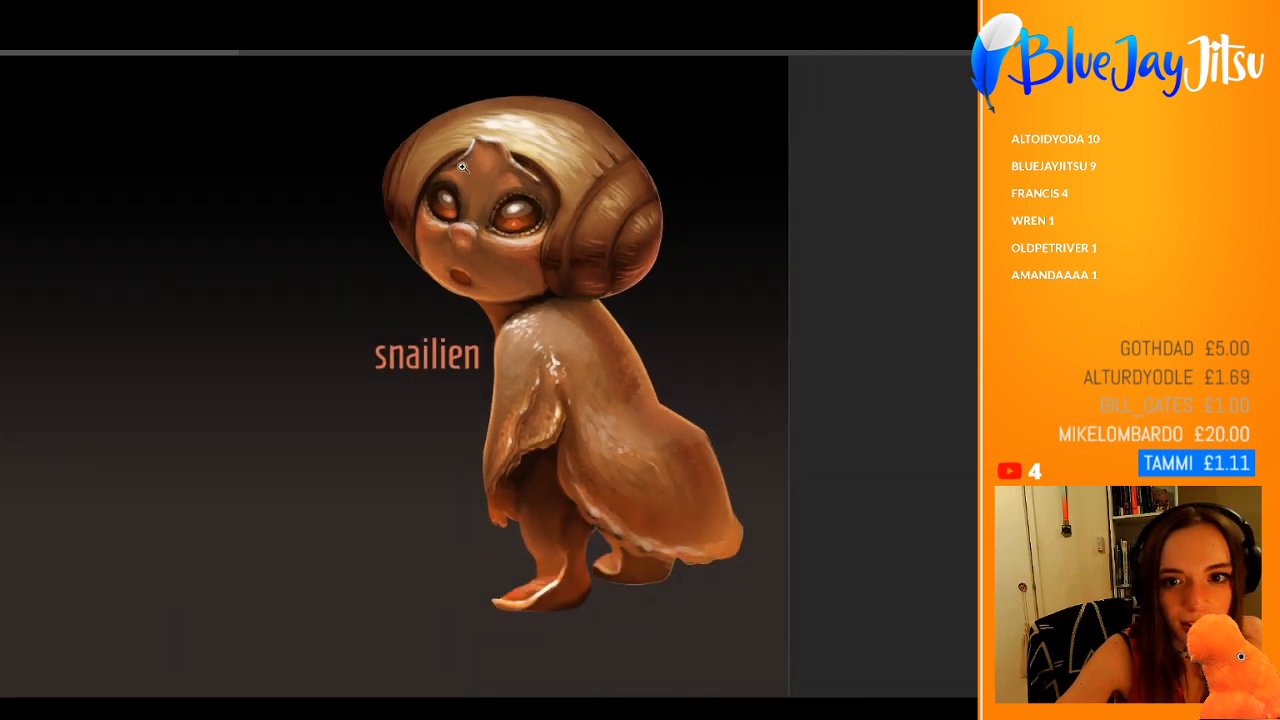
scroll(460, 135, "up", 2)
scroll(443, 337, "down", 2)
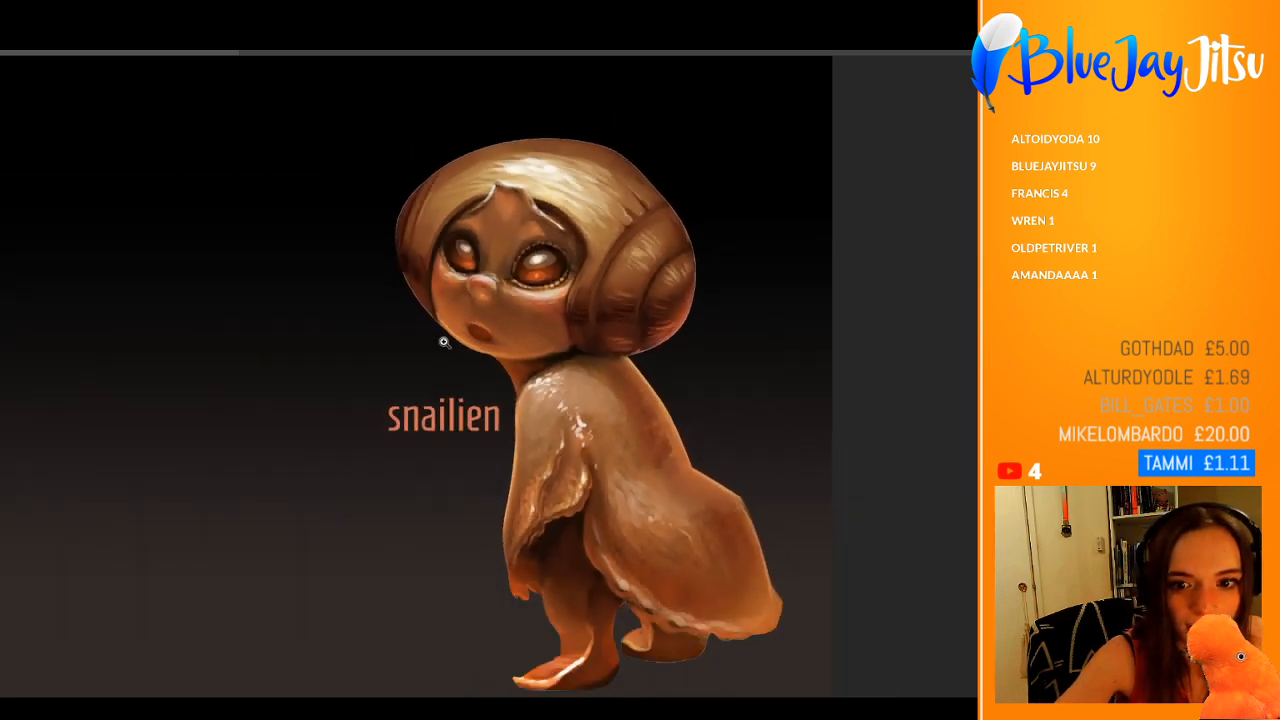
Step: Undo the last change and deepen the contrast and warm orange saturation across the whole creature
left_click_drag(442, 346, 416, 348)
mouse_move(622, 297)
left_mouse_down()
mouse_move(663, 280)
mouse_move(646, 280)
left_mouse_up()
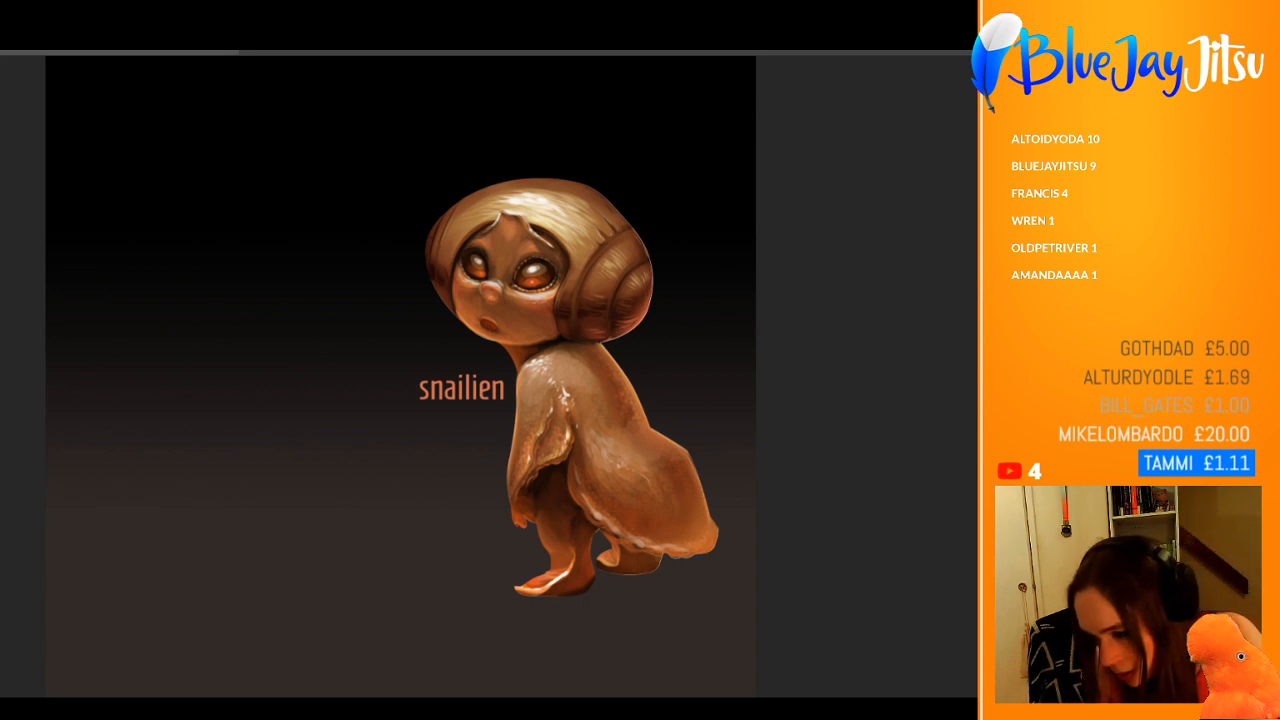
key("ctrl+z")
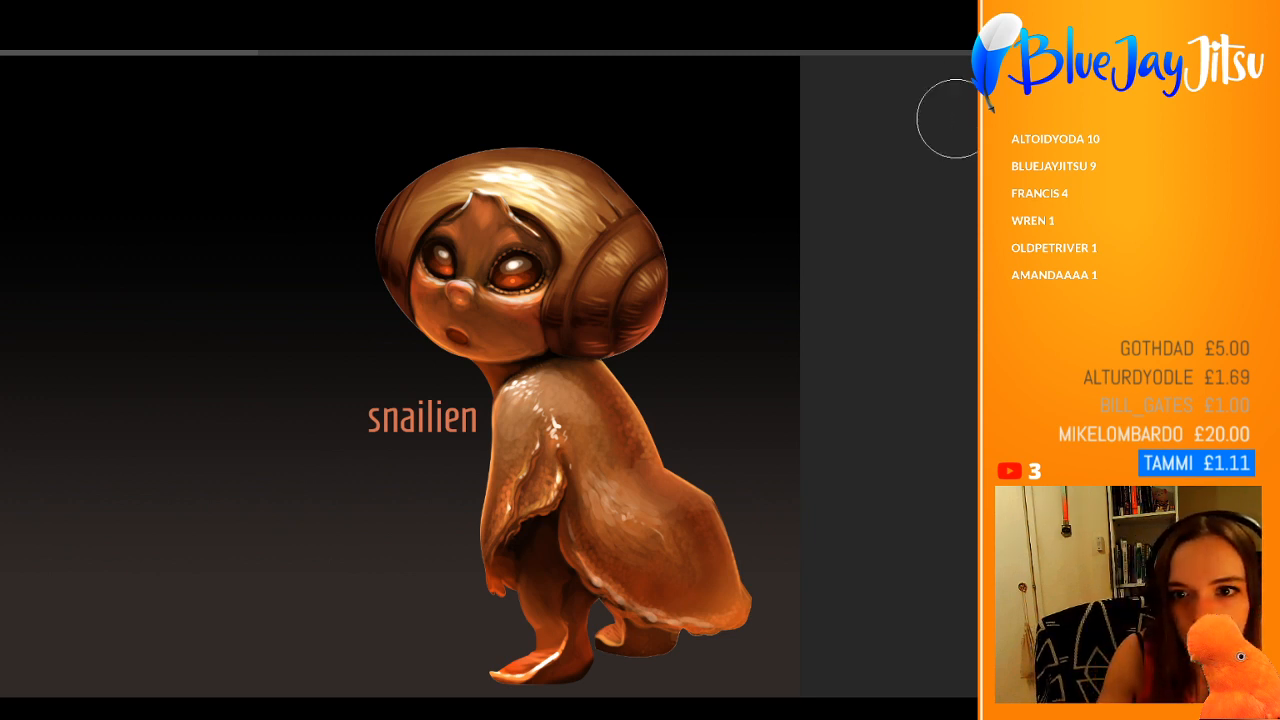
scroll(642, 598, "up", 3)
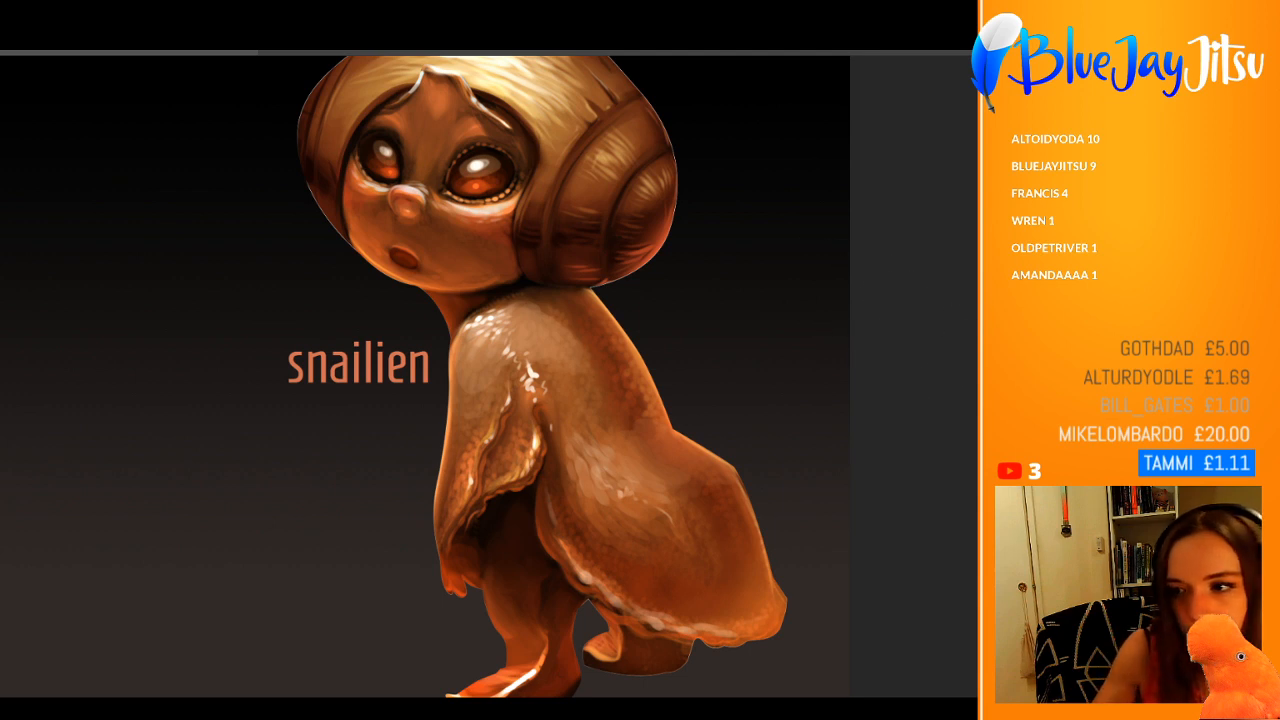
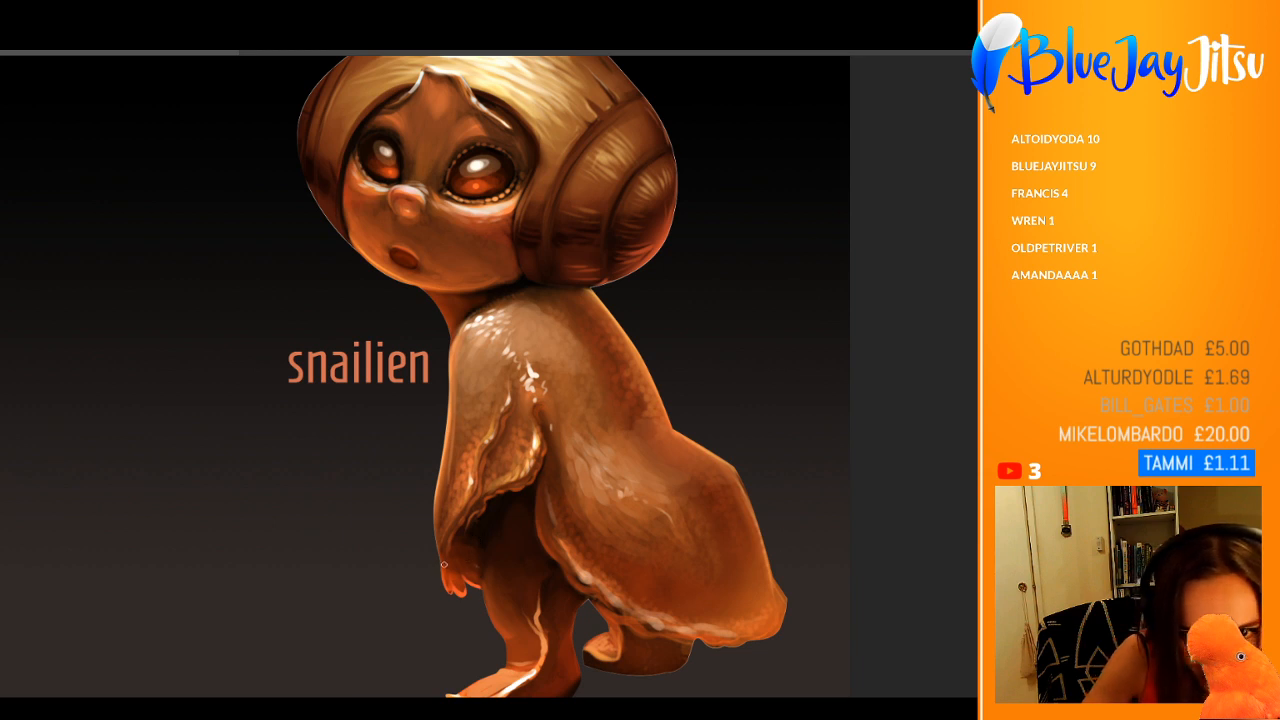
Step: Try adding a bright orange glow along the forearm and hand
left_click_drag(476, 496, 440, 556)
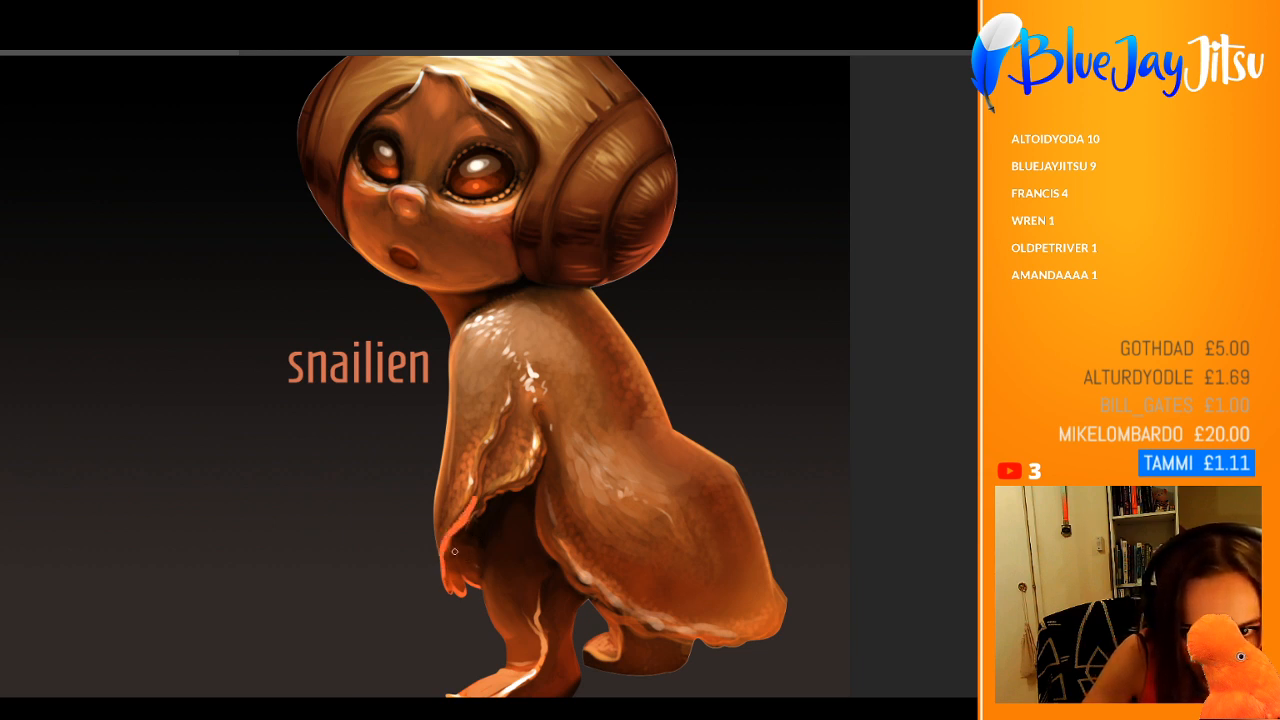
key("ctrl+z")
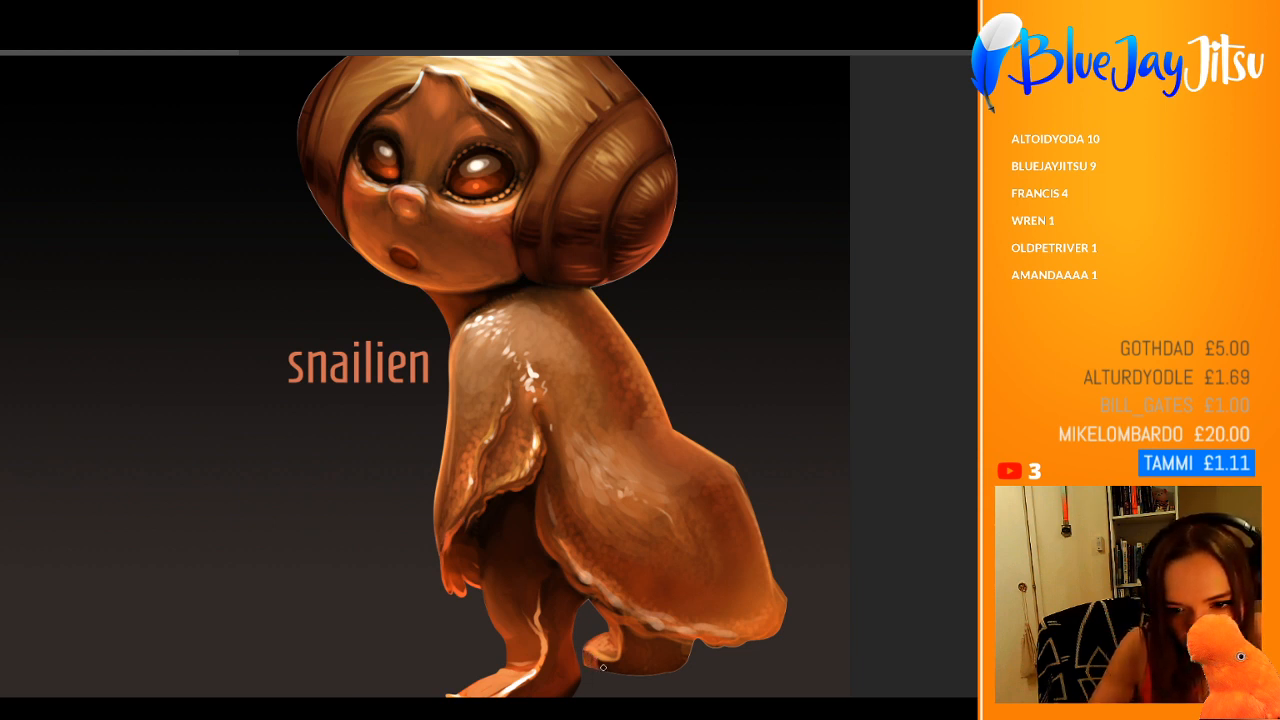
Step: Enlarge the brush and paint soft shading over the legs and the area beneath the body's lower edge
key("]")
key("]")
key("]")
key("]")
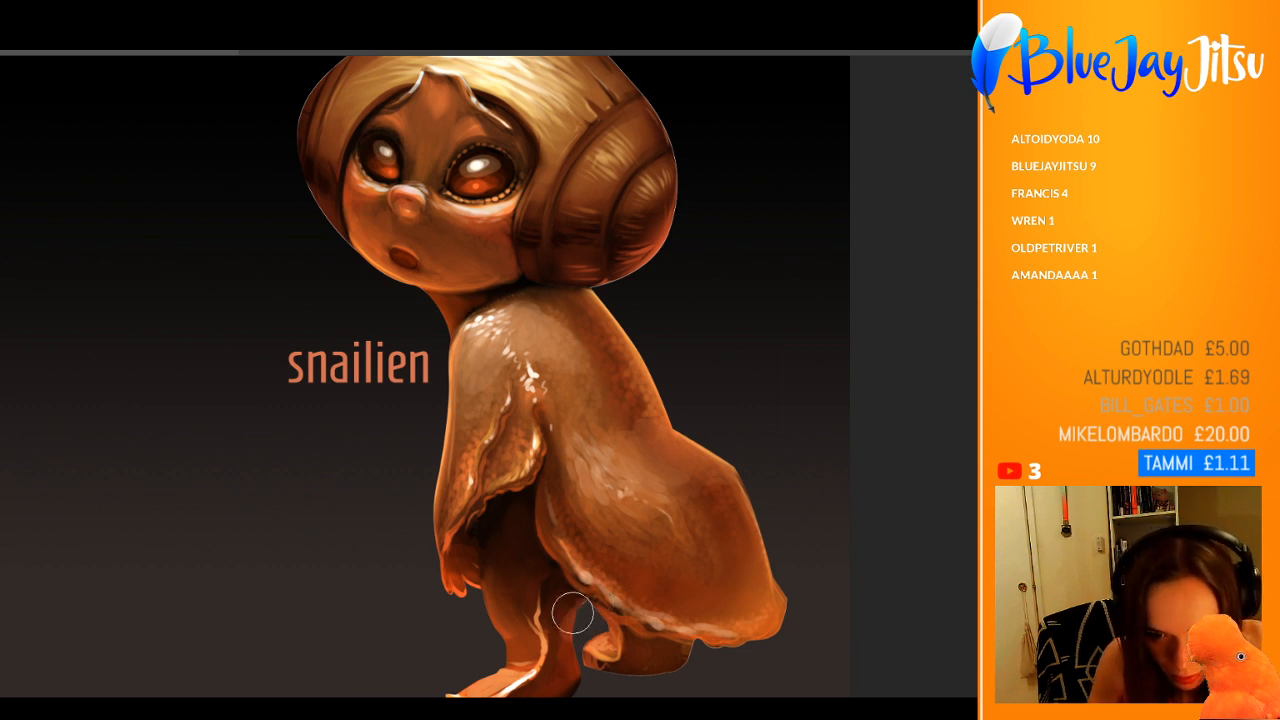
key("]")
key("]")
key("]")
mouse_move(586, 602)
left_mouse_down()
mouse_move(574, 684)
mouse_move(594, 632)
mouse_move(562, 623)
mouse_move(569, 592)
mouse_move(564, 680)
left_mouse_up()
left_click(572, 597, "alt")
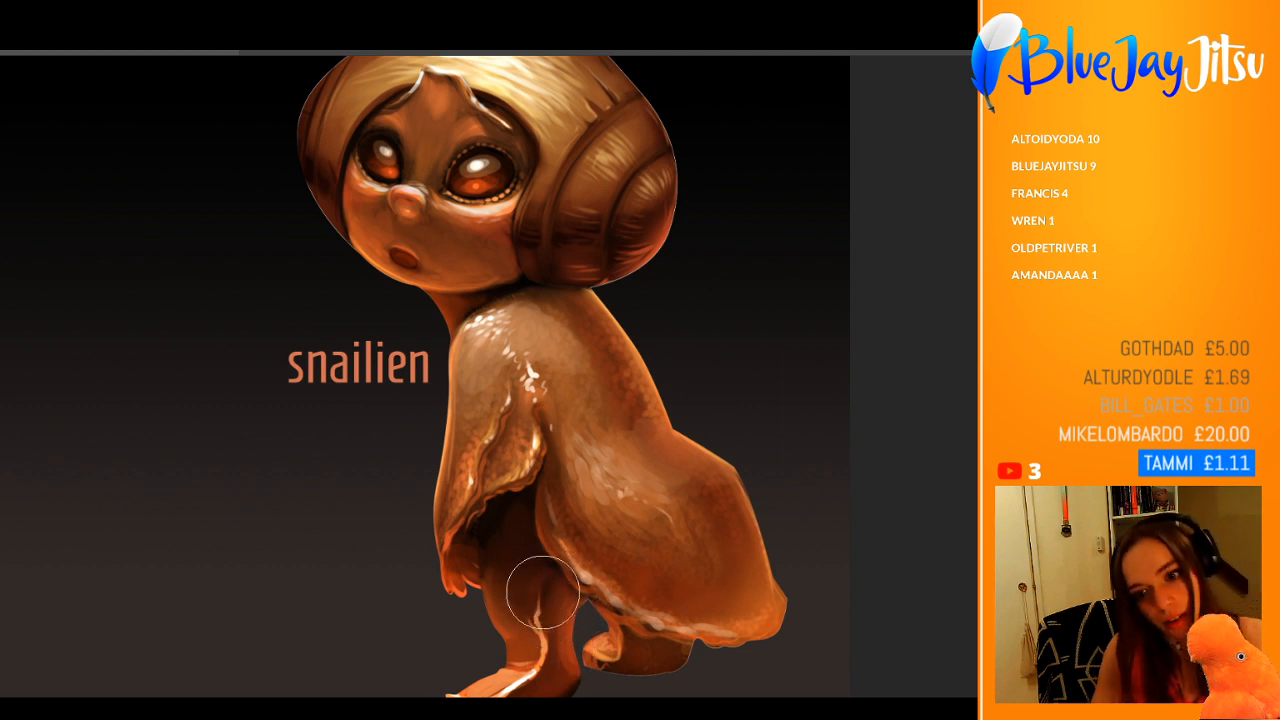
left_click_drag(627, 545, 562, 680)
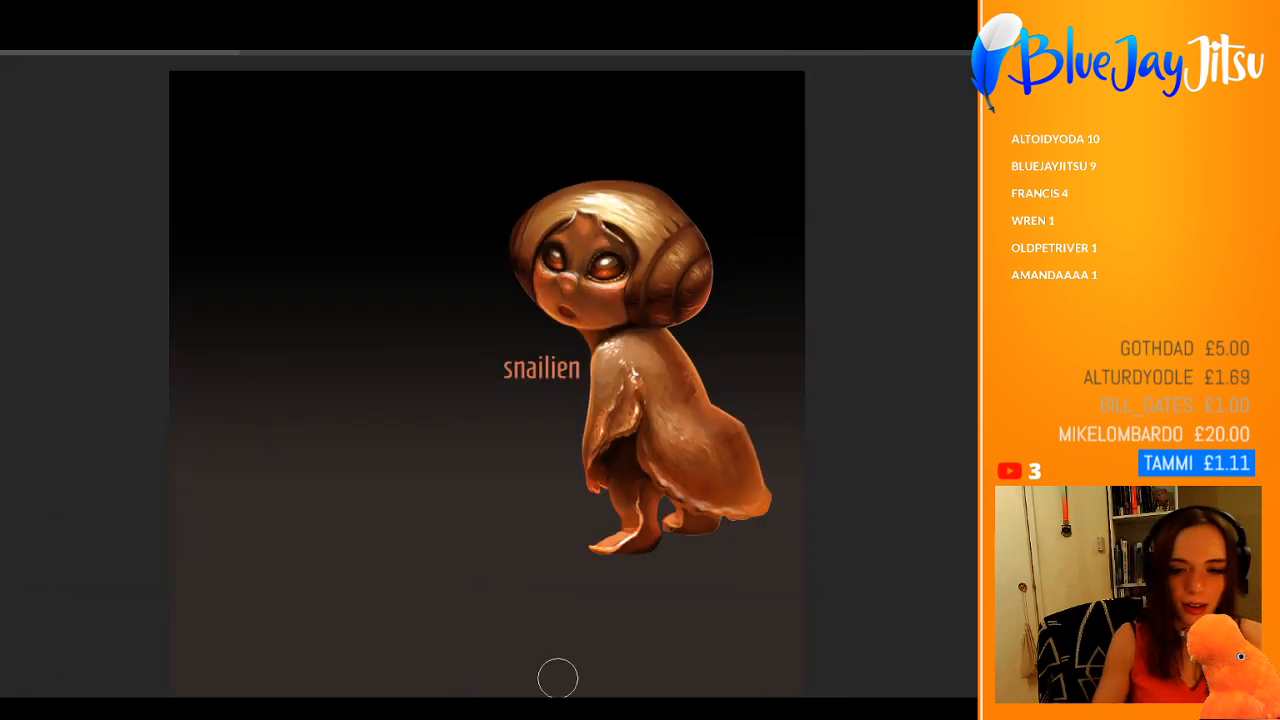
left_click_drag(712, 323, 777, 331)
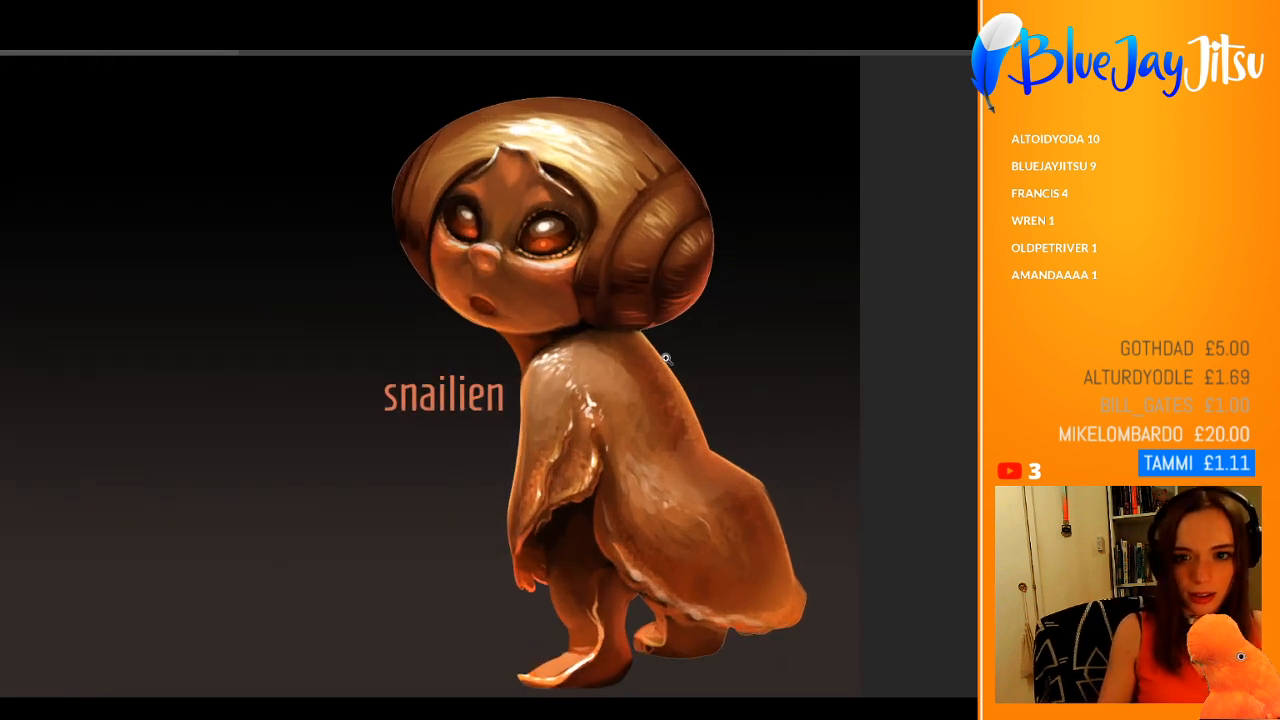
mouse_move(664, 358)
left_mouse_down()
mouse_move(586, 337)
mouse_move(609, 354)
left_mouse_up()
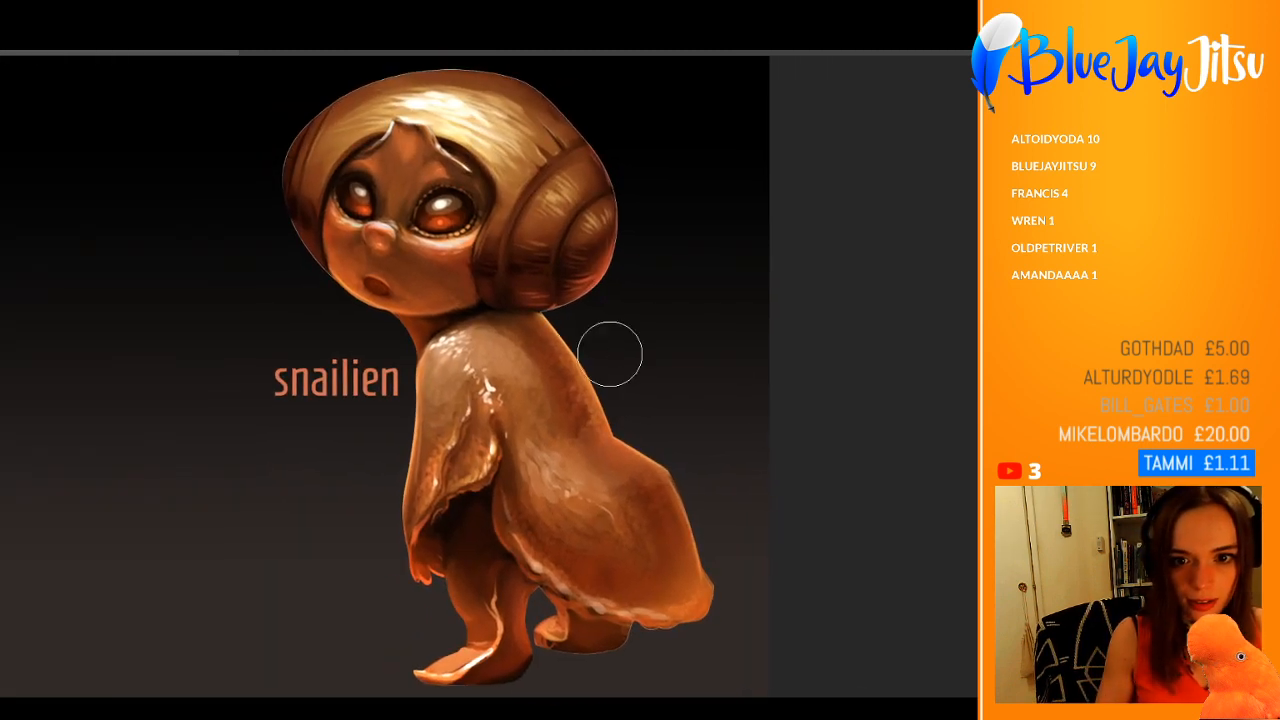
Step: Paint a broad translucent white sheen over the shoulder, along the back and on the bridge of the nose
left_click(460, 345)
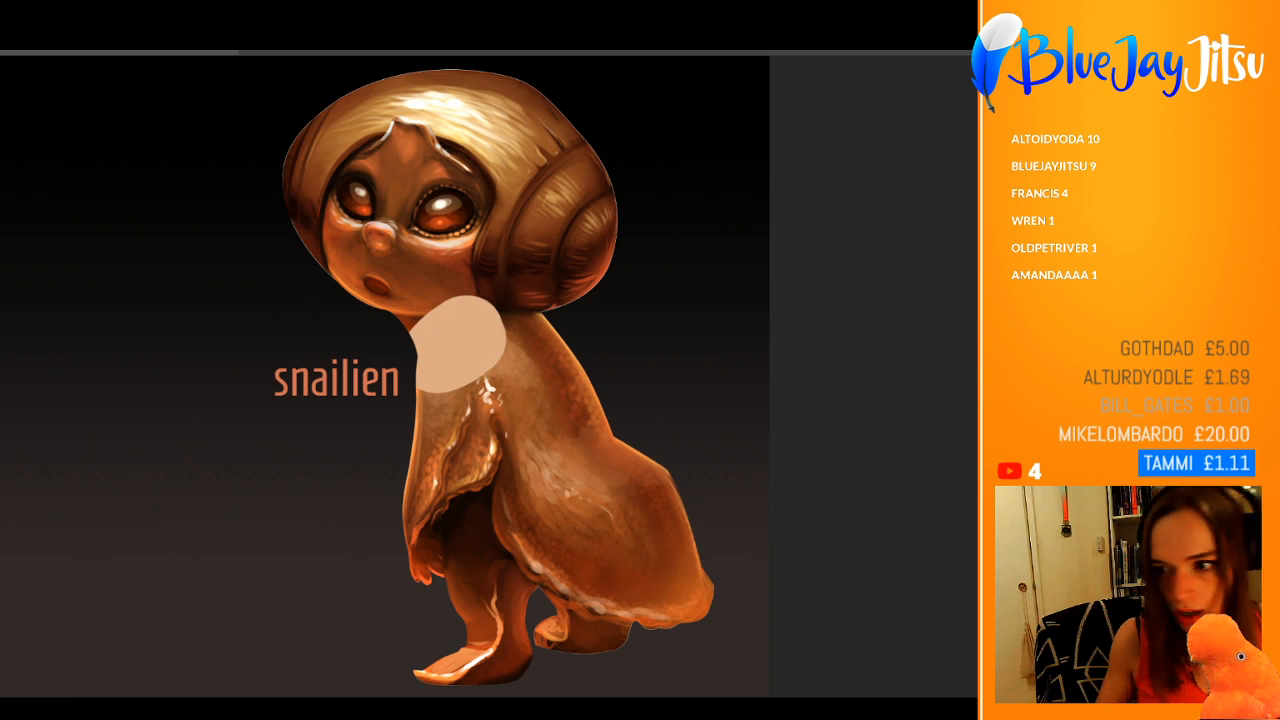
key("ctrl+z")
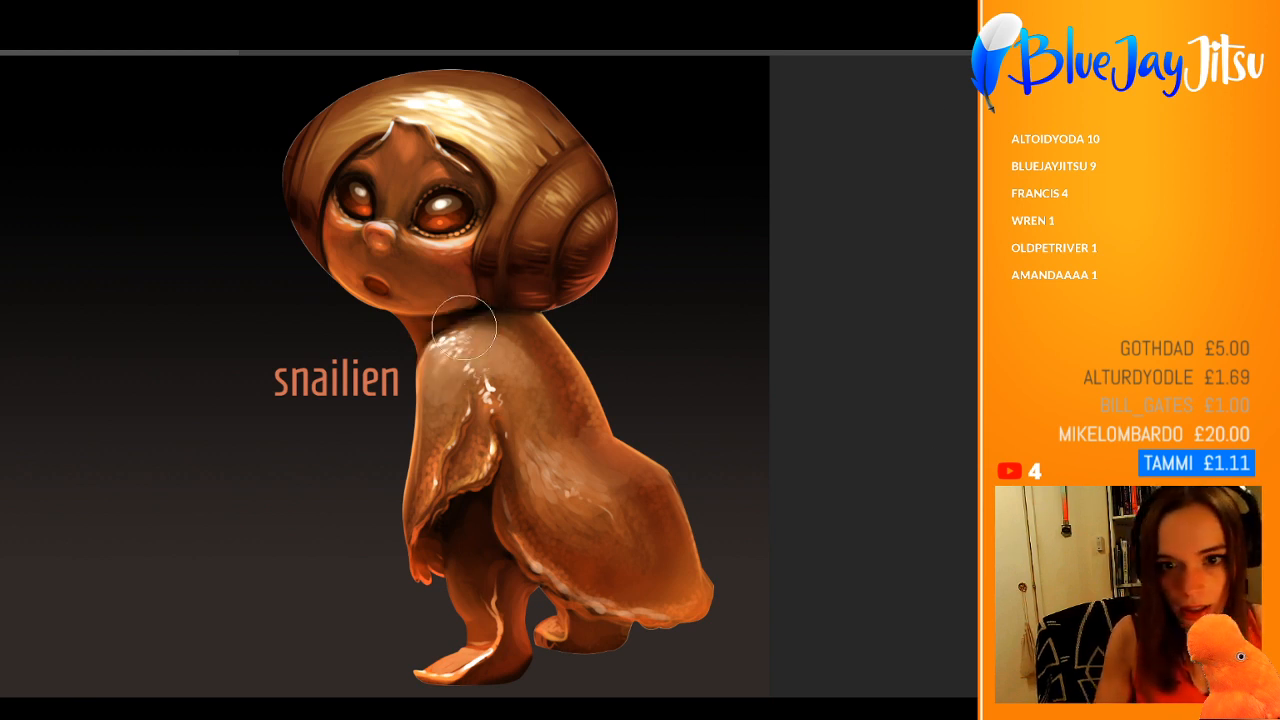
mouse_move(470, 341)
left_mouse_down()
mouse_move(444, 365)
mouse_move(485, 345)
mouse_move(540, 445)
mouse_move(575, 470)
mouse_move(620, 461)
left_mouse_up()
mouse_move(468, 240)
left_mouse_down()
mouse_move(420, 243)
mouse_move(396, 201)
mouse_move(401, 229)
mouse_move(461, 247)
left_mouse_up()
key("ctrl+z")
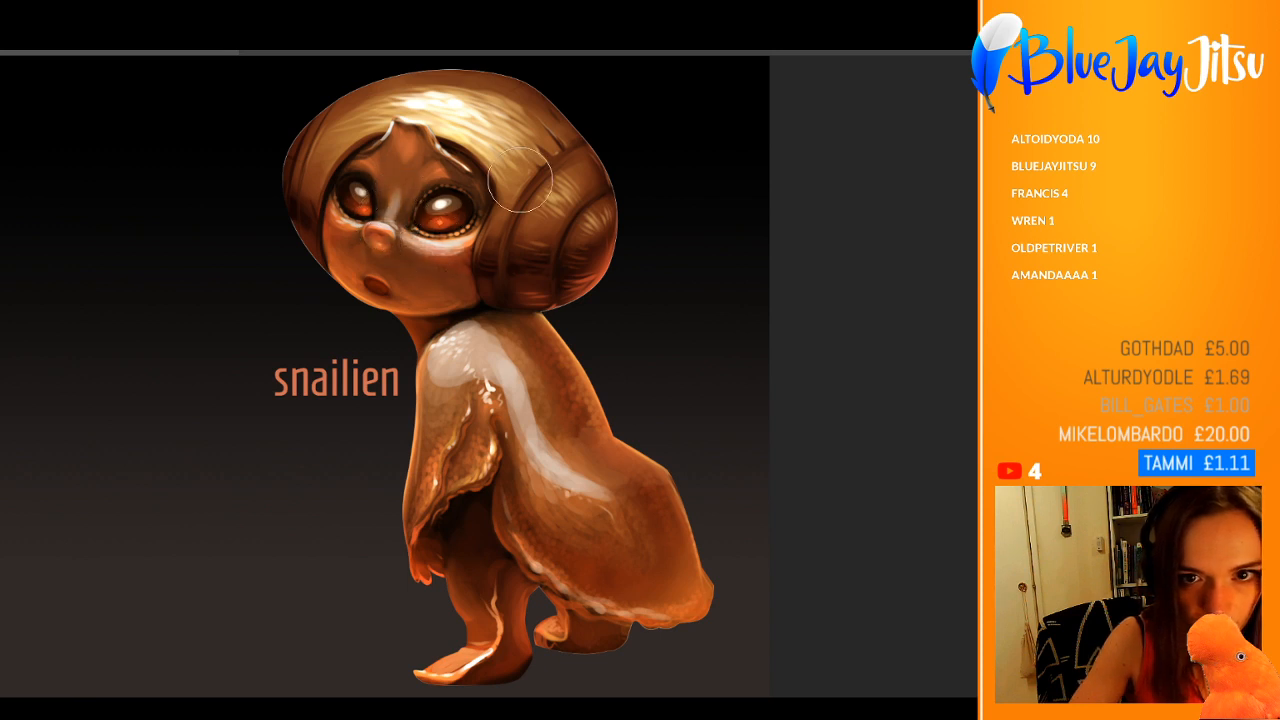
Step: Brush the same translucent white sheen onto the shell's pale front band and spiral bulges
mouse_move(512, 152)
left_mouse_down()
mouse_move(535, 167)
mouse_move(491, 132)
mouse_move(330, 125)
mouse_move(470, 110)
mouse_move(555, 160)
mouse_move(552, 185)
mouse_move(584, 240)
left_mouse_up()
key("ctrl+z")
mouse_move(340, 143)
left_mouse_down()
mouse_move(306, 184)
mouse_move(319, 130)
left_mouse_up()
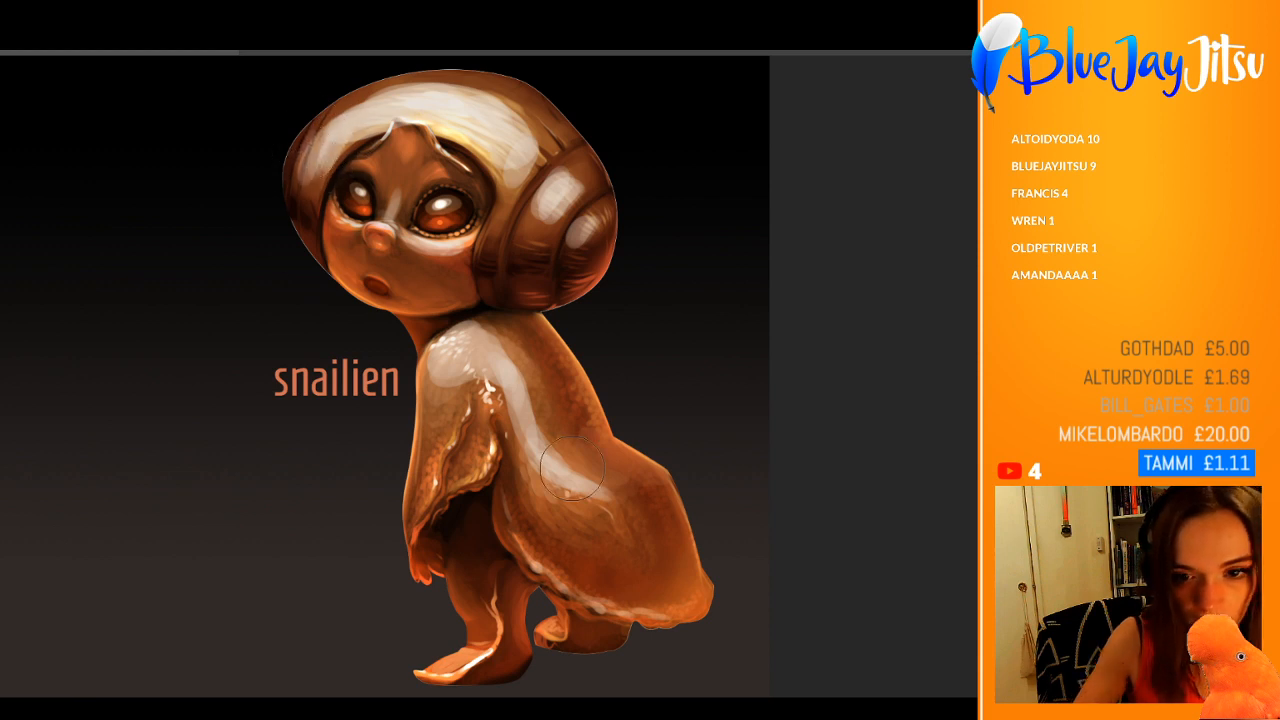
Step: Extend the pale sheen down the flank, lower body edge and arm, and fade it into a subtle highlight
mouse_move(492, 335)
left_mouse_down()
mouse_move(556, 472)
mouse_move(610, 476)
mouse_move(592, 486)
mouse_move(618, 521)
left_mouse_up()
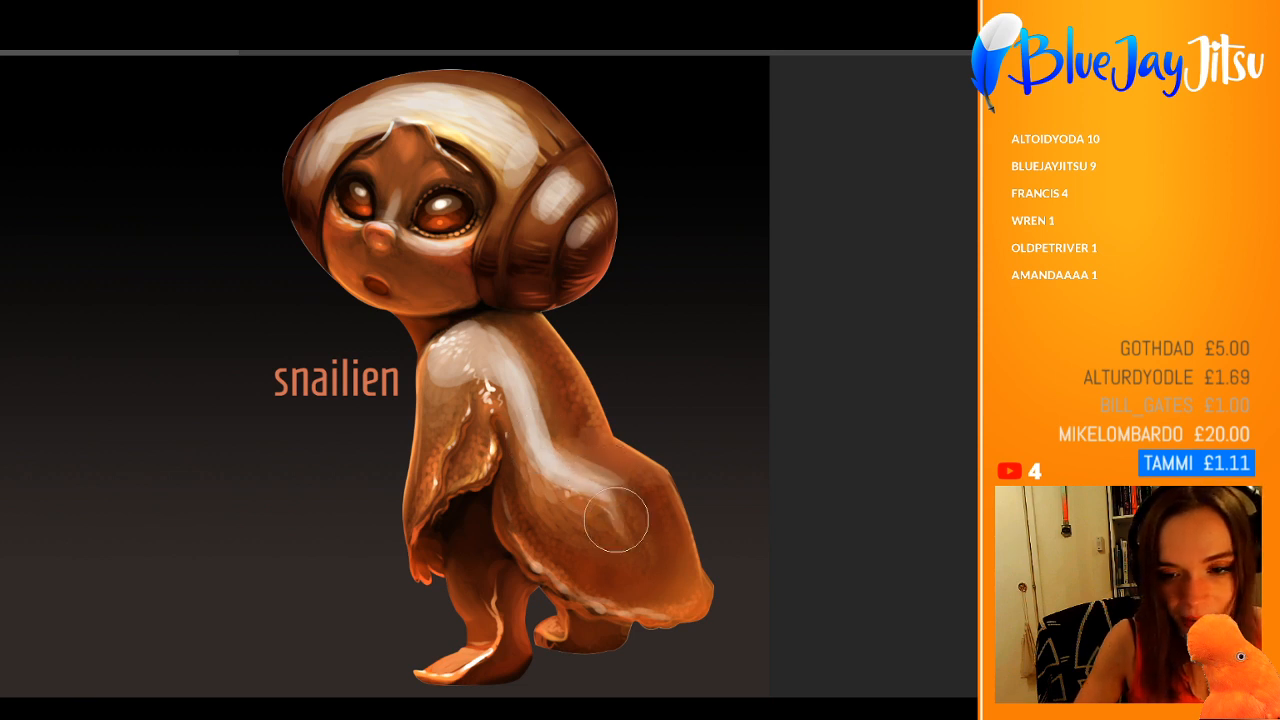
mouse_move(515, 506)
left_mouse_down()
mouse_move(542, 565)
mouse_move(587, 597)
left_mouse_up()
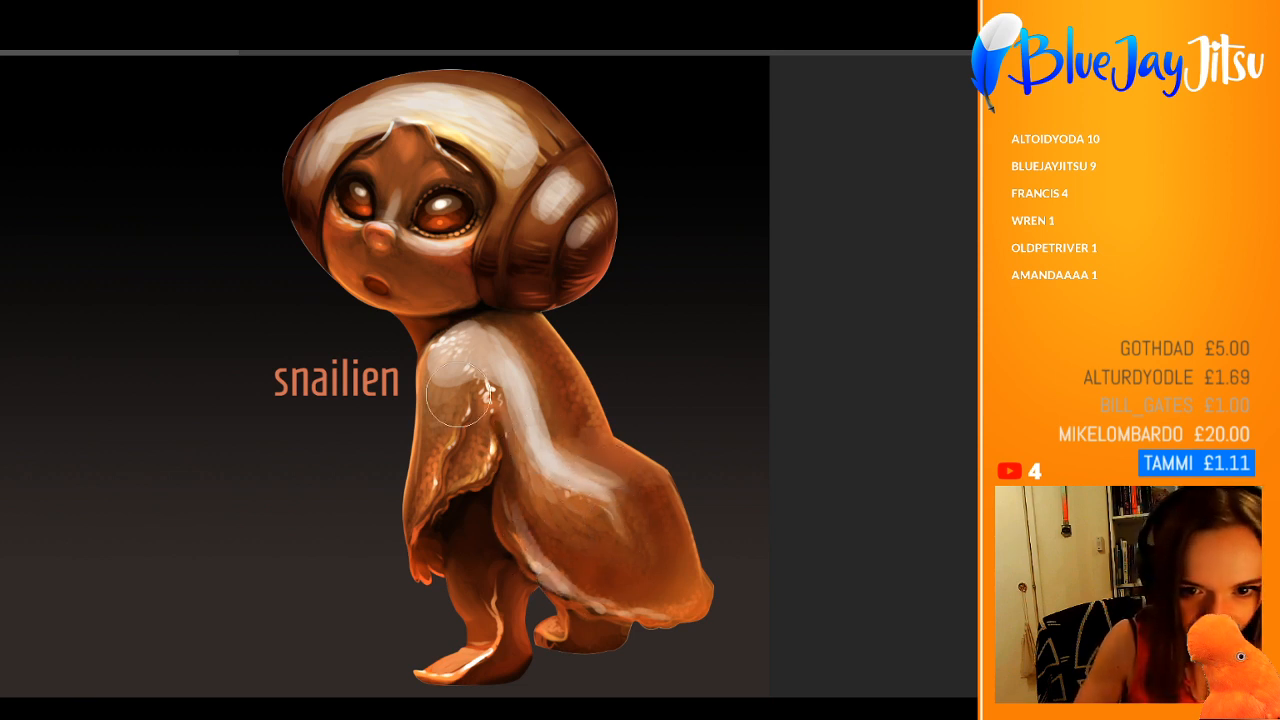
mouse_move(453, 347)
left_mouse_down()
mouse_move(435, 399)
mouse_move(440, 494)
left_mouse_up()
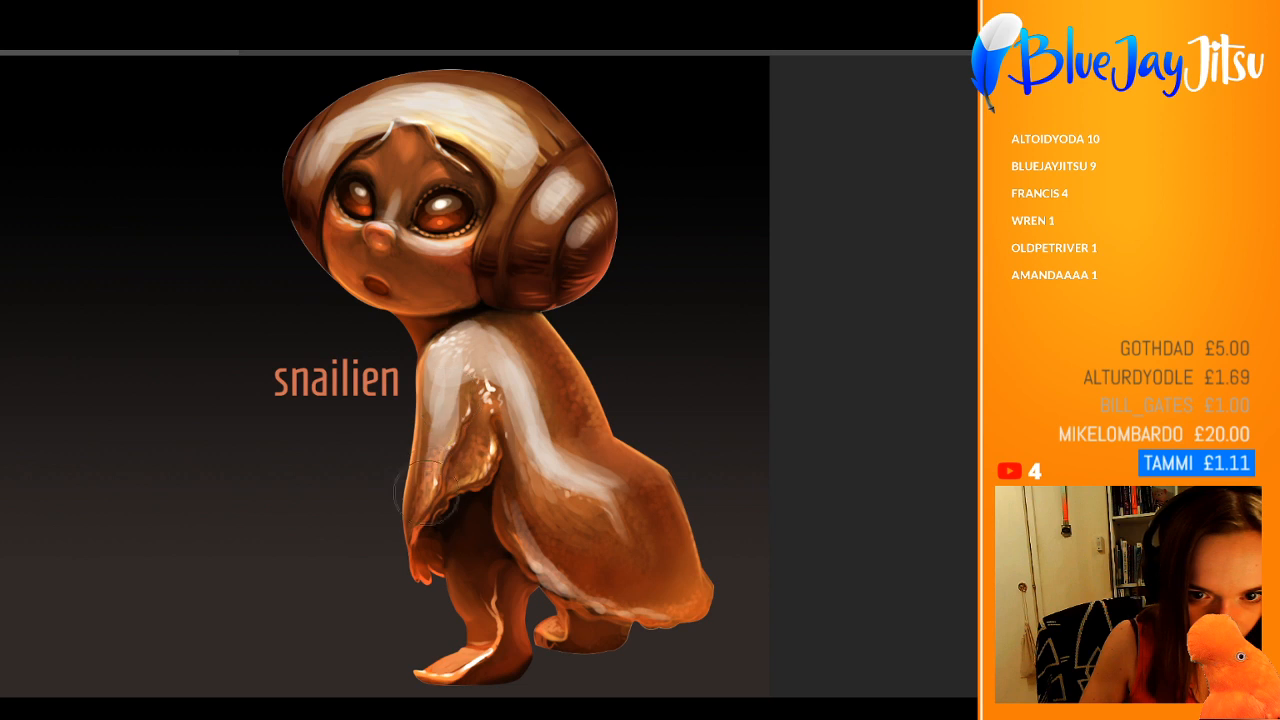
mouse_move(474, 358)
left_mouse_down()
mouse_move(479, 453)
mouse_move(462, 482)
left_mouse_up()
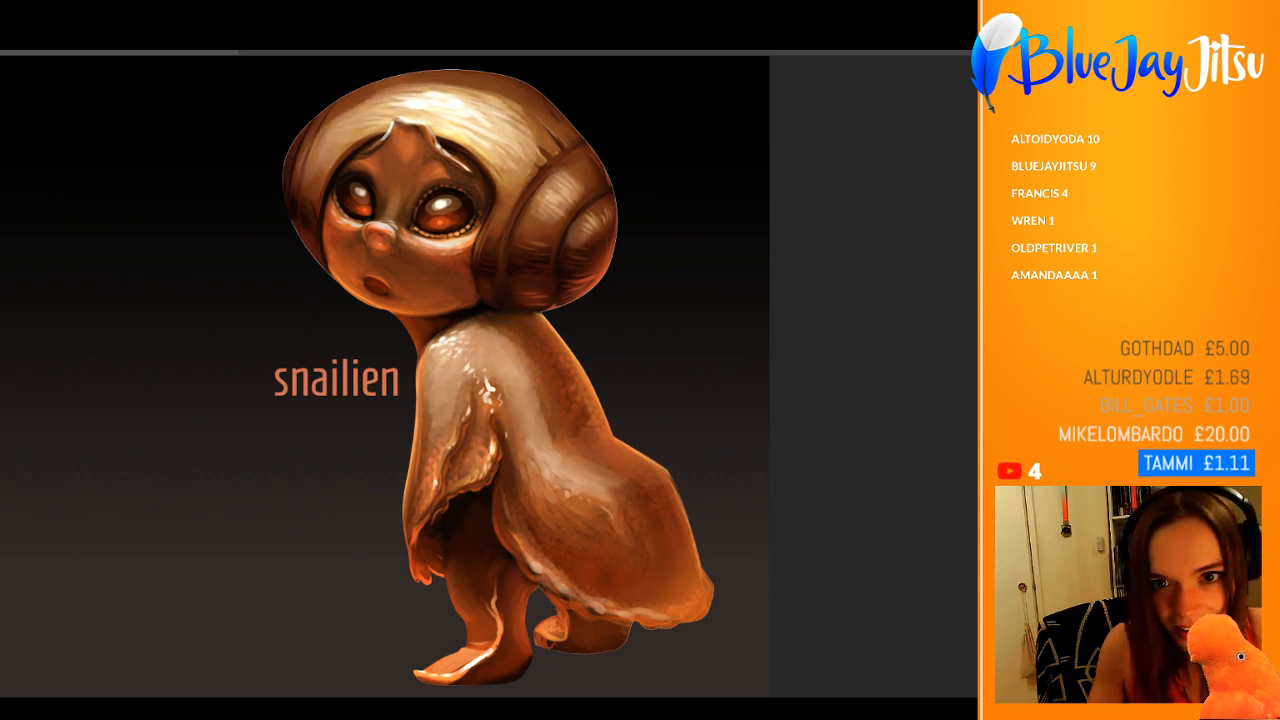
left_click_drag(537, 413, 452, 418)
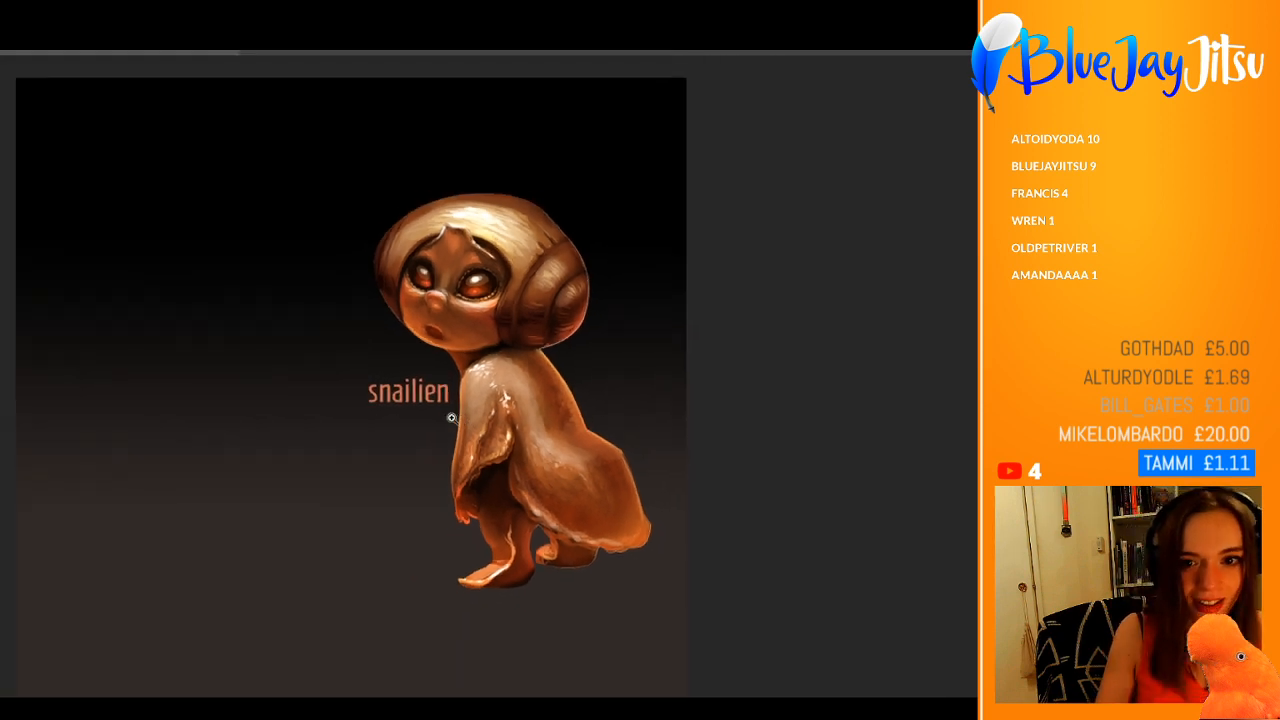
left_click_drag(614, 402, 667, 406)
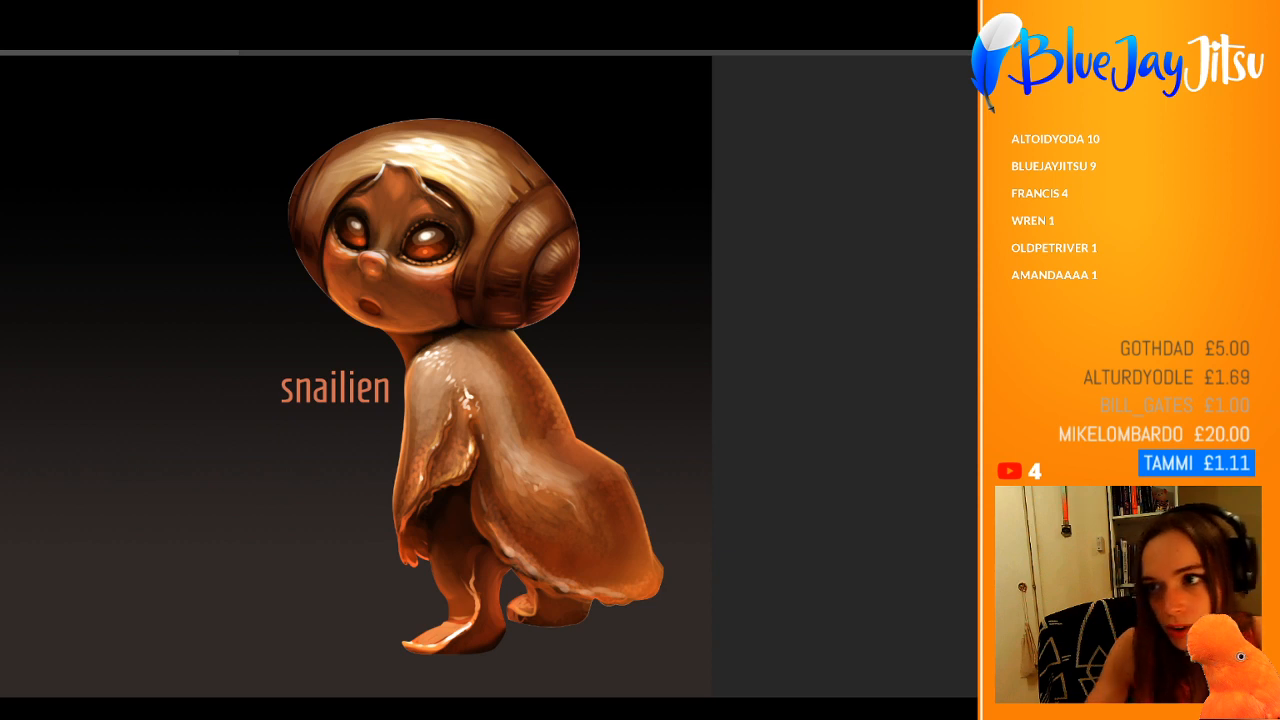
Step: Reduce the brush size and paint jagged dark stripes across the ridges of the shell's spiral
left_click_drag(493, 162, 568, 163)
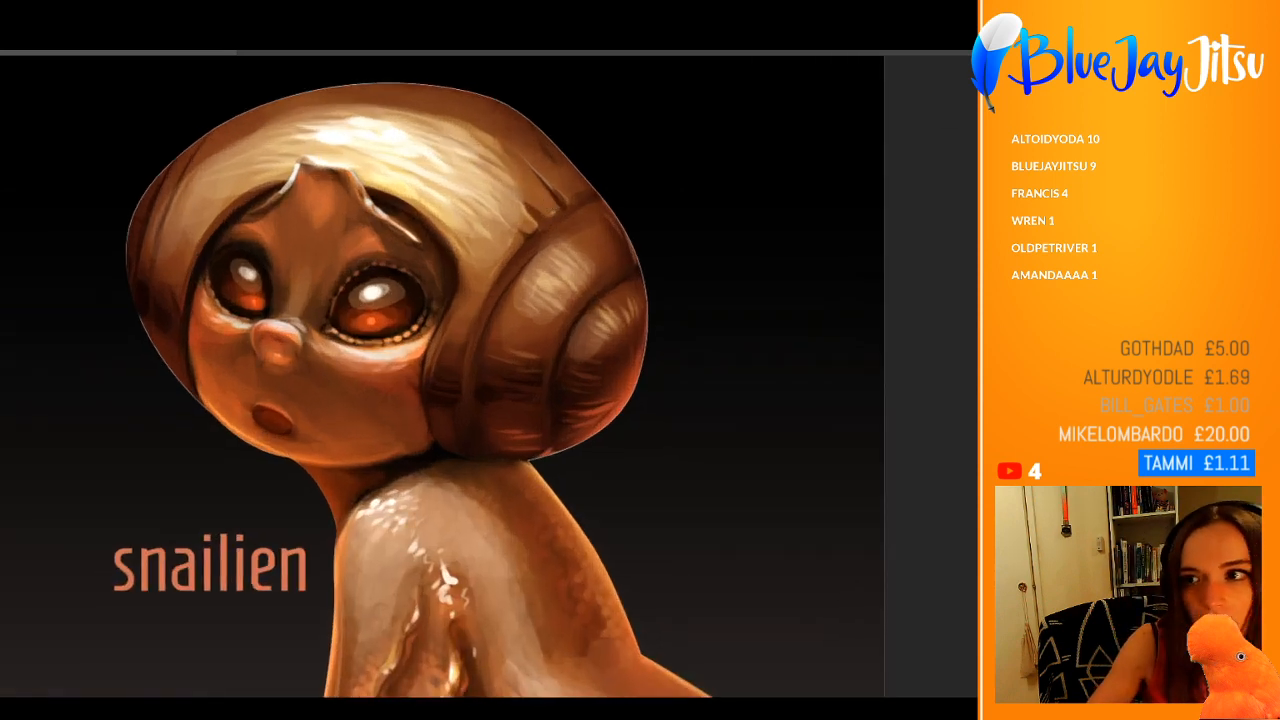
key("bracketleft")
key("bracketleft")
key("bracketleft")
key("bracketleft")
key("bracketleft")
key("bracketleft")
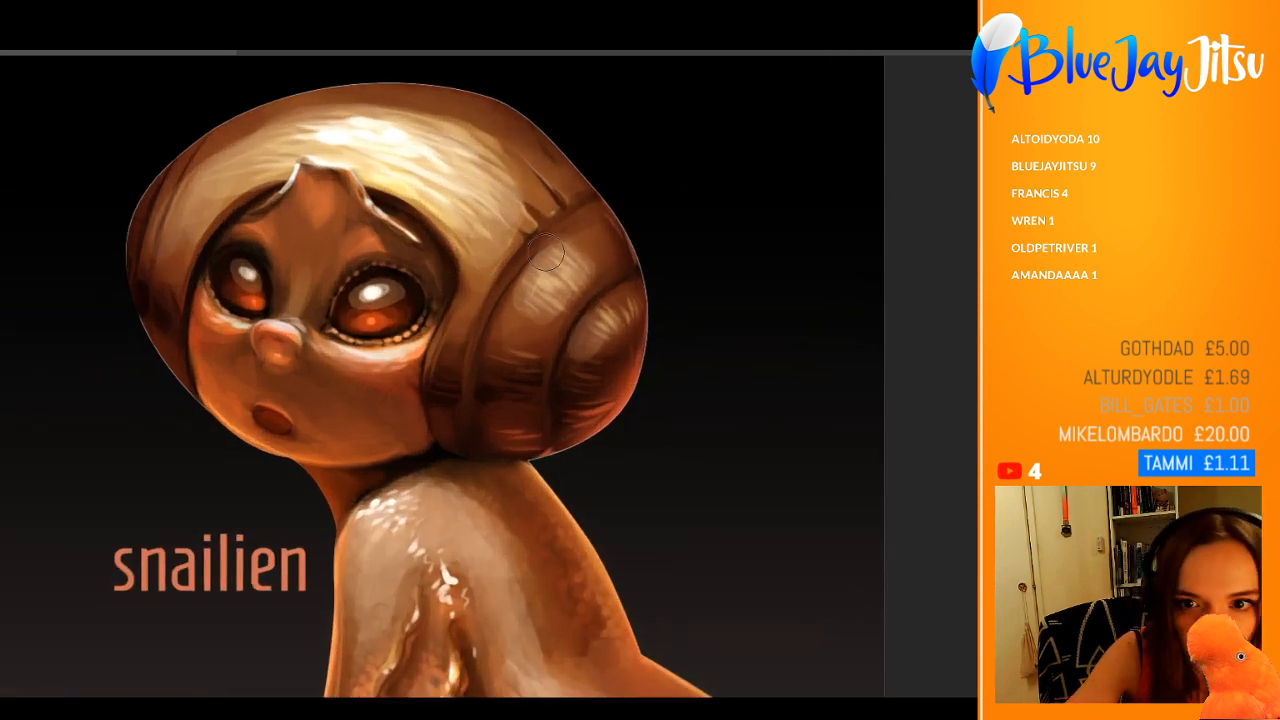
mouse_move(540, 243)
left_mouse_down()
mouse_move(597, 290)
mouse_move(588, 266)
mouse_move(622, 316)
mouse_move(615, 273)
left_mouse_up()
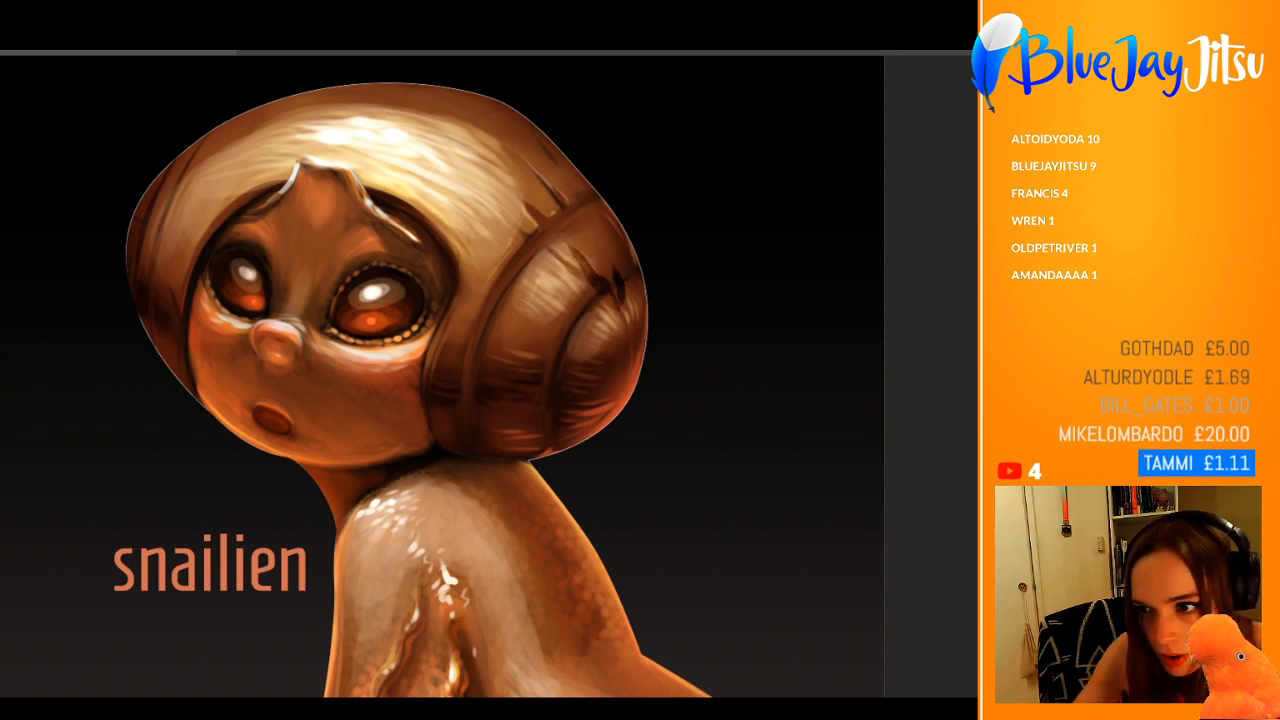
mouse_move(525, 260)
left_mouse_down()
mouse_move(591, 329)
mouse_move(500, 304)
mouse_move(552, 329)
mouse_move(564, 342)
mouse_move(503, 335)
mouse_move(548, 355)
left_mouse_up()
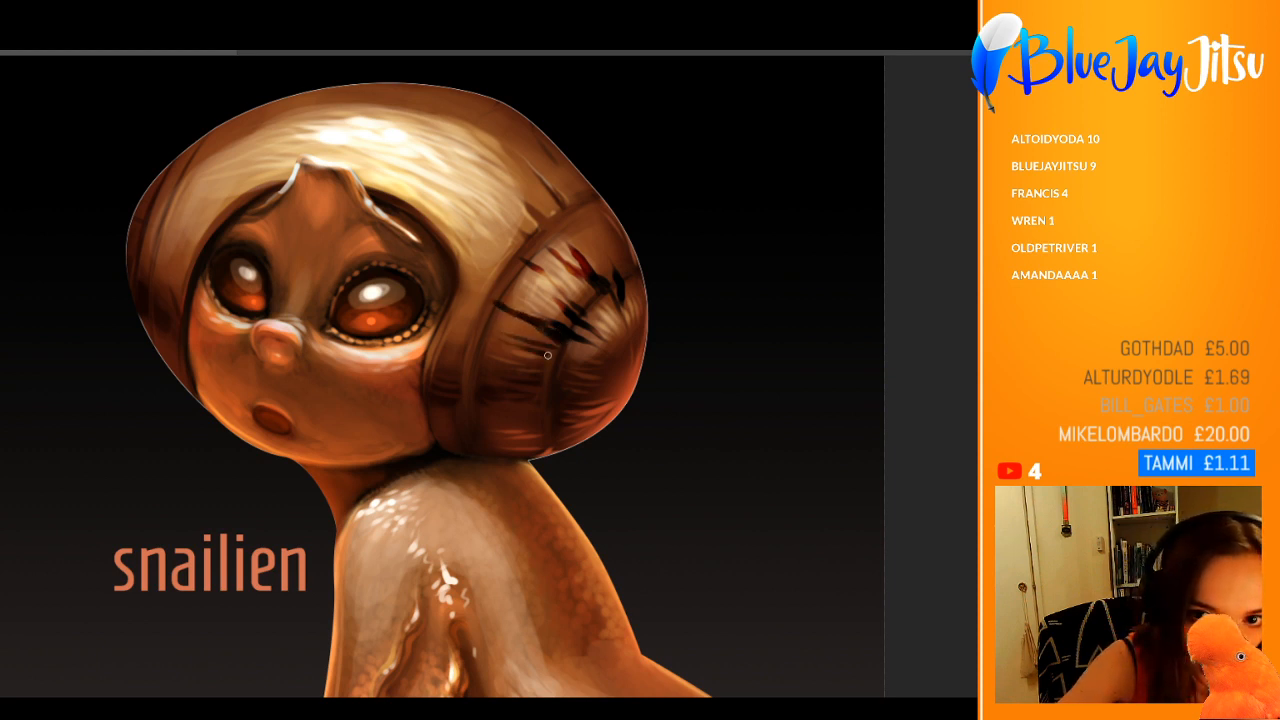
left_click_drag(615, 381, 539, 375)
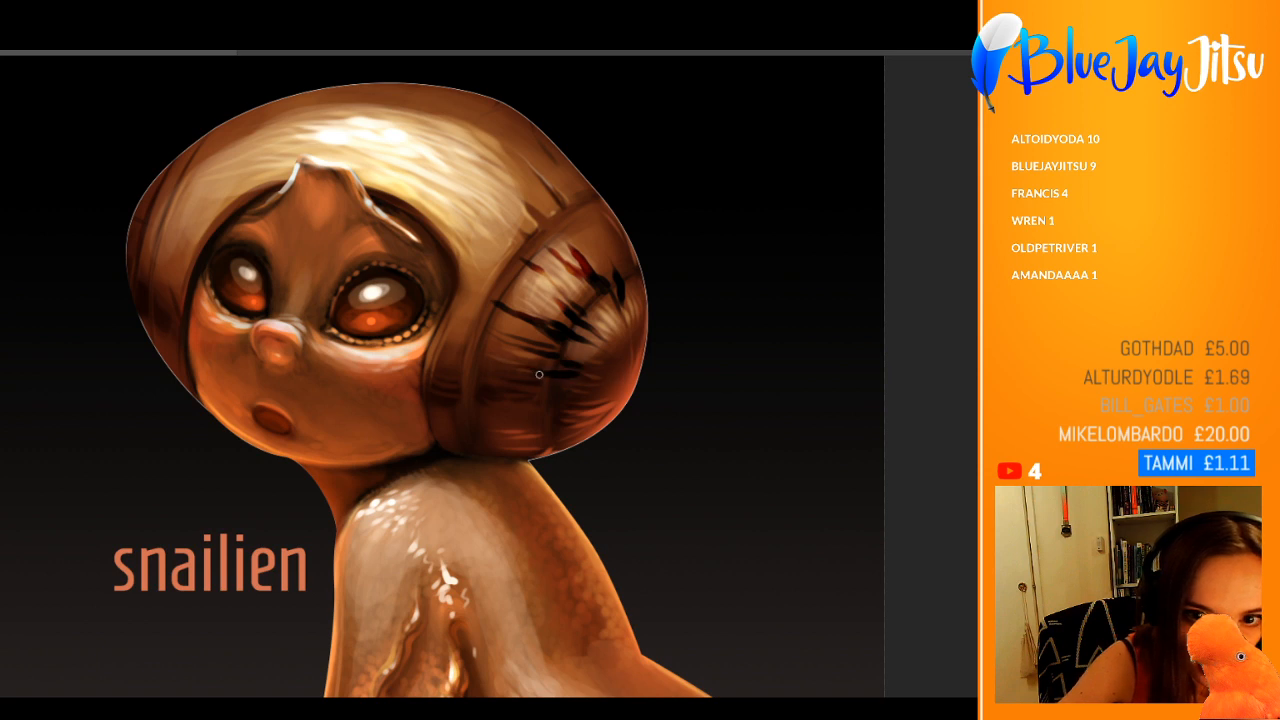
Step: Paint dark streaks along the shell's lower part and up its back rim
mouse_move(444, 366)
left_mouse_down()
mouse_move(534, 385)
mouse_move(500, 385)
mouse_move(558, 419)
mouse_move(560, 434)
mouse_move(599, 429)
left_mouse_up()
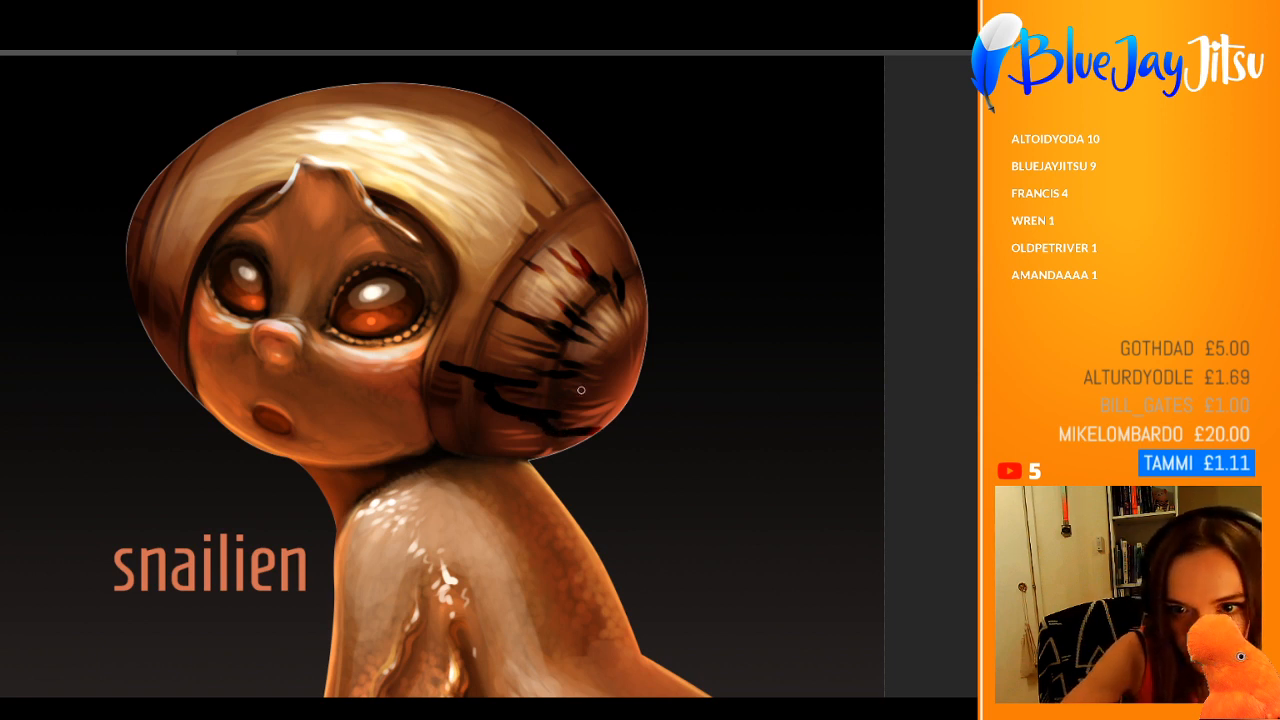
mouse_move(623, 279)
left_mouse_down()
mouse_move(552, 156)
mouse_move(612, 225)
mouse_move(595, 204)
left_mouse_up()
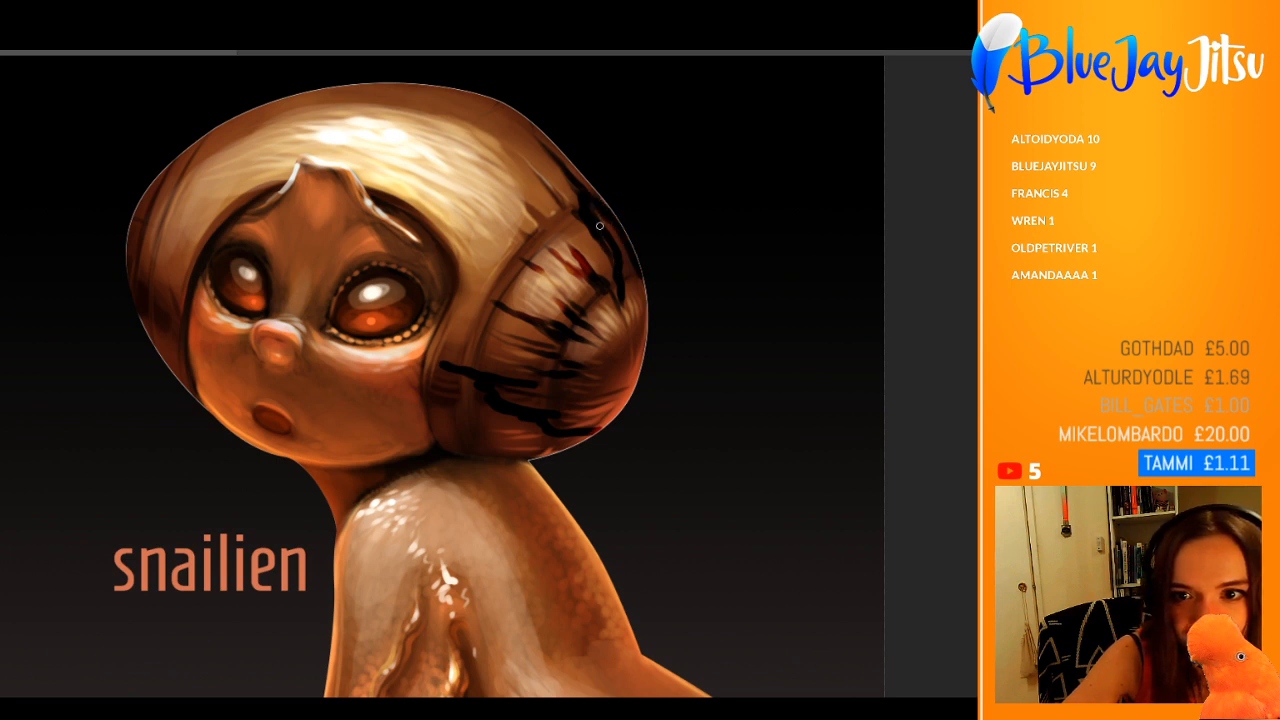
left_click_drag(619, 277, 596, 250)
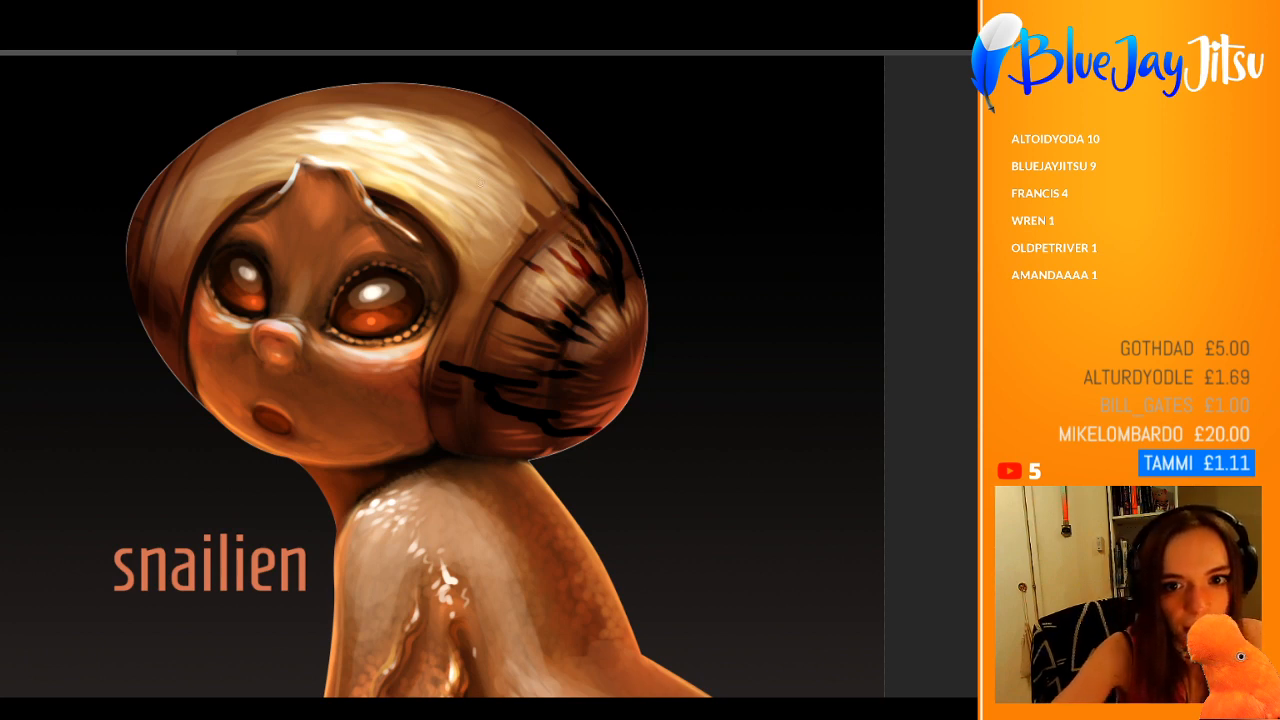
left_click_drag(265, 457, 408, 327)
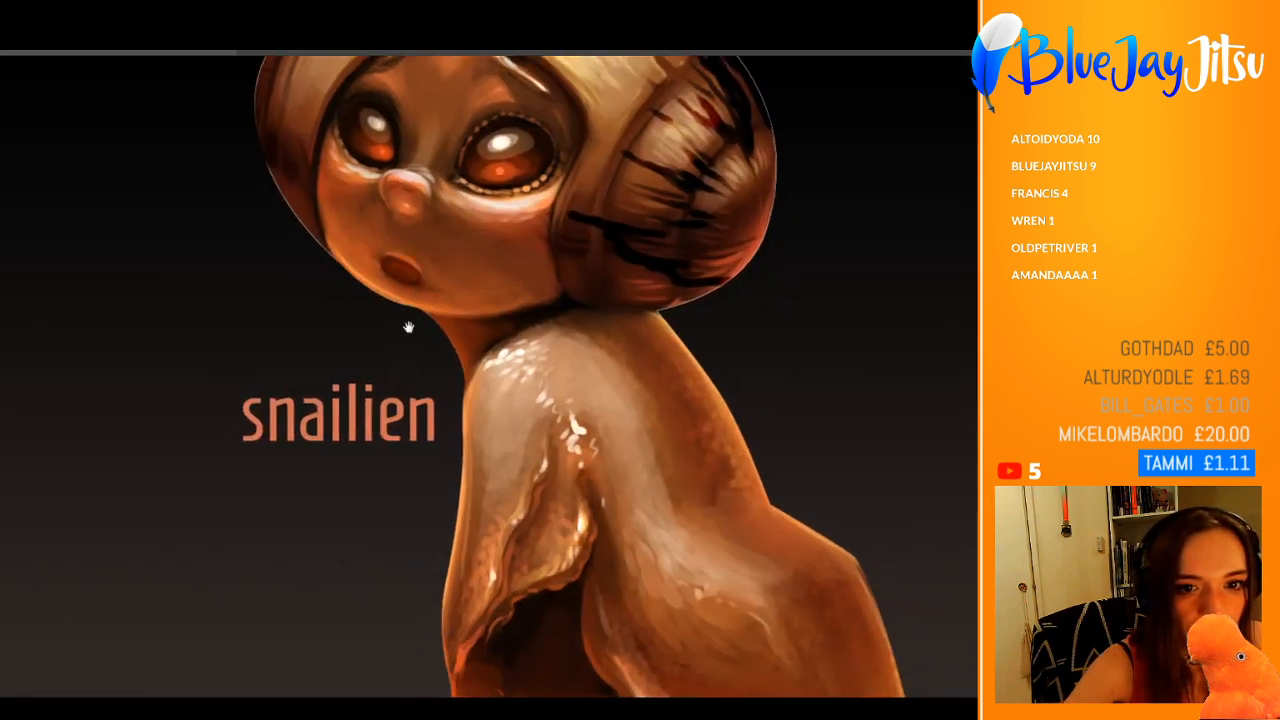
left_click_drag(352, 429, 359, 455)
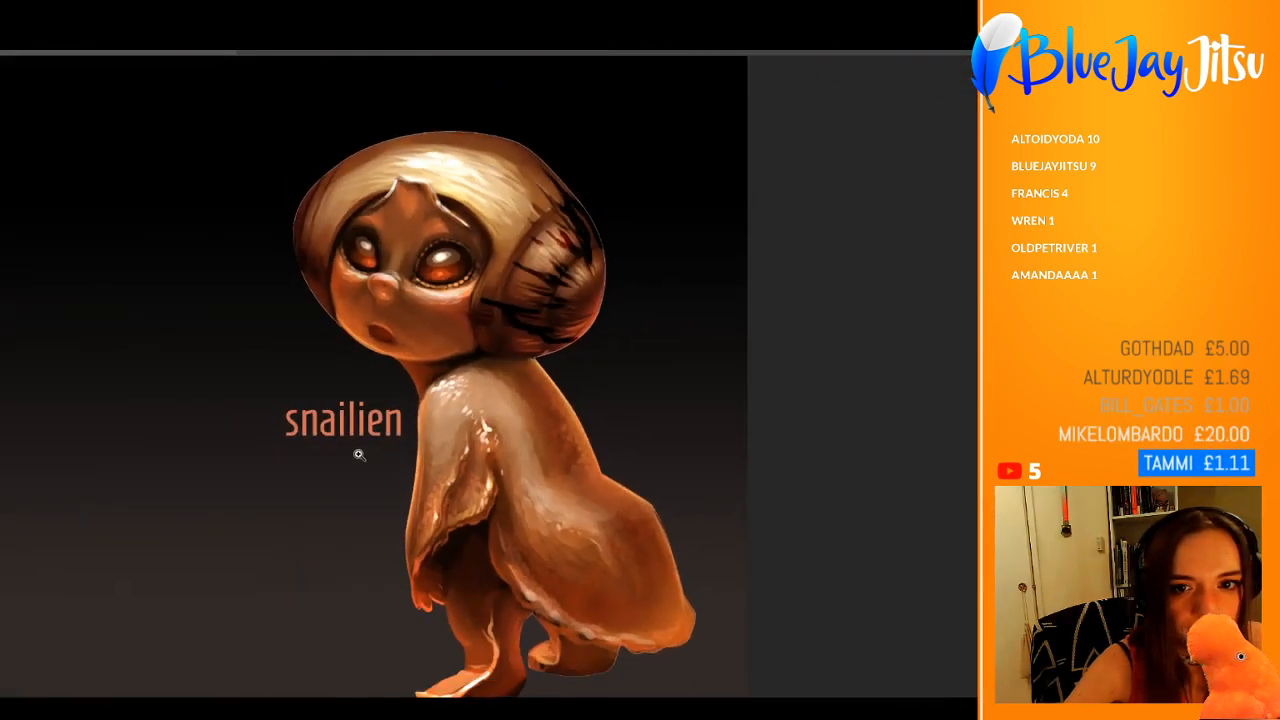
Step: Add tapering dark red and black streaks where the shell's pale front band meets the spiral
left_click(543, 151)
mouse_move(510, 245)
left_mouse_down()
mouse_move(541, 264)
mouse_move(564, 308)
mouse_move(505, 267)
mouse_move(524, 293)
mouse_move(528, 350)
mouse_move(556, 374)
mouse_move(416, 287)
mouse_move(547, 368)
left_mouse_up()
key("ctrl+z")
mouse_move(496, 323)
left_mouse_down()
mouse_move(574, 386)
mouse_move(562, 362)
mouse_move(611, 370)
left_mouse_up()
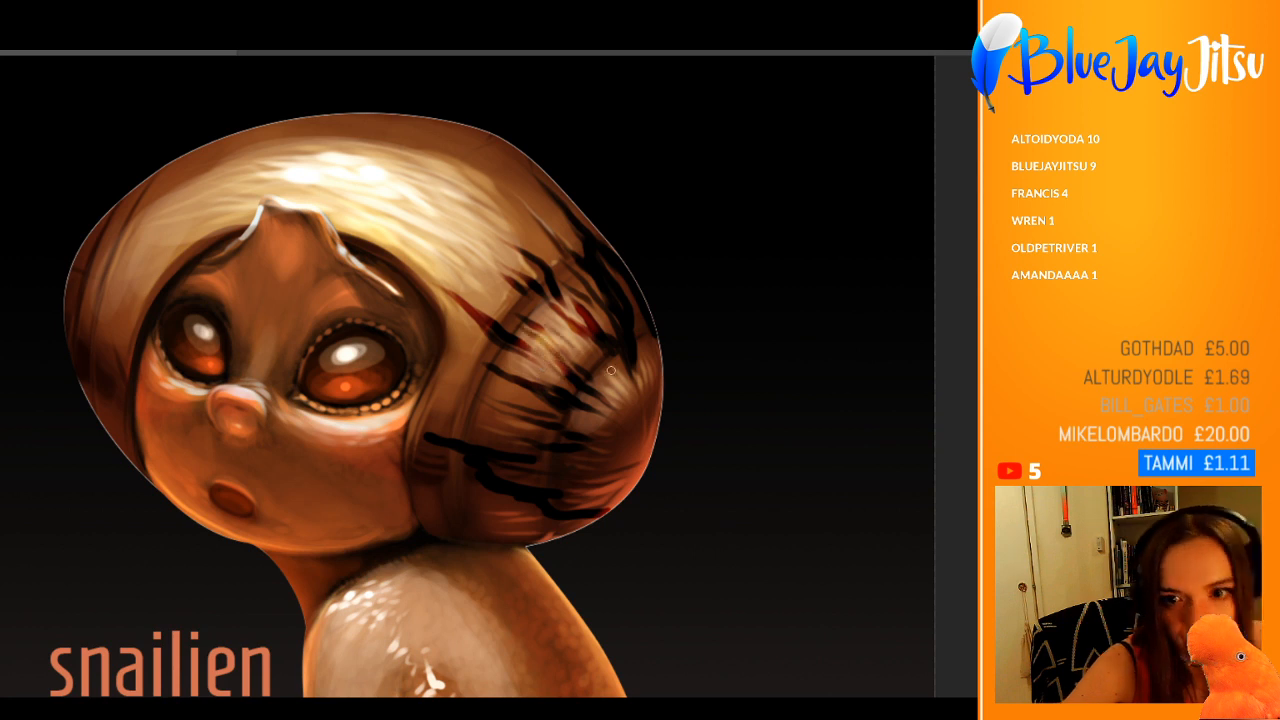
mouse_move(475, 253)
left_mouse_down()
mouse_move(396, 254)
mouse_move(452, 255)
left_mouse_up()
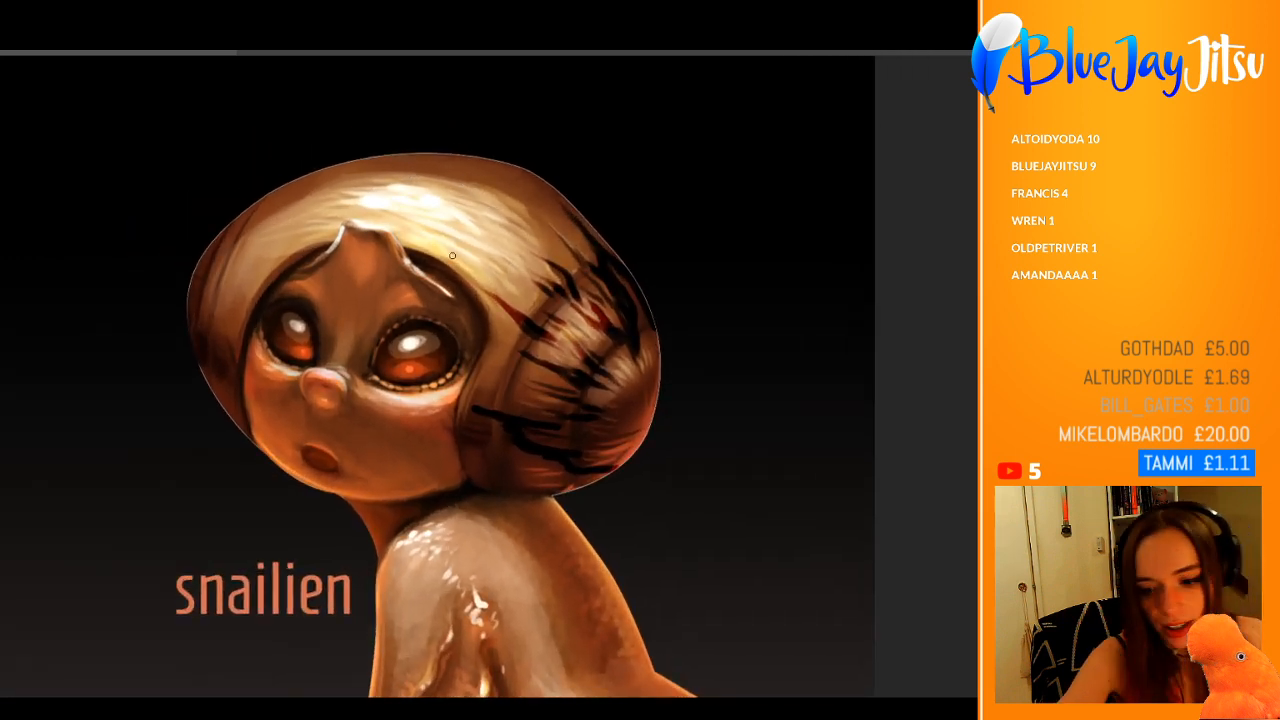
Step: Paint matching dark tapering stripes on the far side of the shell beside the face
left_click_drag(207, 250, 281, 218)
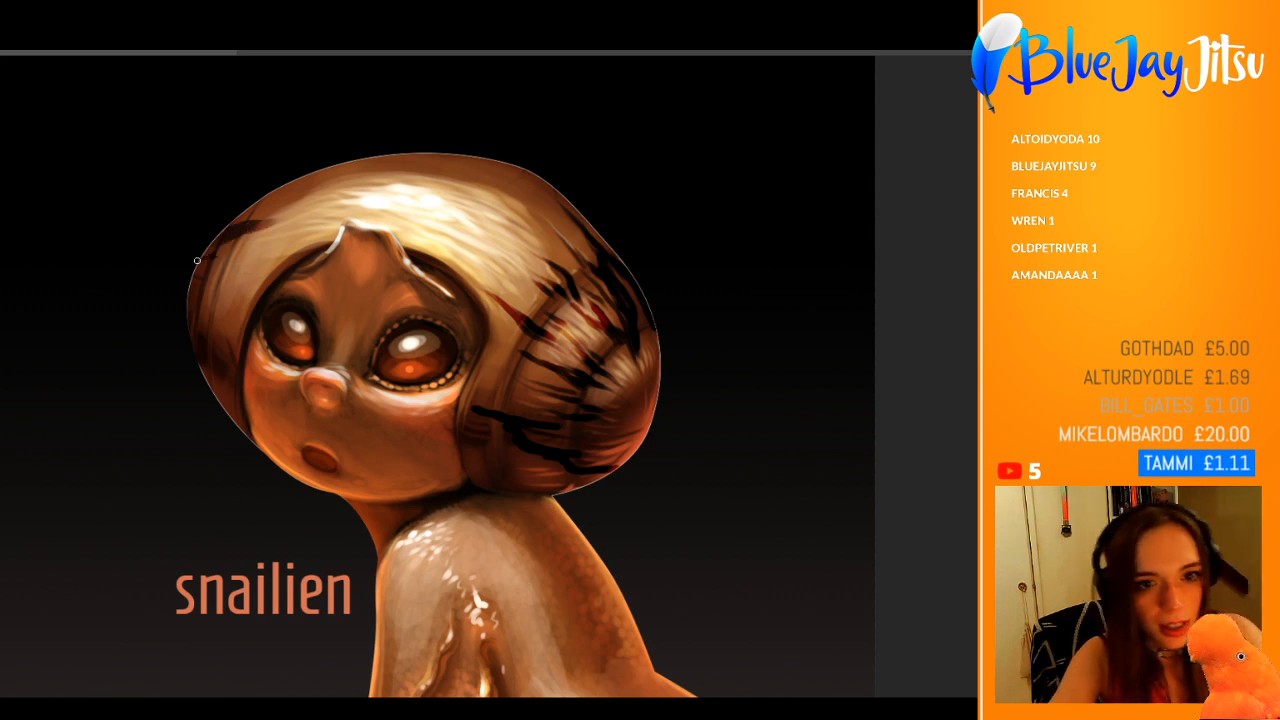
mouse_move(203, 259)
left_mouse_down()
mouse_move(268, 250)
mouse_move(219, 297)
mouse_move(235, 343)
left_mouse_up()
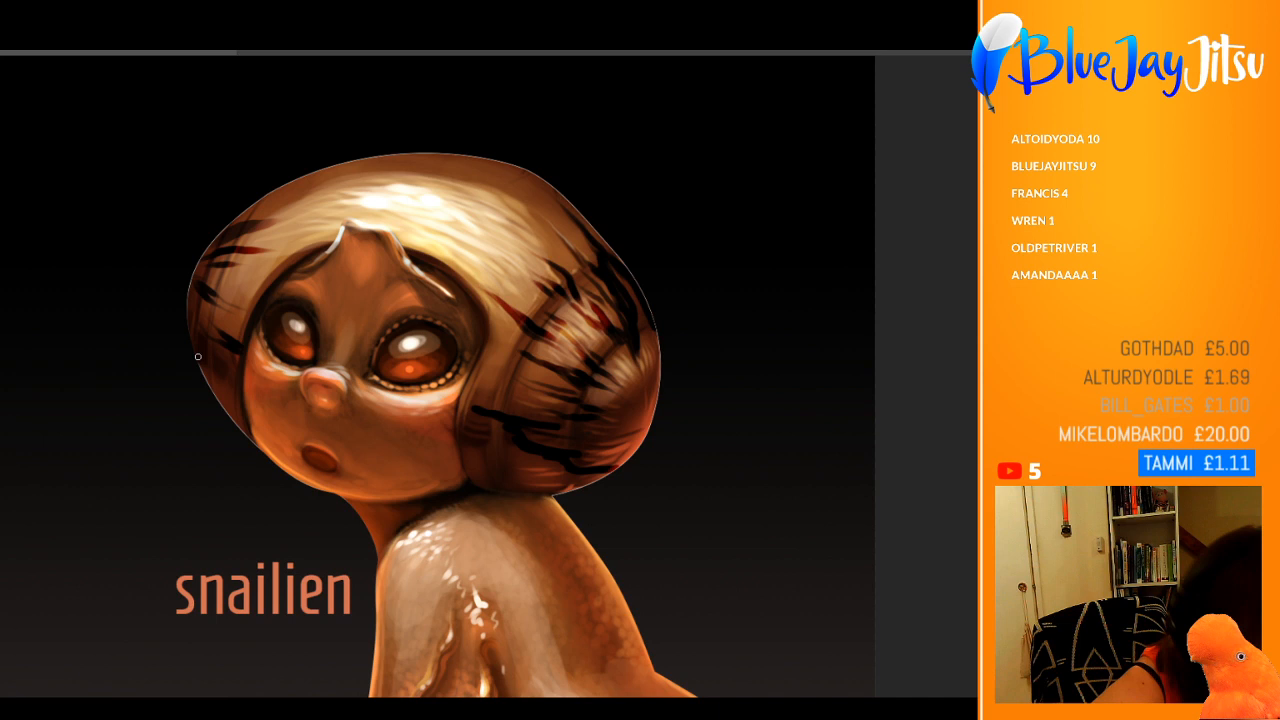
mouse_move(188, 299)
left_mouse_down()
mouse_move(207, 330)
mouse_move(226, 319)
left_mouse_up()
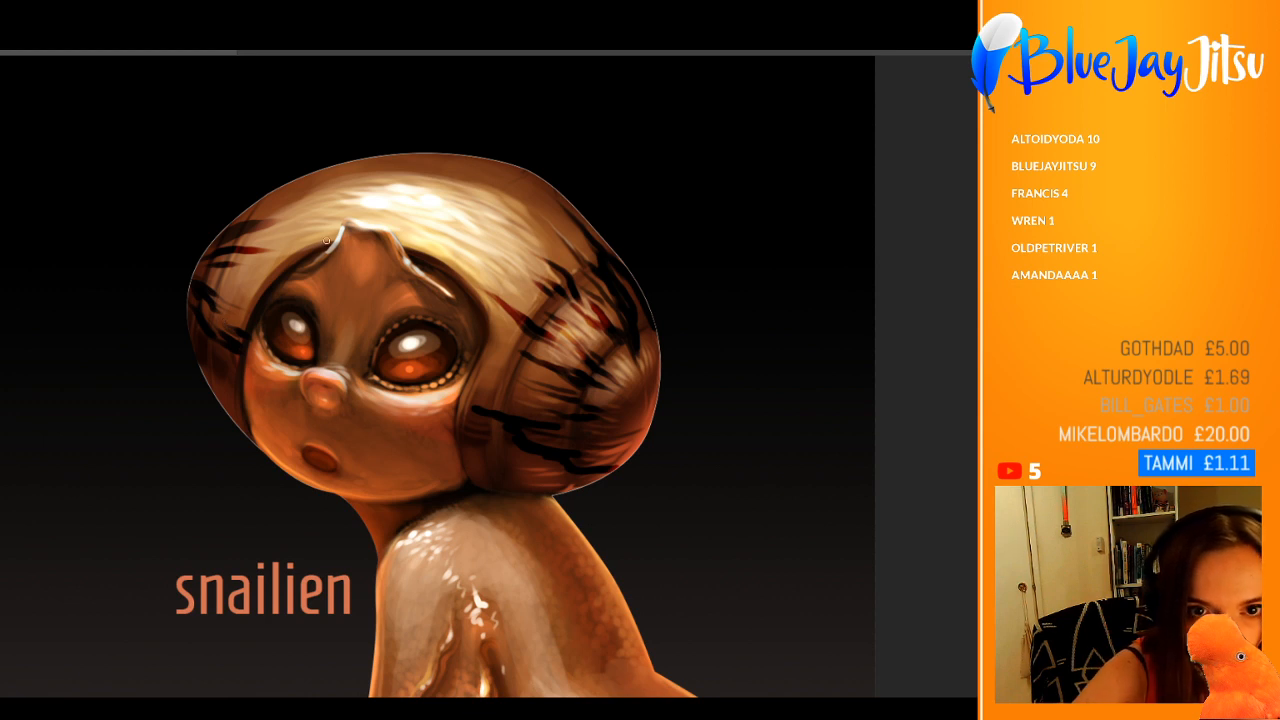
Step: Extend thin dark red streaks from the shell's far side onto the pale front band above the forehead
left_click_drag(326, 241, 284, 229)
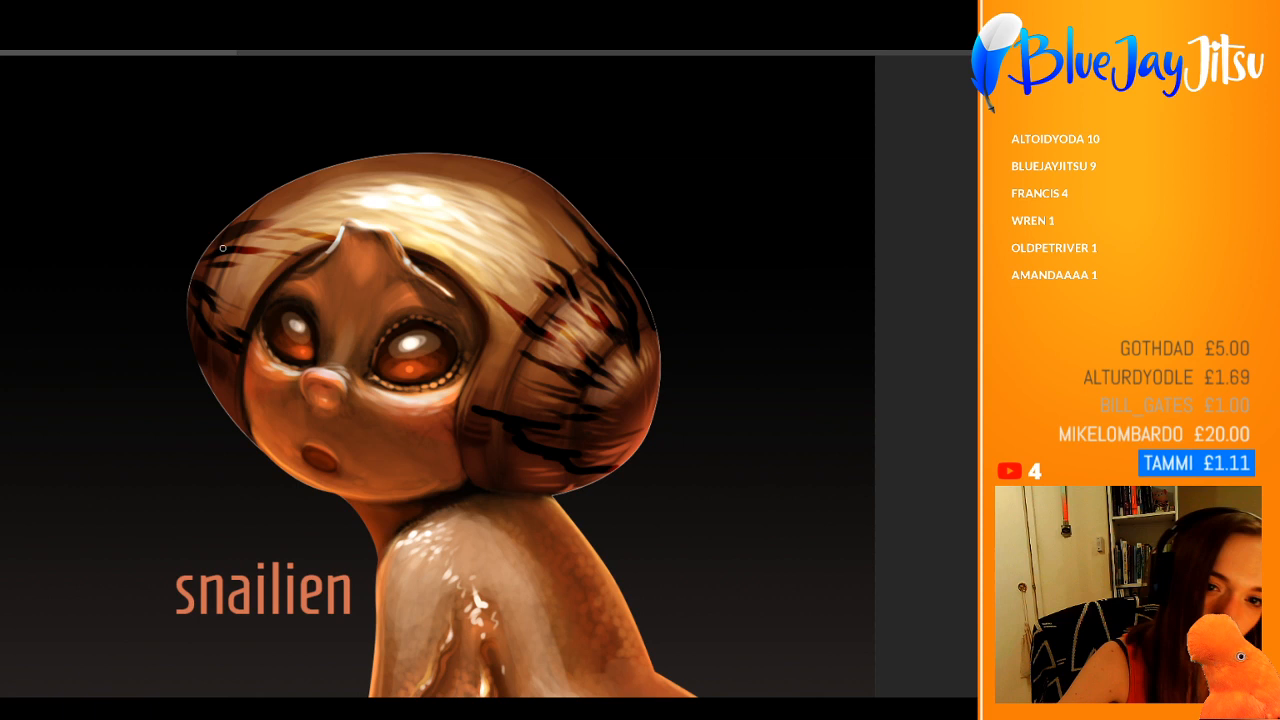
left_click_drag(350, 210, 252, 208)
left_click_drag(400, 167, 447, 167)
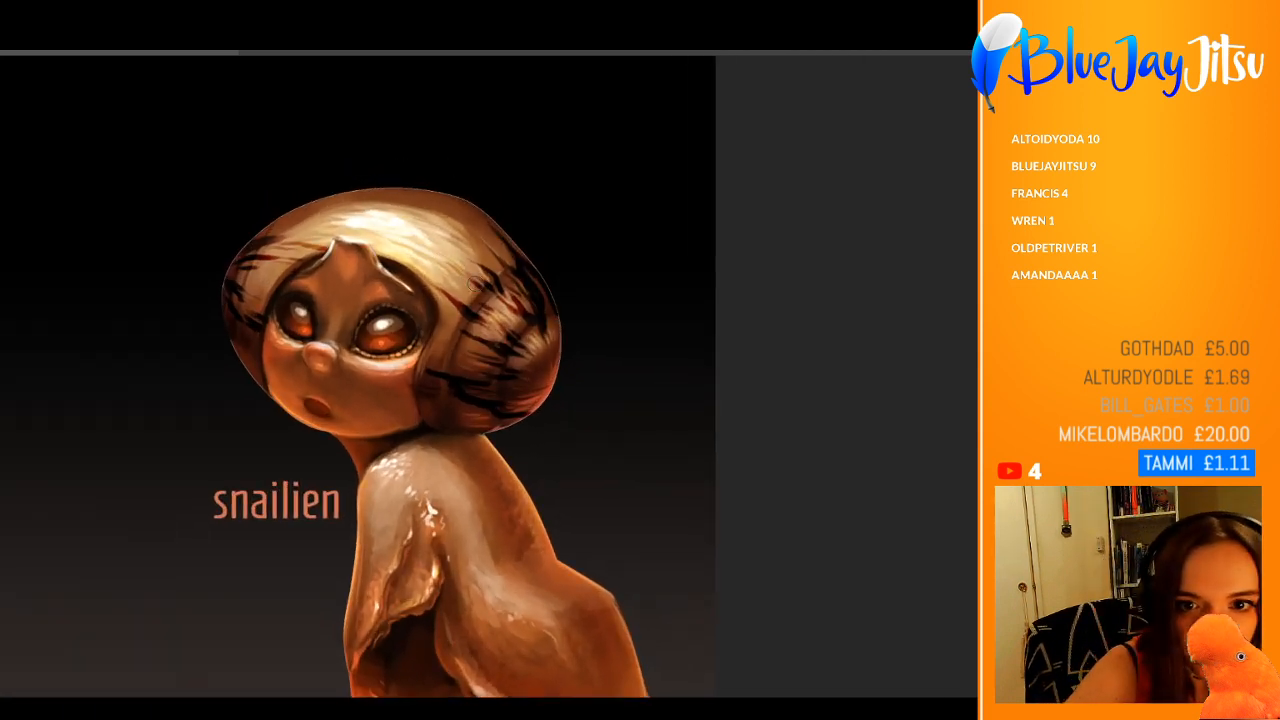
left_click_drag(446, 223, 500, 258)
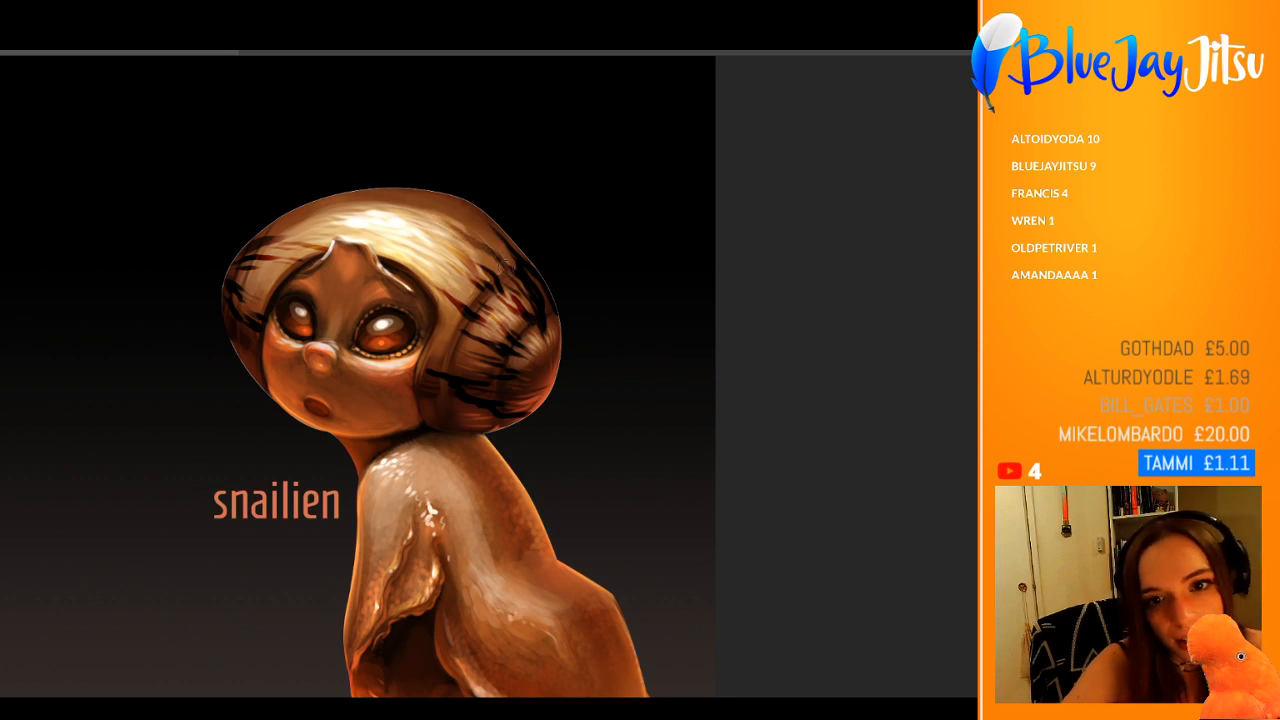
Step: Paint thin dark brown streaks across the top of the shell, from the back rim over to the far side
left_click_drag(420, 203, 525, 260)
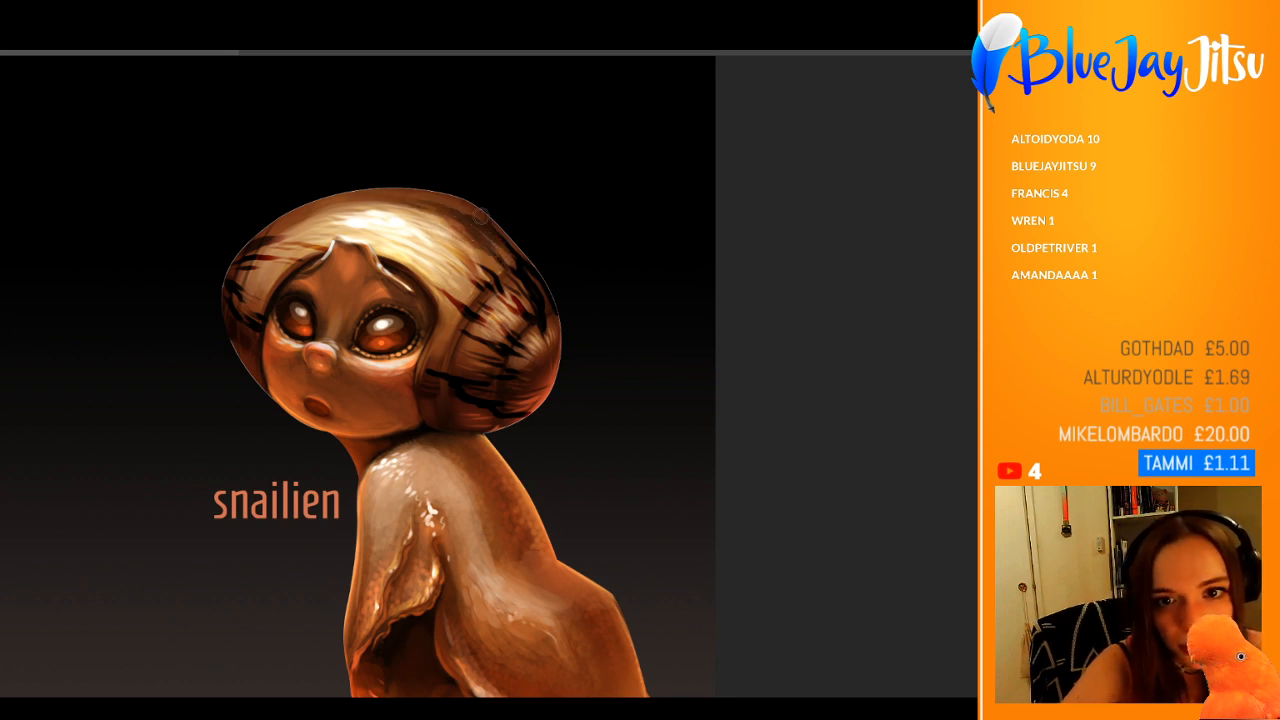
mouse_move(484, 223)
left_mouse_down()
mouse_move(440, 198)
mouse_move(366, 189)
mouse_move(298, 204)
mouse_move(386, 199)
left_mouse_up()
left_click_drag(254, 227, 354, 208)
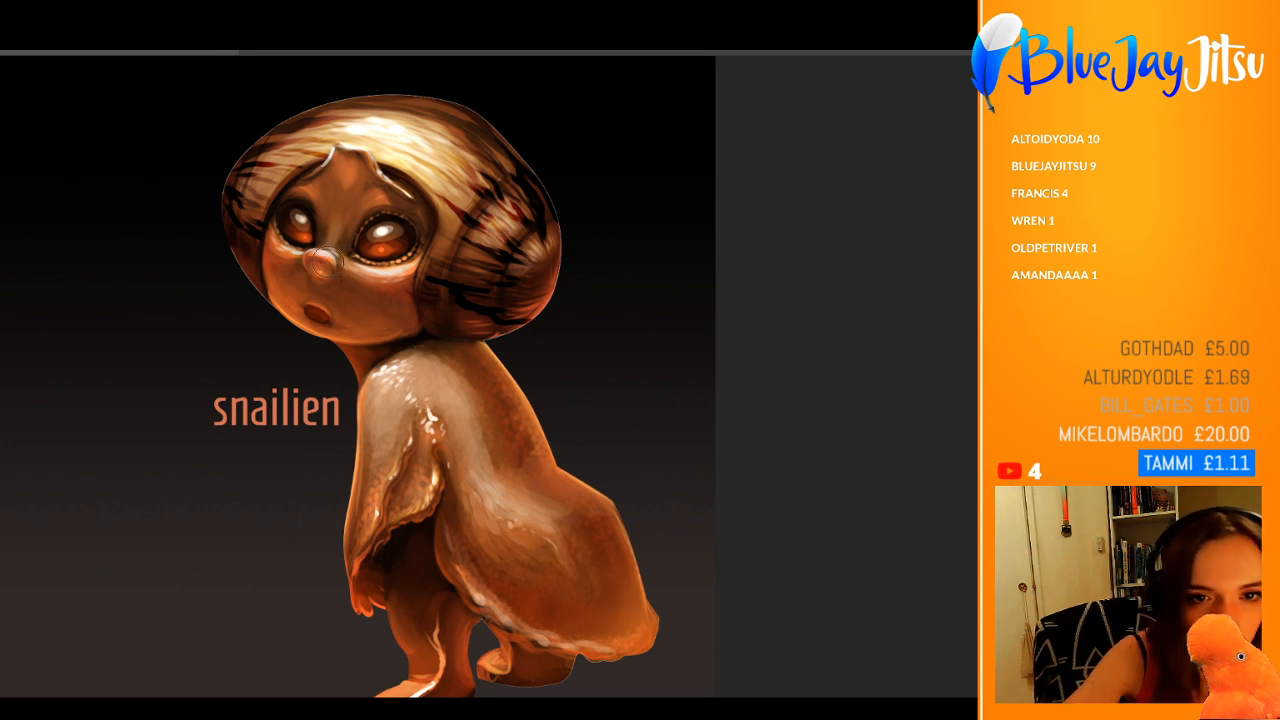
Step: Paint a soft pale patch over the nose, cheeks and mouth and try several layer blend modes to make it a warm orange glow
left_click_drag(322, 260, 349, 287)
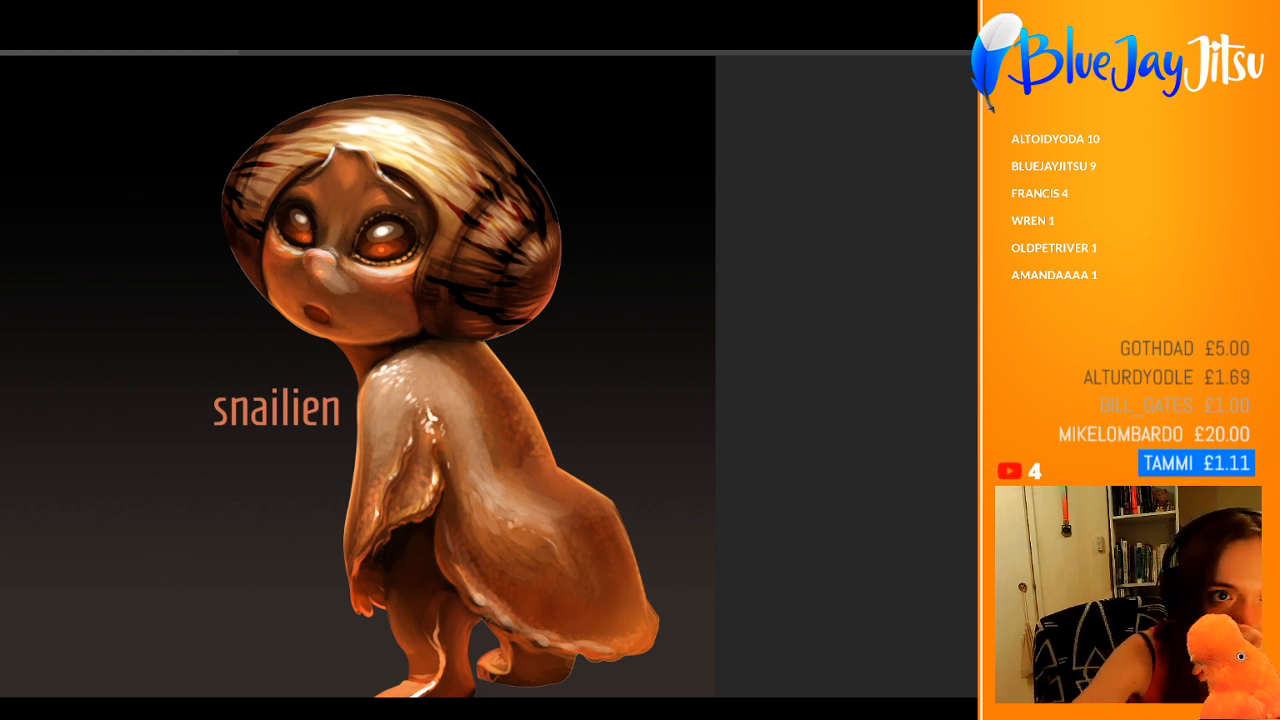
mouse_move(328, 268)
left_mouse_down()
mouse_move(373, 284)
mouse_move(331, 262)
mouse_move(302, 268)
mouse_move(339, 303)
mouse_move(405, 288)
left_mouse_up()
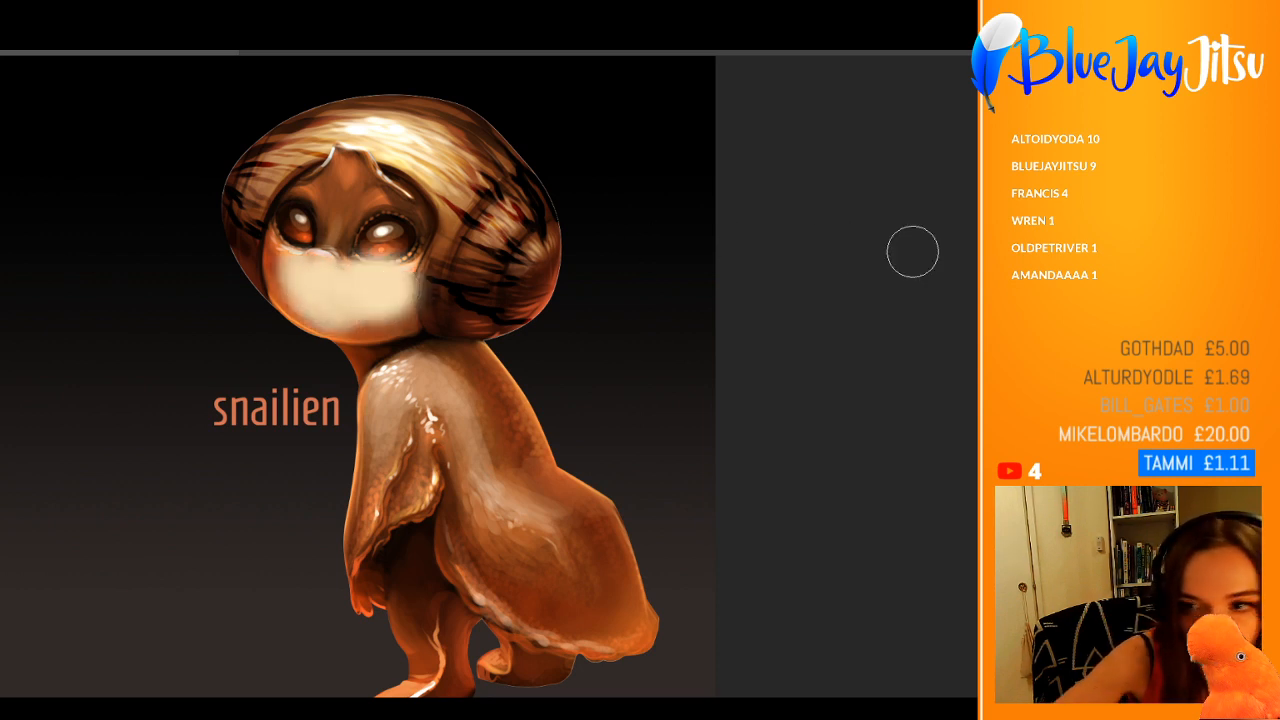
key("ctrl+z")
key("ctrl+z")
key("ctrl+z")
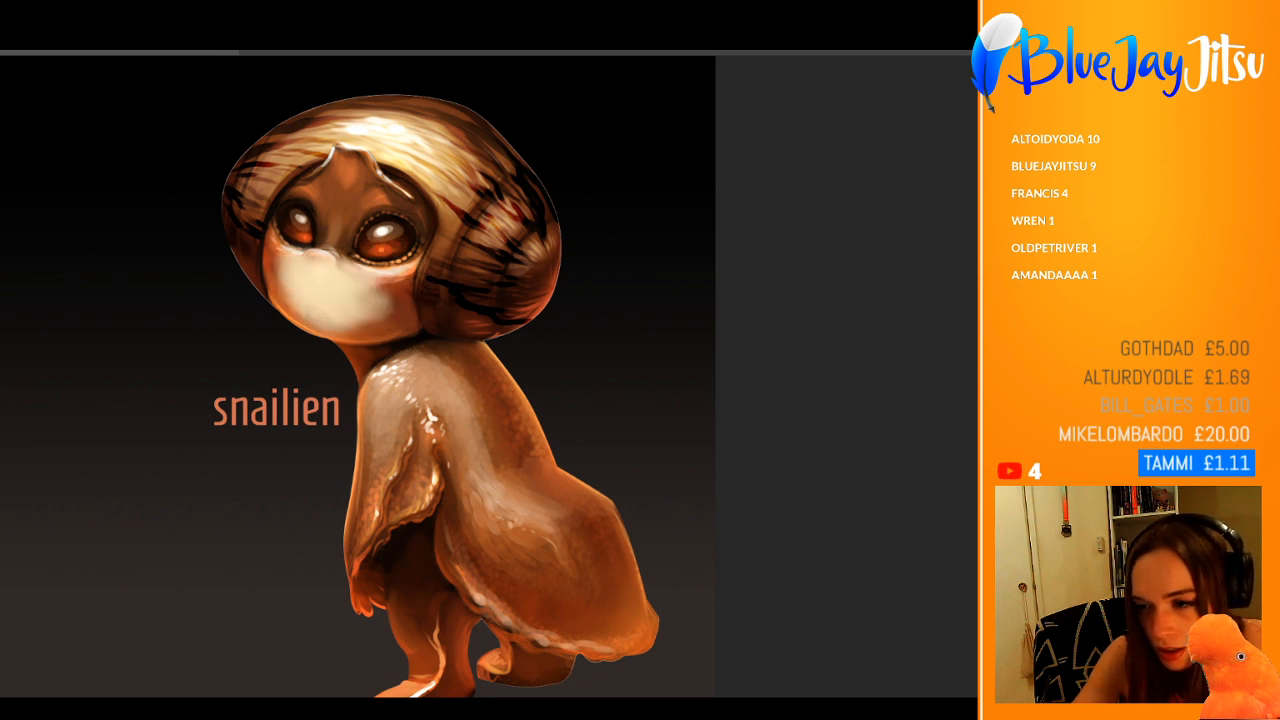
key("Down")
key("Down")
key("Down")
key("Down")
key("Down")
key("Down")
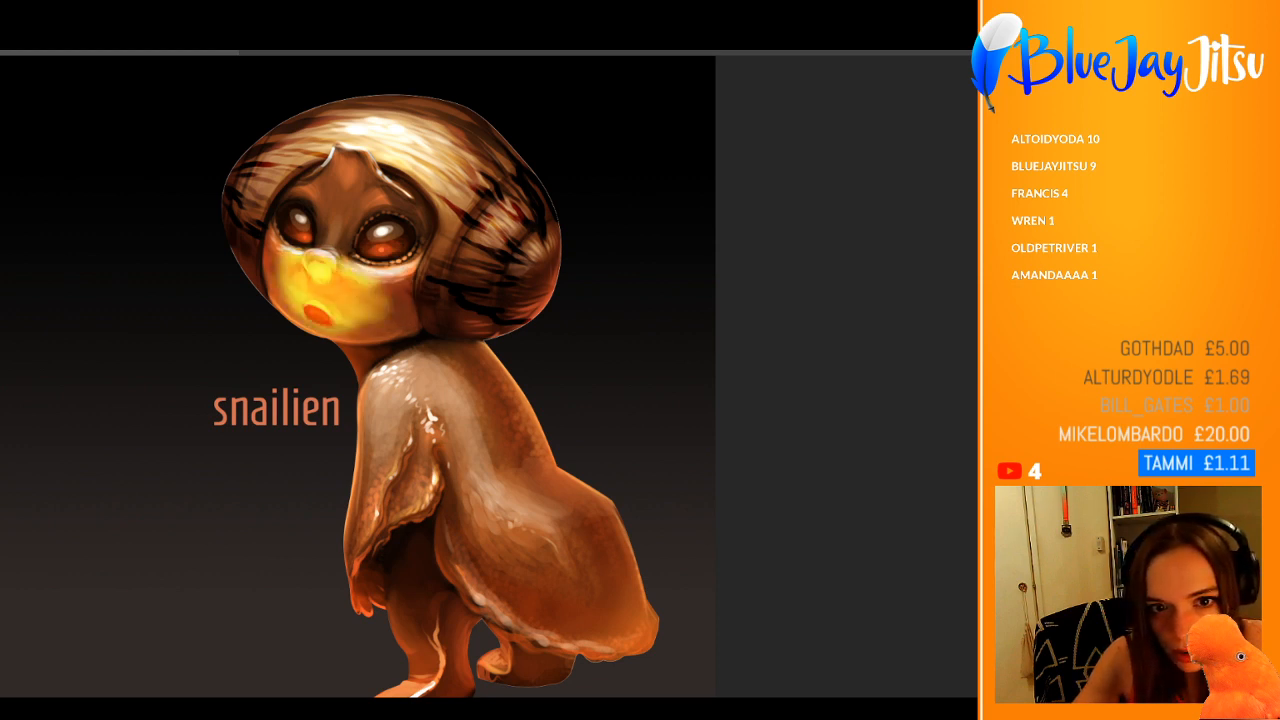
key("Down")
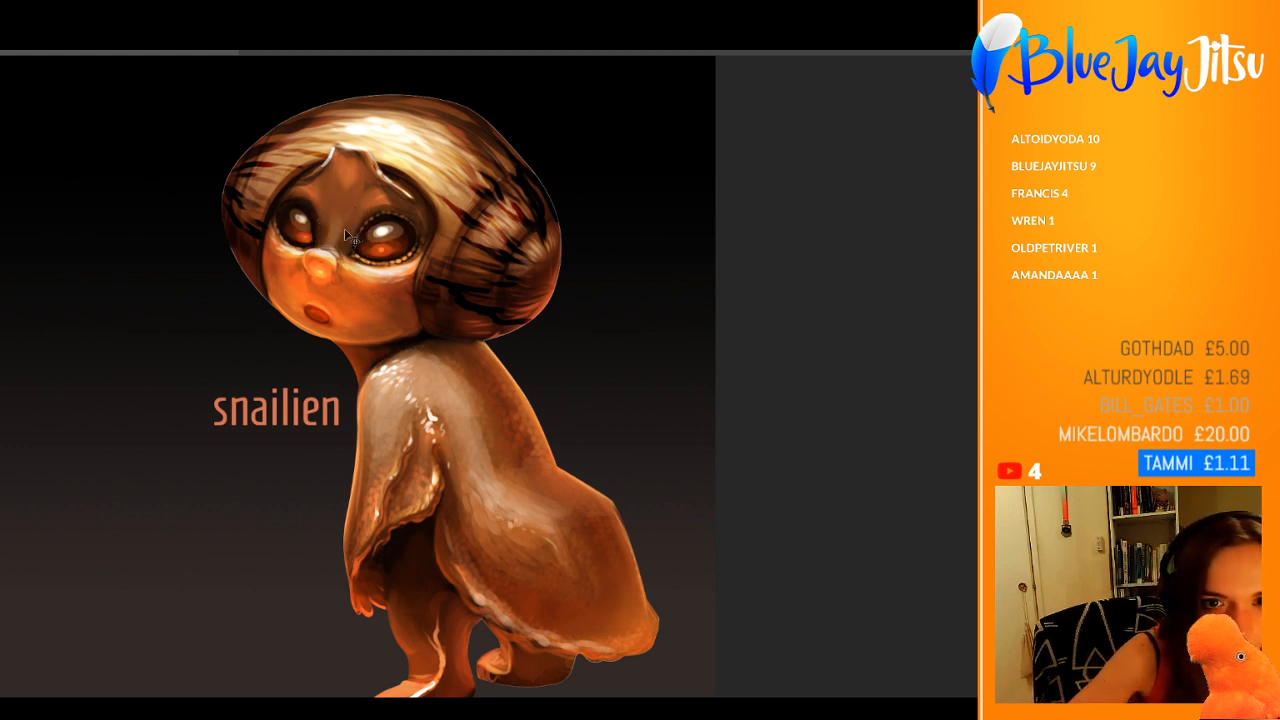
Step: Extend the warm glow onto the forehead between the eyes, the hand and sleeve hem, and the rear edge of the mantle
key("b")
mouse_move(329, 241)
left_mouse_down()
mouse_move(325, 210)
mouse_move(344, 205)
left_mouse_up()
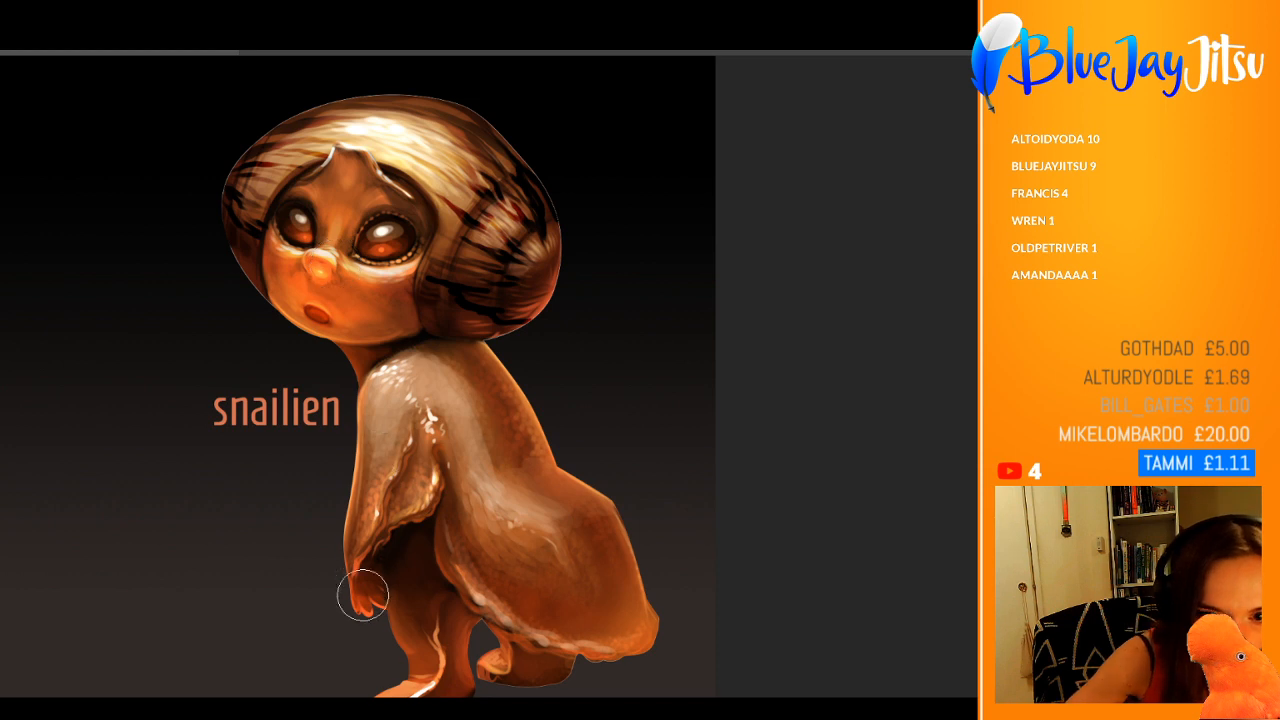
mouse_move(361, 582)
left_mouse_down()
mouse_move(386, 481)
mouse_move(432, 518)
mouse_move(388, 567)
left_mouse_up()
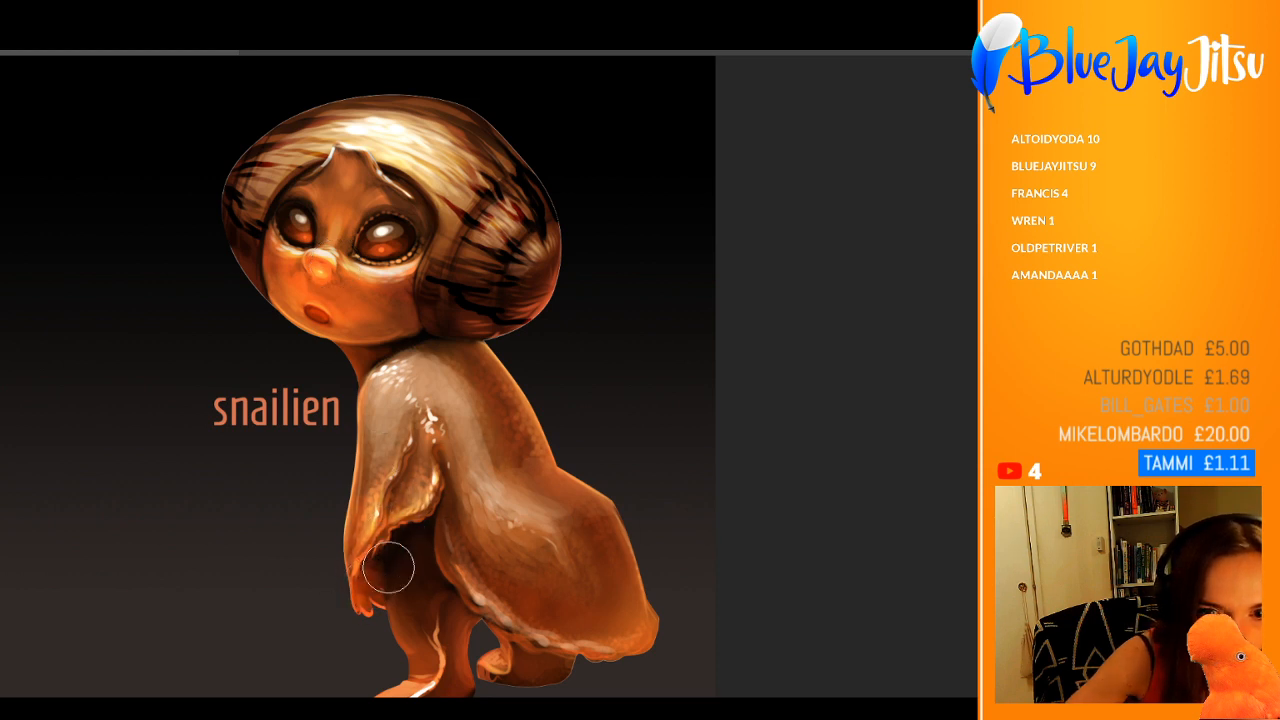
left_click_drag(543, 626, 645, 624)
key("v")
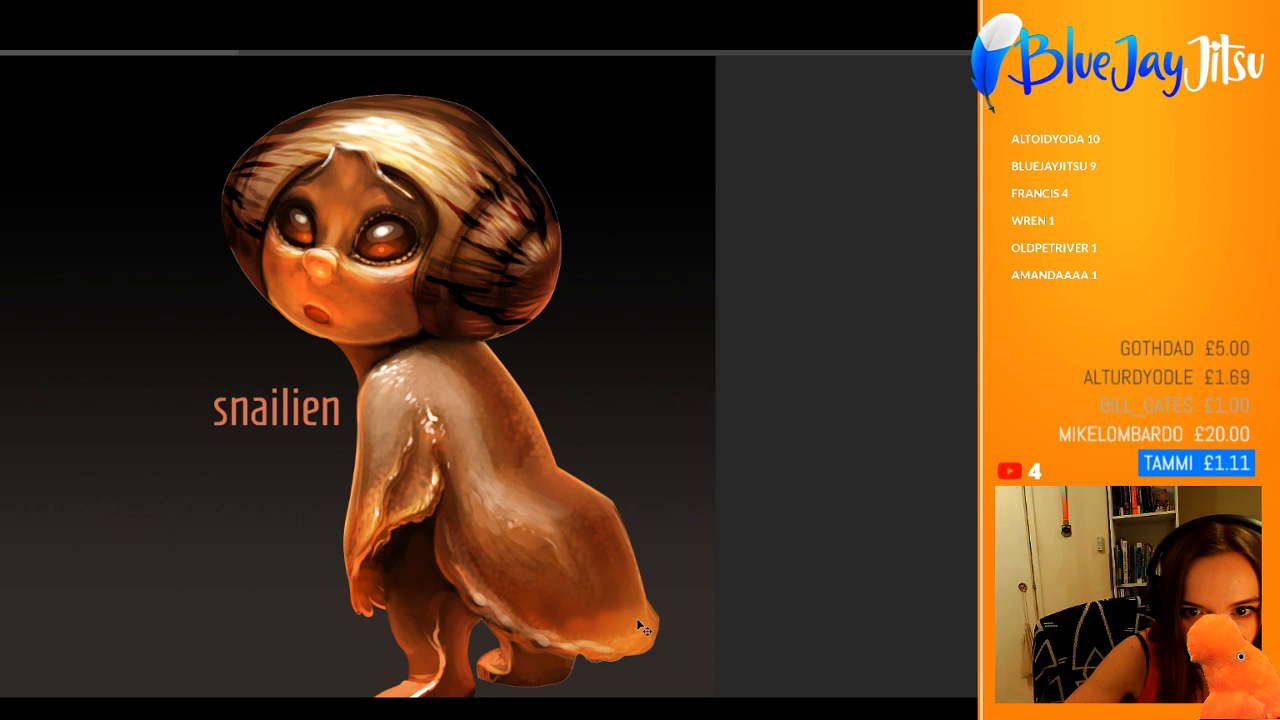
Step: Compare further blend modes for the glow painted on the face, sleeve and mantle
key("ctrl+z")
key("ctrl+z")
key("ctrl+z")
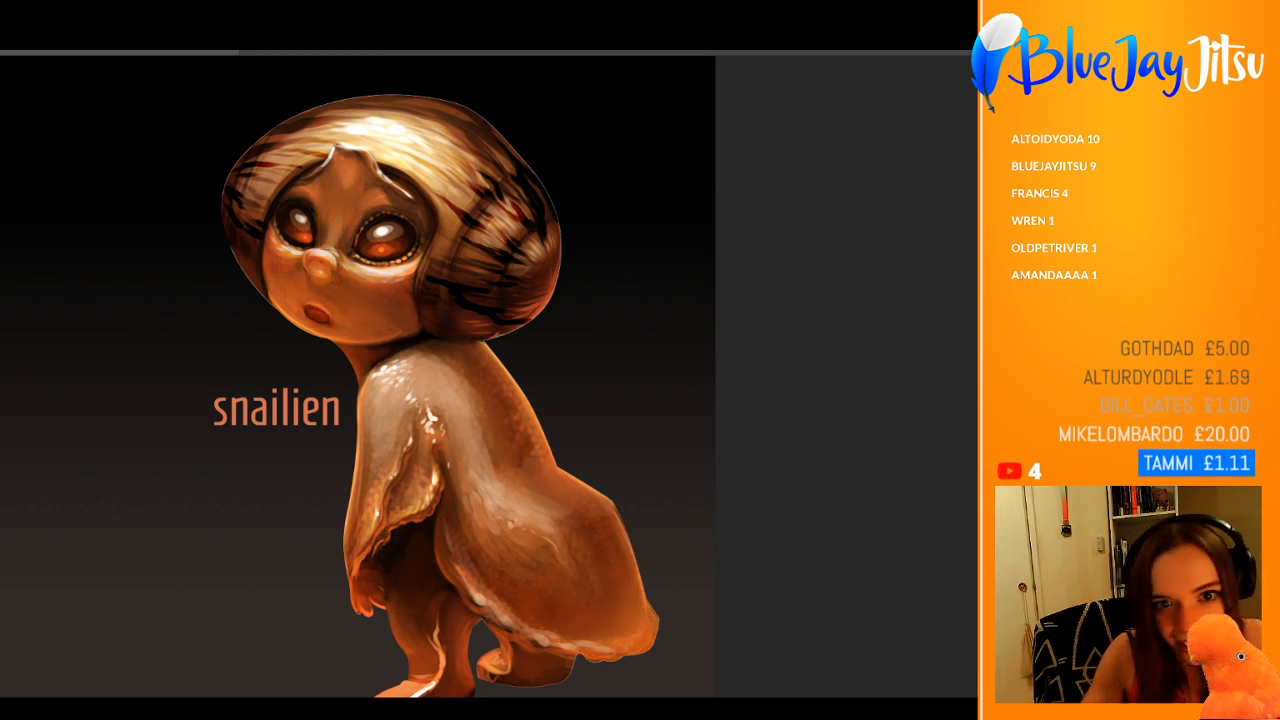
key("ctrl+z")
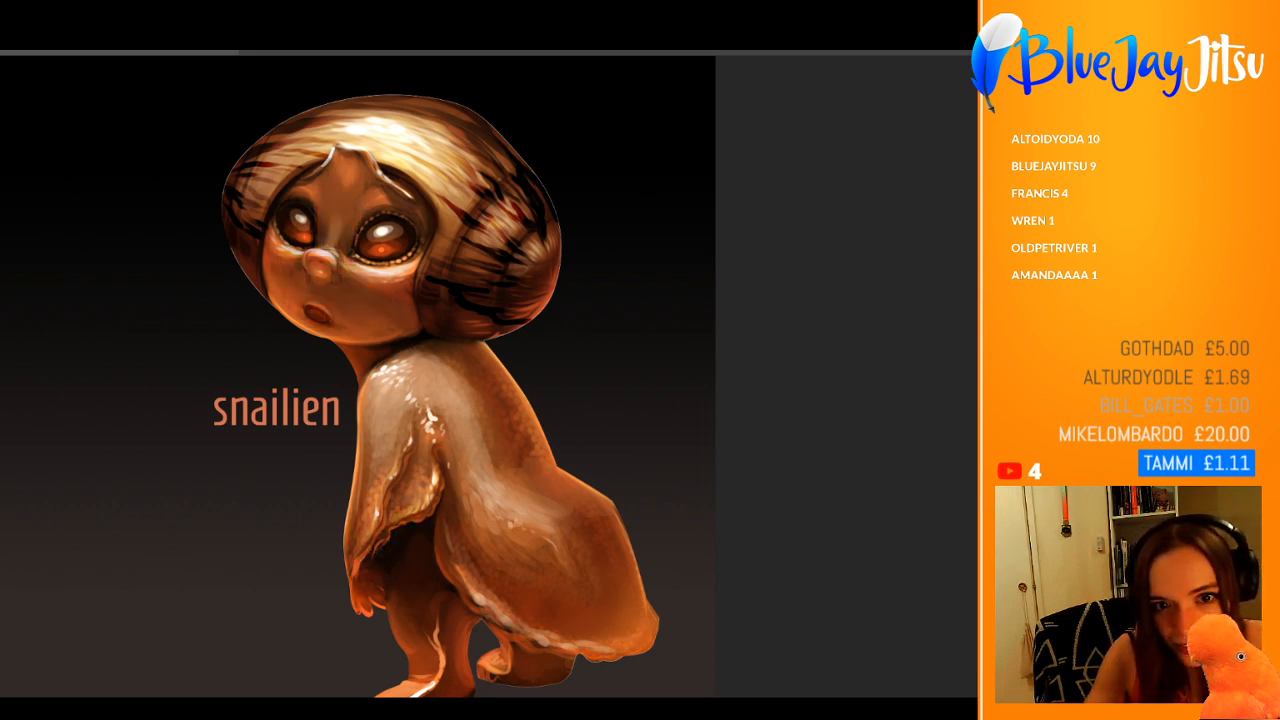
key("ctrl+shift+z")
key("ctrl+shift+z")
key("ctrl+z")
key("ctrl+shift+z")
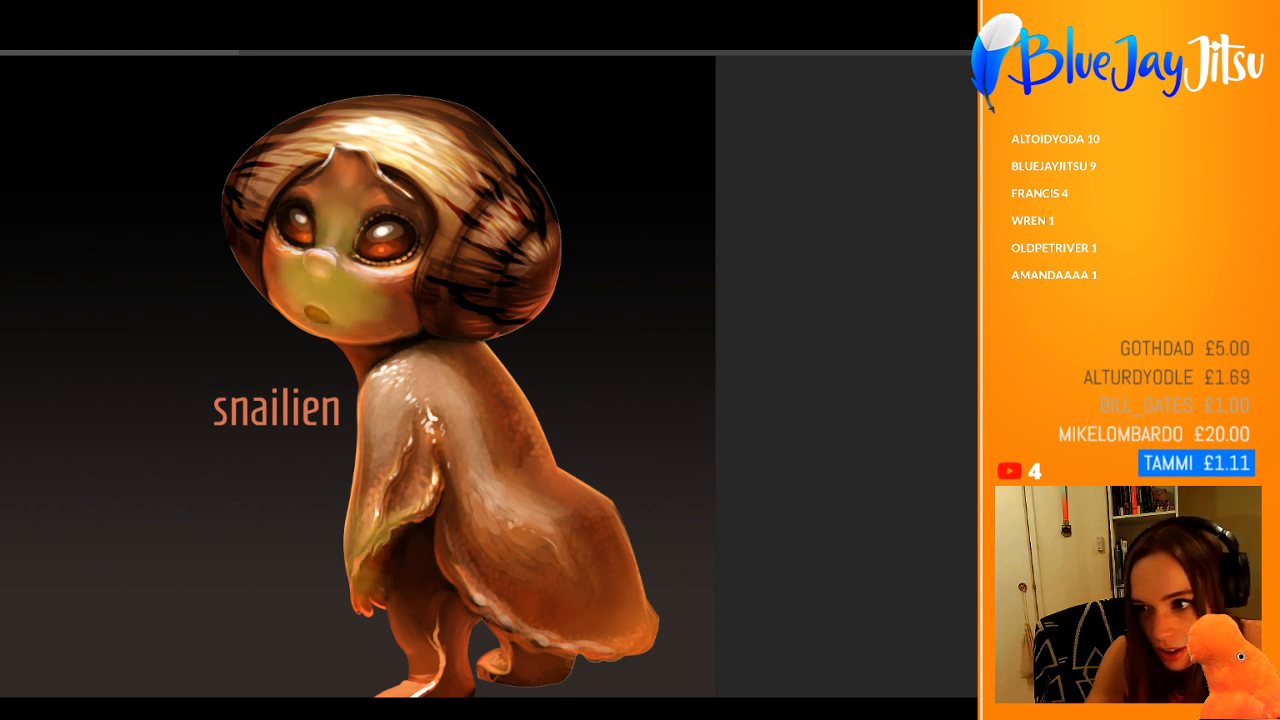
key("ctrl+shift+z")
key("ctrl+z")
key("ctrl+z")
key("ctrl+shift+z")
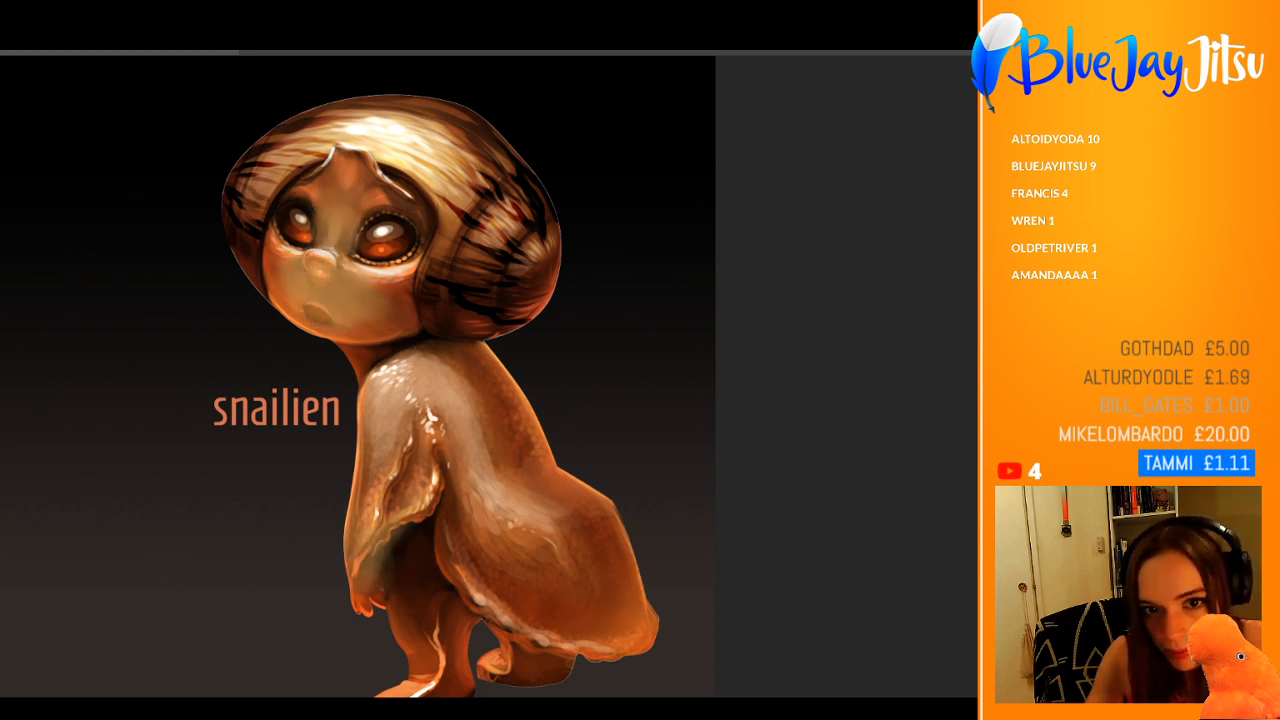
key("ctrl+z")
key("ctrl+shift+z")
key("Down")
key("Down")
key("Down")
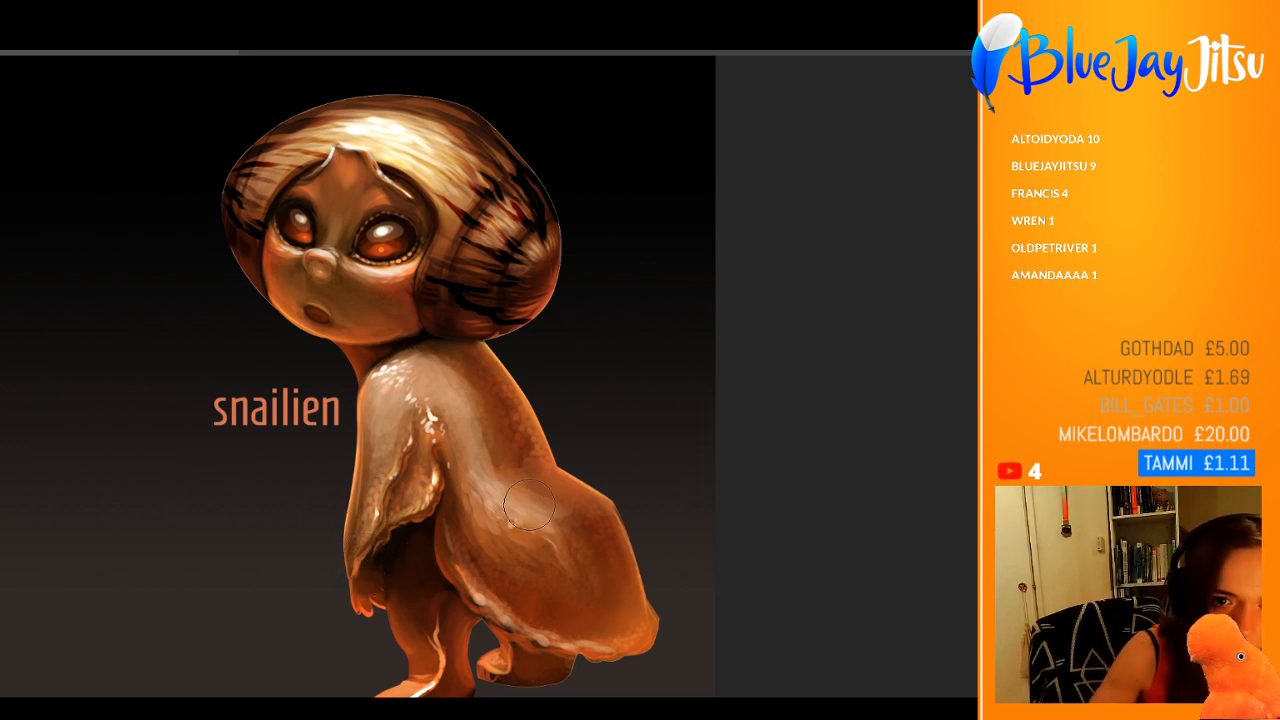
key("ctrl+a")
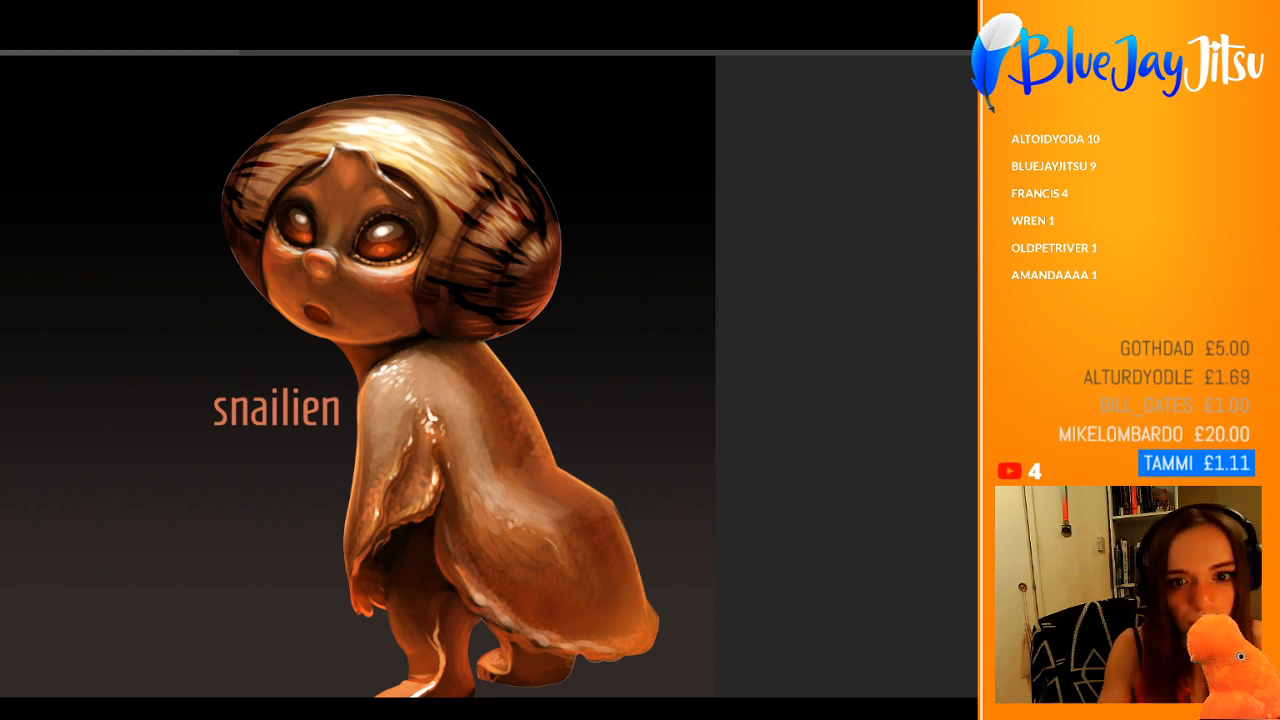
Step: Sample nearby skin tones and soften the bright white highlights on the shoulder and along the arm fold
left_click(387, 337, "alt")
left_click(438, 342, "alt")
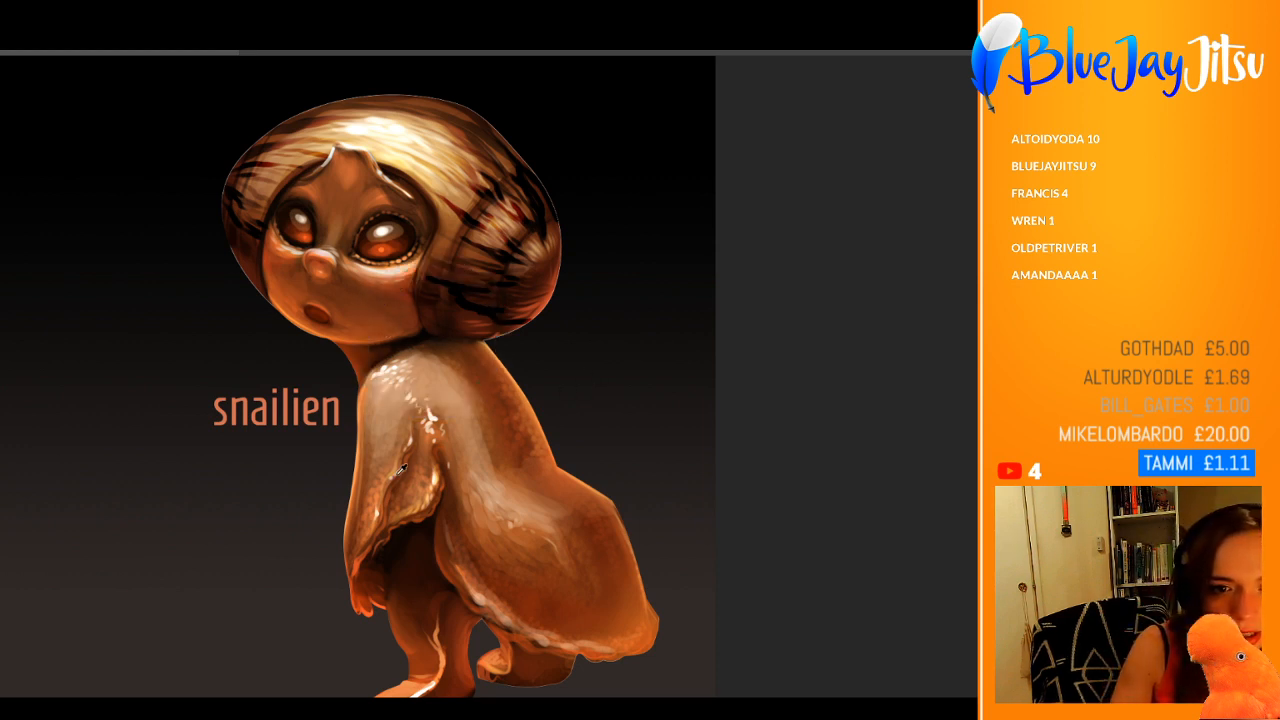
scroll(390, 462, "up", 1)
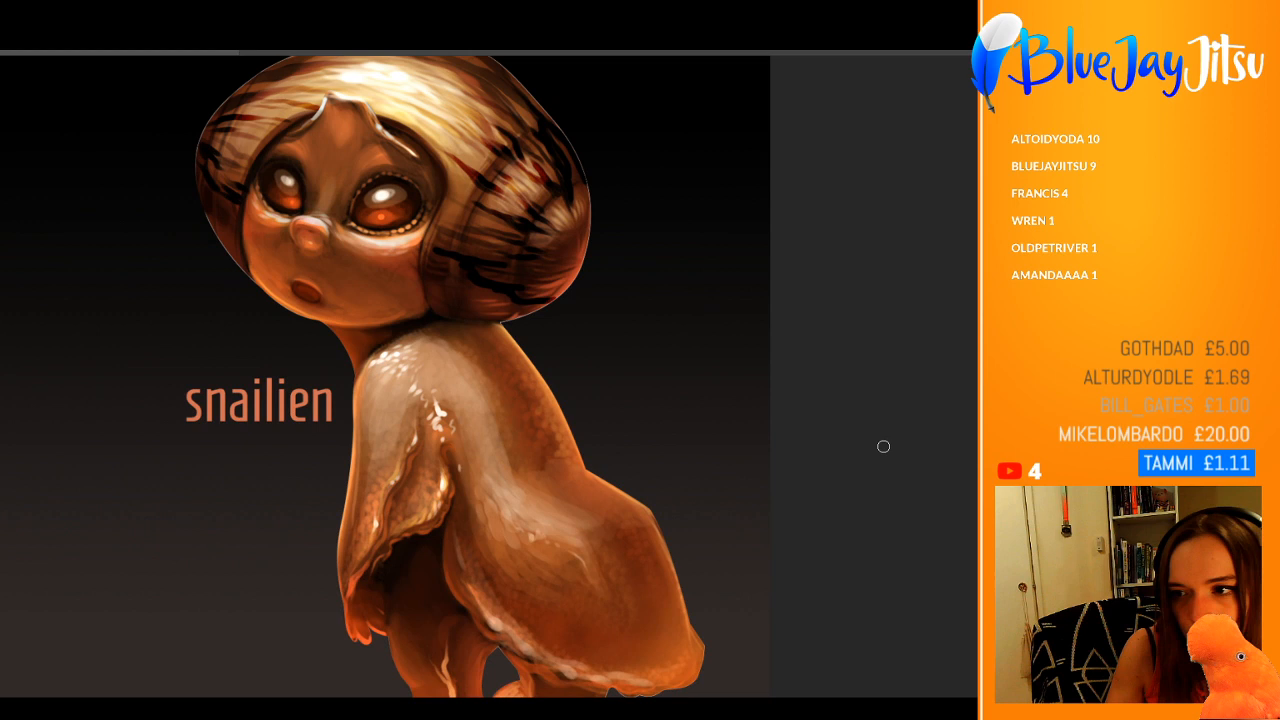
left_click(370, 401, "alt")
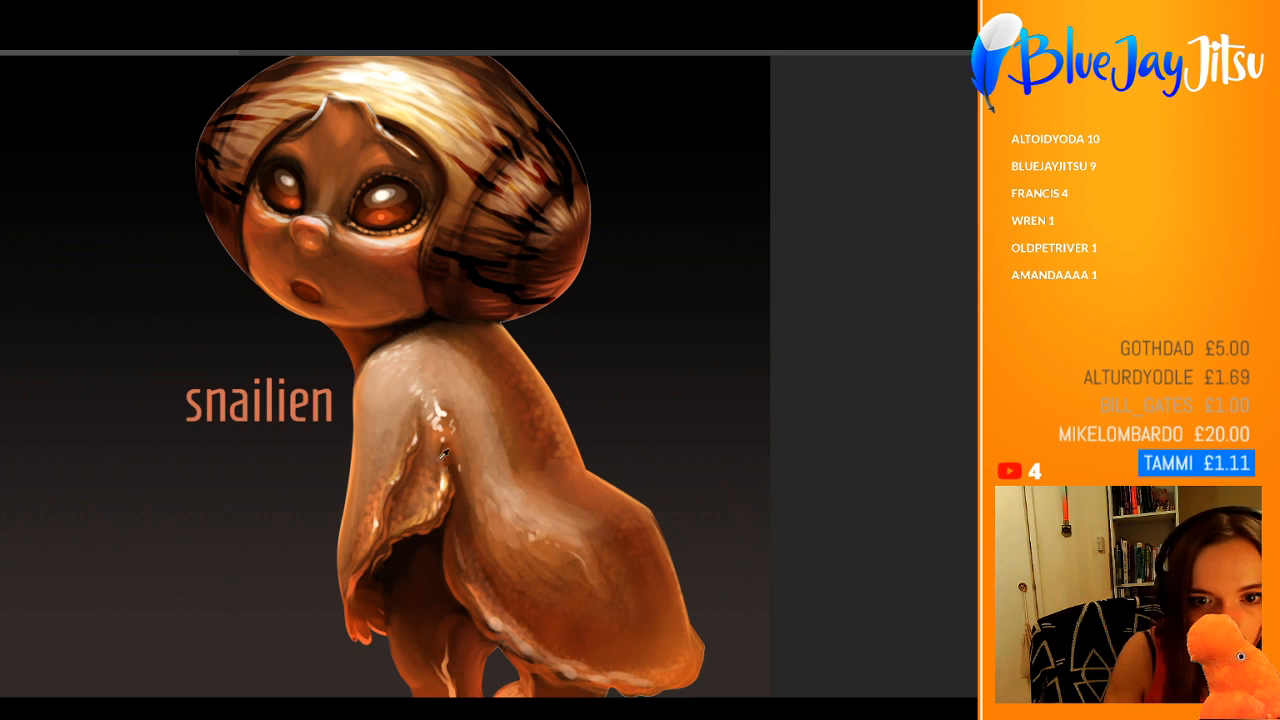
left_click(437, 414, "alt")
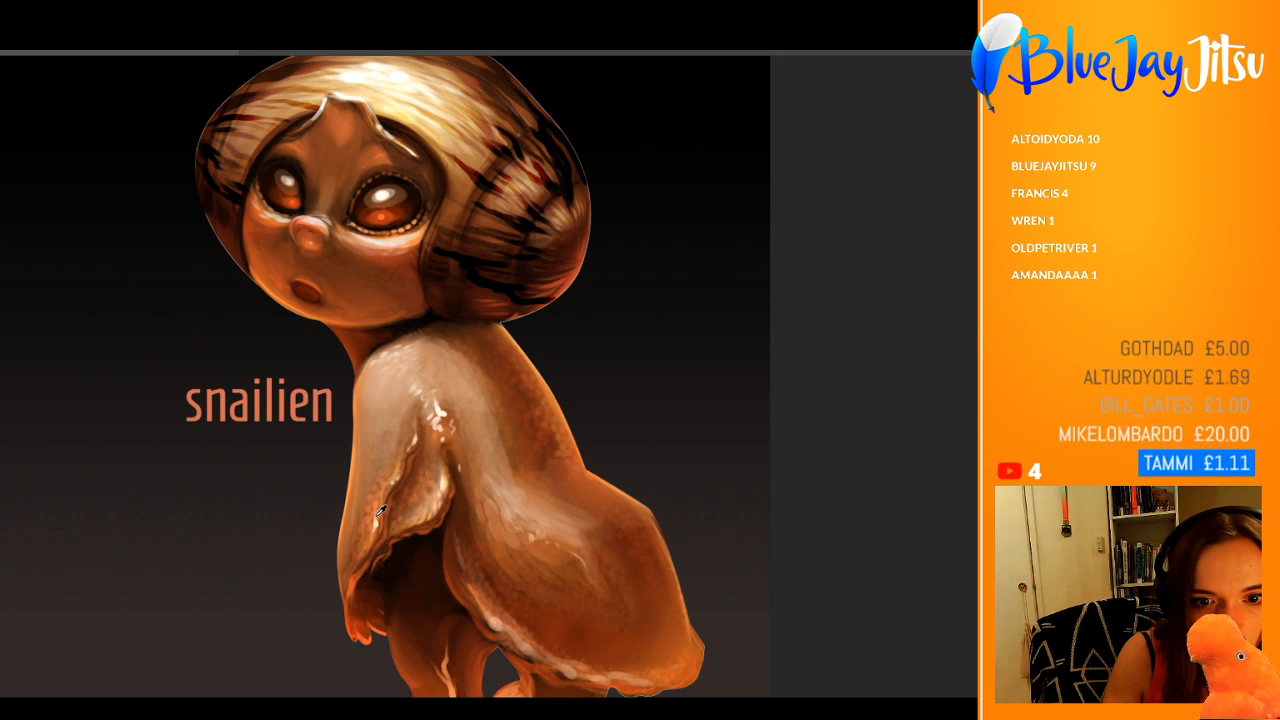
left_click(380, 512, "alt")
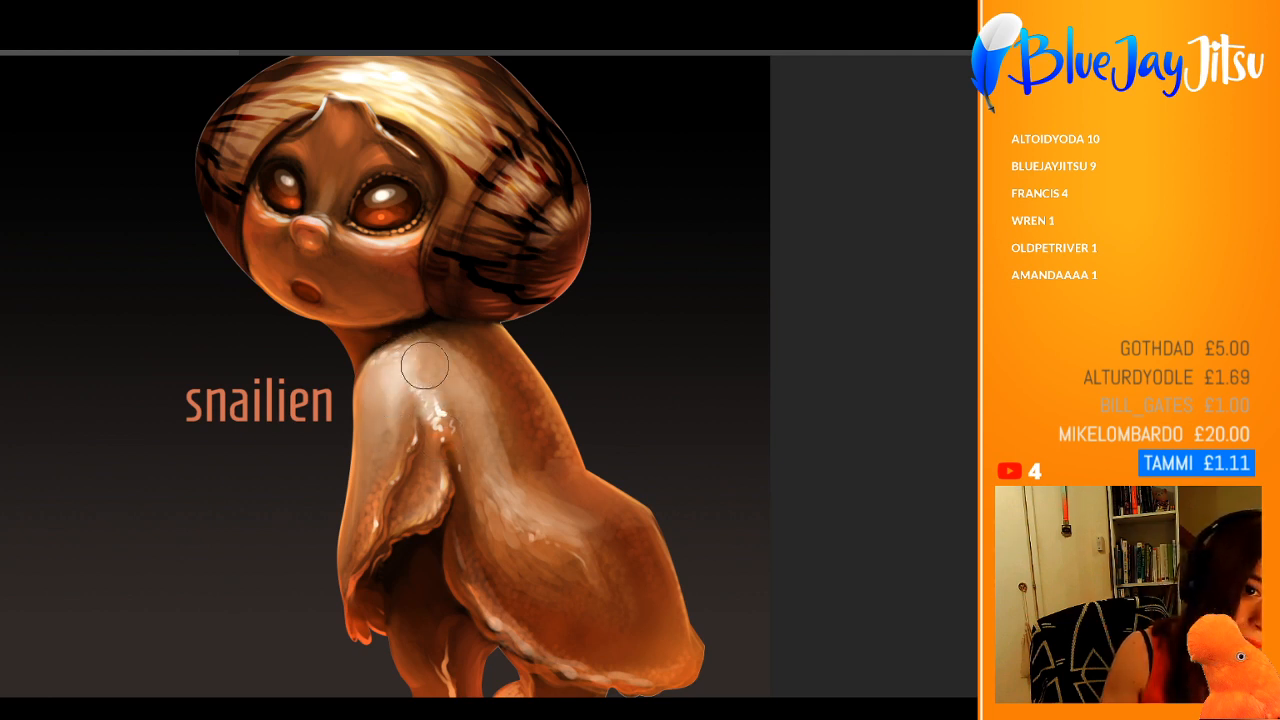
Step: Undo the soft pale stroke over the shoulder
key("ctrl+z")
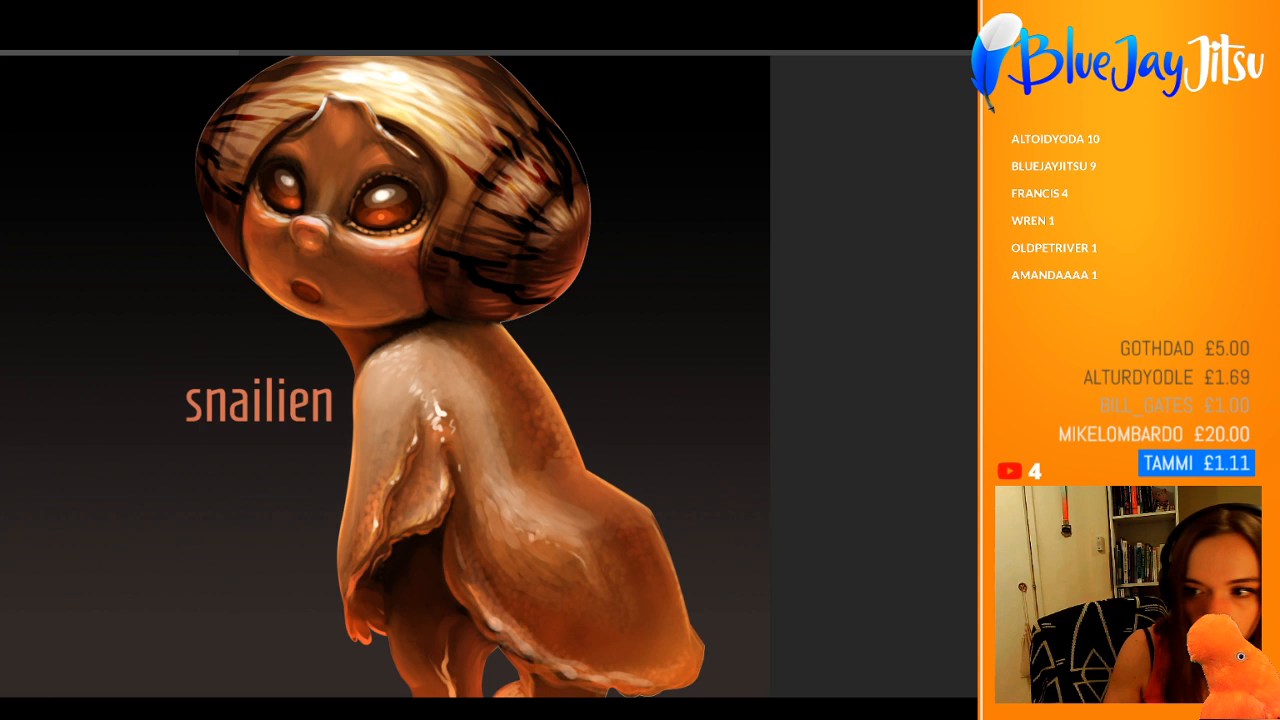
key("ctrl+z")
key("ctrl+shift+z")
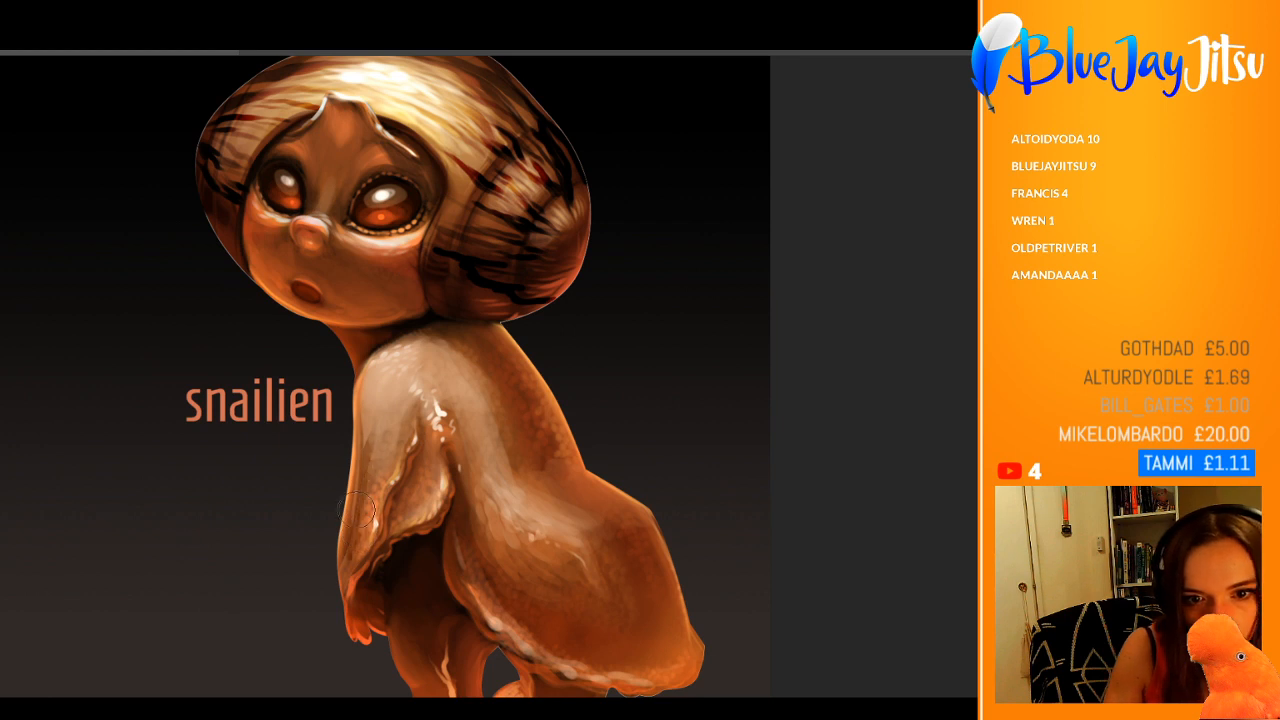
Step: Review the whole figure from a distance and the face and shell up close
left_click_drag(383, 433, 310, 455)
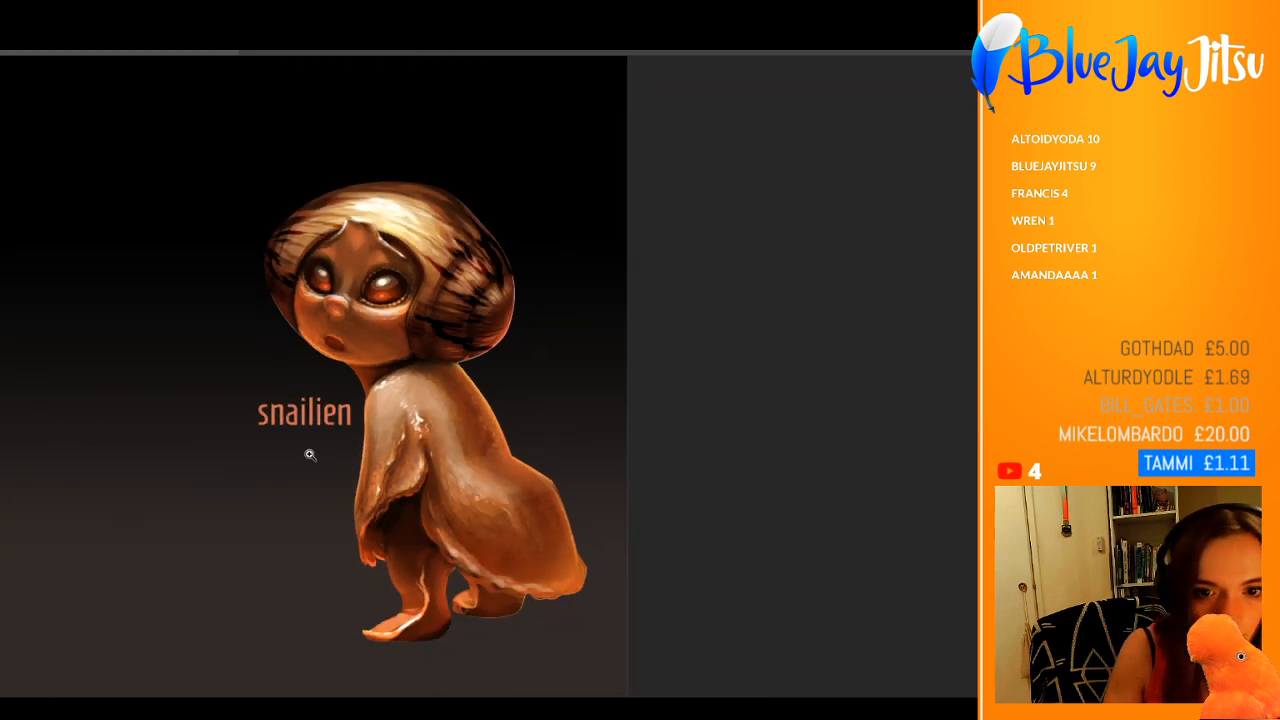
key("ctrl+0")
left_click_drag(656, 357, 728, 362)
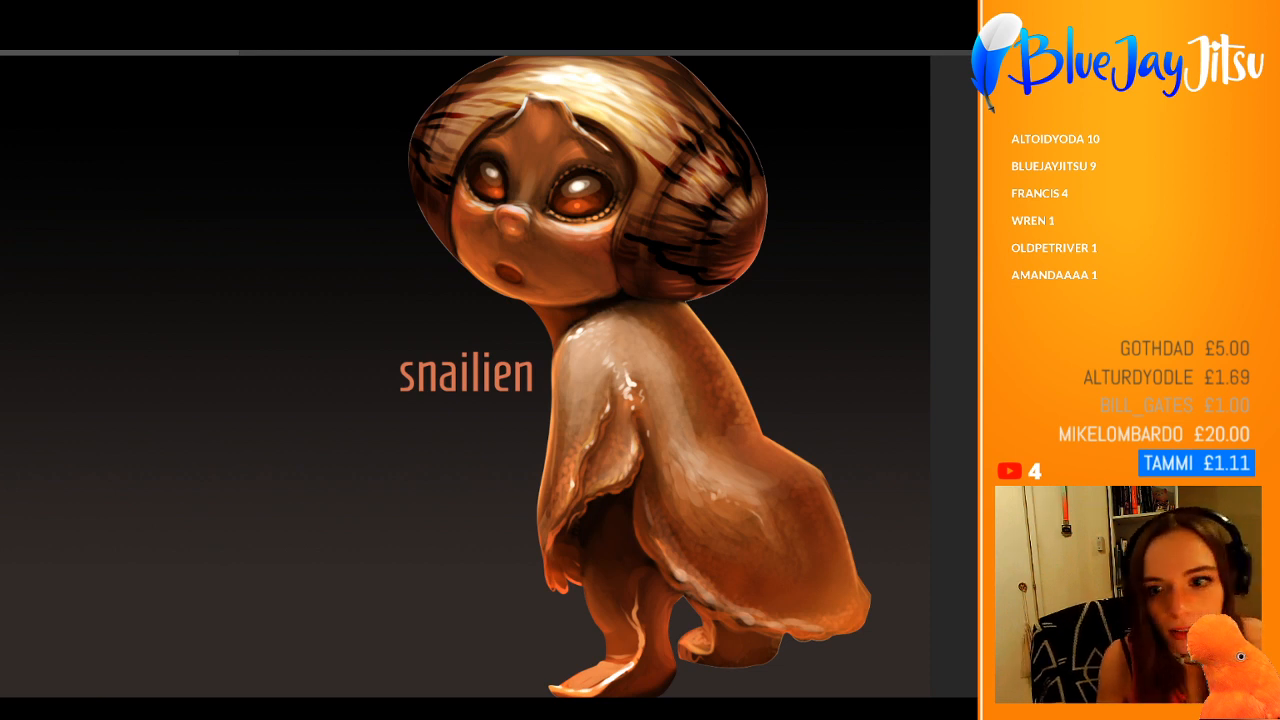
left_click_drag(678, 381, 625, 385)
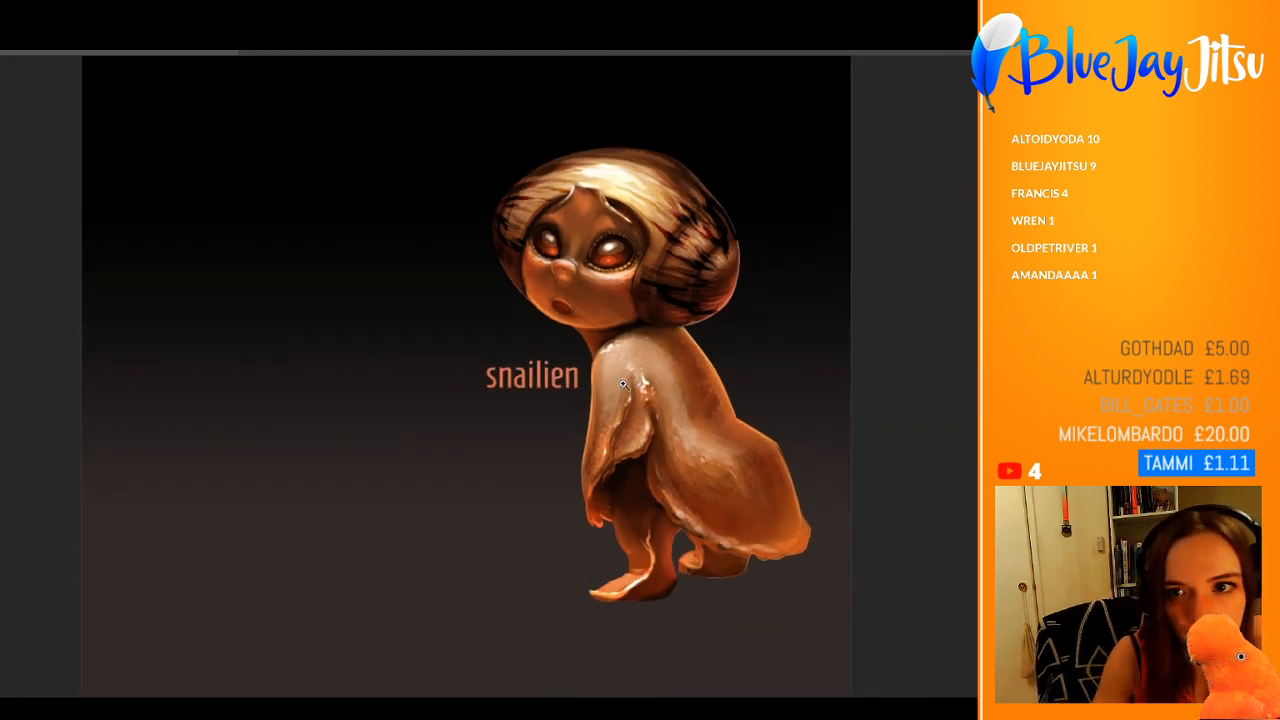
left_click_drag(746, 213, 795, 248)
left_click_drag(621, 241, 672, 246)
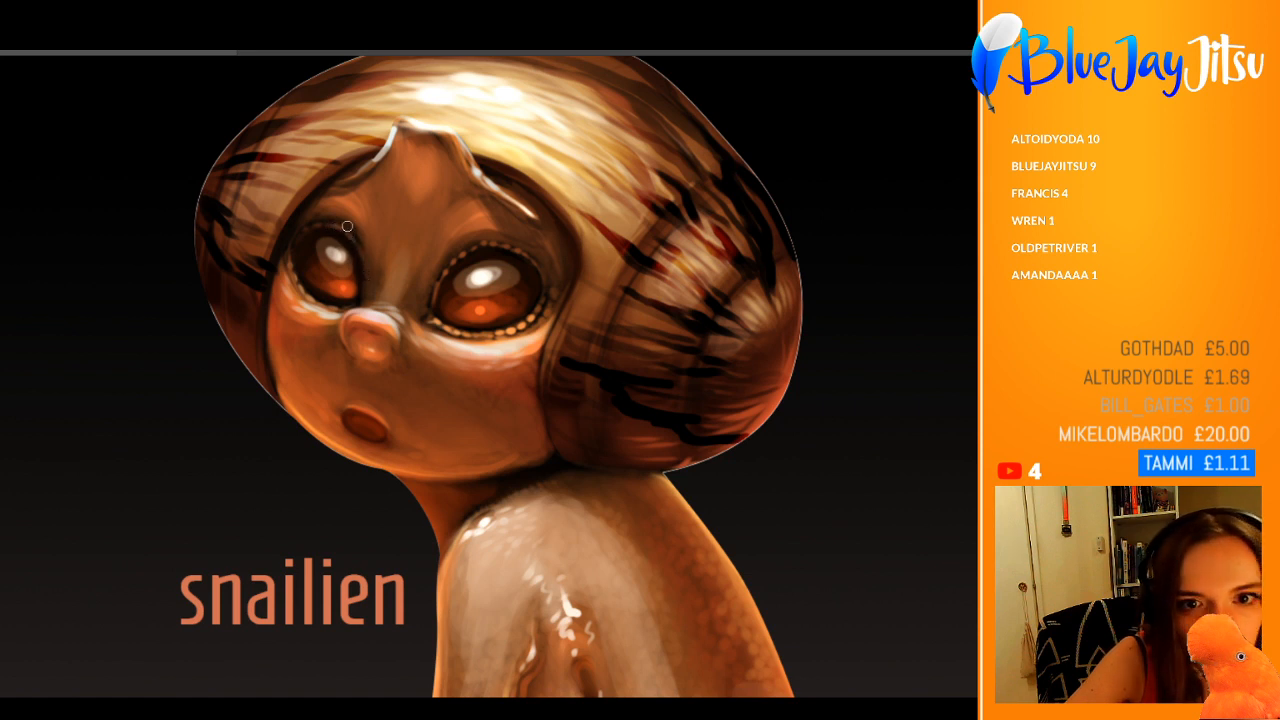
scroll(367, 247, "down", 2)
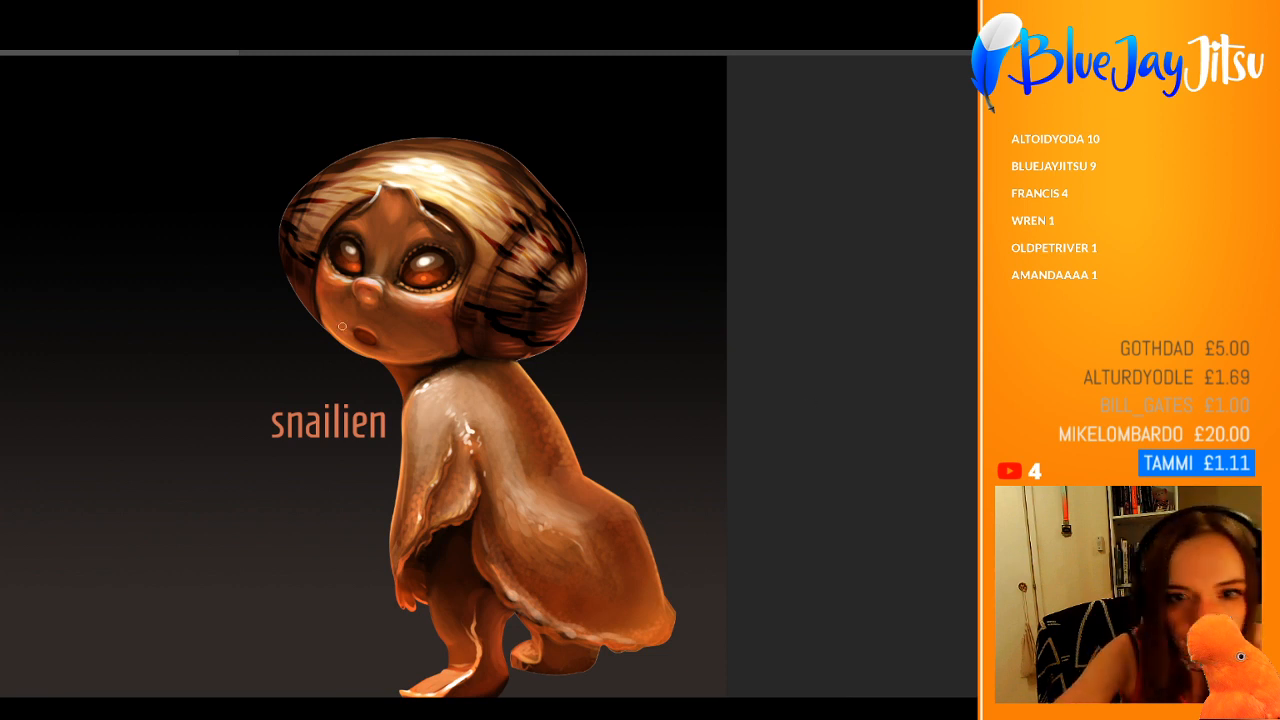
Step: Enlarge the brush and paint a soft blue-grey tint over the upper back just below the shell
key("bracketright")
key("bracketright")
key("bracketright")
key("bracketright")
key("bracketright")
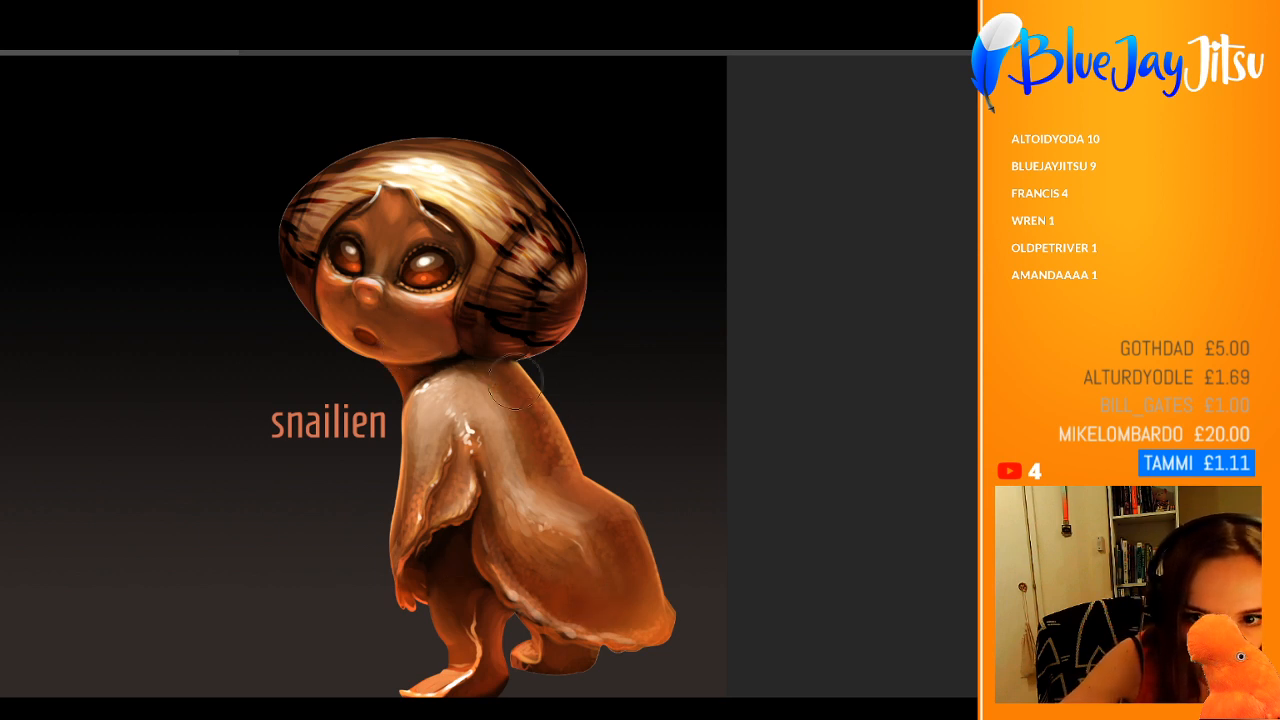
mouse_move(519, 407)
left_mouse_down()
mouse_move(531, 420)
mouse_move(482, 365)
mouse_move(505, 425)
mouse_move(531, 415)
mouse_move(513, 379)
mouse_move(489, 389)
left_mouse_up()
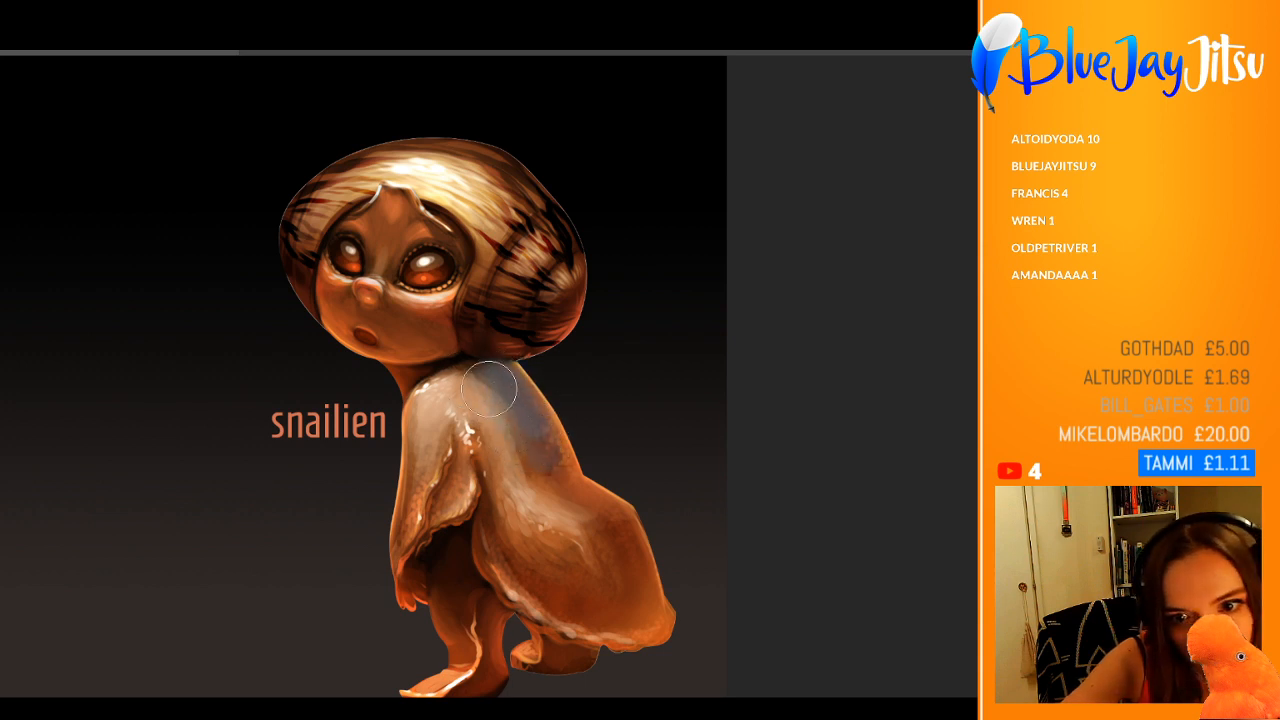
Step: Undo the recent blue-grey tint strokes on the creature's upper back
key("ctrl+z")
key("ctrl+z")
key("ctrl+z")
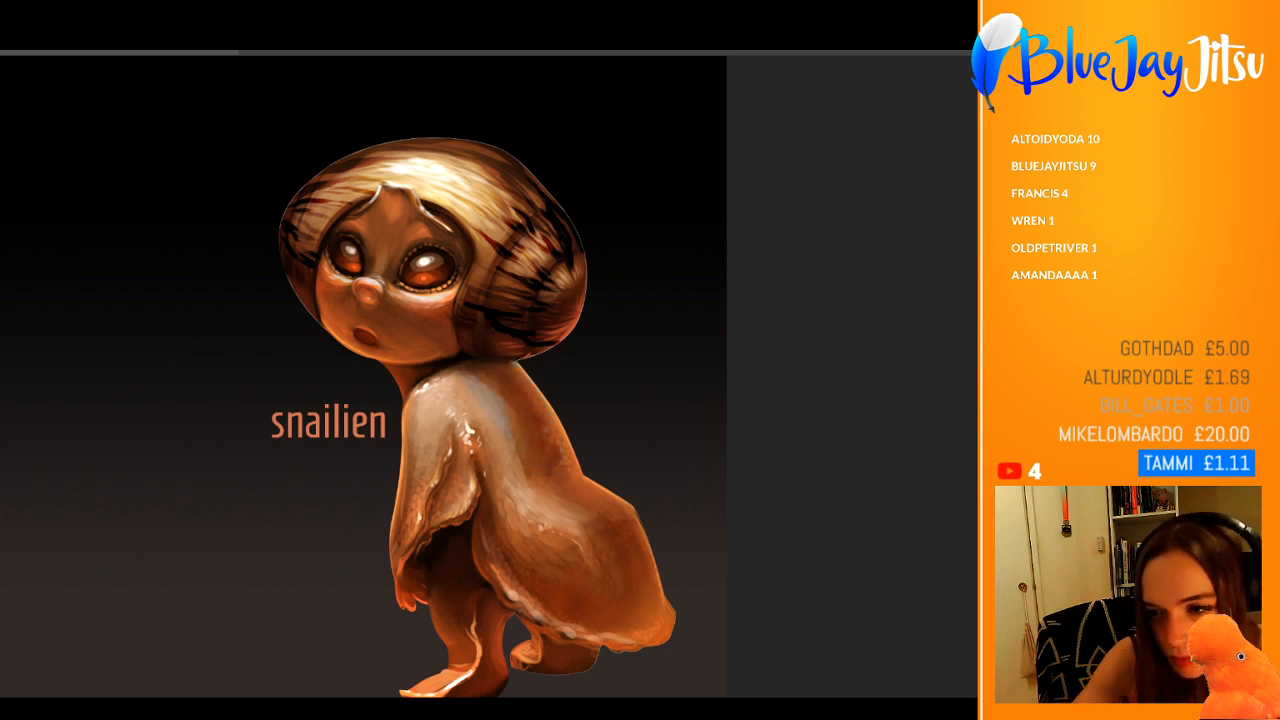
key("ctrl+z")
key("ctrl+z")
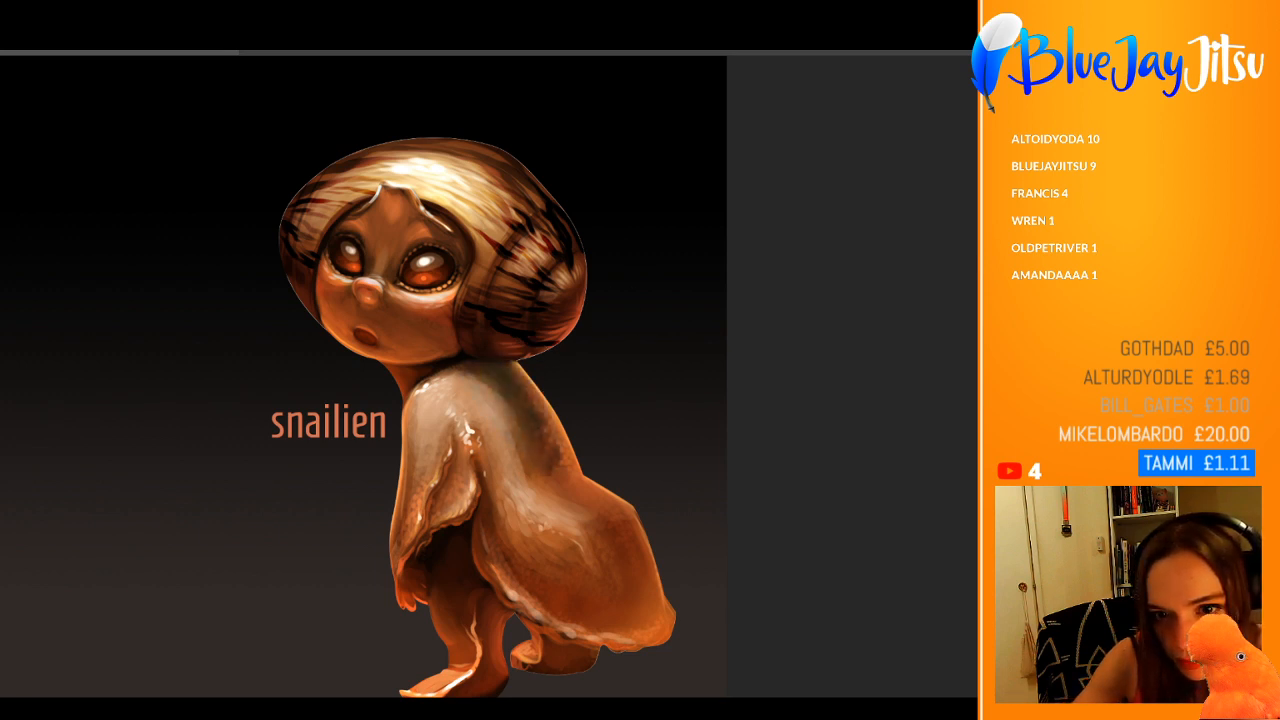
key("ctrl+z")
key("ctrl+z")
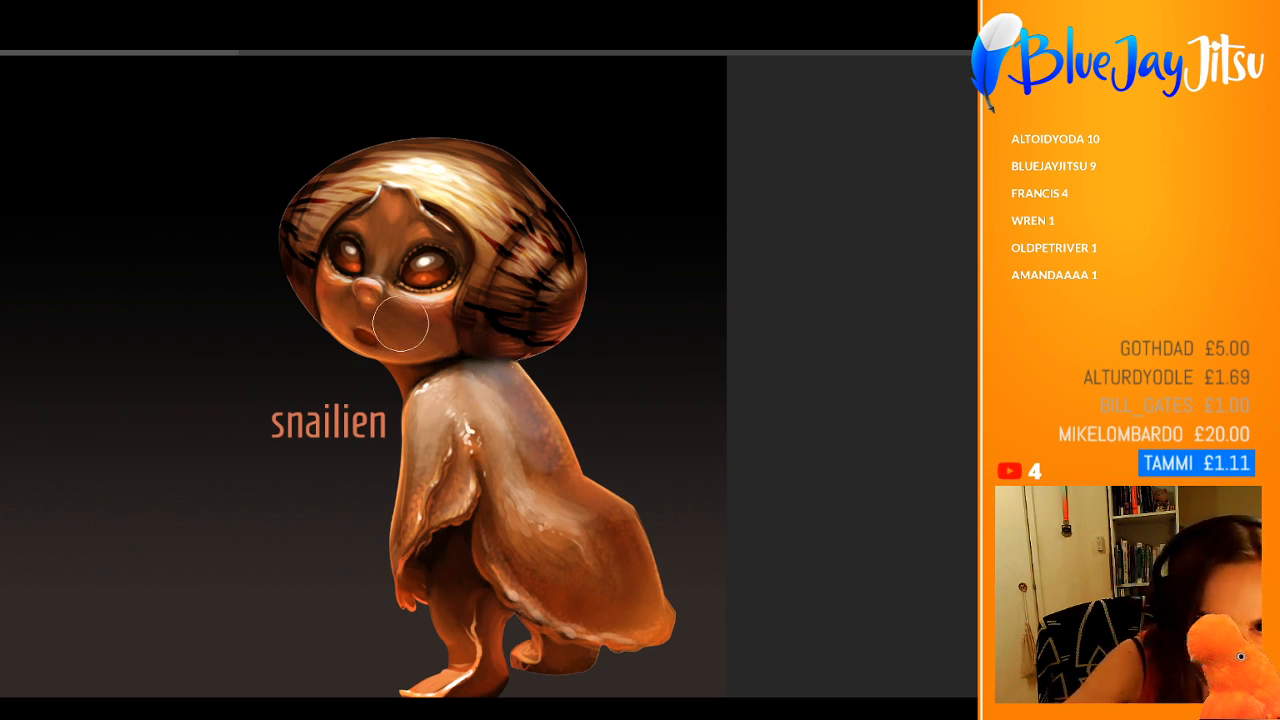
Step: Try a soft muted purple tint over the upper back just below the shell, and undo the strokes
mouse_move(408, 343)
left_mouse_down()
mouse_move(452, 343)
mouse_move(541, 449)
left_mouse_up()
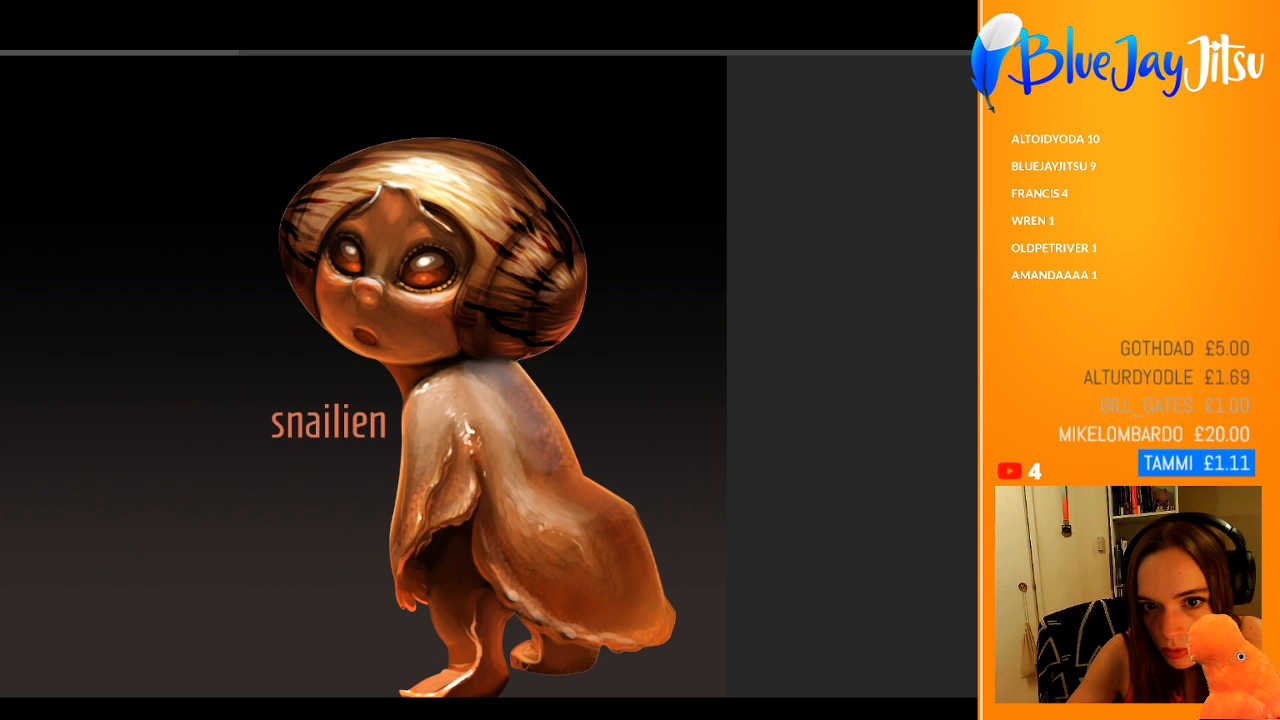
key("ctrl+z")
key("ctrl+z")
Step: Try cool grey-purple tints on the lower body and a vivid blue-purple tint on the back, and undo them
key("ctrl+z")
key("ctrl+z")
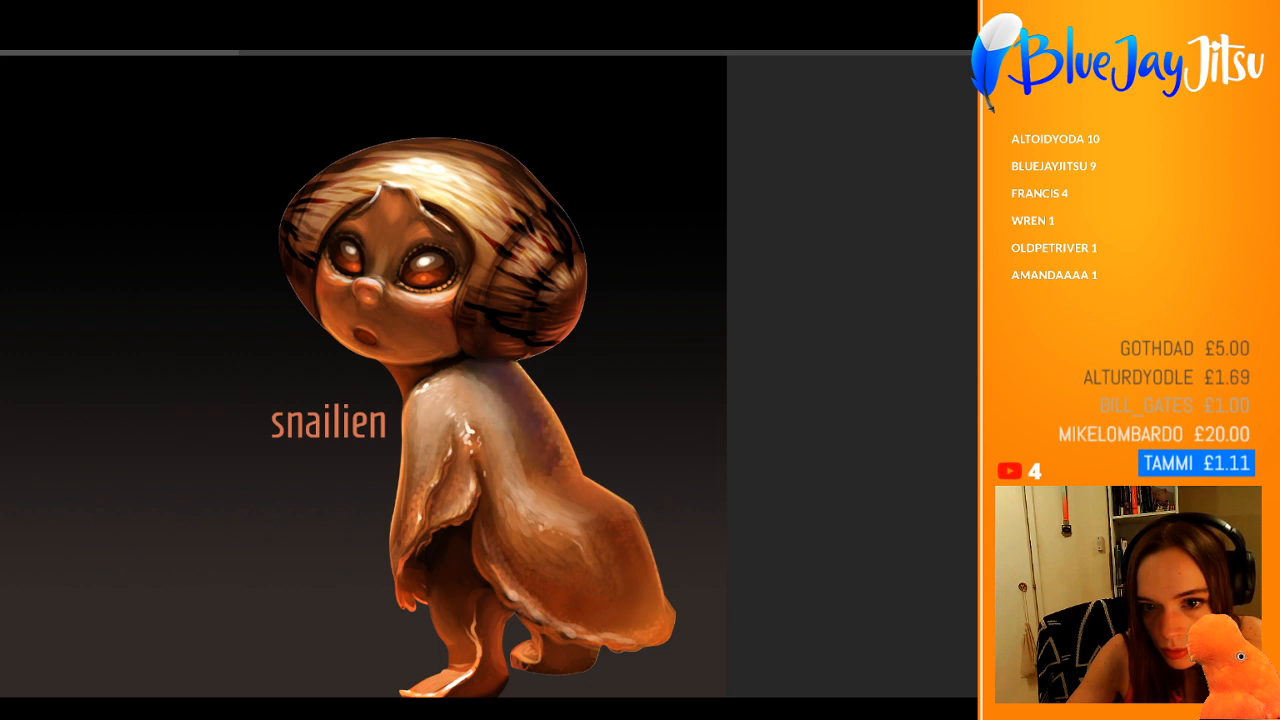
left_click_drag(470, 526, 443, 574)
key("ctrl+z")
left_click_drag(475, 477, 491, 543)
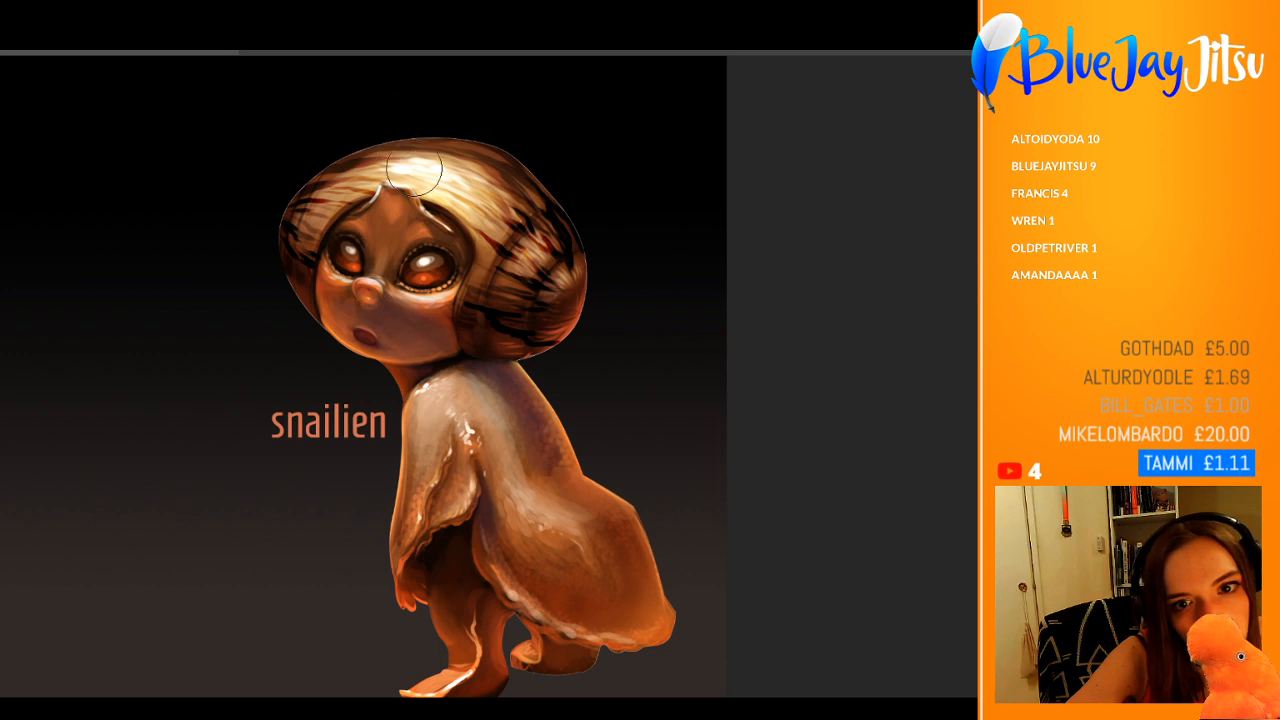
left_click_drag(532, 424, 548, 472)
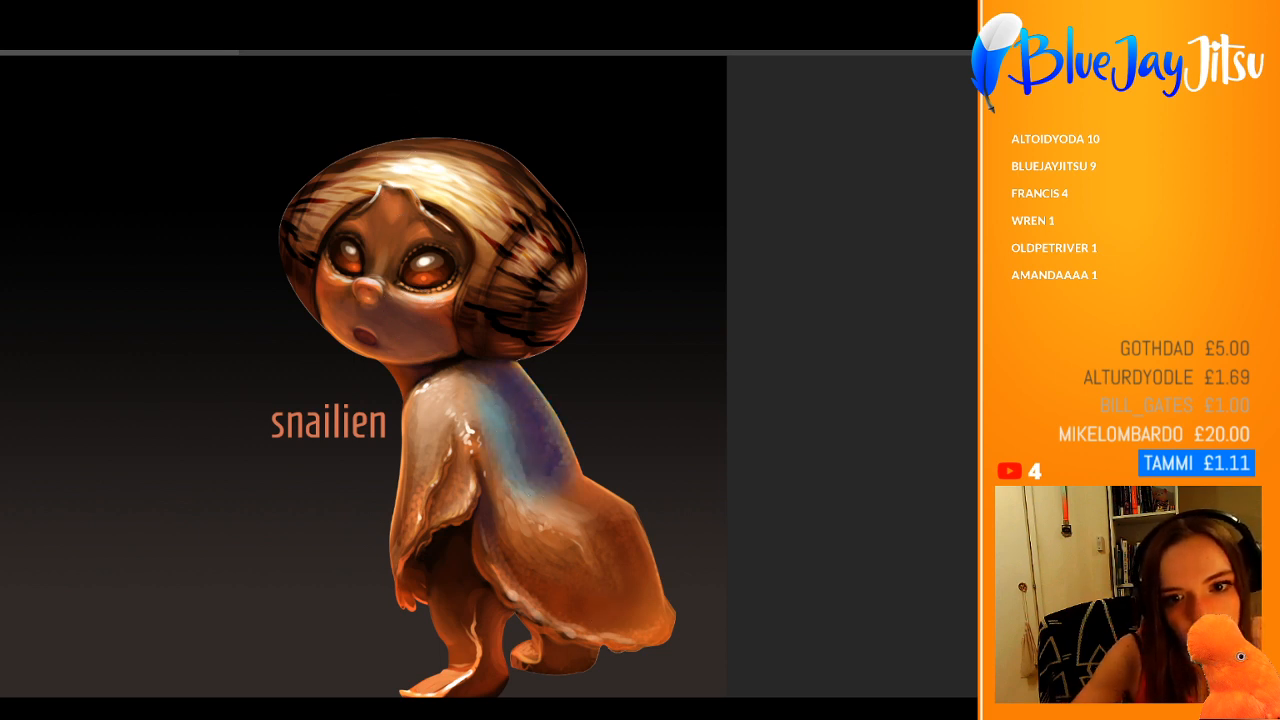
key("ctrl+z")
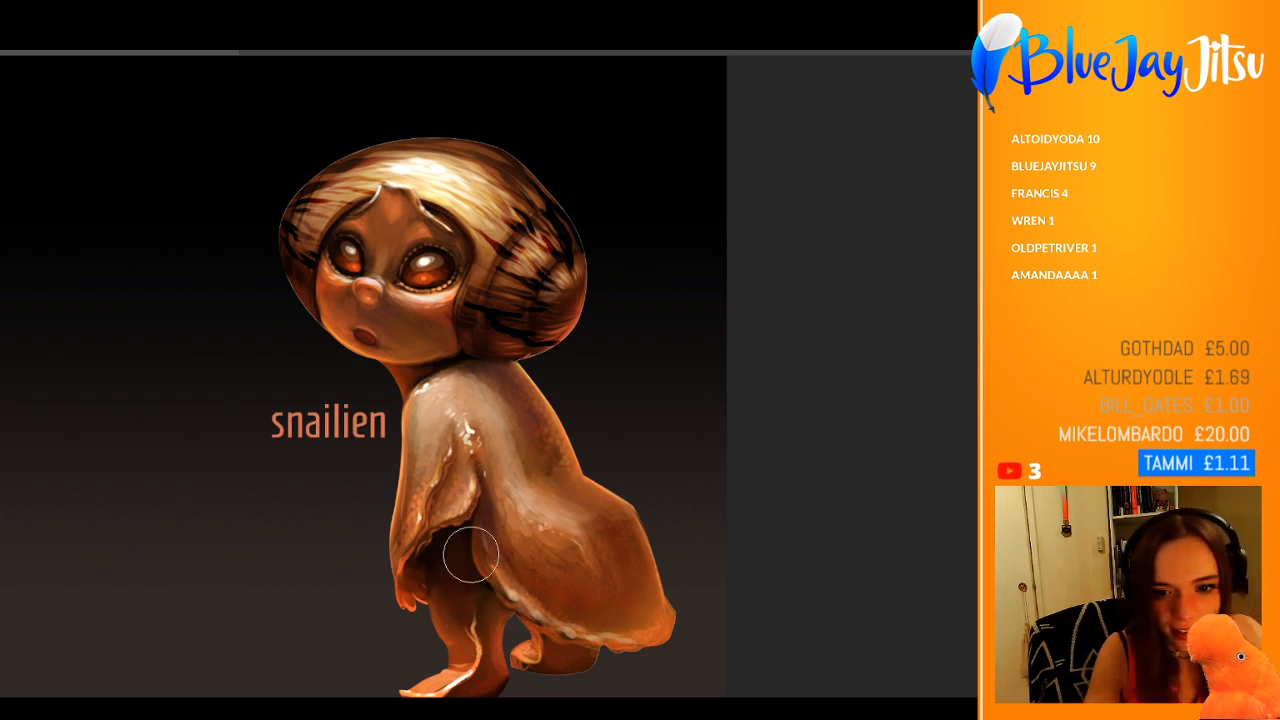
Step: Shrink the brush, sample a pale highlight tone and paint a thin light rim with a small glint along the shell opening around the face
key("ctrl+0")
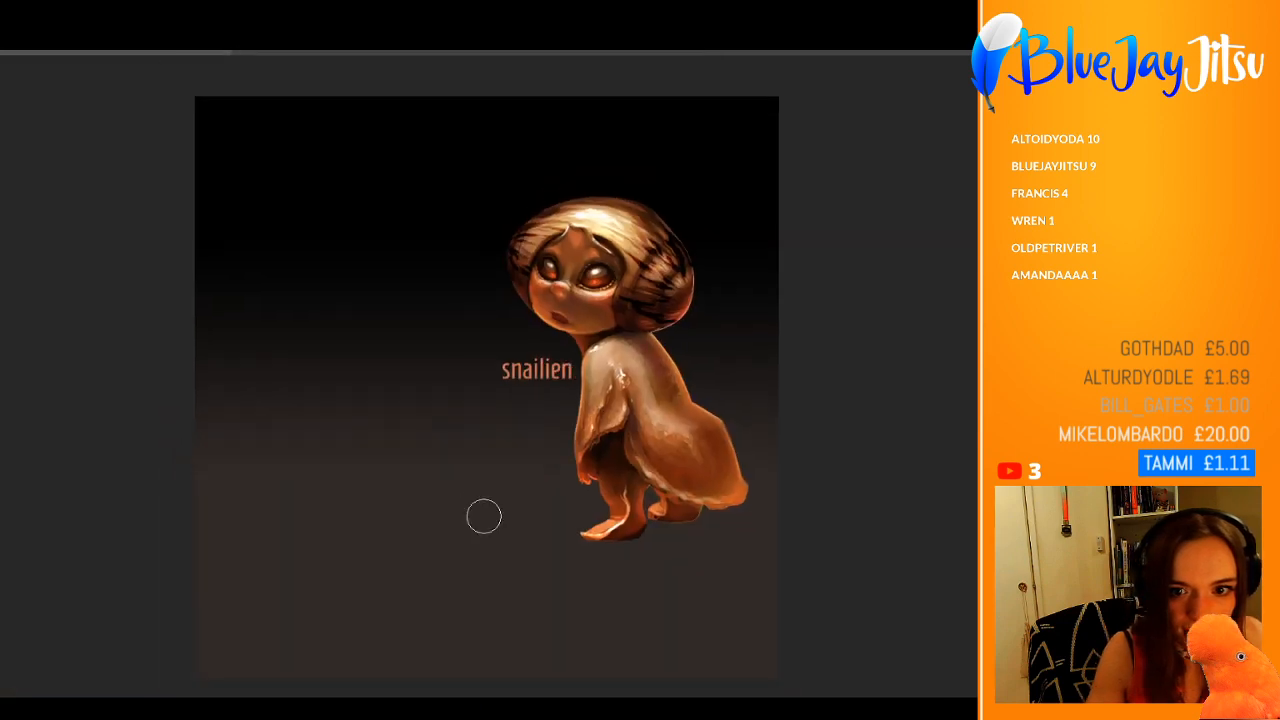
left_click(743, 351)
left_click_drag(638, 233, 677, 243)
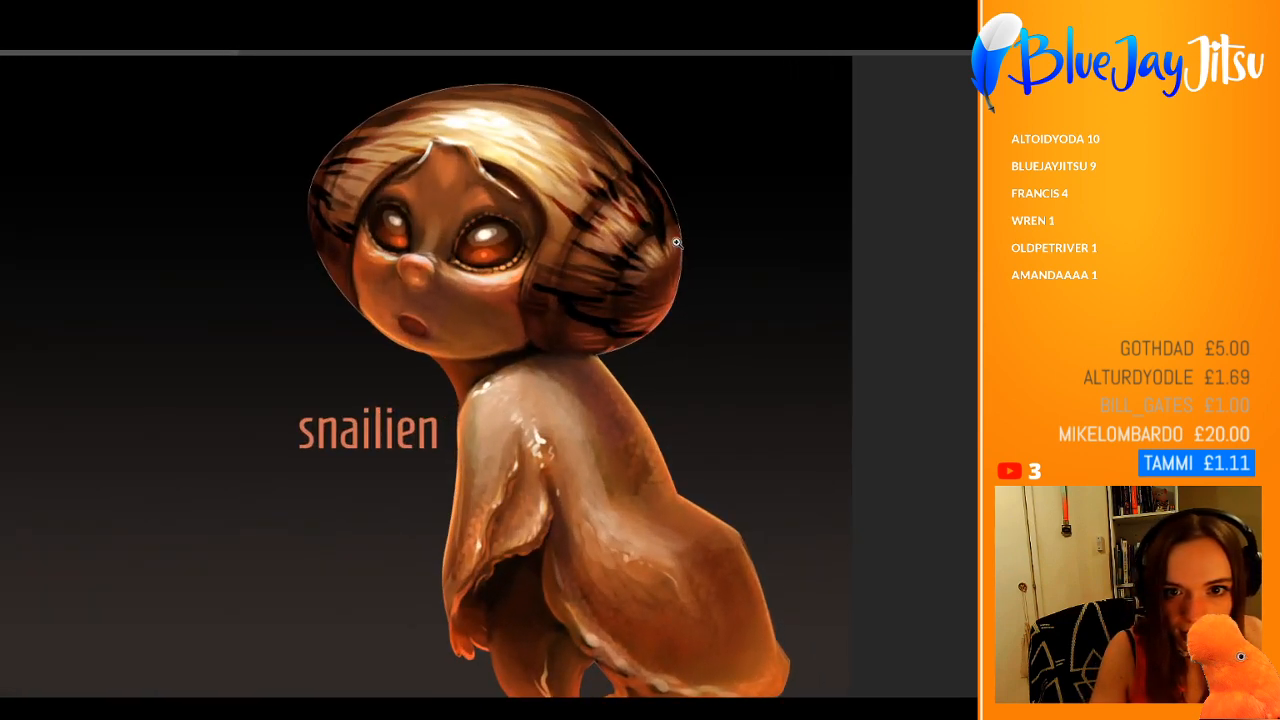
left_click_drag(463, 204, 510, 215)
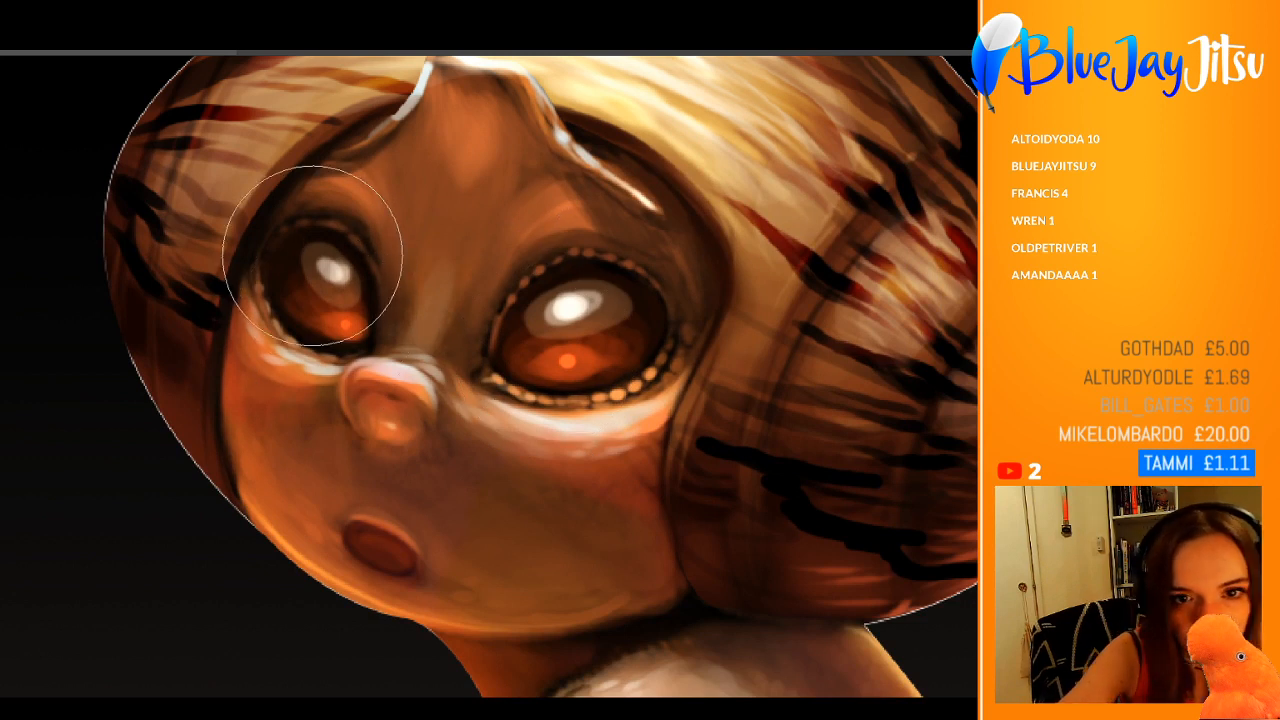
key("bracketleft")
key("bracketleft")
key("bracketleft")
key("bracketleft")
key("bracketleft")
key("bracketleft")
key("bracketleft")
key("bracketleft")
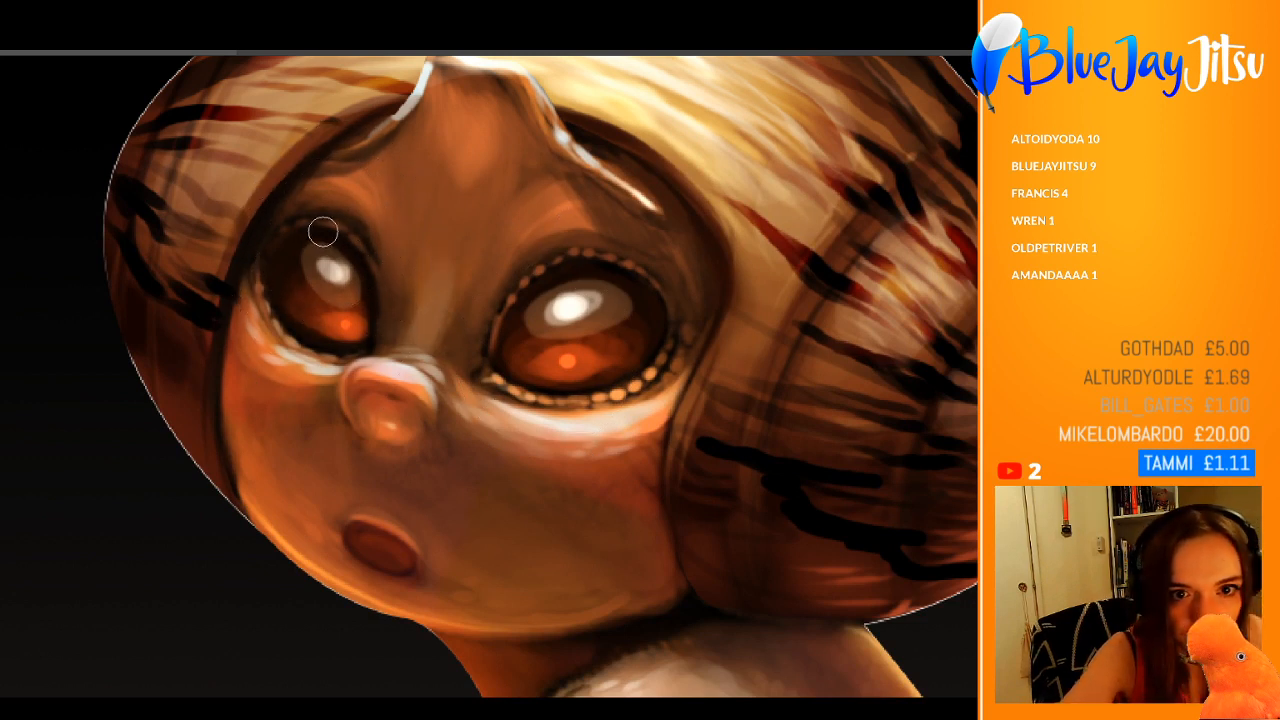
left_click(331, 238, "alt")
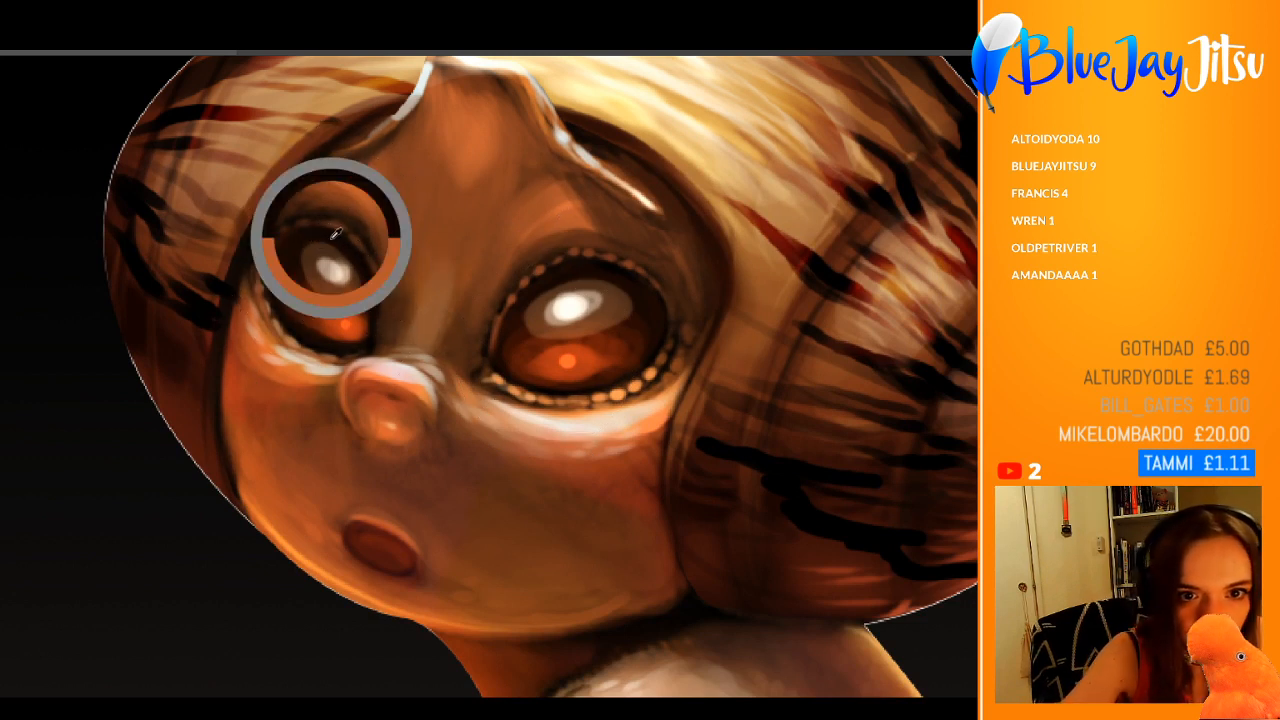
left_click(411, 70, "alt")
left_click_drag(386, 101, 305, 145)
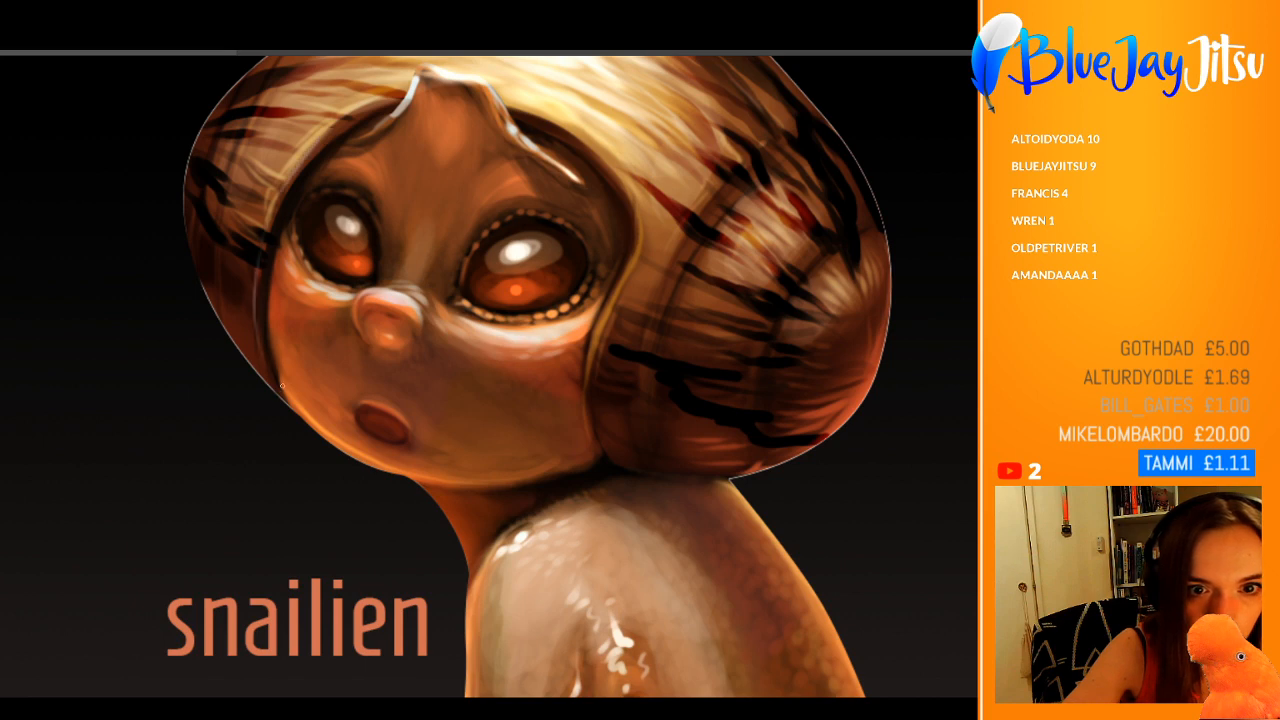
left_click_drag(327, 231, 233, 280)
left_click_drag(452, 243, 481, 189)
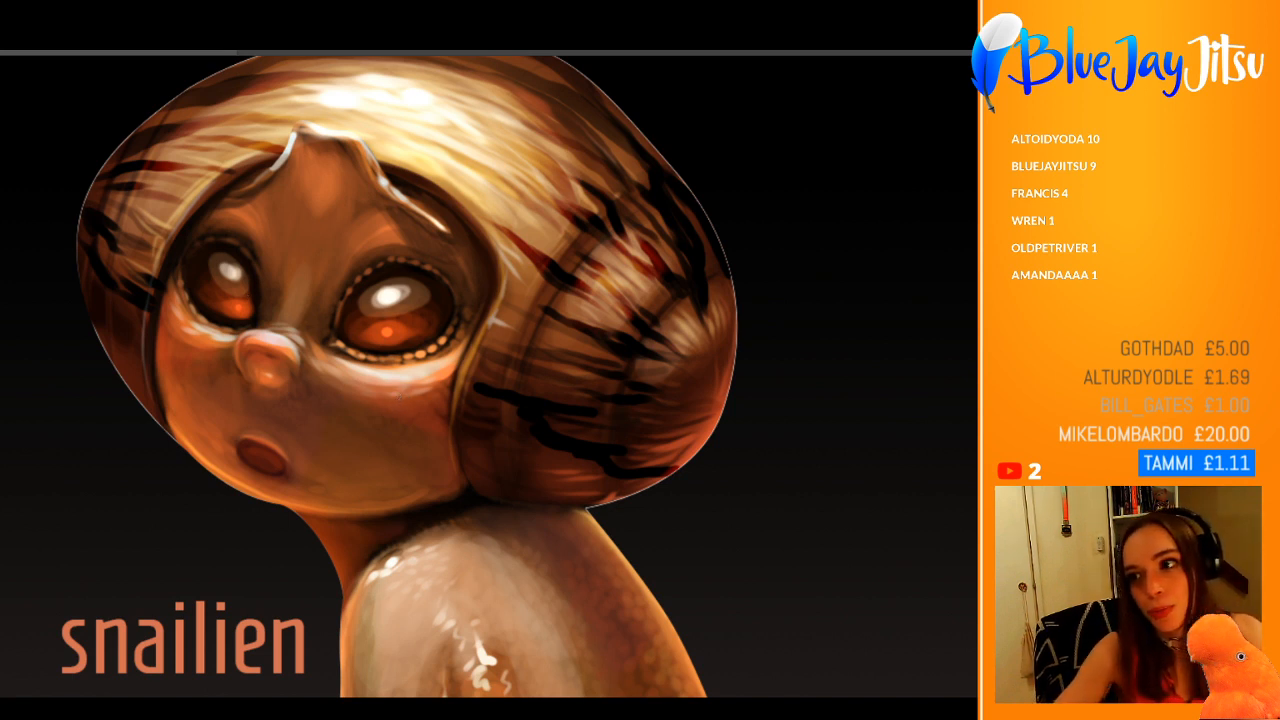
Step: Enlarge the brush and paint a soft reddish blush over both cheeks
key("]")
key("]")
key("]")
key("]")
key("]")
key("]")
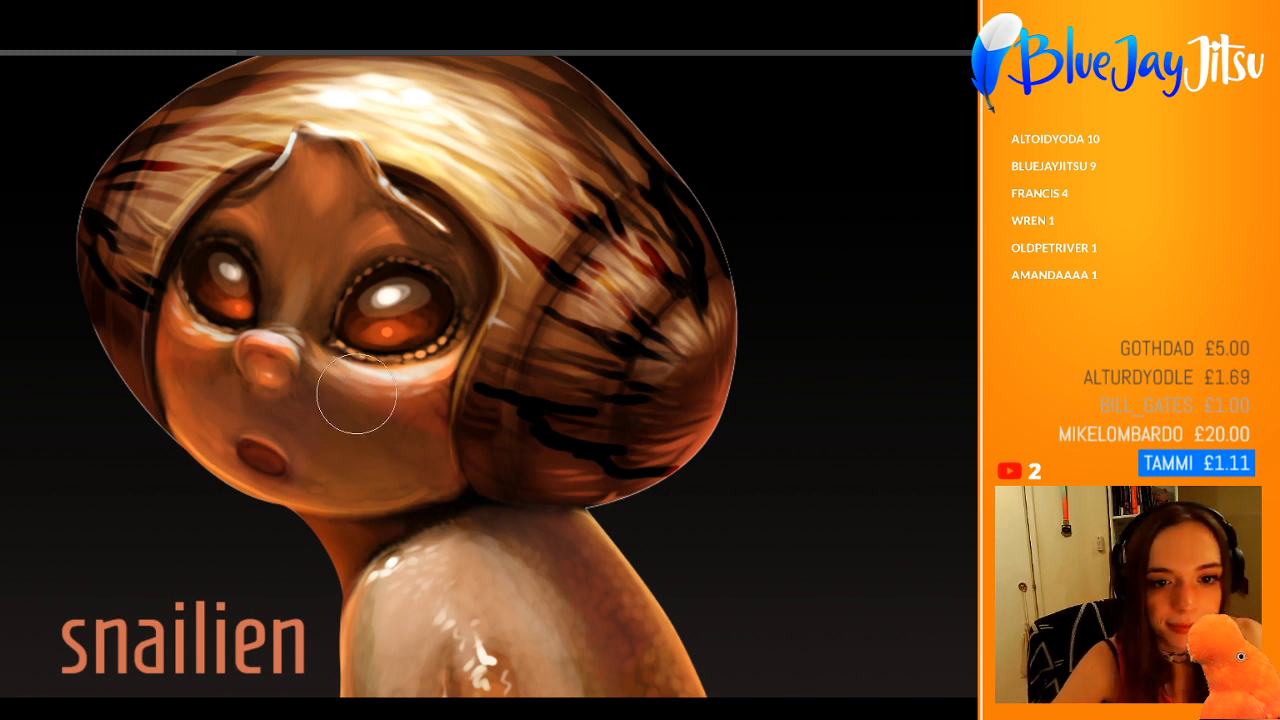
key("[")
key("[")
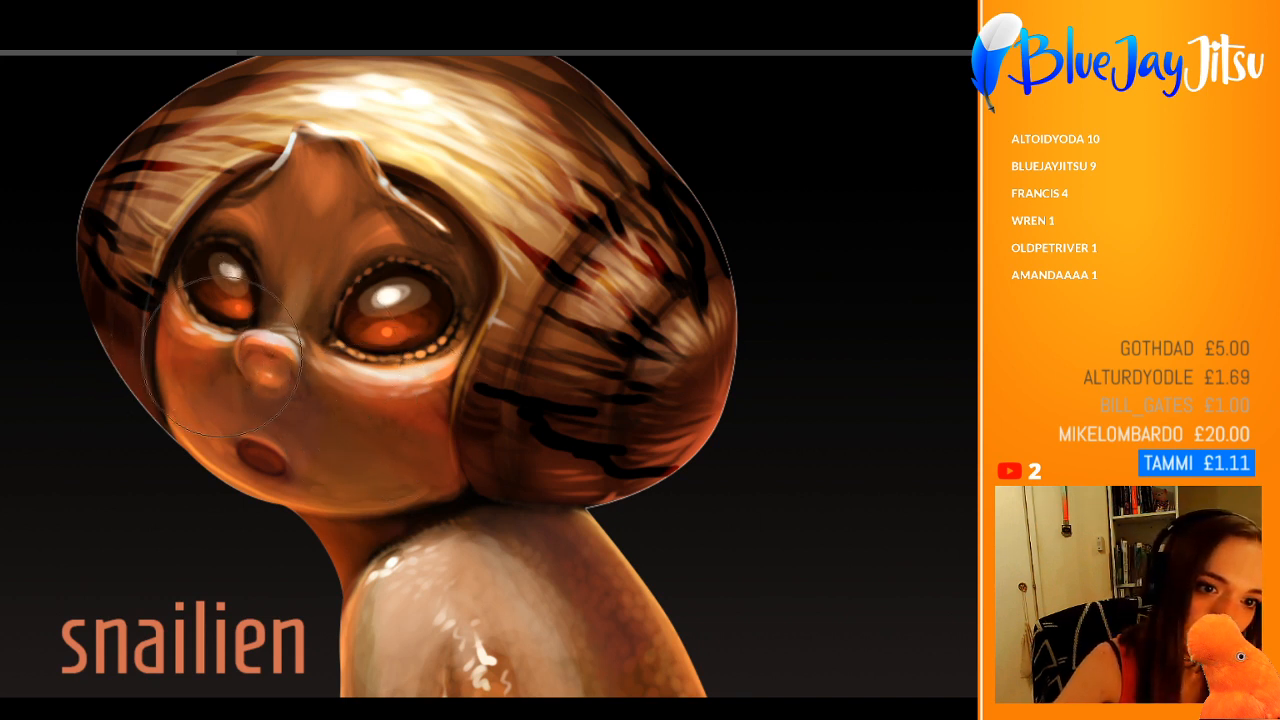
left_click_drag(292, 282, 188, 334)
left_click_drag(243, 266, 313, 285)
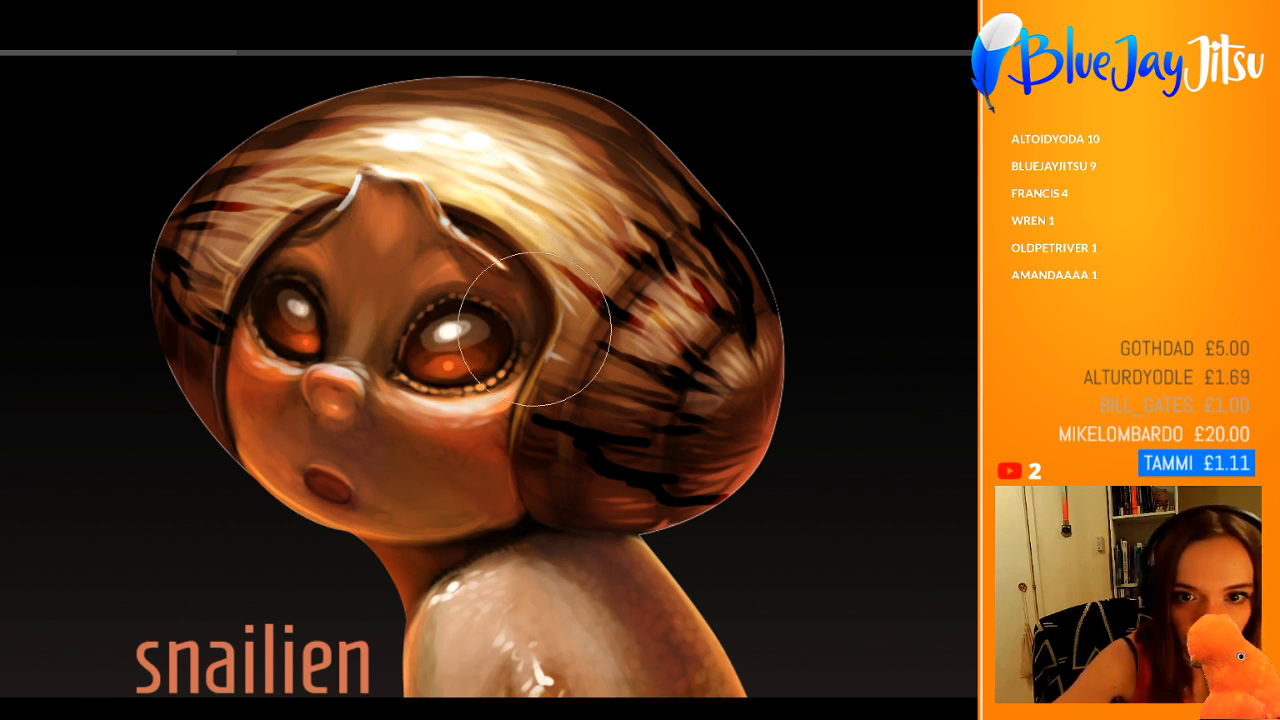
Step: Glaze a soft deep red tint over the outer edges of the shell
scroll(486, 240, "down", 5)
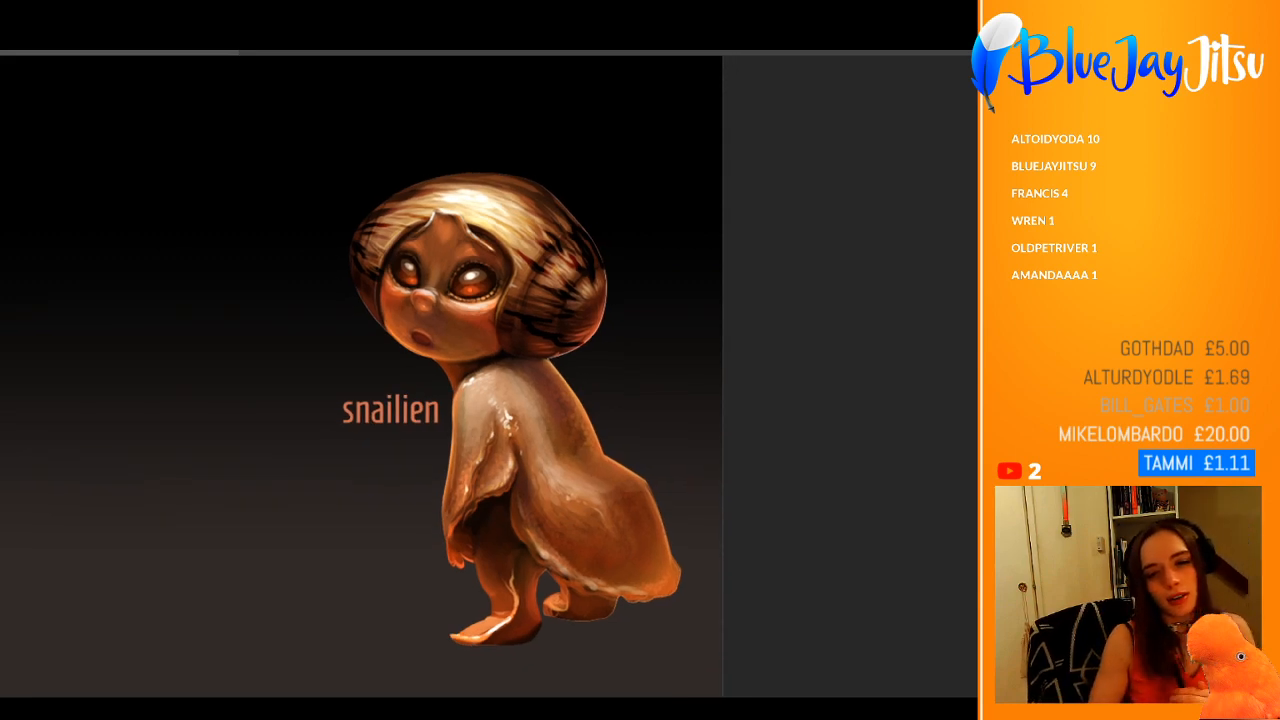
scroll(463, 342, "up", 5)
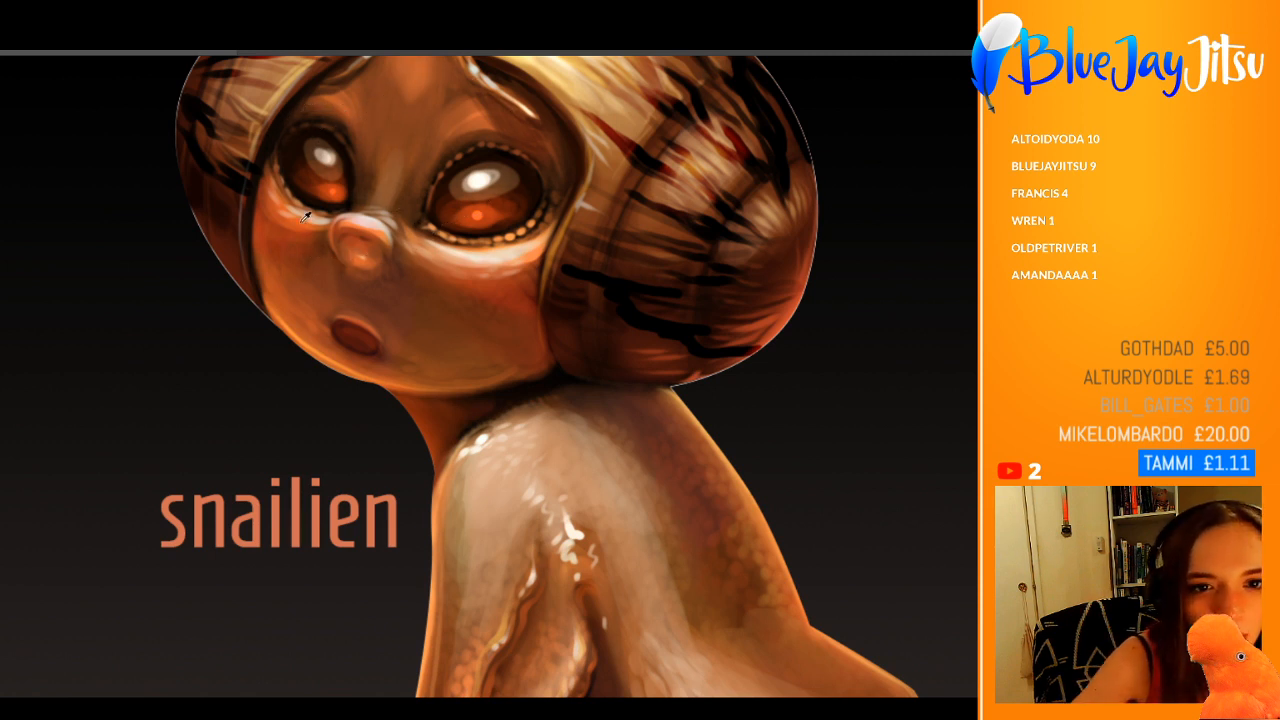
scroll(350, 214, "down", 3)
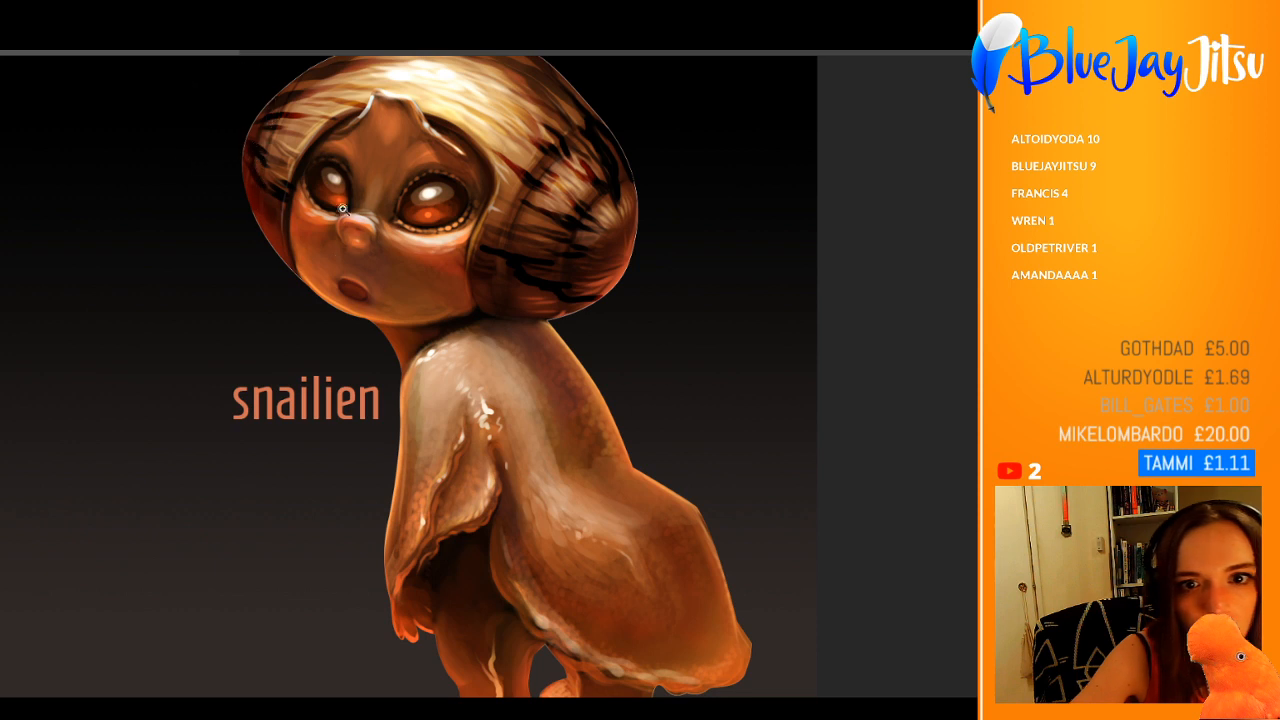
scroll(344, 210, "down", 2)
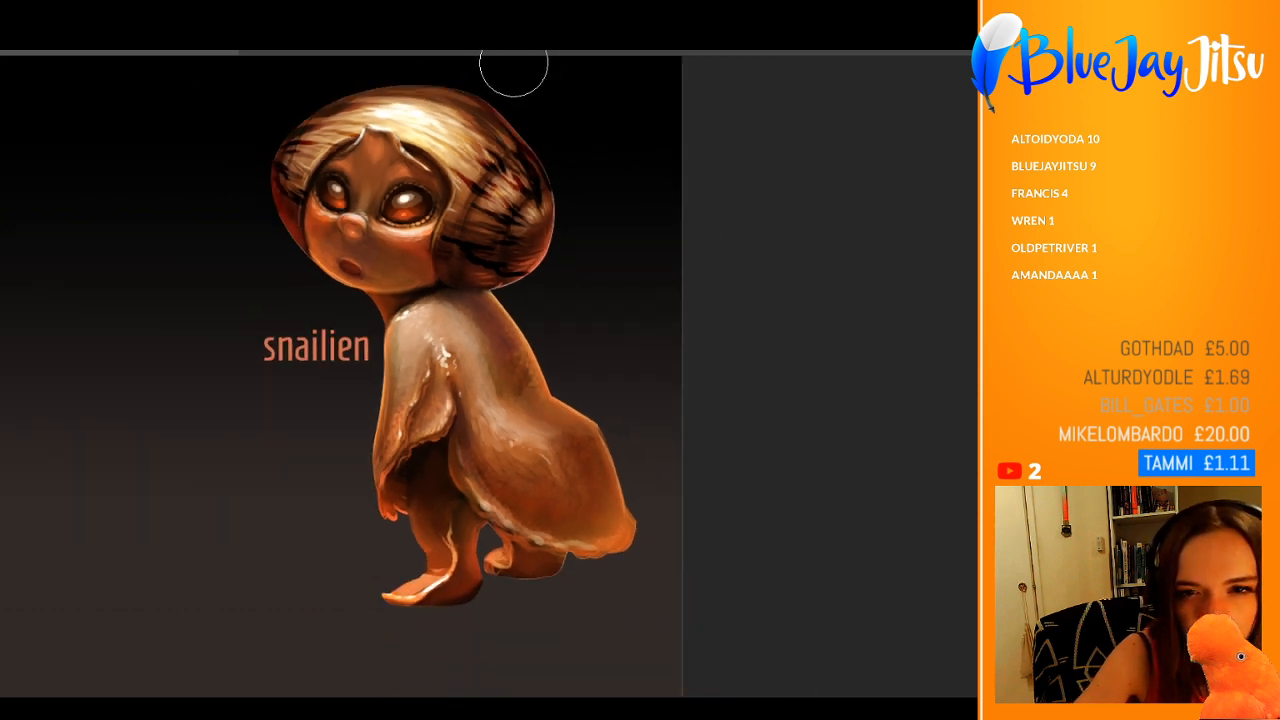
left_click_drag(498, 160, 530, 225)
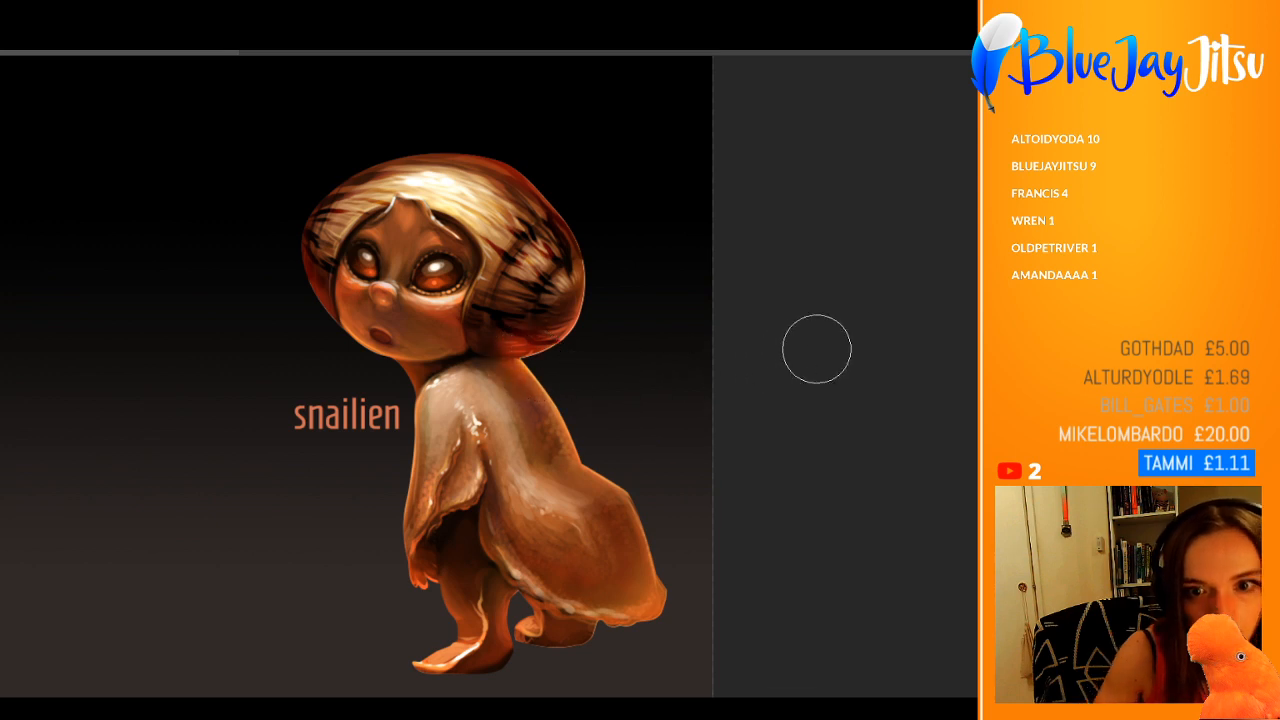
scroll(571, 414, "down", 2)
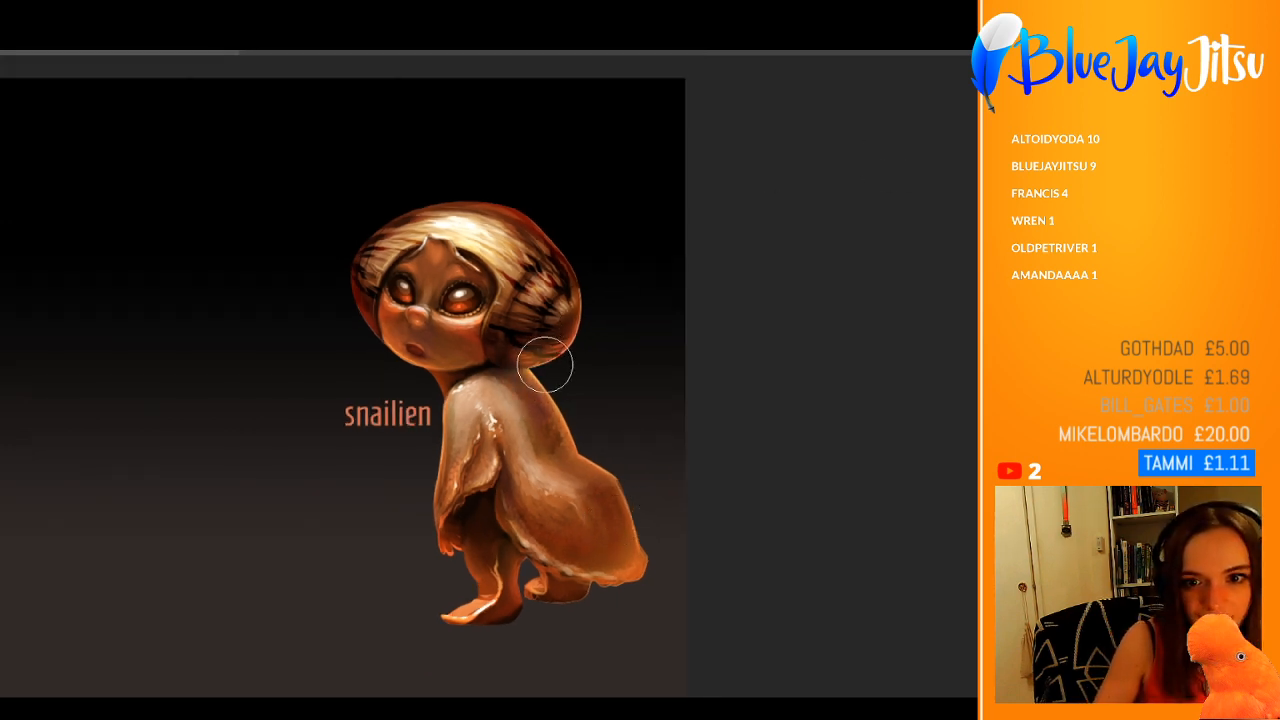
Step: Sample a nearby skin tone and paint a thin golden rim light along the shell's lower edge above the back
scroll(609, 401, "up", 2)
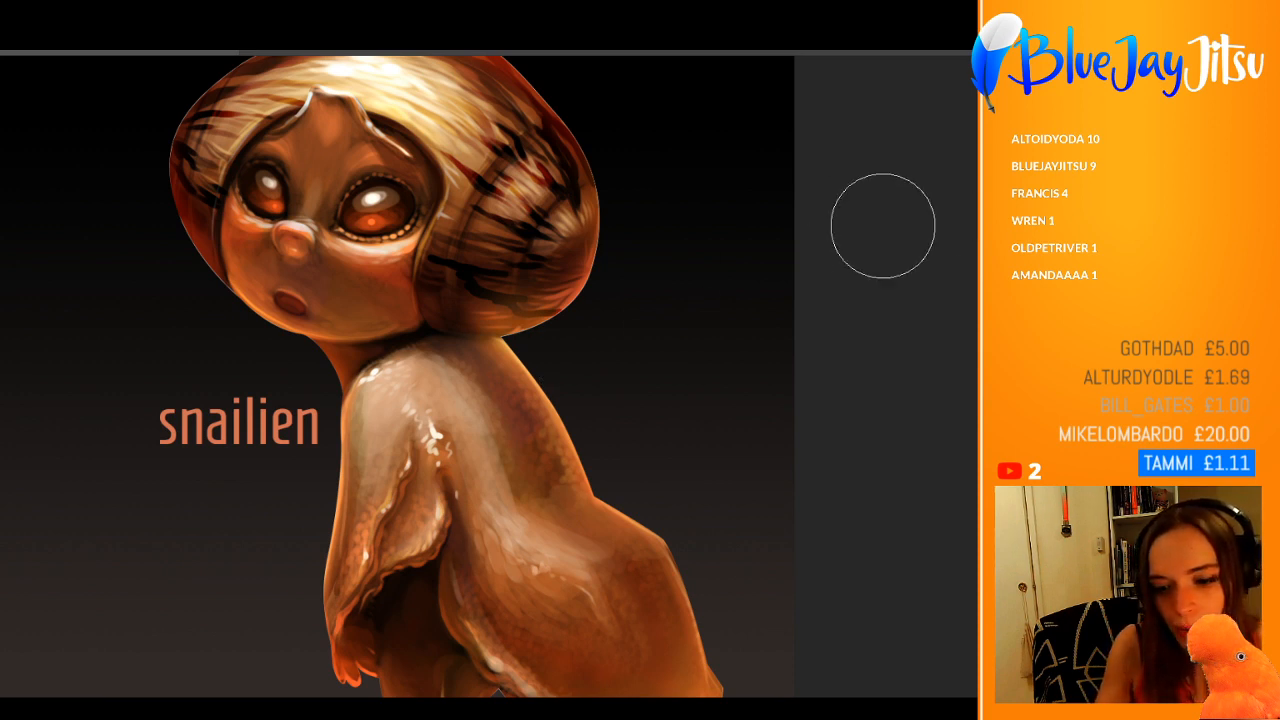
scroll(541, 323, "up", 3)
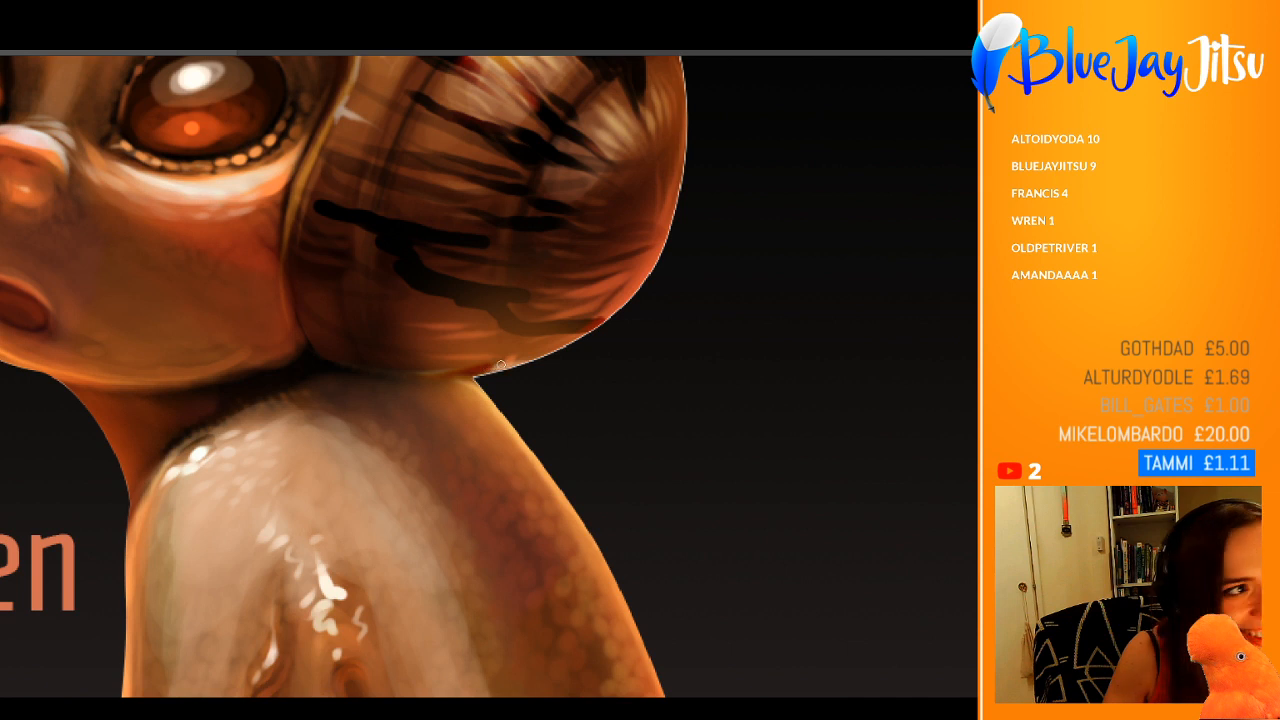
left_click_drag(501, 366, 432, 375)
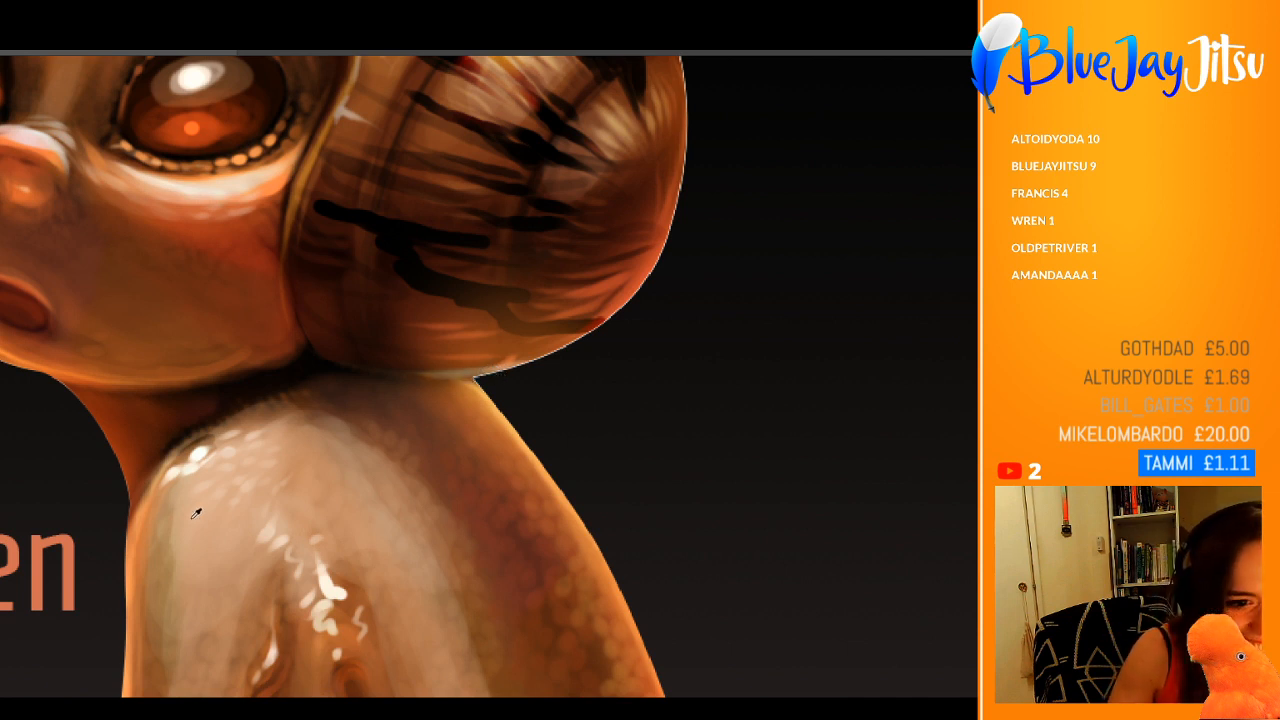
left_click(480, 388, "alt")
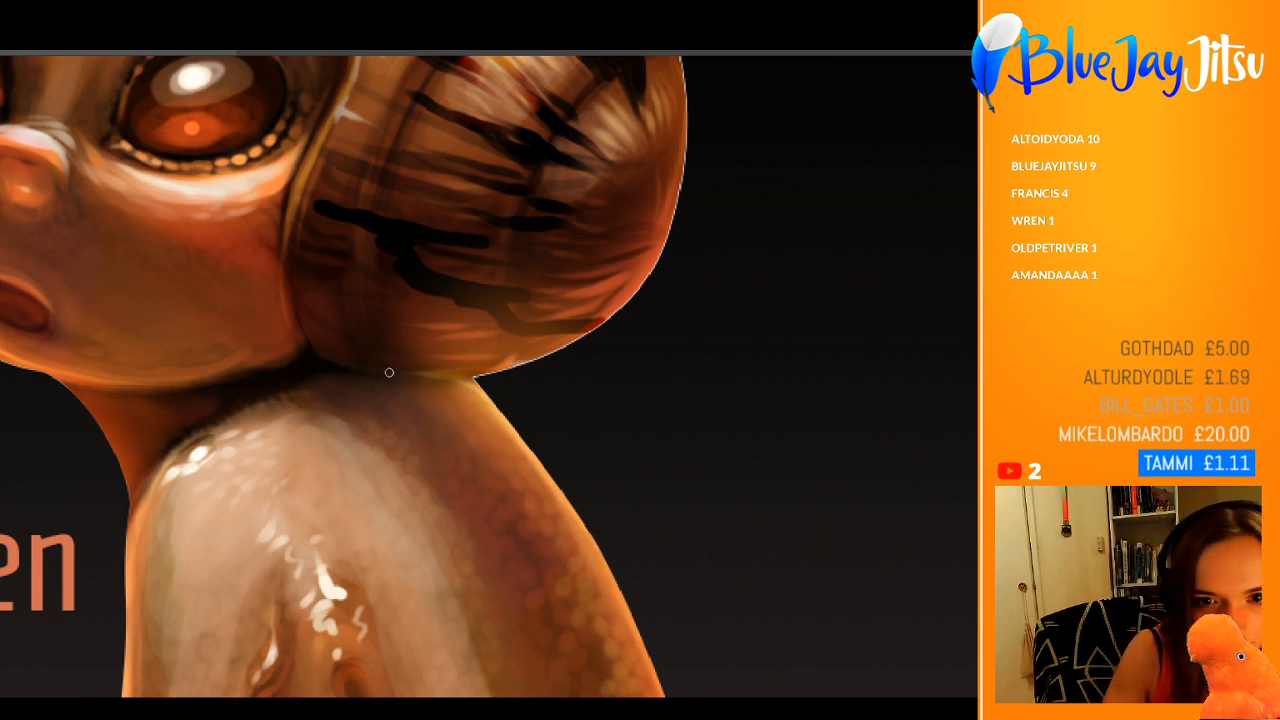
mouse_move(391, 371)
left_mouse_down()
mouse_move(537, 362)
mouse_move(596, 331)
left_mouse_up()
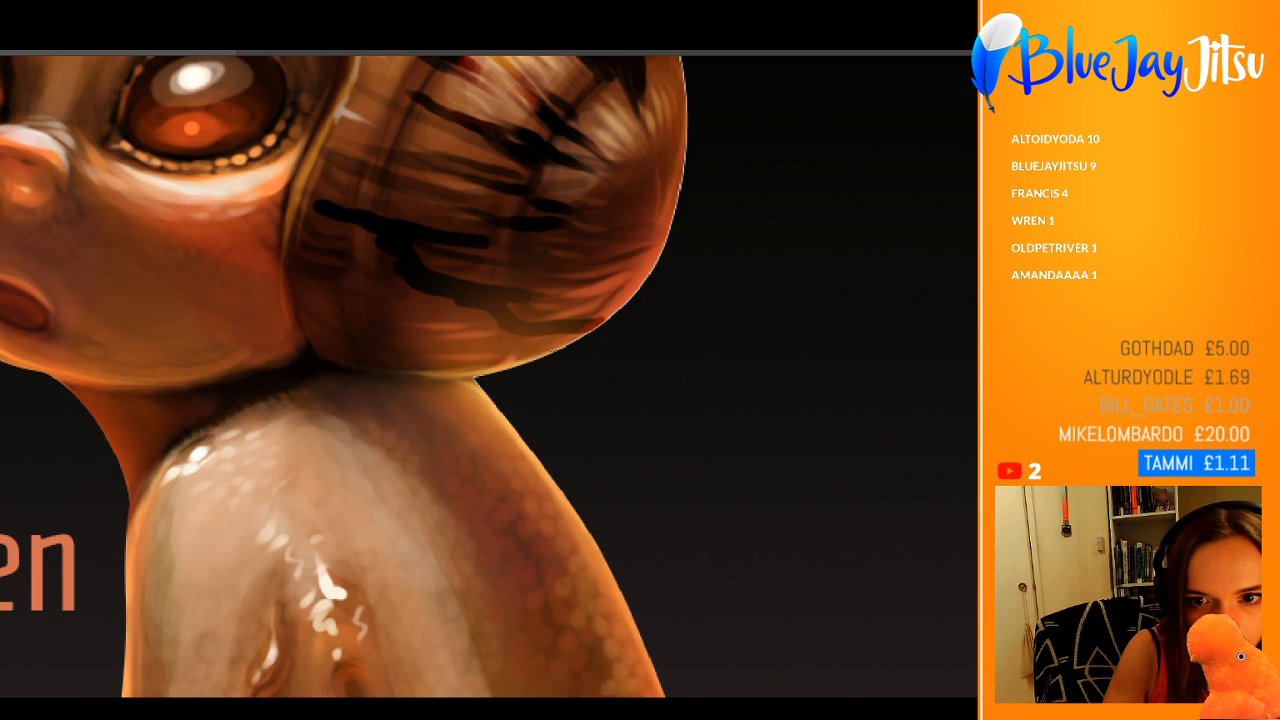
Step: Paint a thin dark curved crease down the side of the shell, crossing the black stripes to the lower edge
left_click_drag(549, 147, 519, 235)
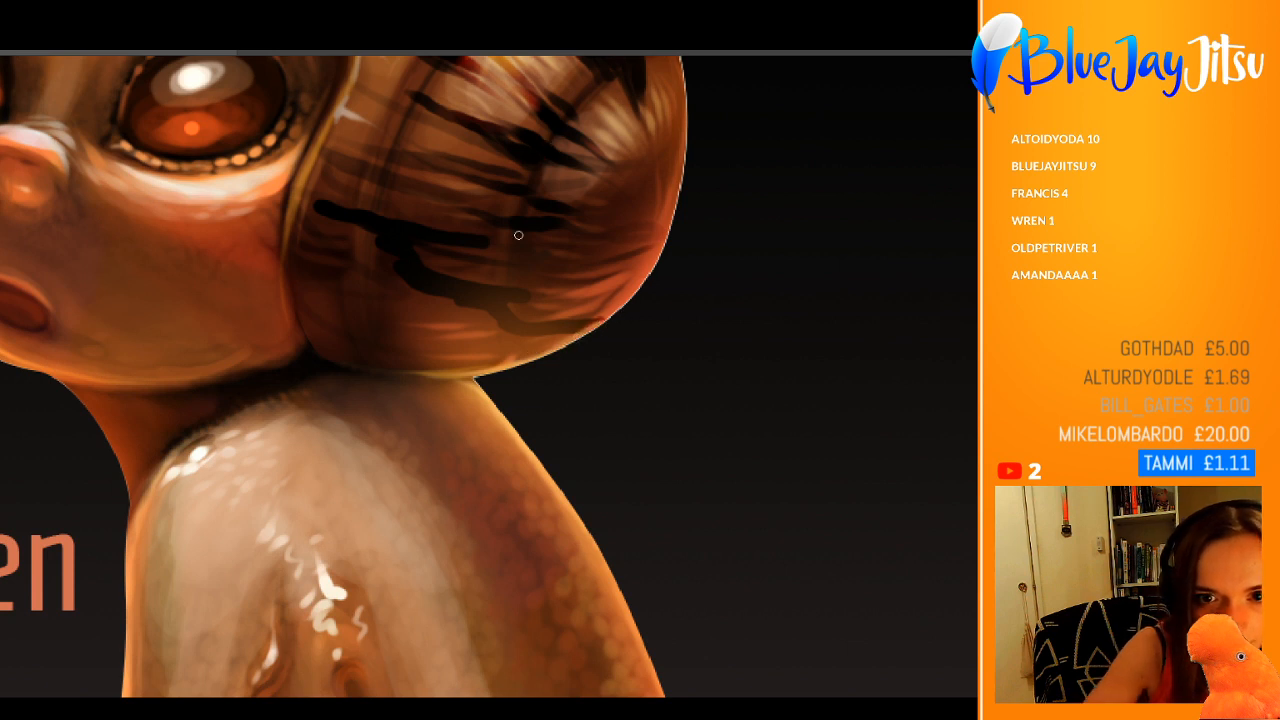
mouse_move(544, 173)
left_mouse_down()
mouse_move(500, 302)
mouse_move(512, 318)
left_mouse_up()
mouse_move(509, 272)
left_mouse_down()
mouse_move(509, 338)
mouse_move(539, 354)
left_mouse_up()
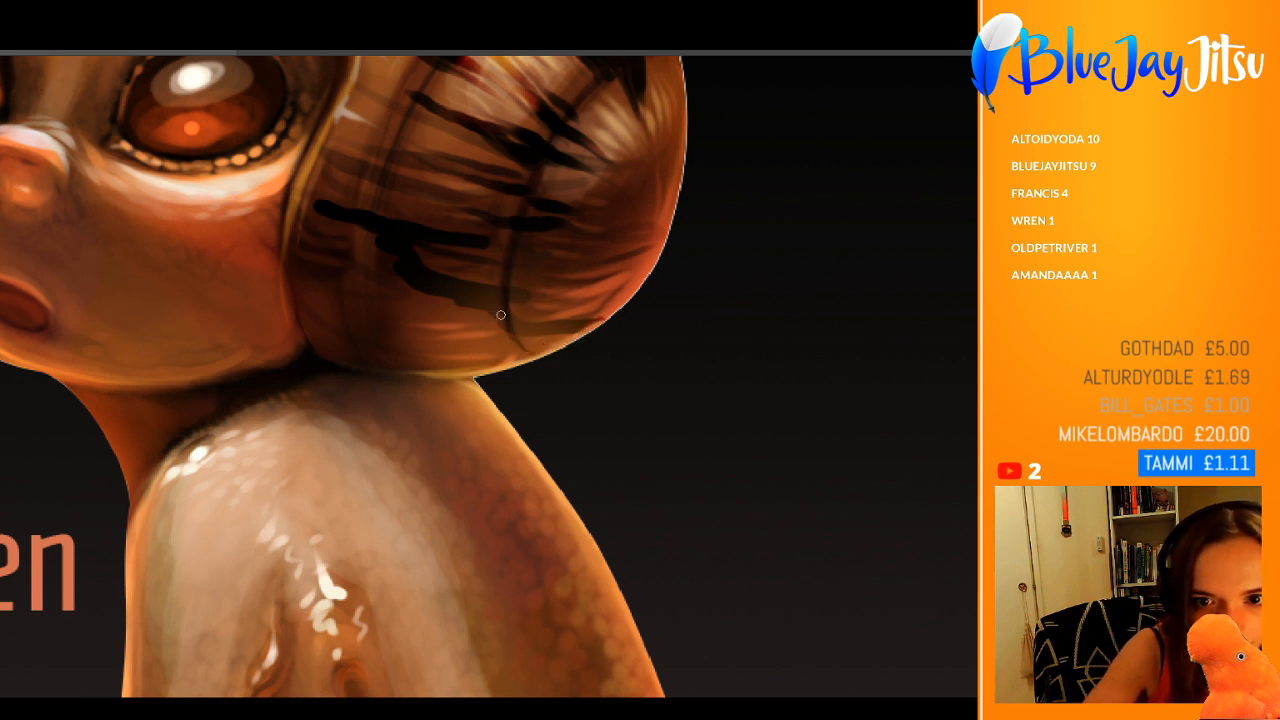
left_click_drag(502, 315, 543, 353)
left_click_drag(502, 302, 510, 340)
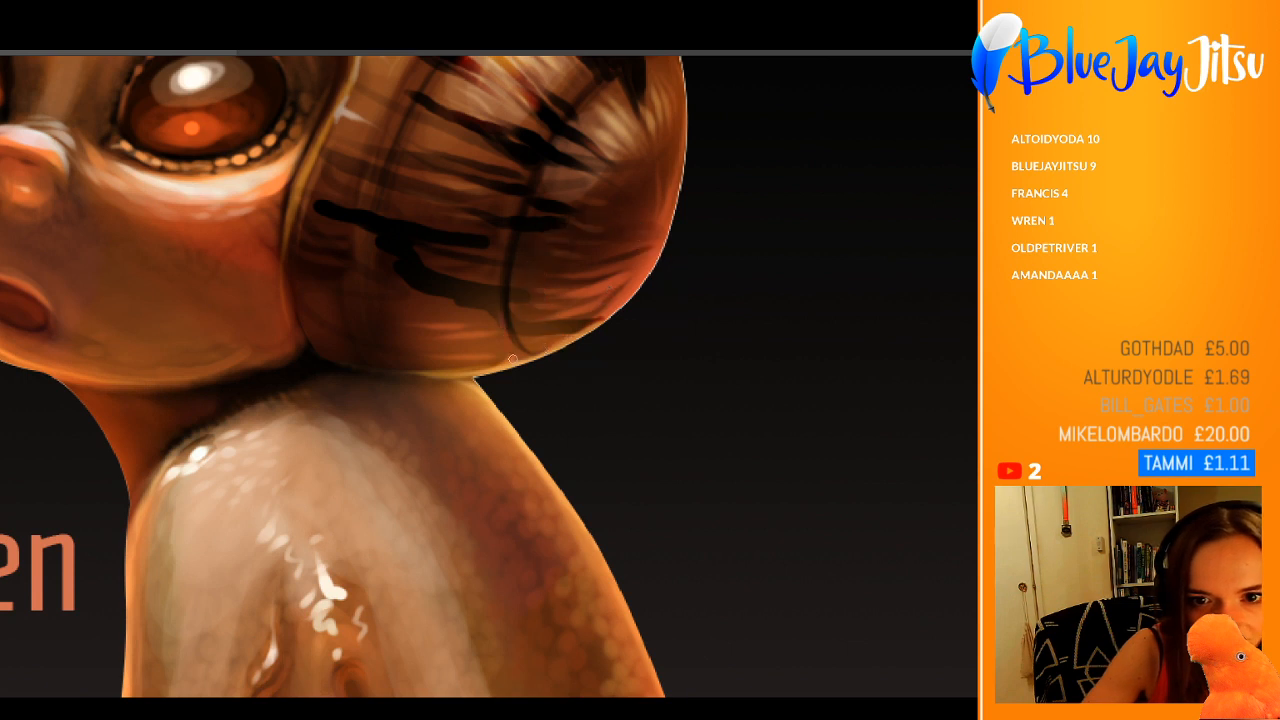
left_click_drag(501, 262, 506, 313)
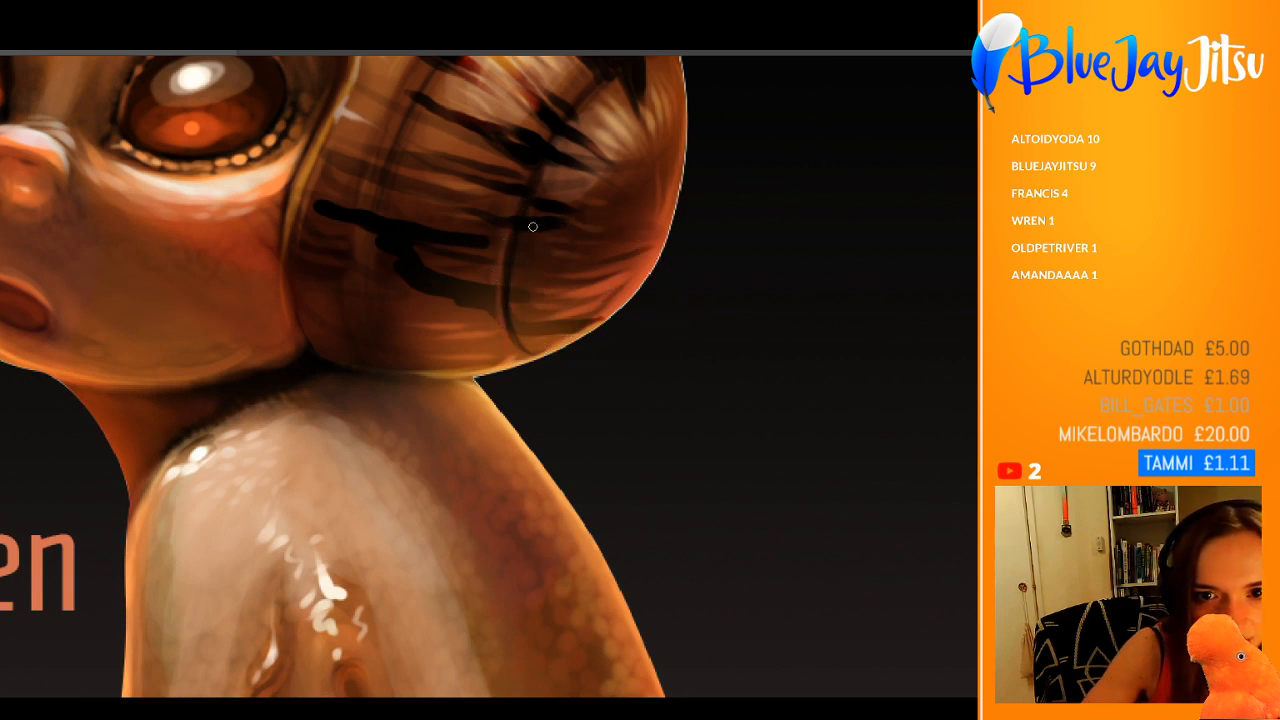
left_click_drag(517, 246, 519, 345)
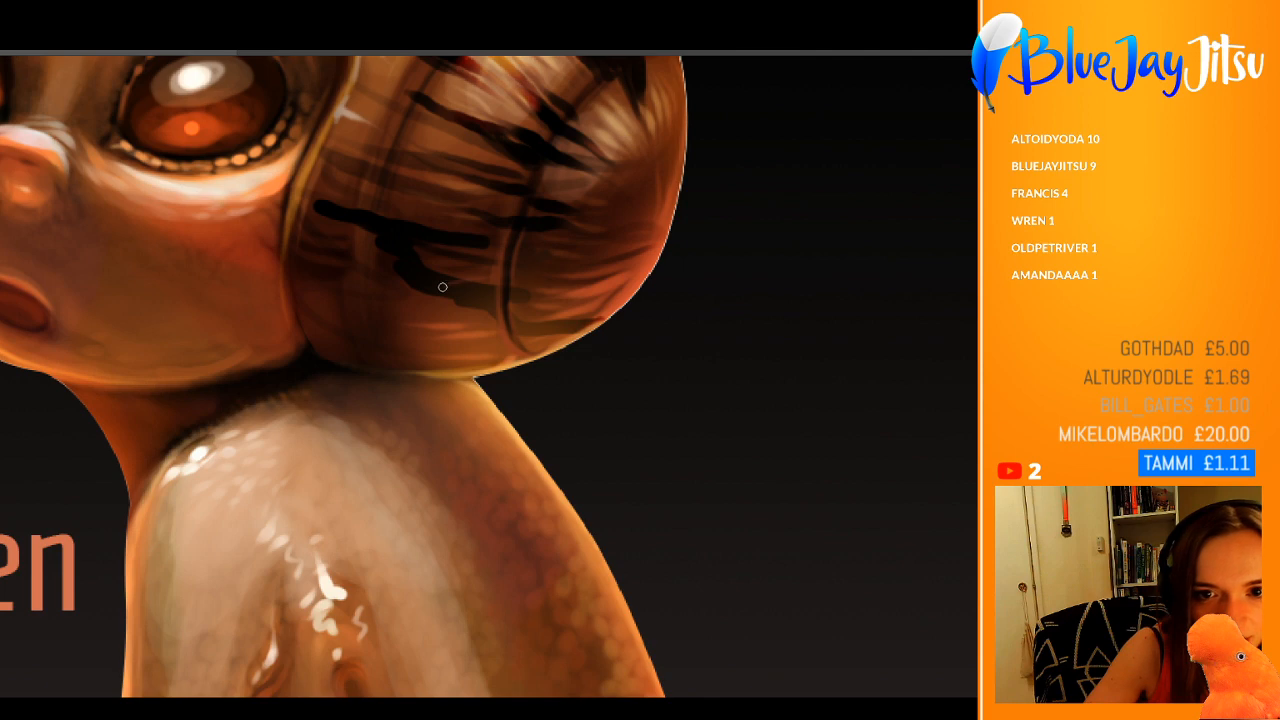
left_click_drag(522, 262, 413, 281)
left_click_drag(520, 211, 589, 224)
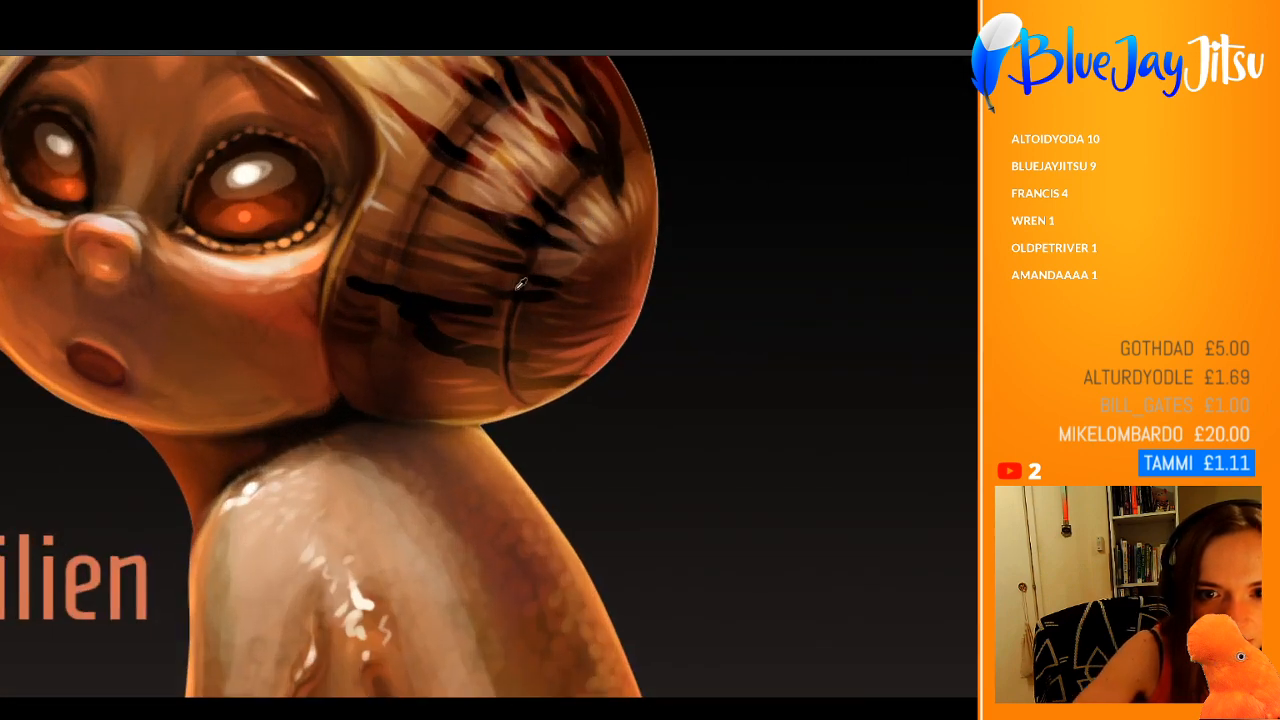
Step: Extend the thin golden rim light along the lower outer edge of the shell above the back
left_click(608, 346, "alt")
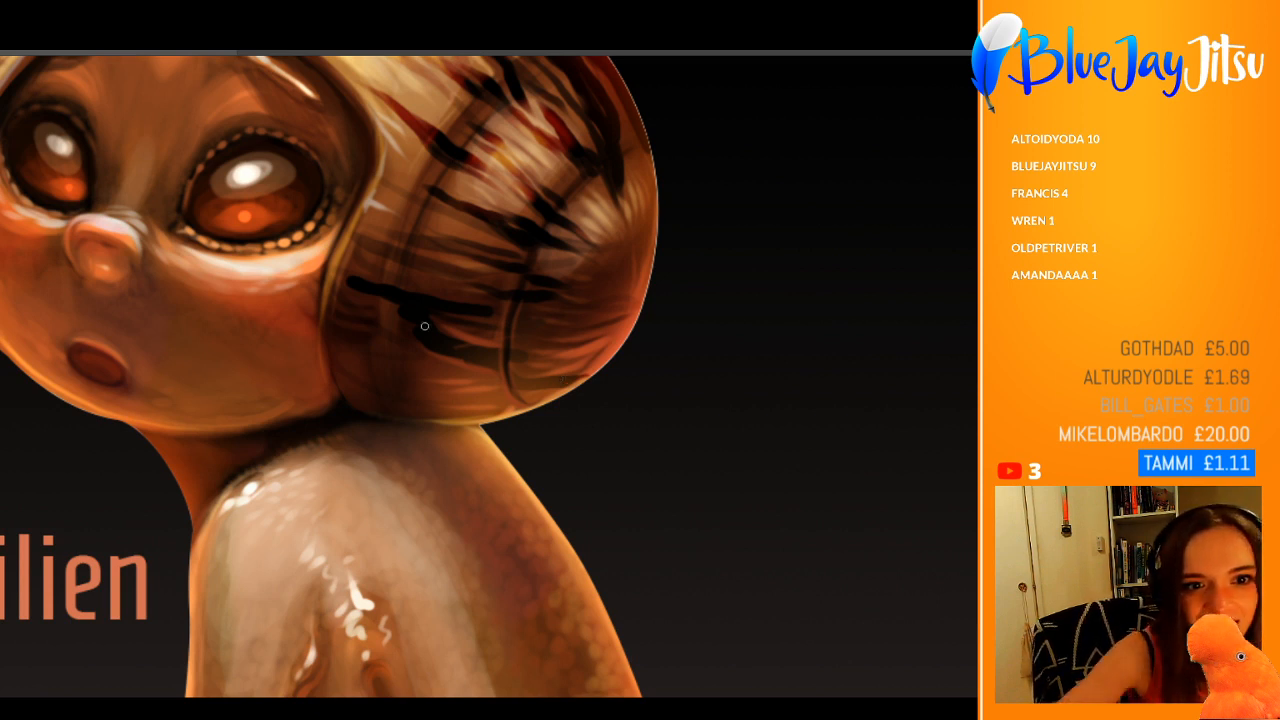
scroll(241, 267, "down", 2)
scroll(165, 316, "down", 2)
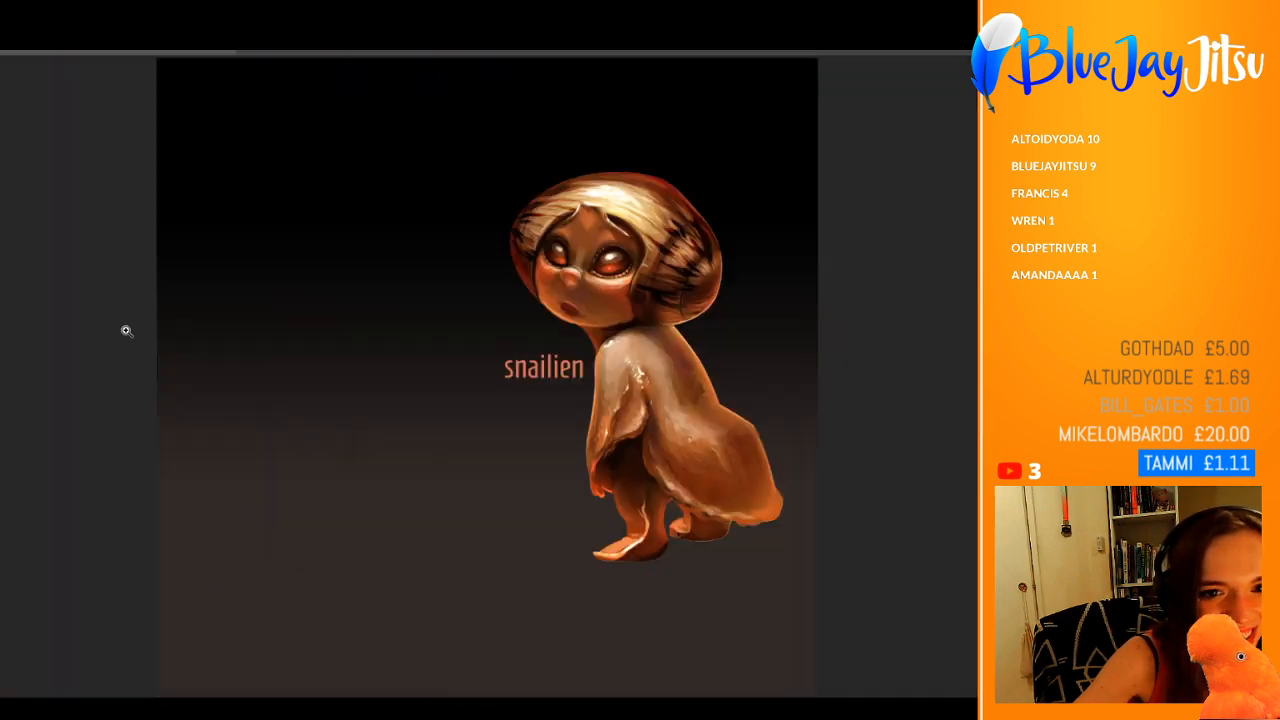
scroll(760, 354, "up", 3)
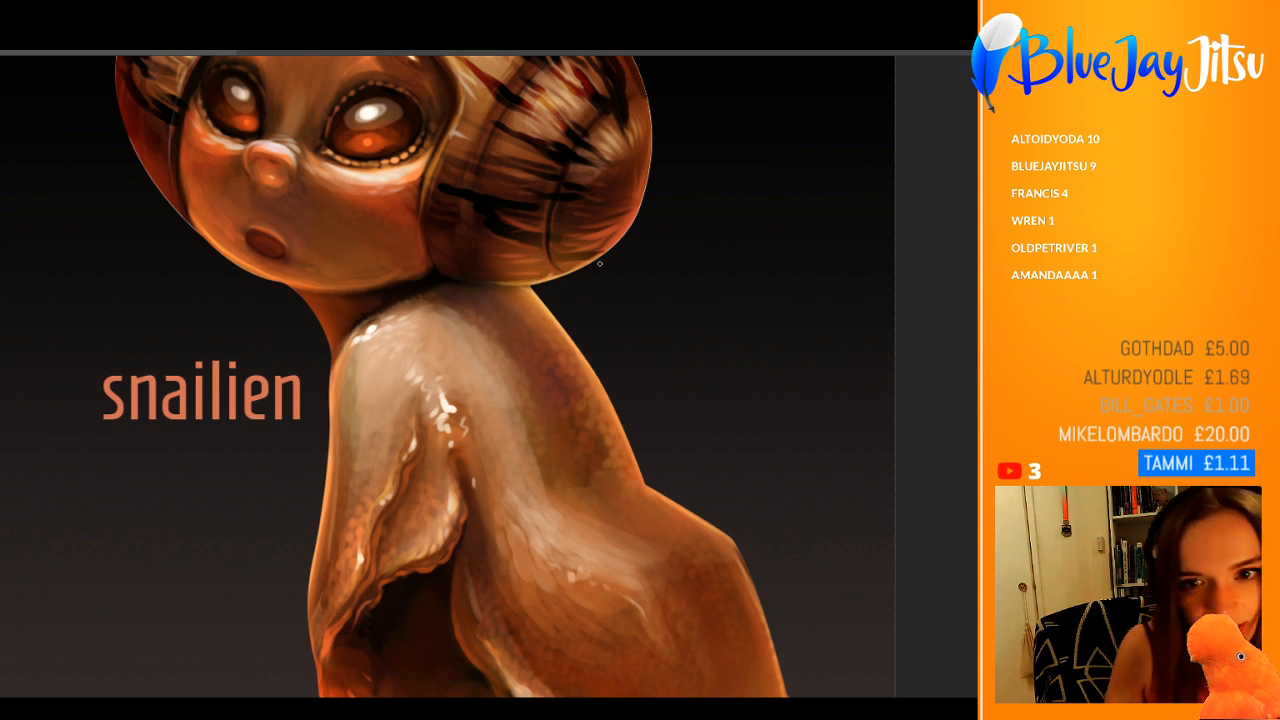
mouse_move(480, 285)
left_mouse_down()
mouse_move(528, 286)
mouse_move(602, 254)
left_mouse_up()
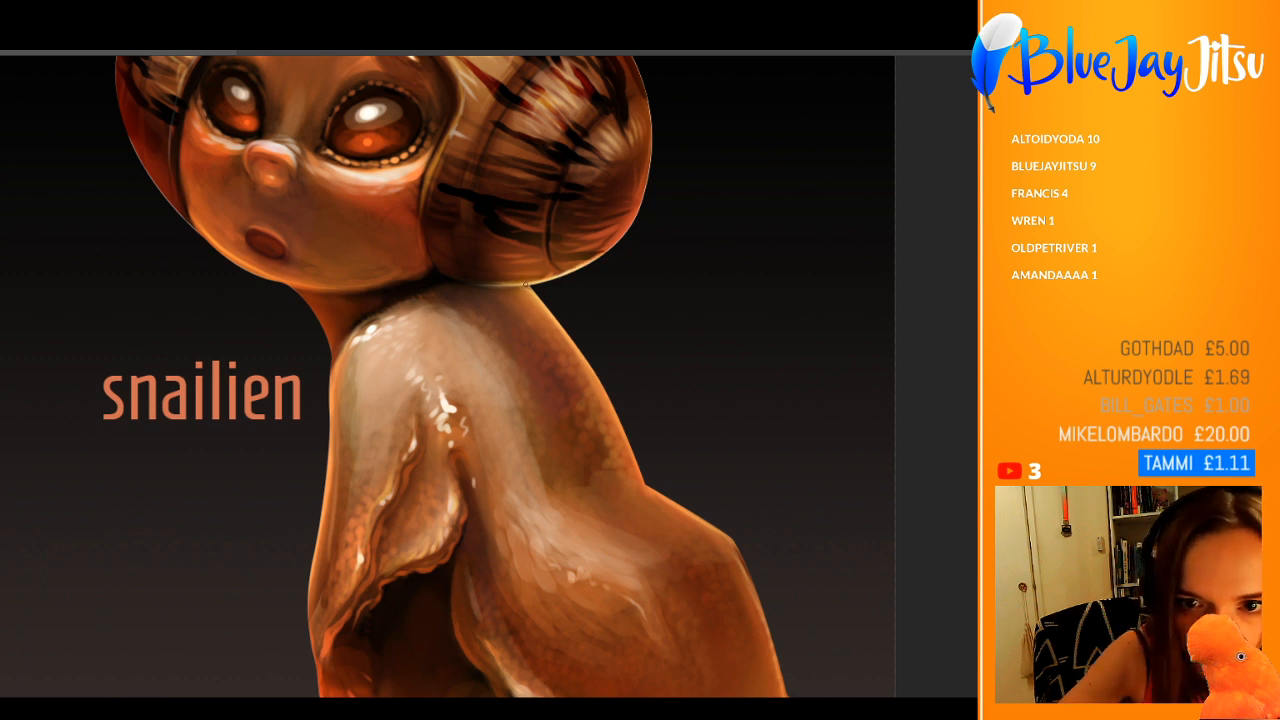
Step: Try a darker, more saturated tone over the whole snailien character, and undo the latest changes
key("ctrl+0")
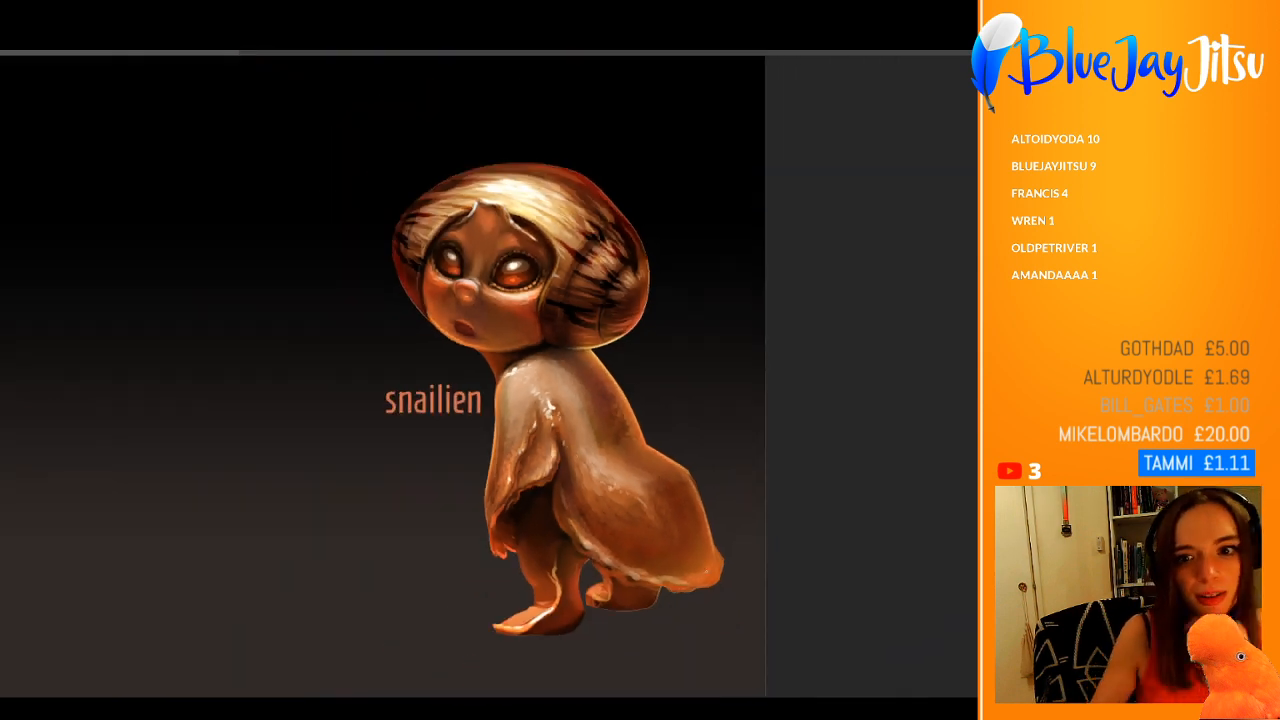
left_click_drag(681, 443, 723, 448)
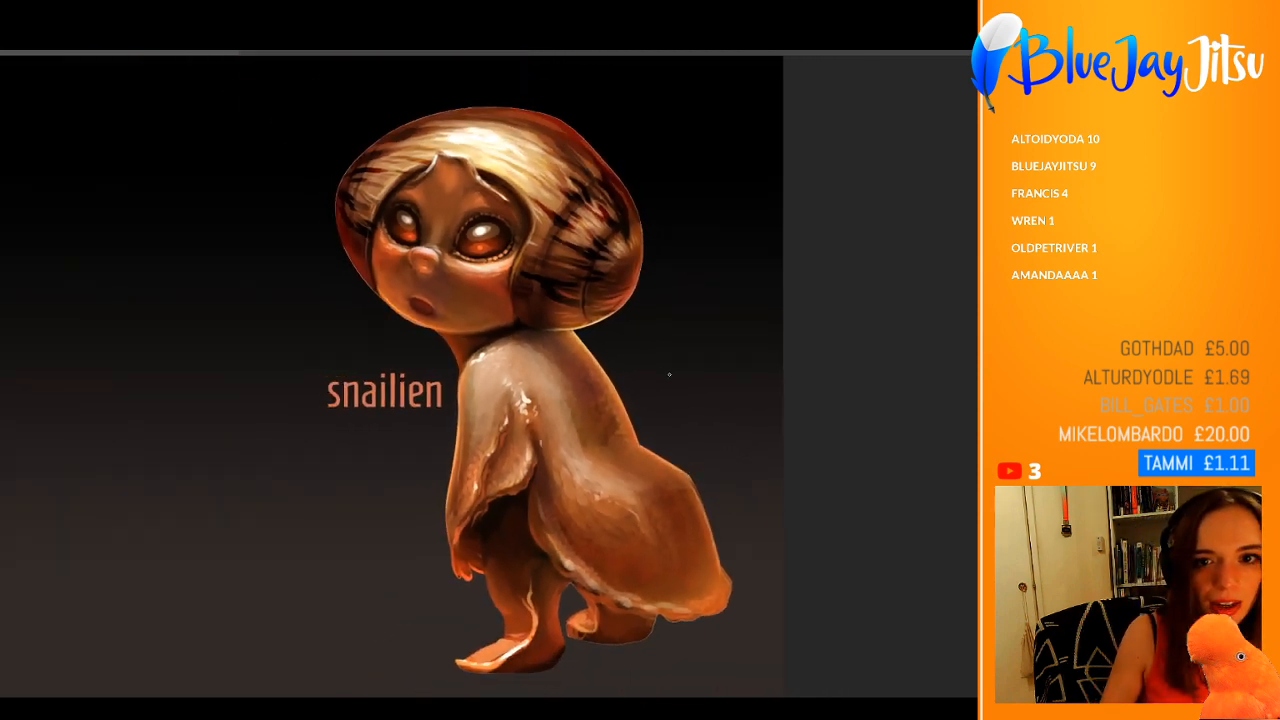
left_click_drag(651, 404, 531, 439)
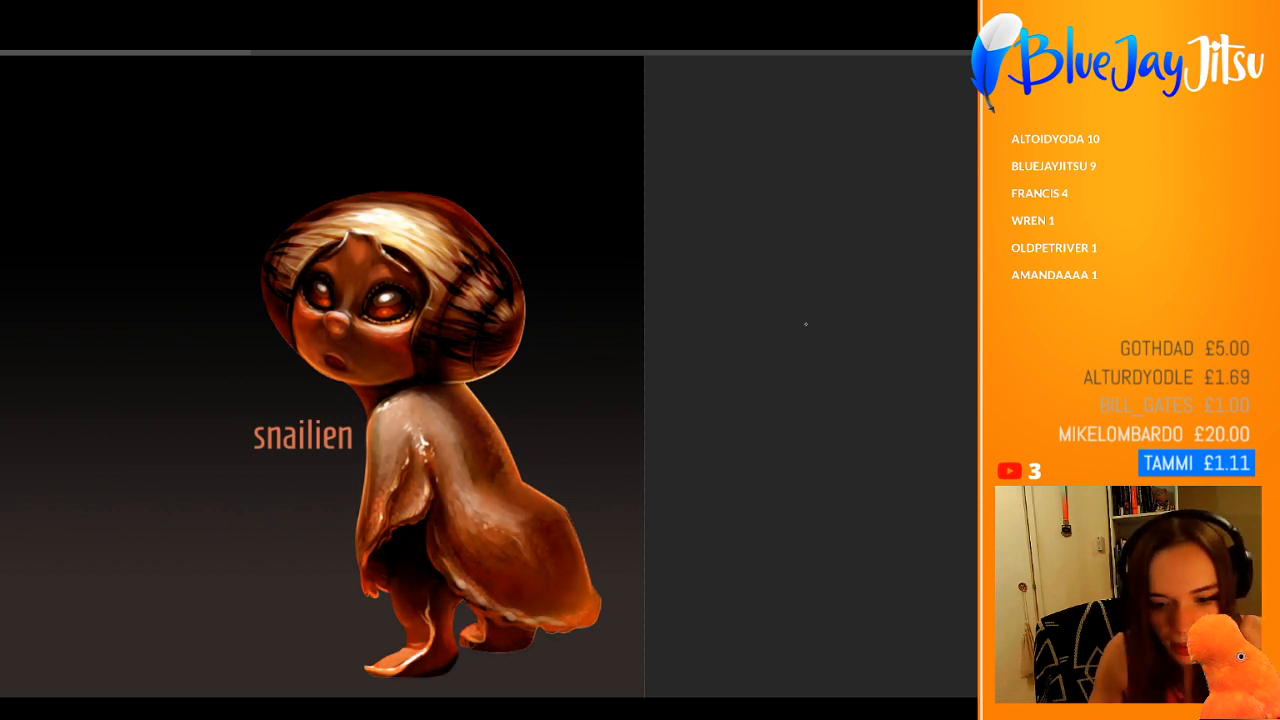
left_click_drag(369, 314, 328, 605)
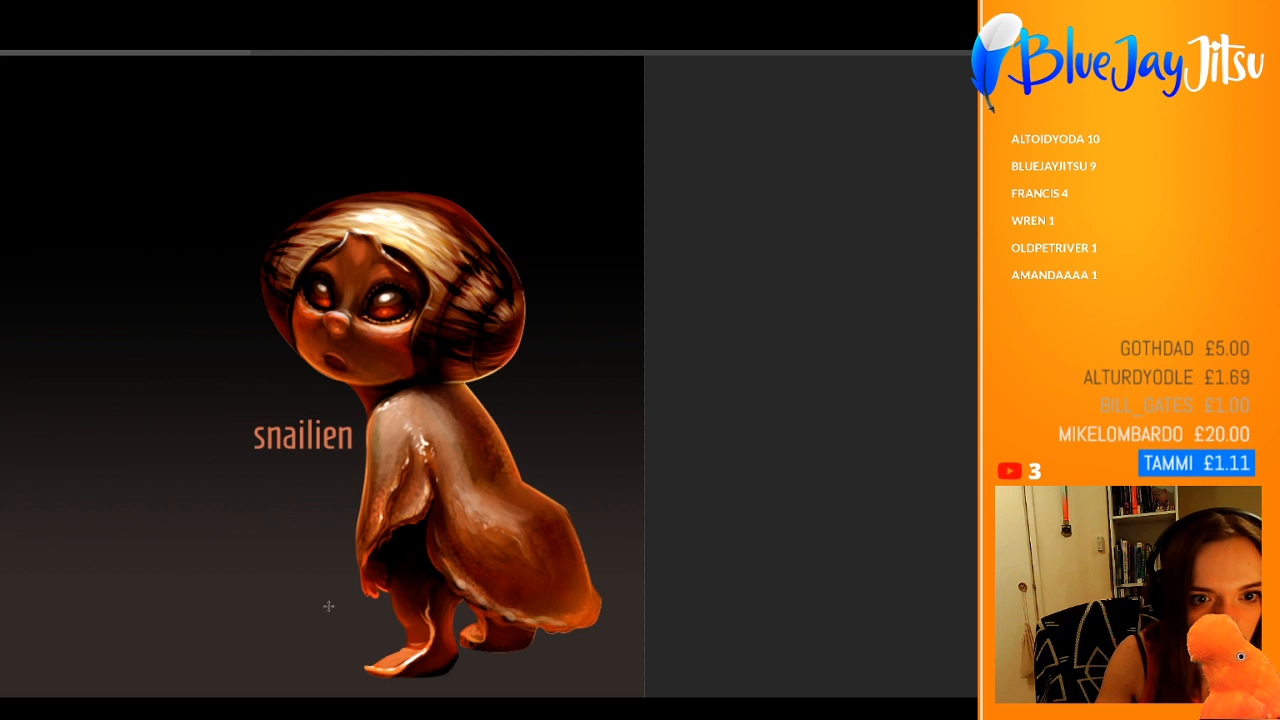
left_click_drag(416, 340, 387, 617)
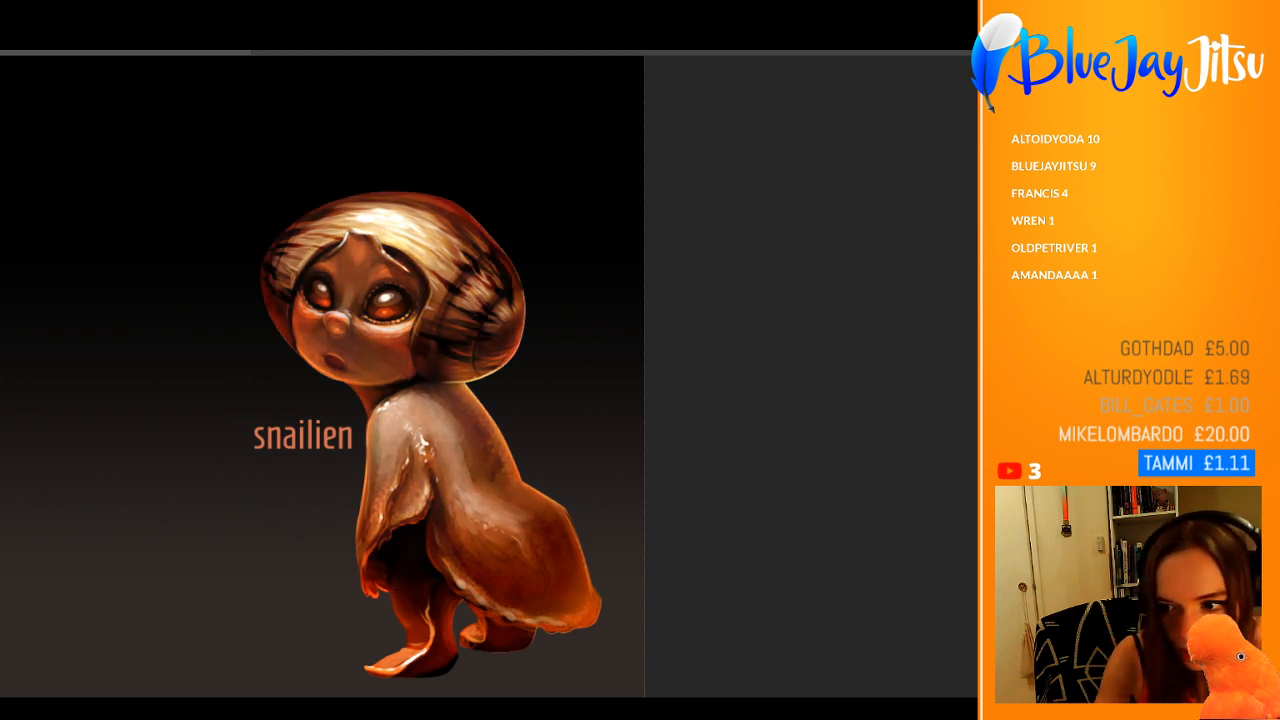
key("ctrl+z")
key("ctrl+z")
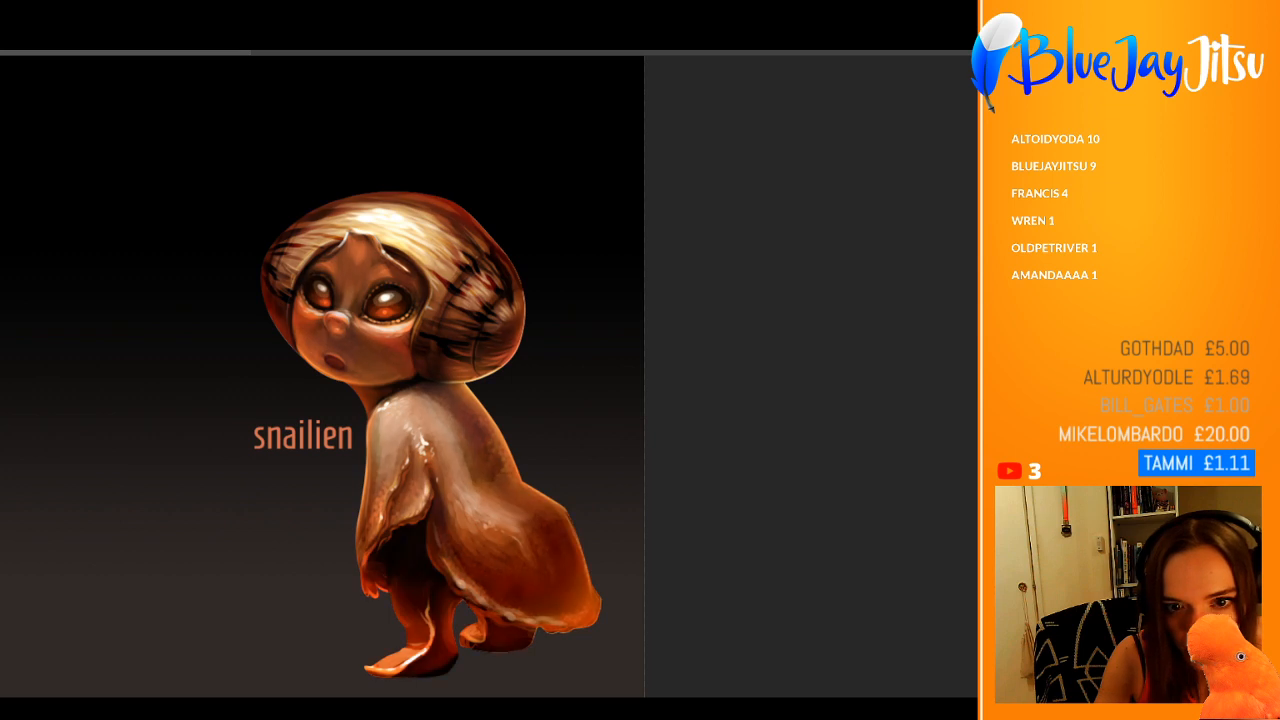
key("ctrl+z")
key("ctrl+z")
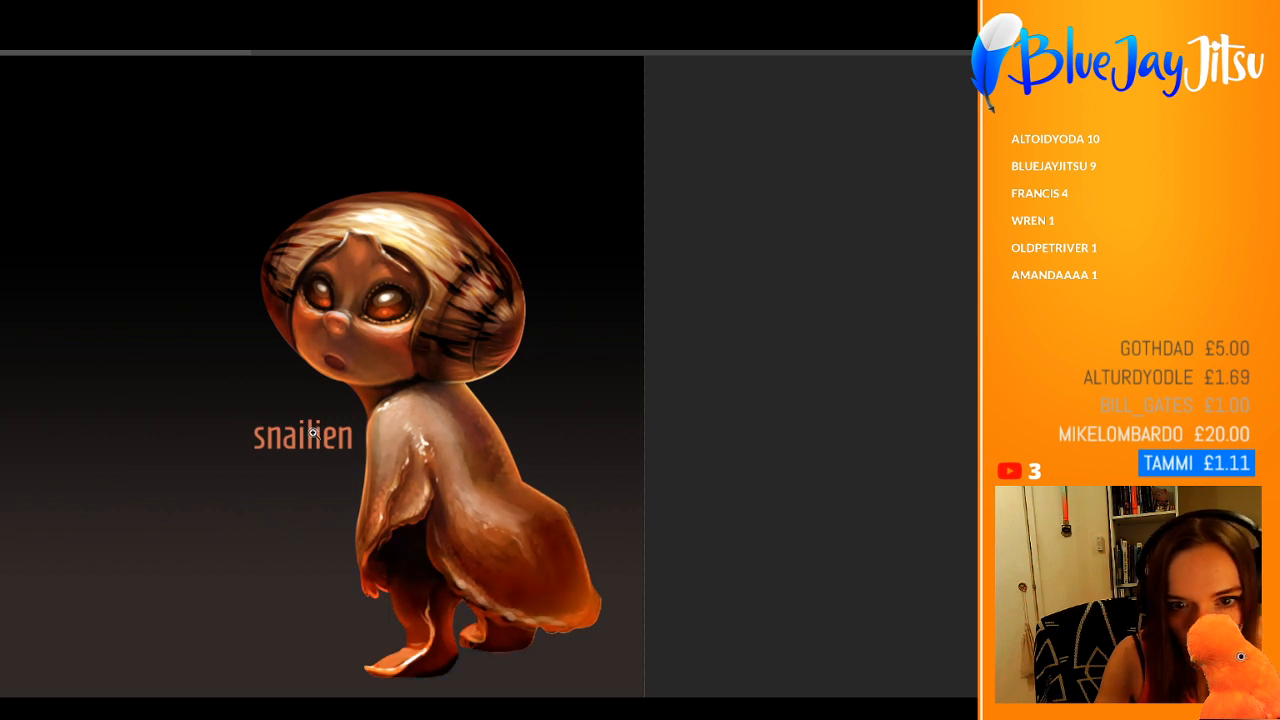
left_click_drag(314, 432, 292, 437)
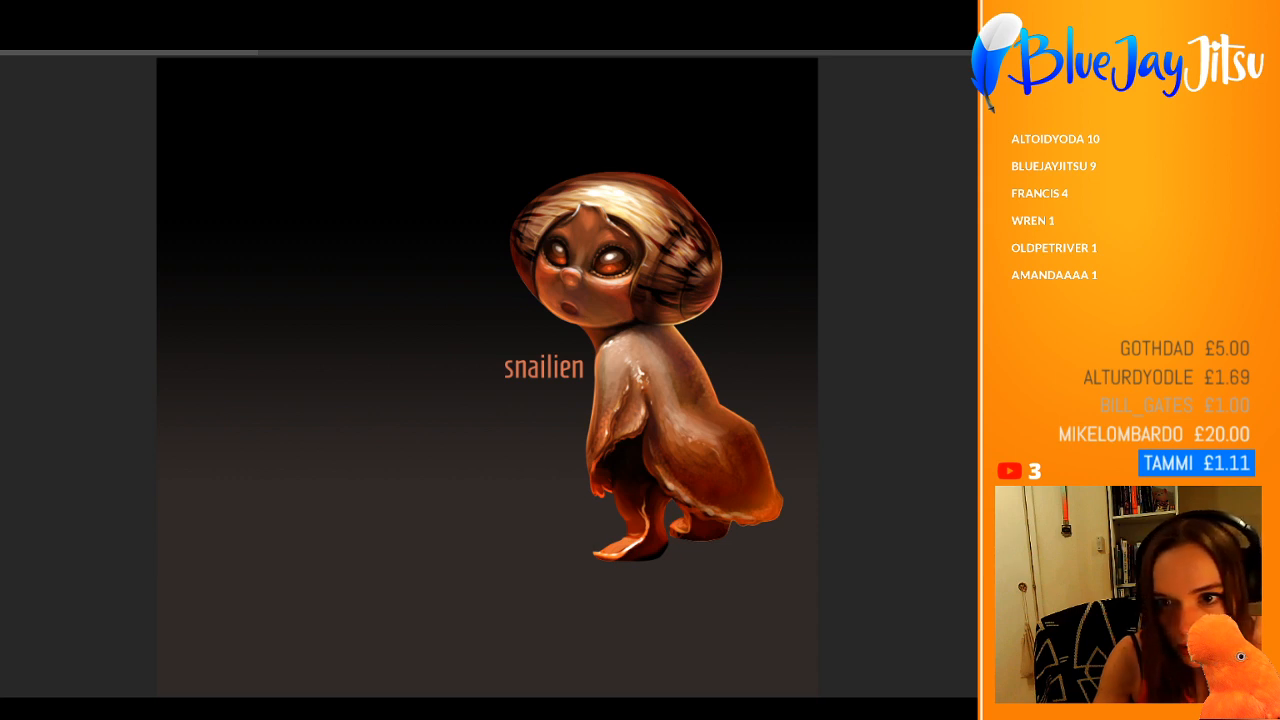
key("ctrl+z")
left_click_drag(607, 303, 503, 292)
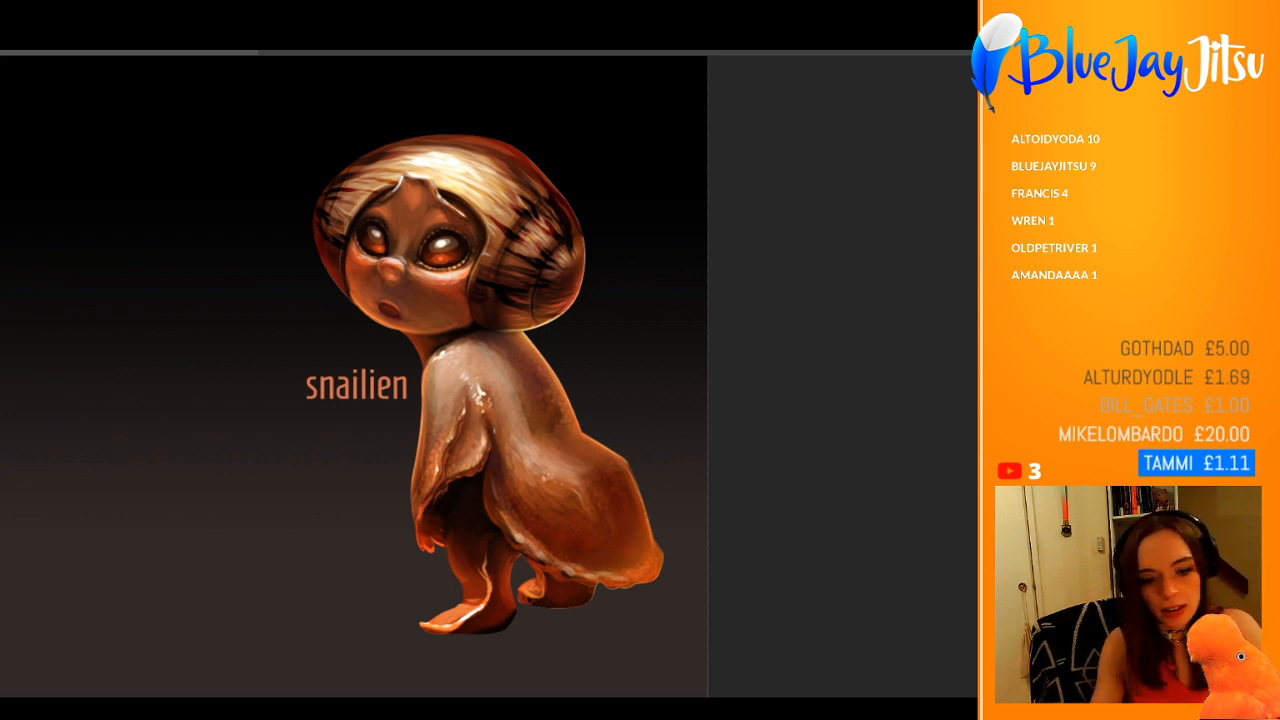
mouse_move(480, 244)
left_mouse_down()
mouse_move(505, 244)
mouse_move(454, 246)
mouse_move(467, 247)
left_mouse_up()
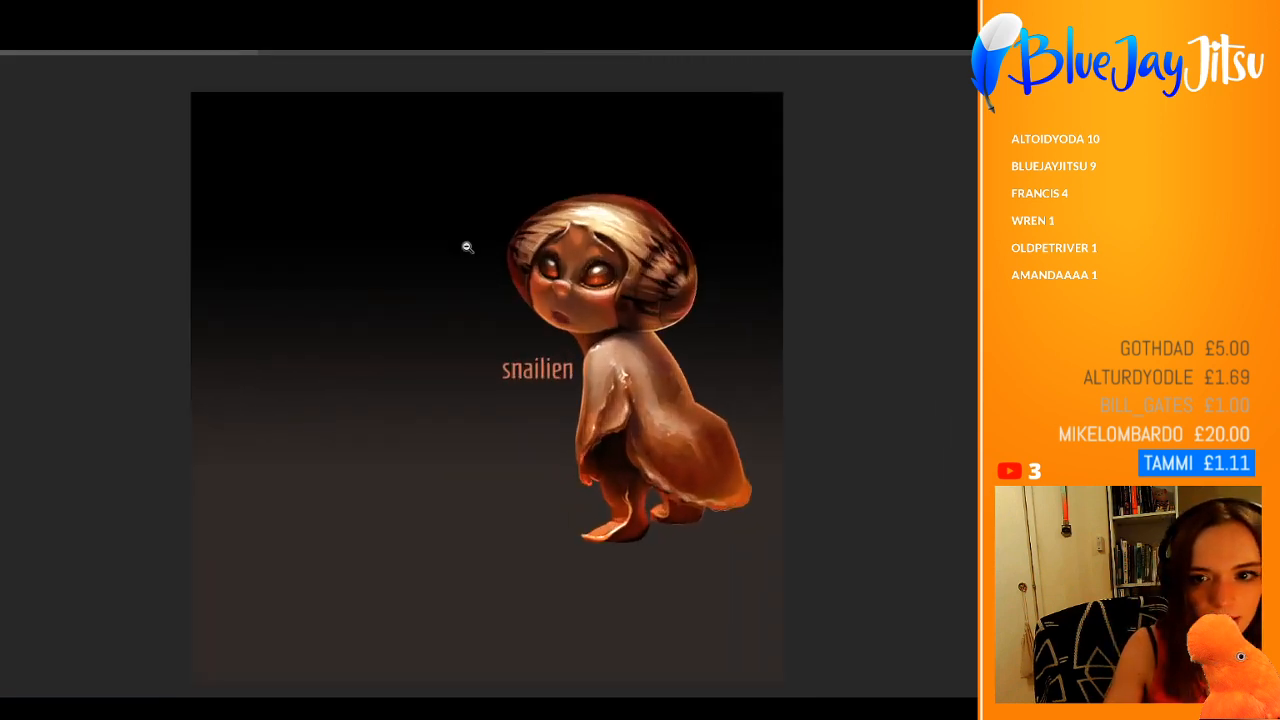
left_click_drag(755, 357, 769, 359)
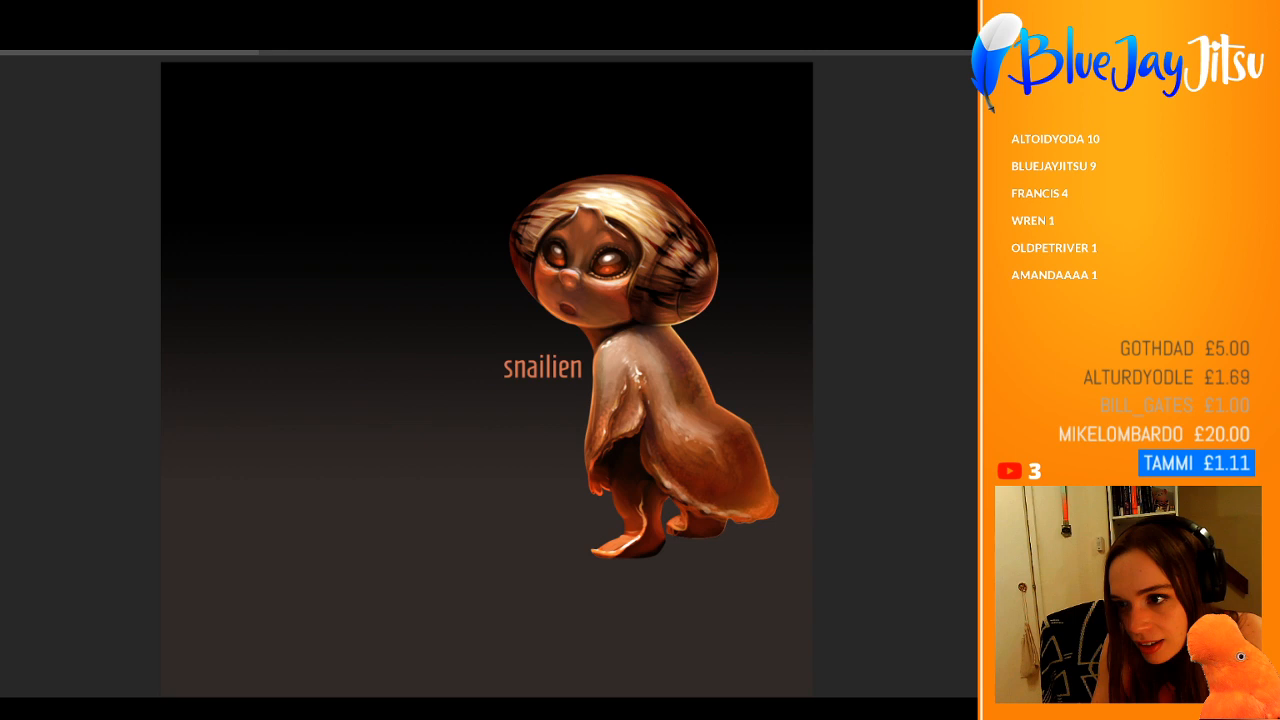
Step: Show the pencil sketch page of masked, furry creatures over the painting and examine its poses and faces up close
key("ctrl+z")
key("ctrl+shift+z")
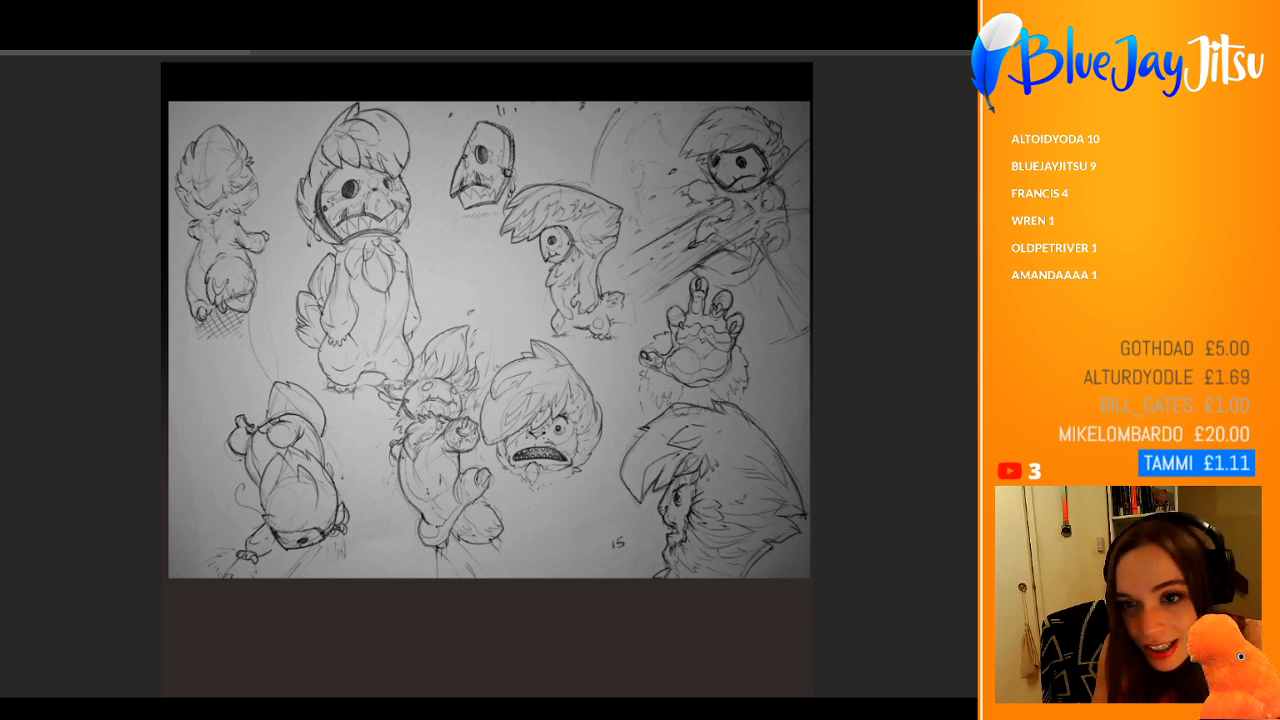
scroll(438, 456, "up", 5)
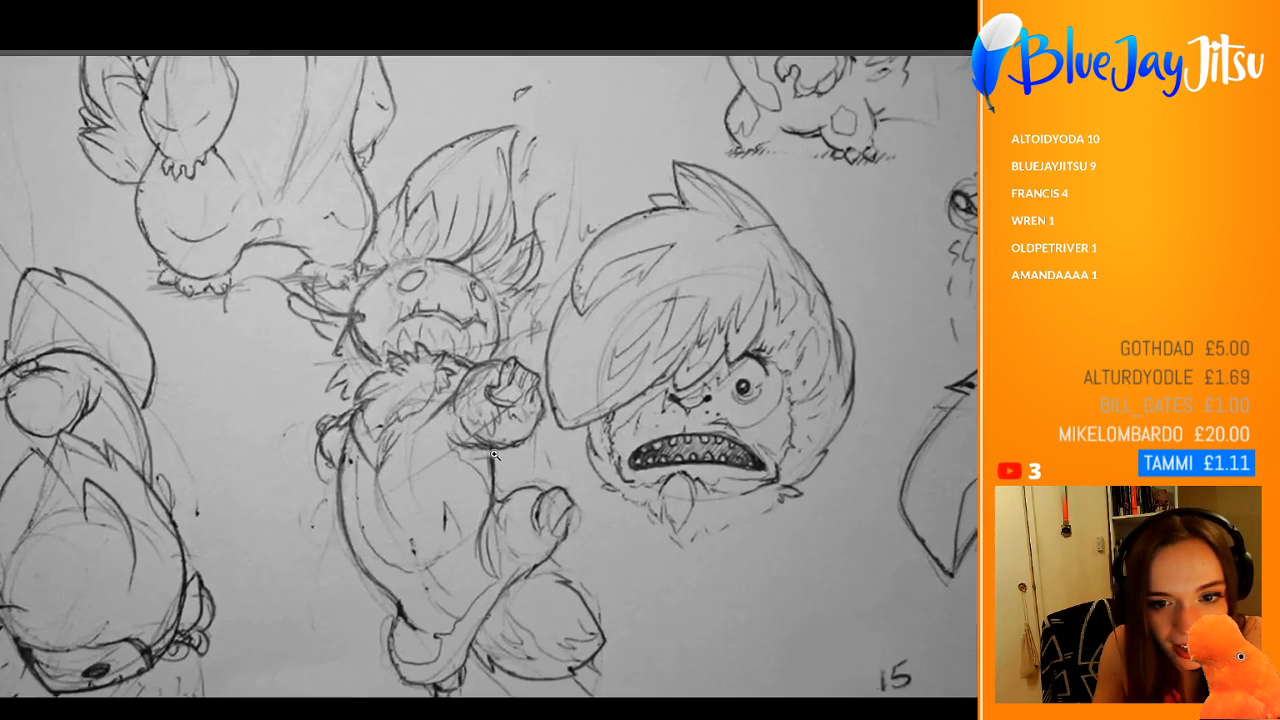
left_click_drag(509, 455, 491, 460)
mouse_move(760, 430)
left_mouse_down()
mouse_move(576, 440)
mouse_move(555, 477)
left_mouse_up()
left_click_drag(617, 393, 557, 405)
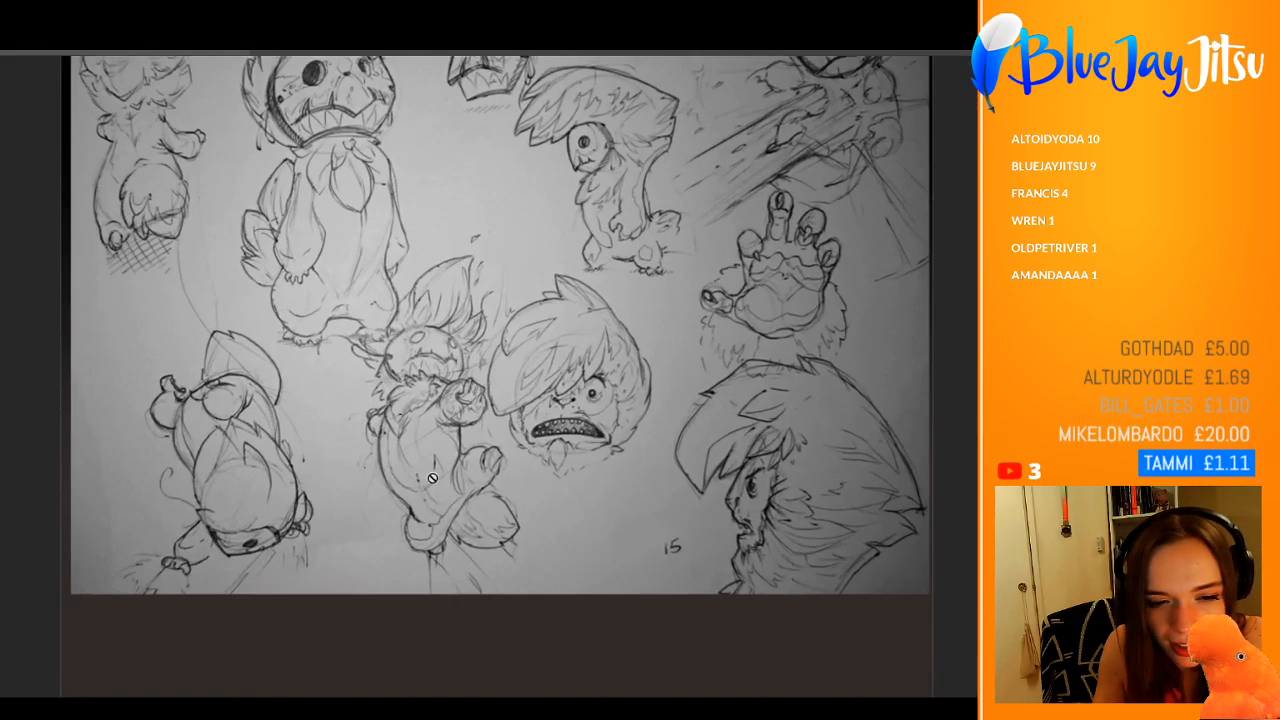
left_click_drag(433, 373, 525, 474)
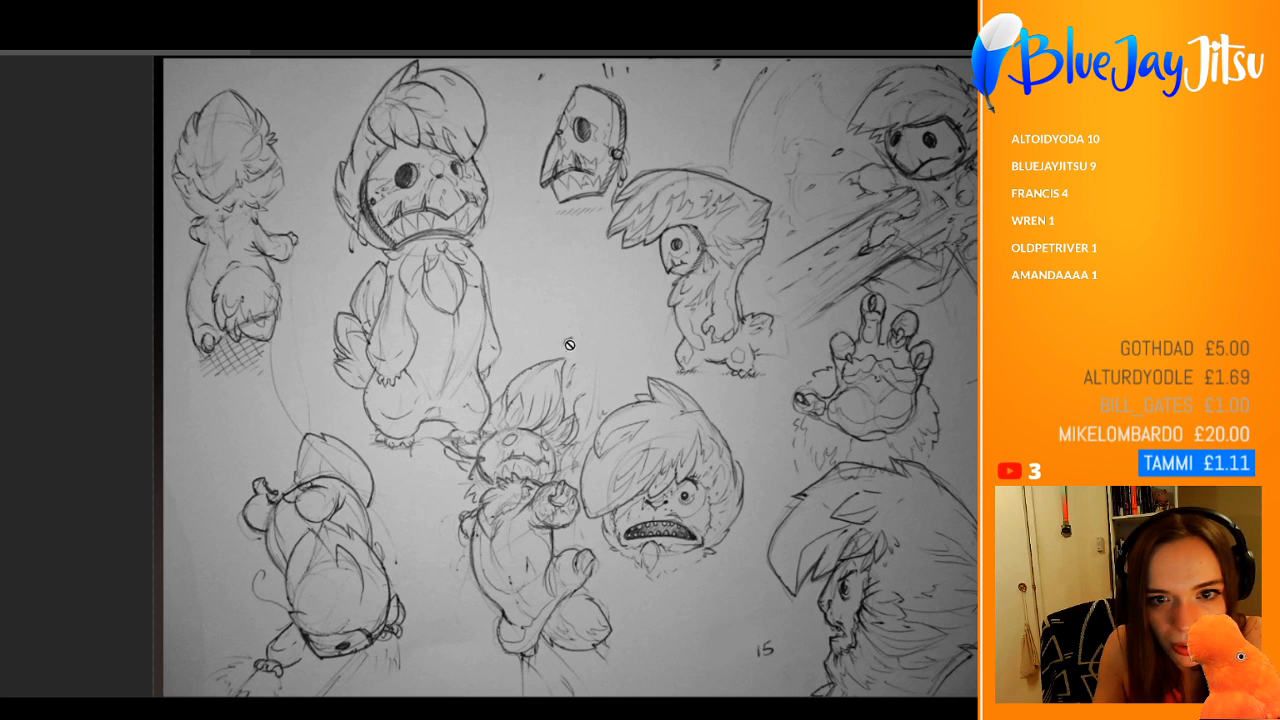
left_click_drag(570, 344, 501, 359)
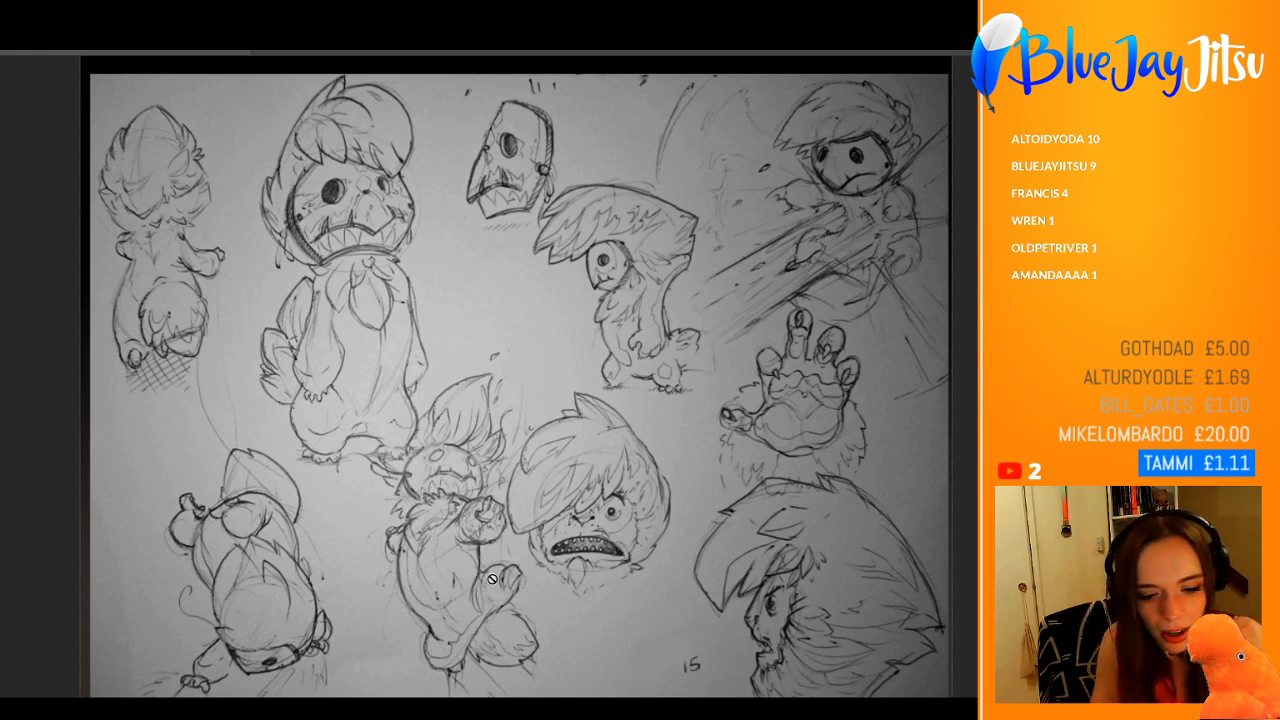
scroll(431, 552, "up", 3)
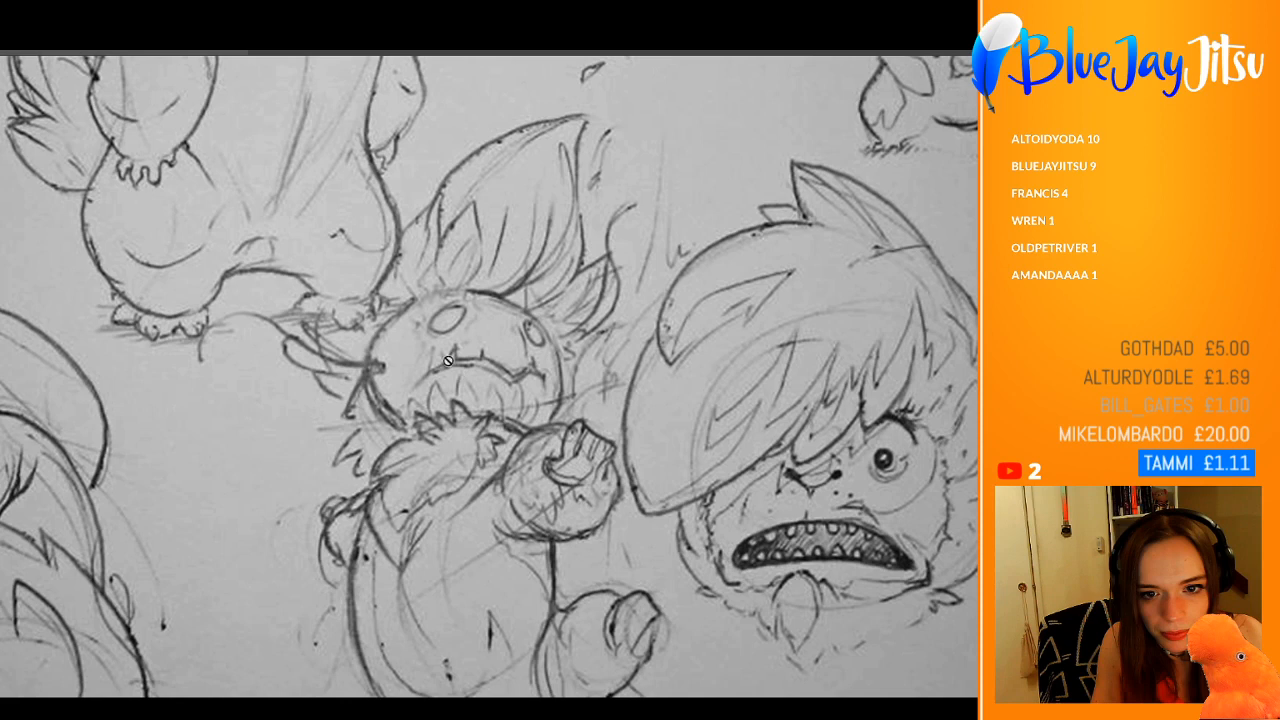
scroll(548, 454, "down", 3)
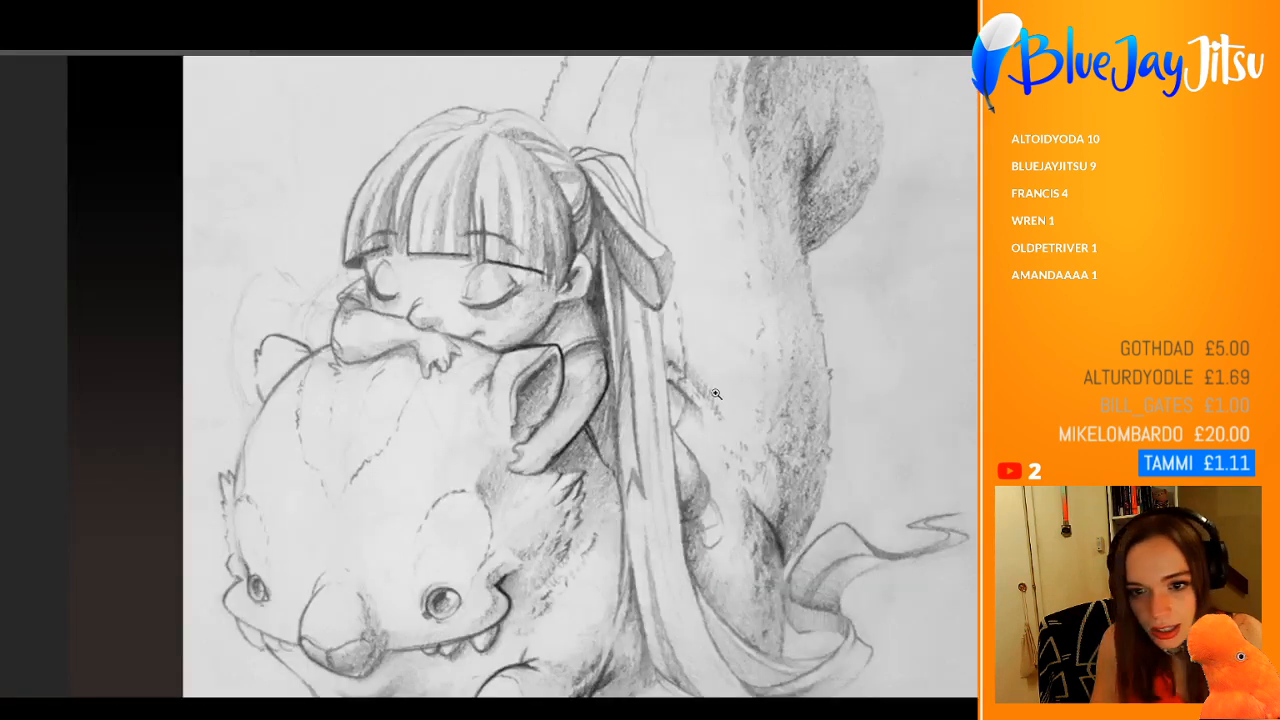
left_click_drag(717, 394, 680, 393)
left_click_drag(456, 459, 475, 466)
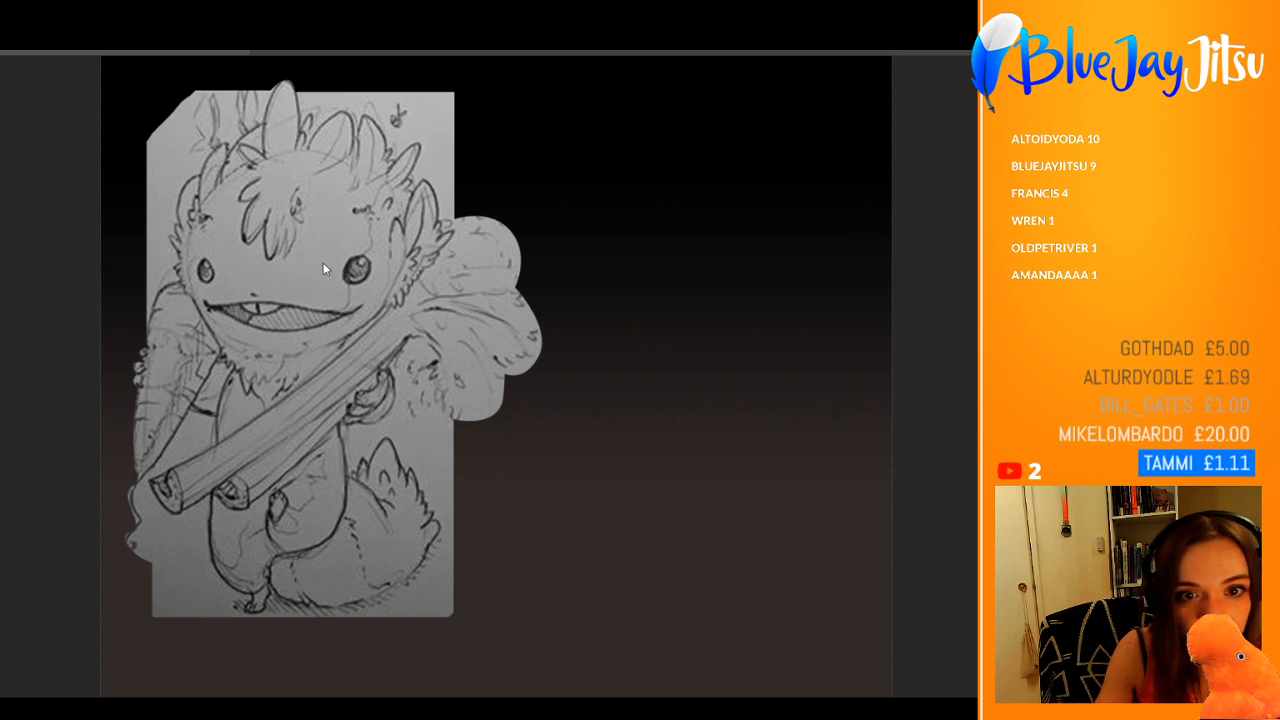
Step: Bring up the sketch of four odd animals and inspect the bird, the sheep and the creature with square glasses
mouse_move(335, 293)
left_mouse_down()
mouse_move(428, 351)
mouse_move(498, 341)
left_mouse_up()
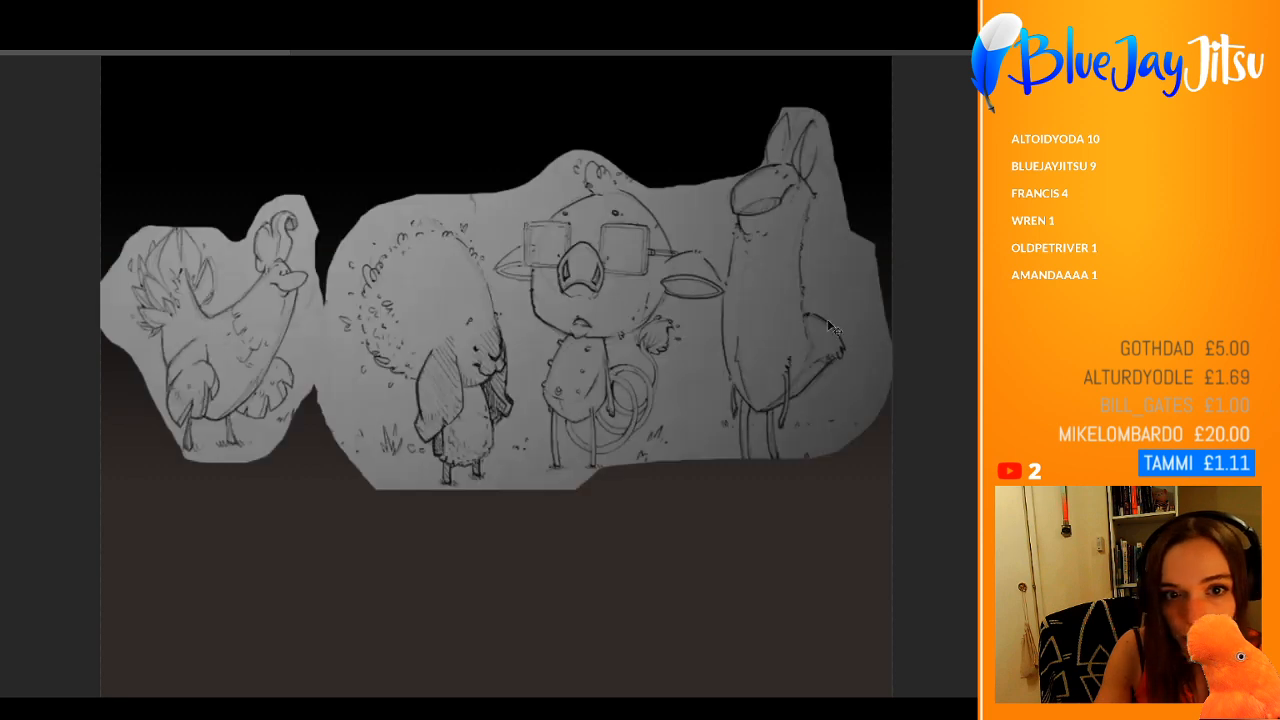
left_click_drag(209, 252, 254, 260)
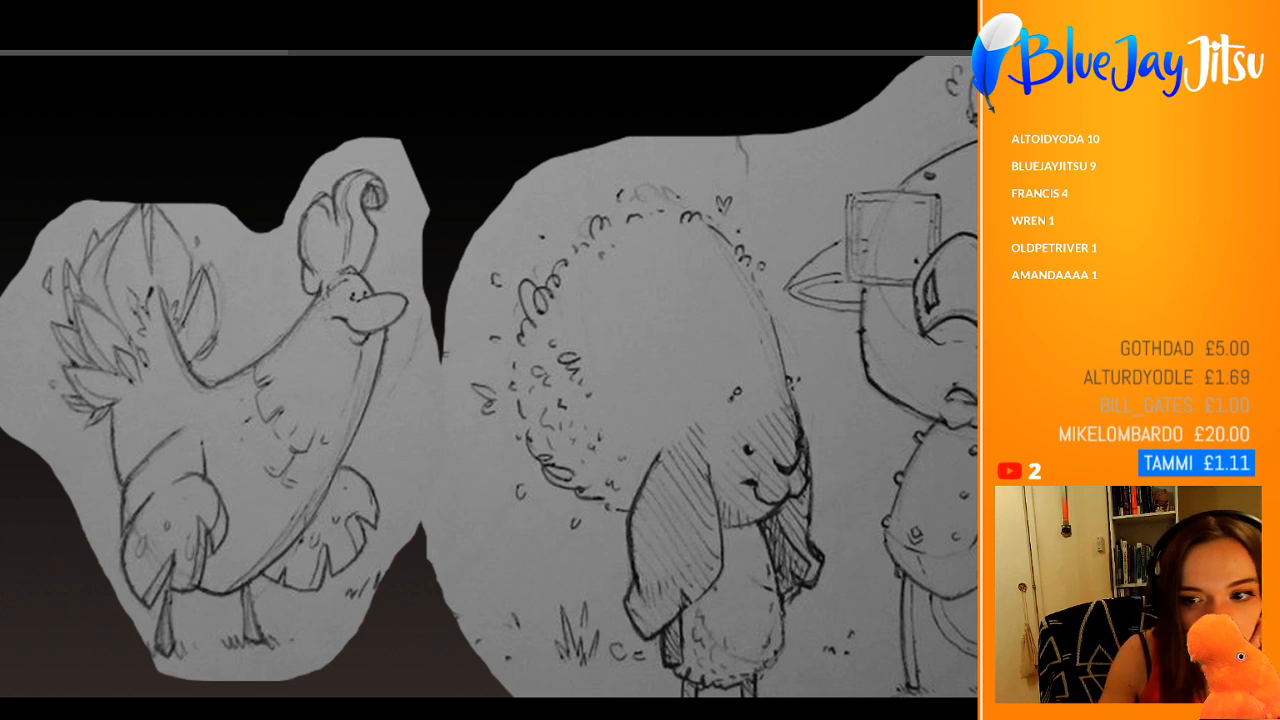
mouse_move(1043, 421)
left_mouse_down()
mouse_move(396, 421)
mouse_move(1149, 421)
mouse_move(606, 421)
mouse_move(700, 422)
left_mouse_up()
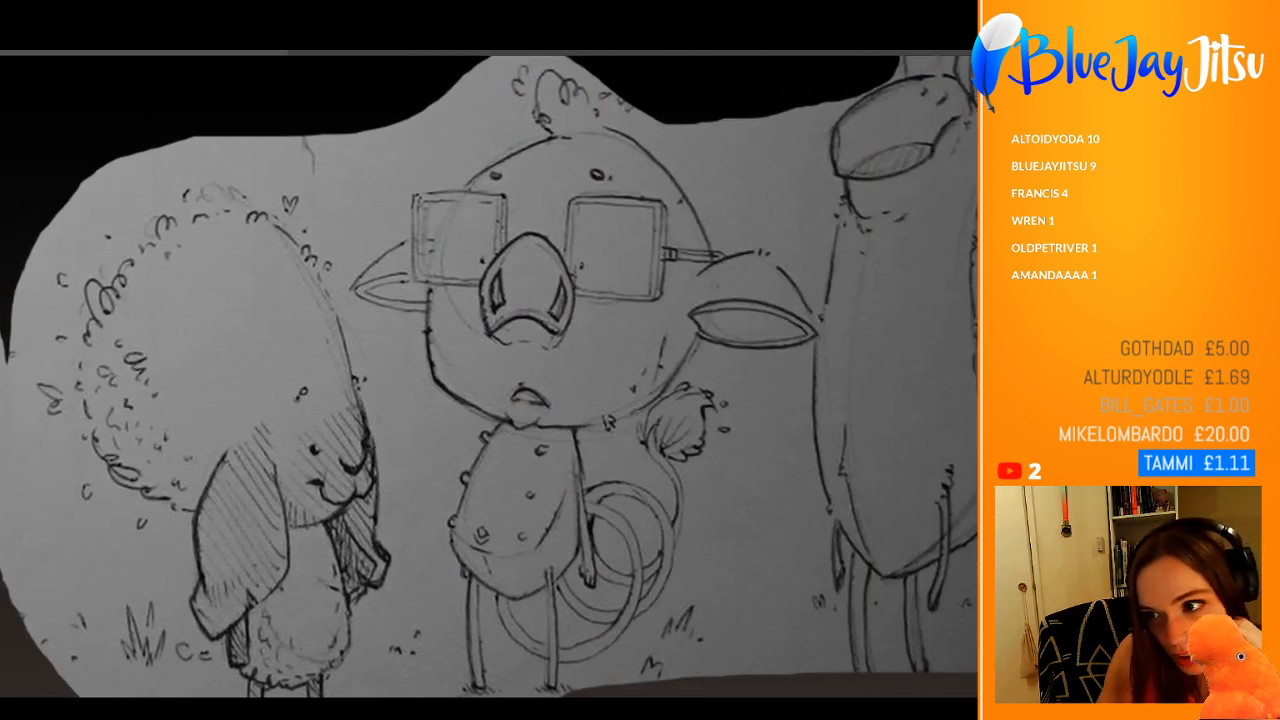
Step: Show the sketch page with the hooded, big-armed man and examine its figures, from the running characters down to the boots
key("ctrl+z")
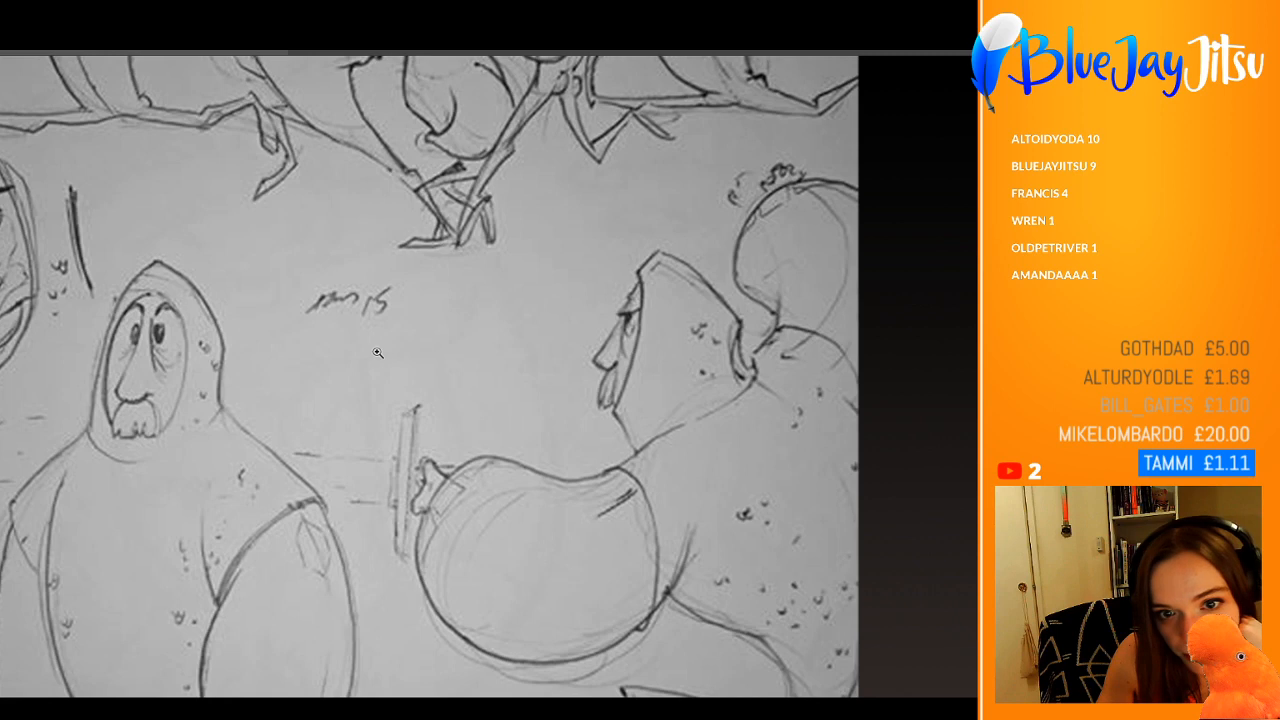
left_click_drag(378, 354, 322, 360)
scroll(451, 313, "up", 2)
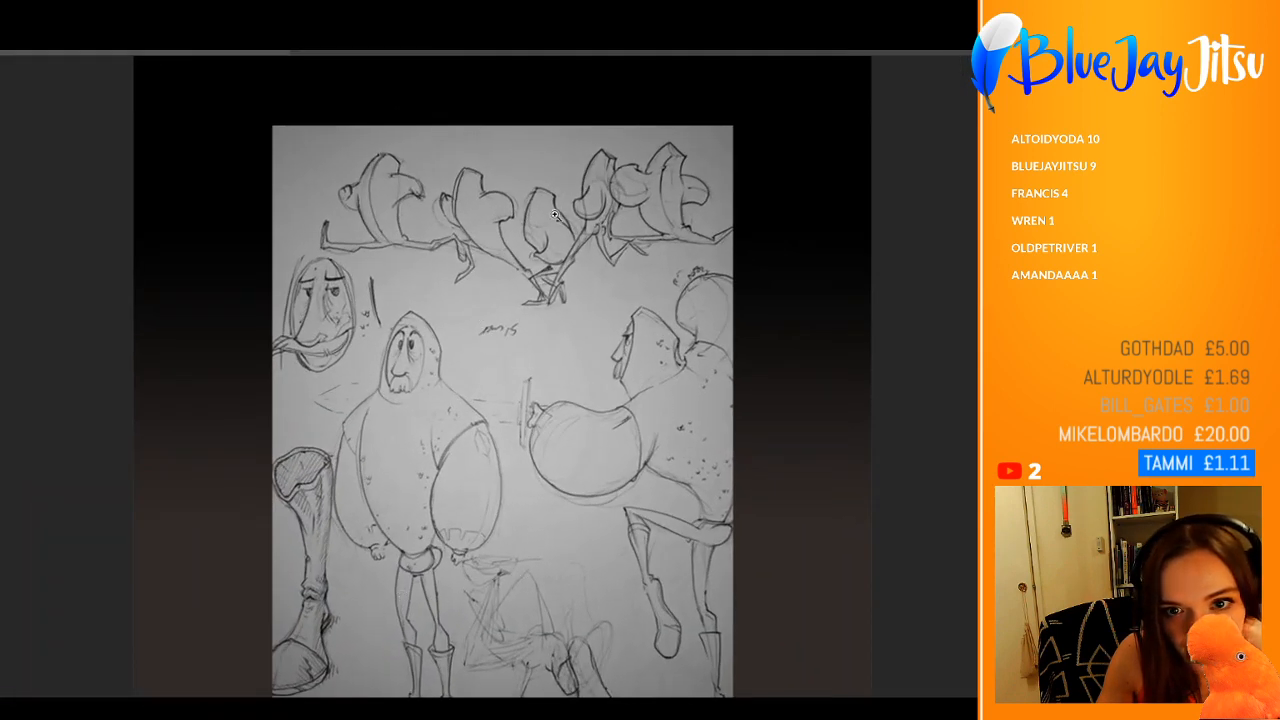
left_click(578, 194)
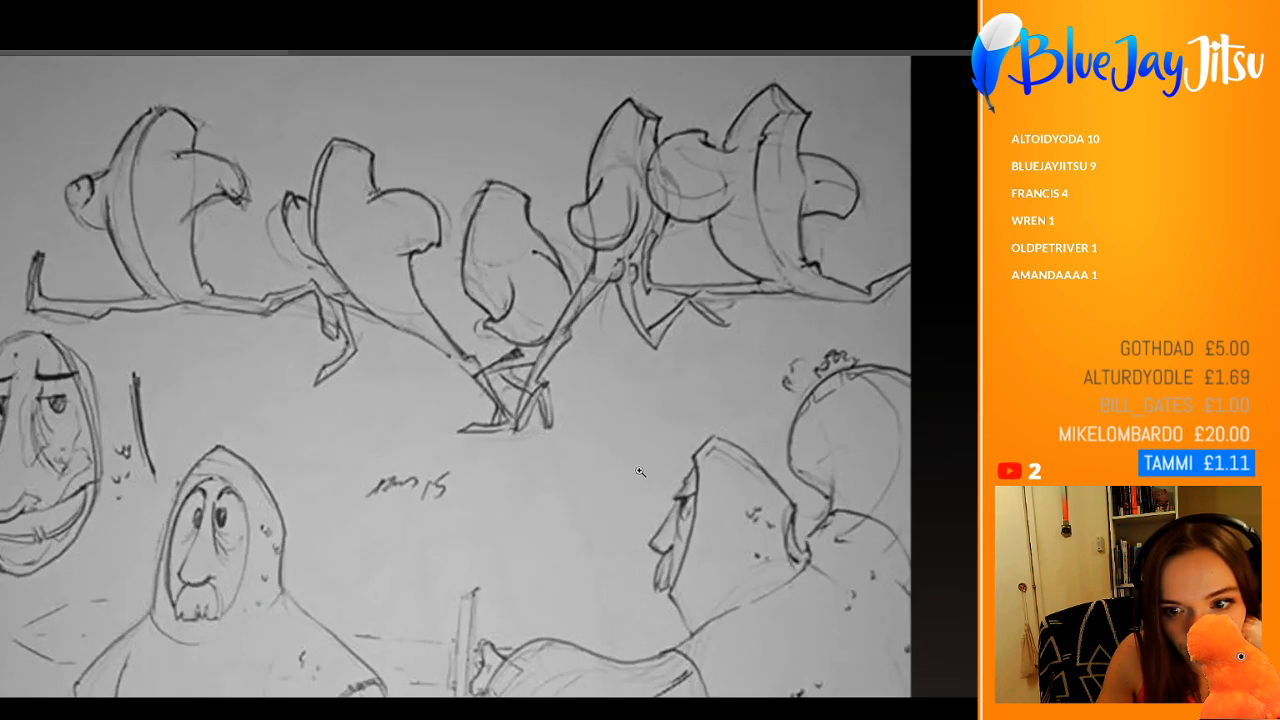
scroll(640, 471, "down", 5)
scroll(634, 512, "up", 3)
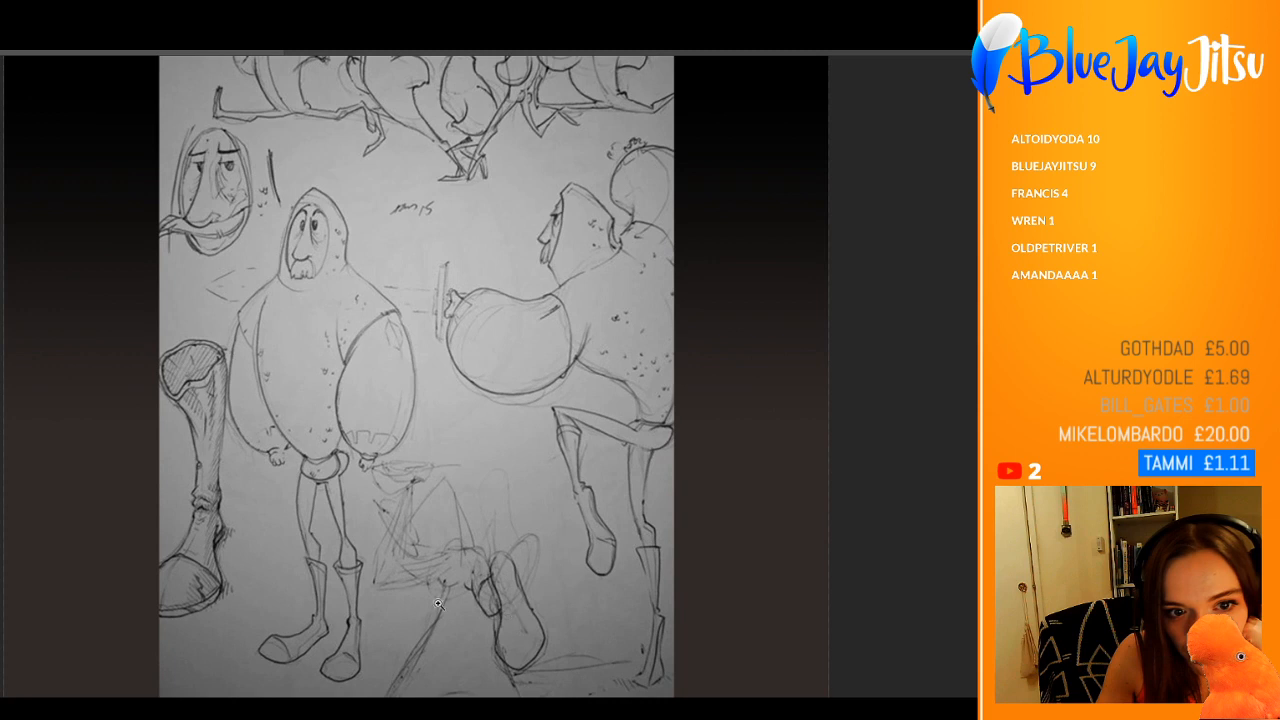
scroll(282, 250, "up", 3)
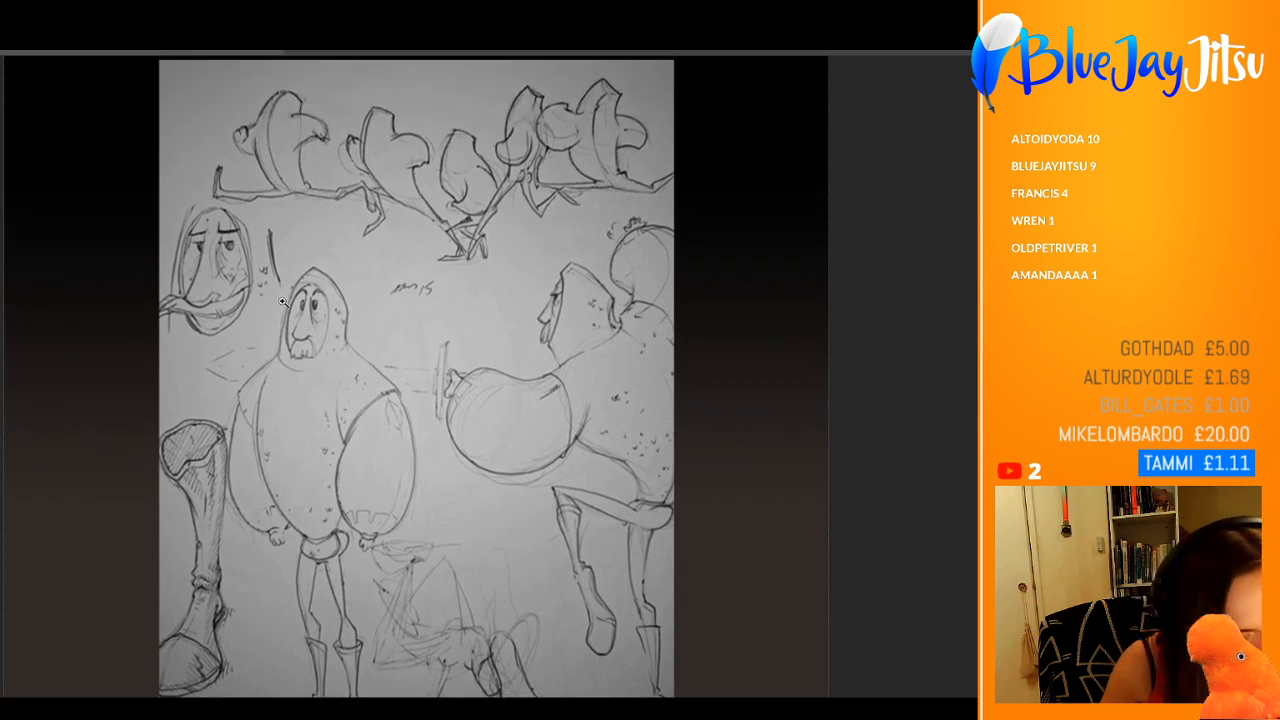
scroll(646, 376, "down", 1)
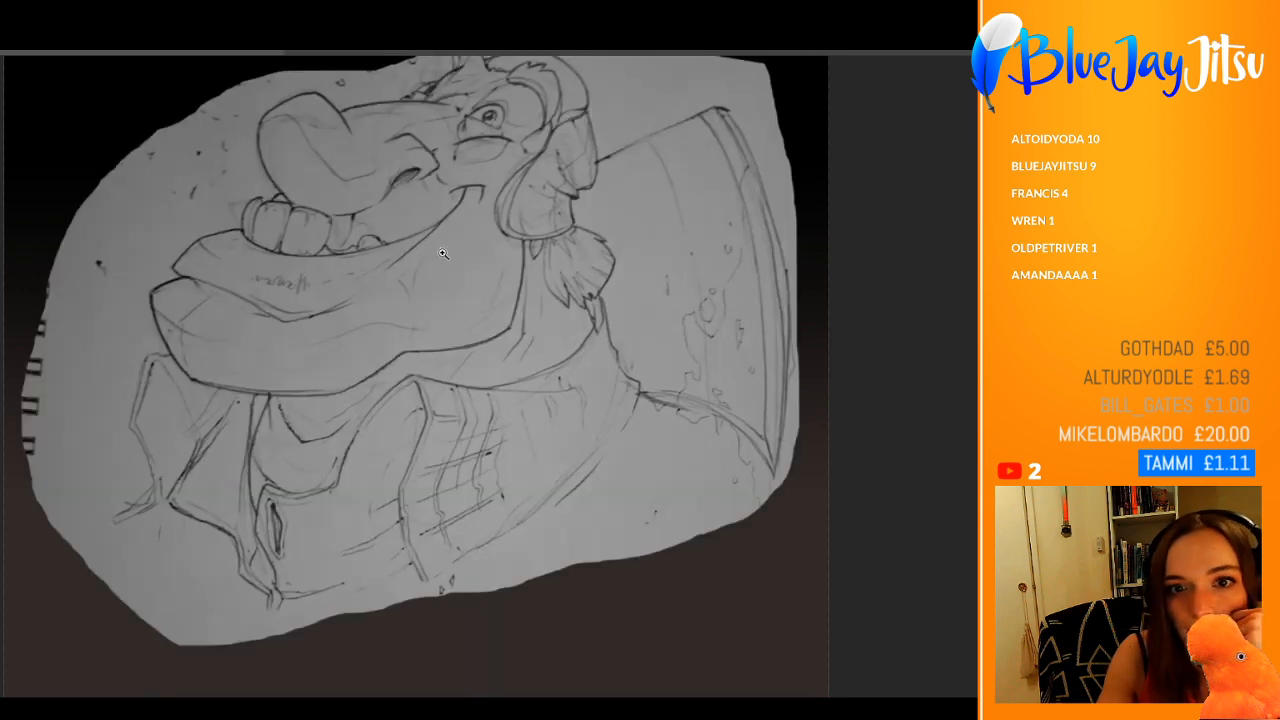
Step: Inspect the large-jawed character sketch up close, from the face to the collar, and clear it from the canvas
left_click_drag(522, 394, 423, 171)
left_click_drag(491, 297, 569, 313)
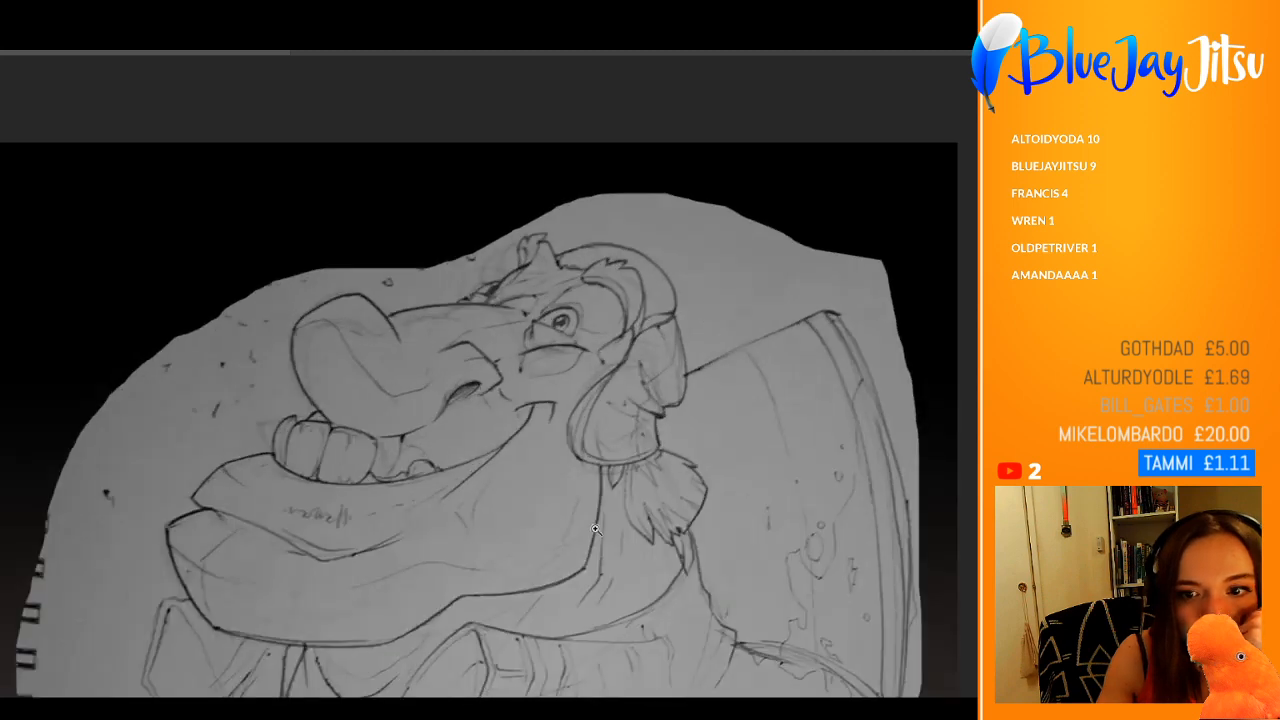
left_click_drag(597, 529, 551, 526)
mouse_move(539, 345)
left_mouse_down()
mouse_move(588, 326)
mouse_move(573, 315)
left_mouse_up()
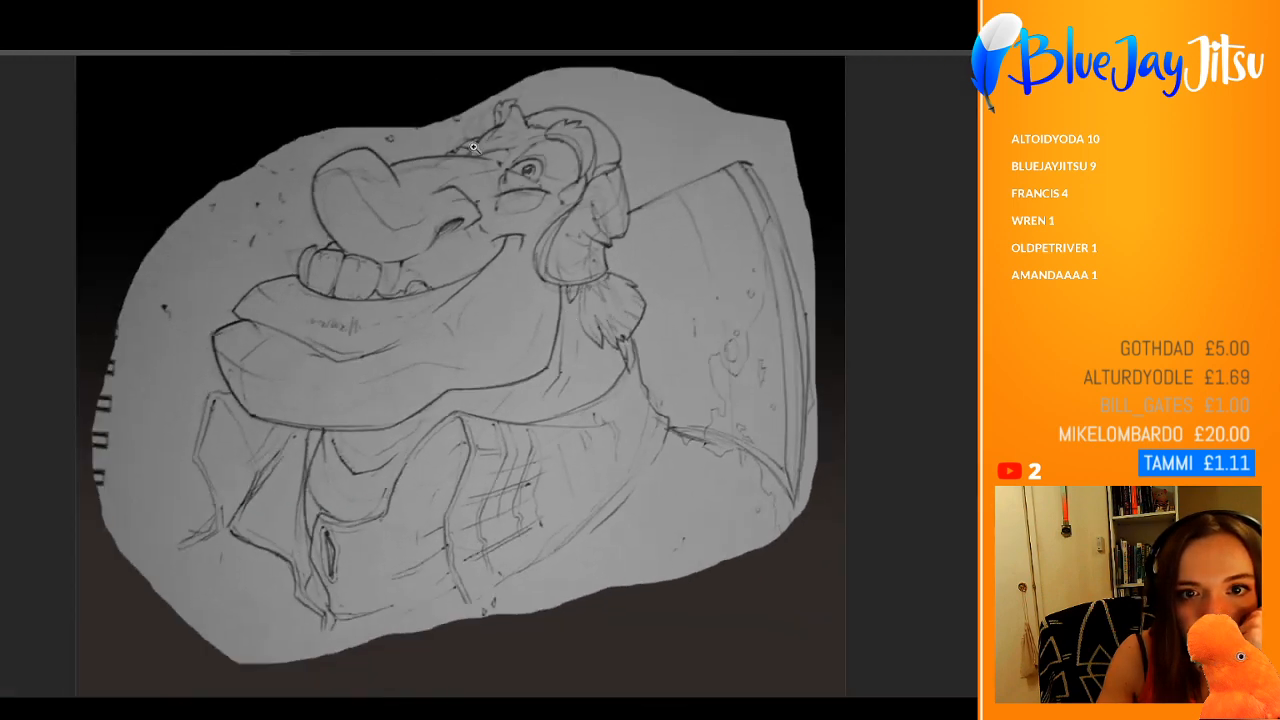
left_click_drag(475, 148, 501, 151)
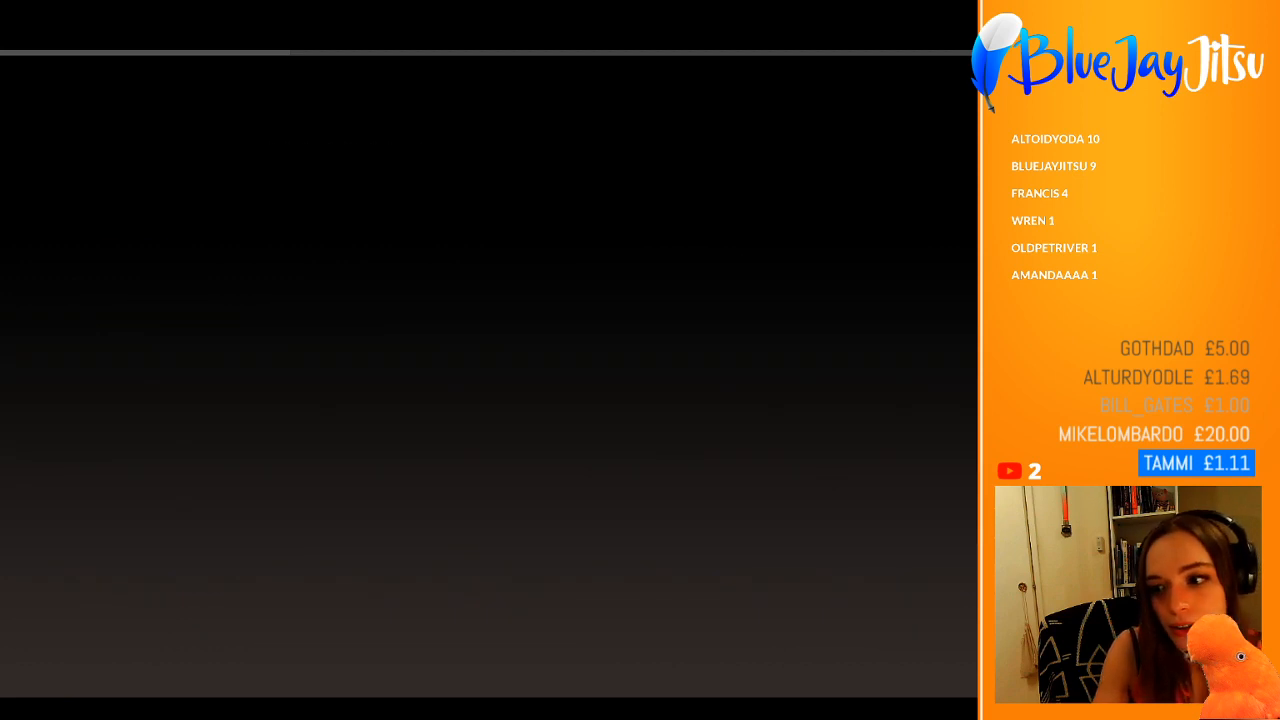
Step: Place the pencil sketch of the snail-shelled creature on the canvas's left half, beside the painted snailien
scroll(788, 438, "down", 2)
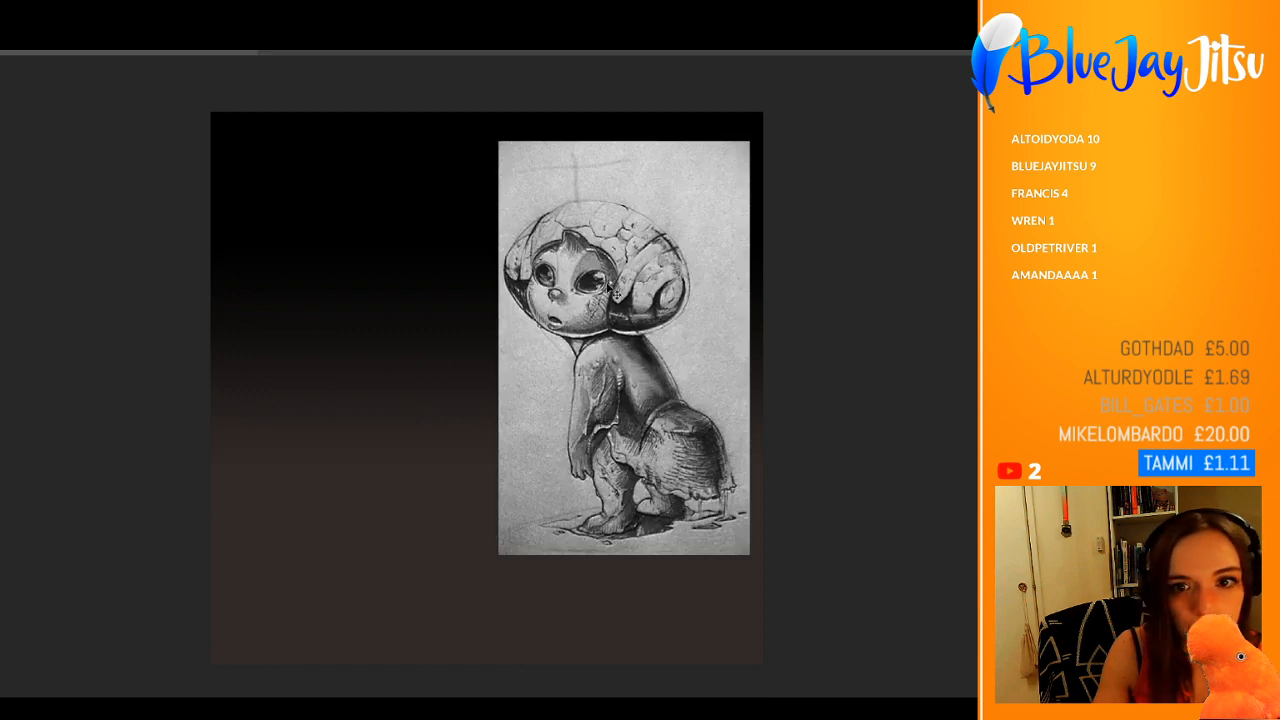
left_click_drag(699, 312, 421, 307)
left_click_drag(419, 433, 419, 439)
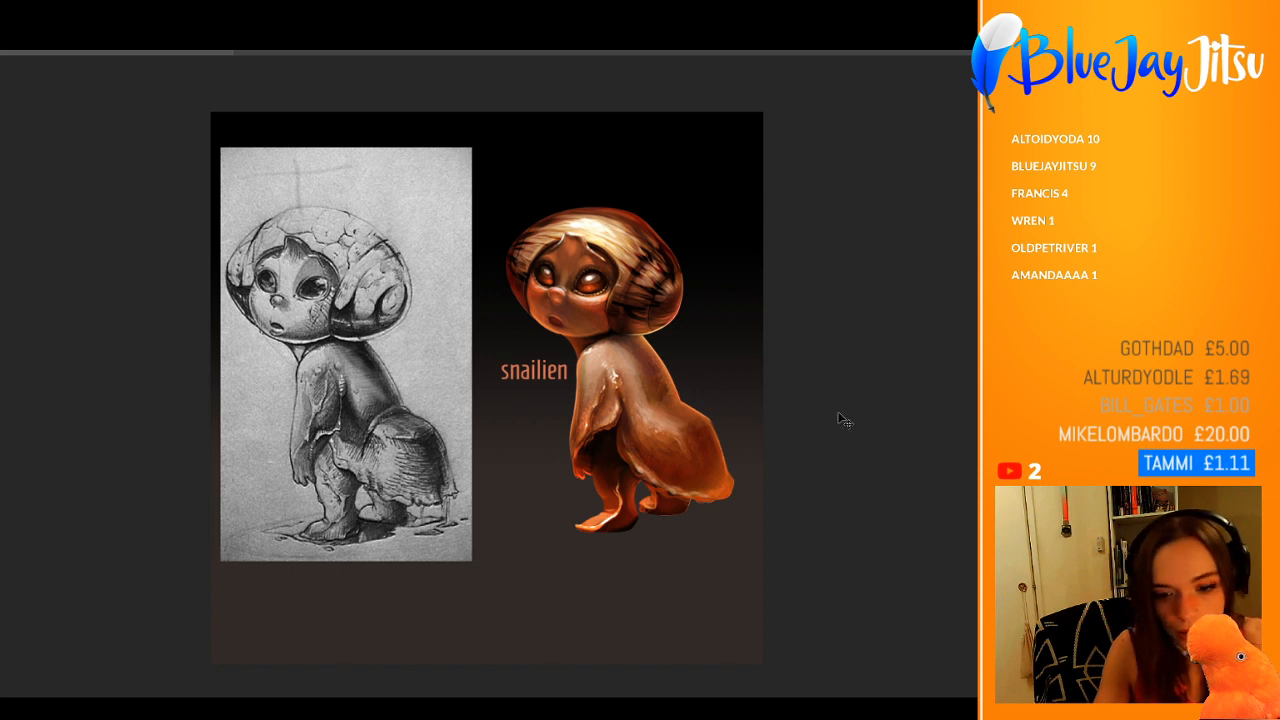
Step: Add a soft black radial gradient beneath the painted snailien's feet as a ground shadow, removing the excess gradient passes
left_click_drag(624, 527, 610, 623)
left_click_drag(706, 503, 715, 575)
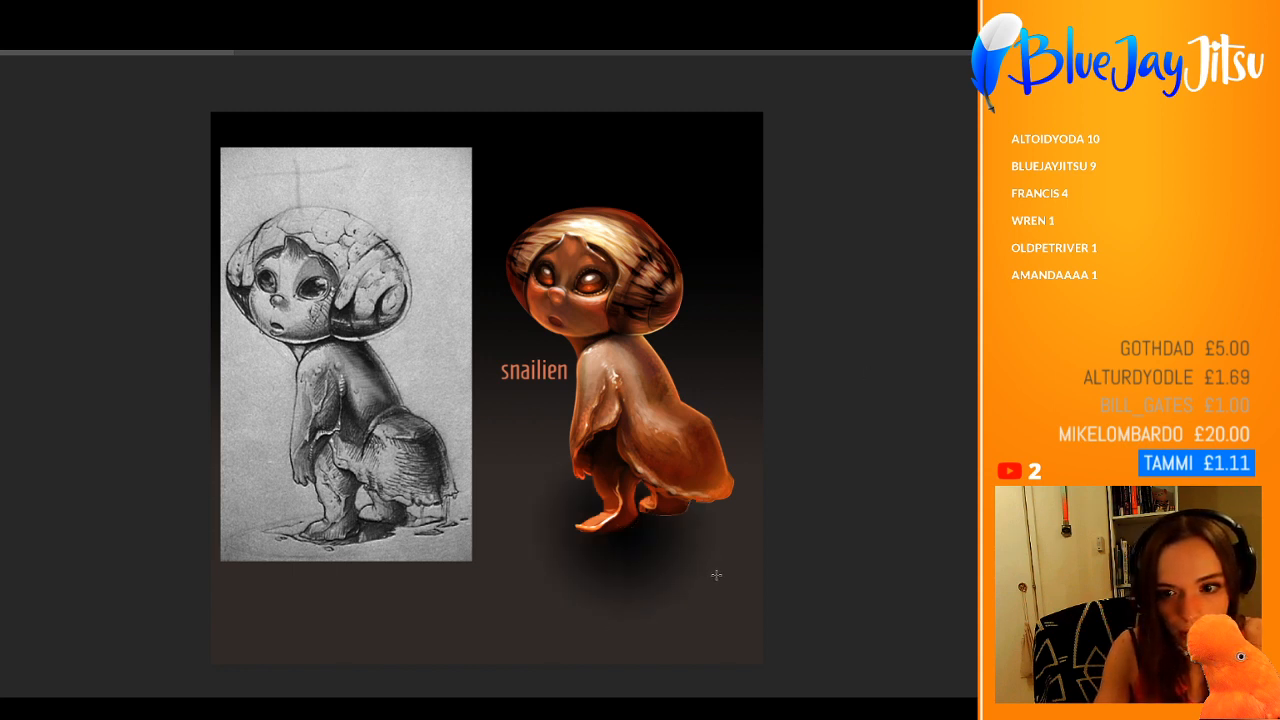
left_click_drag(540, 532, 574, 583)
key("v")
key("ctrl+z")
key("ctrl+z")
key("ctrl+z")
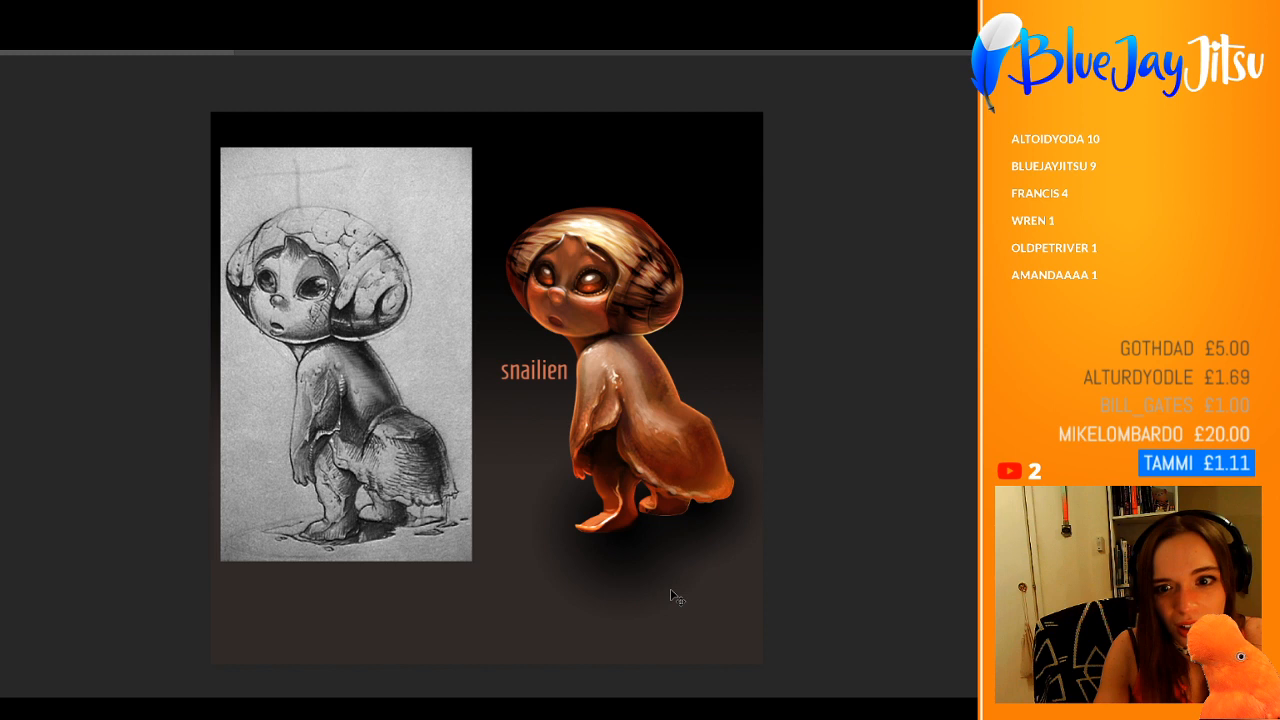
key("ctrl+shift+z")
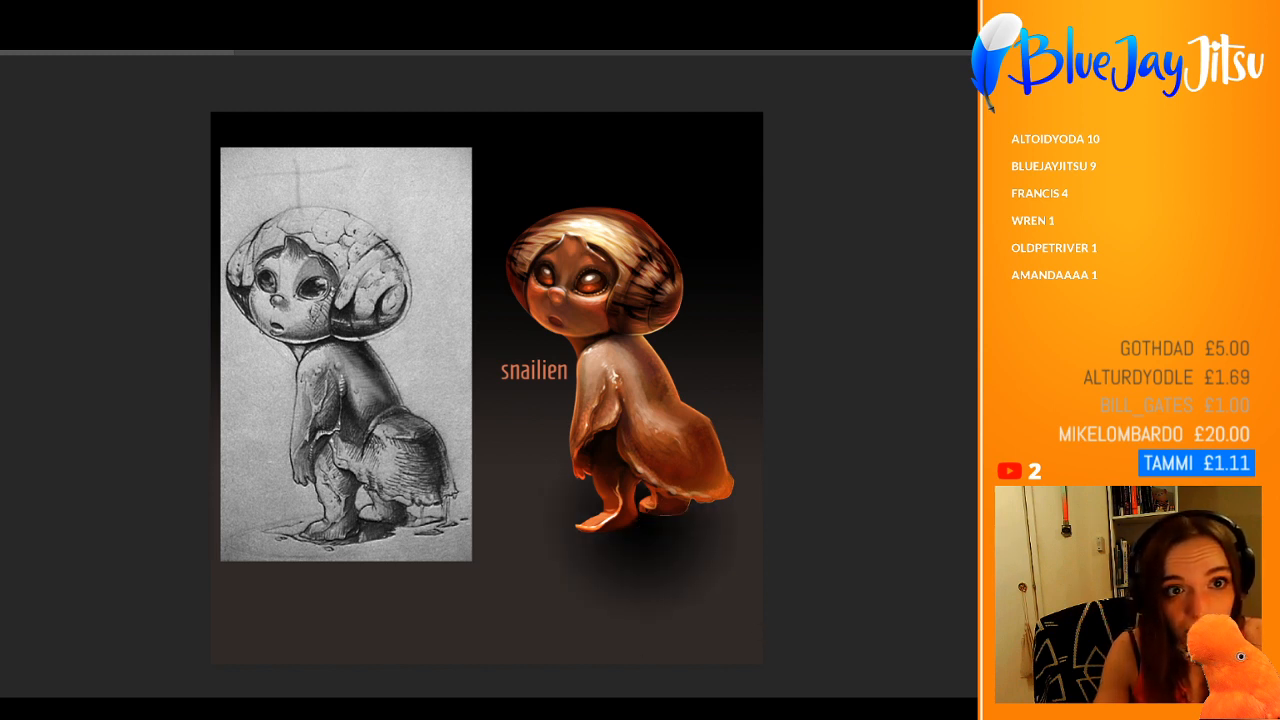
Step: Darken the background's lower edge with a short black linear gradient fading upward to just below the snailien's feet
left_click_drag(637, 653, 627, 453)
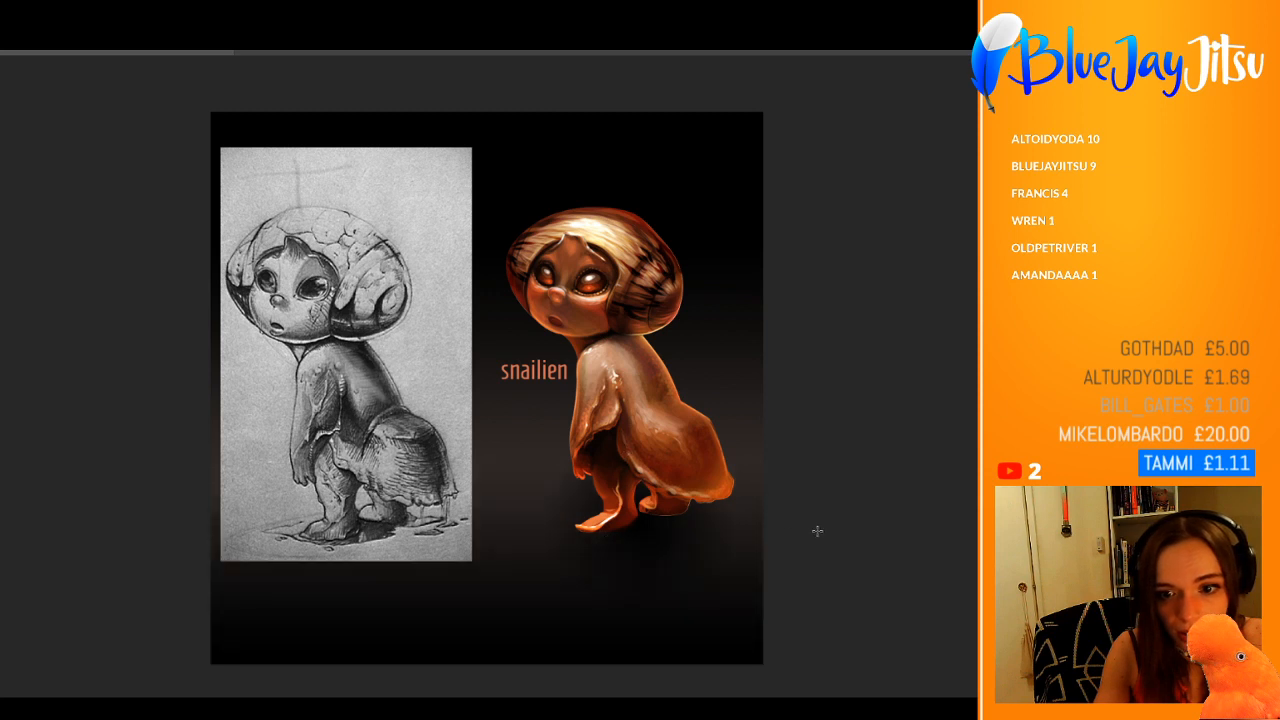
key("ctrl+z")
left_click_drag(648, 665, 636, 566)
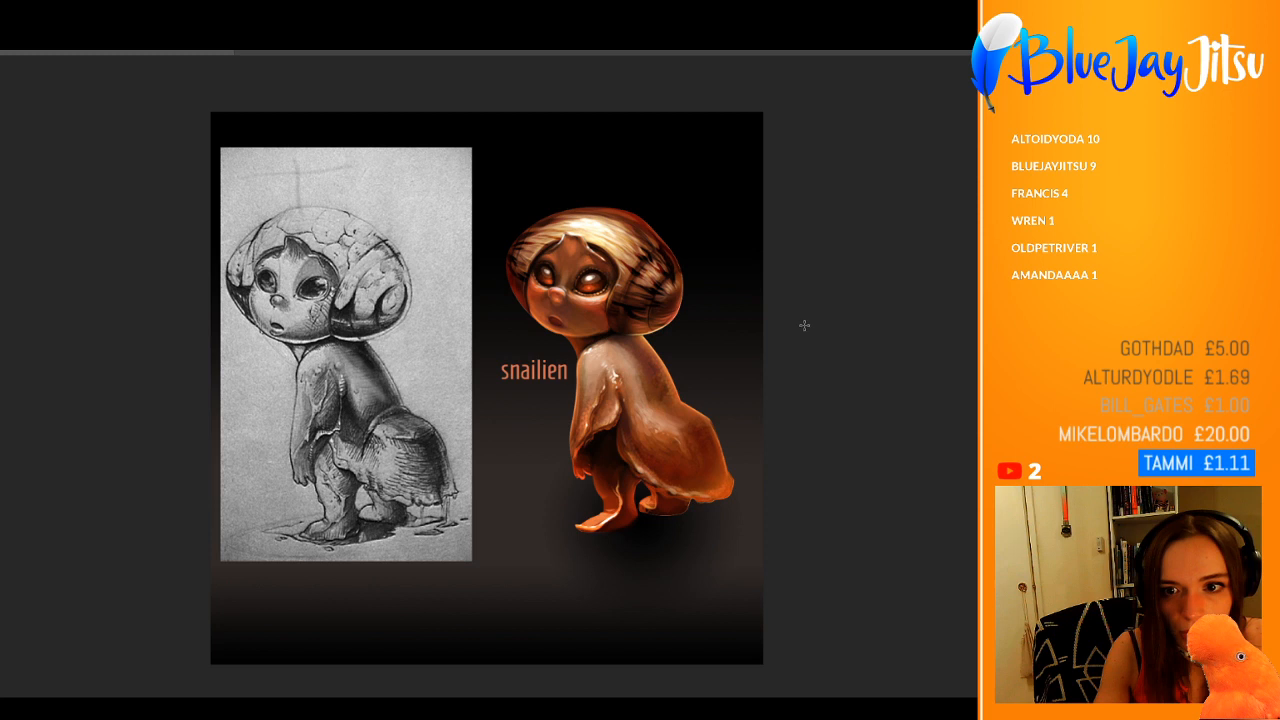
left_click_drag(780, 480, 780, 481)
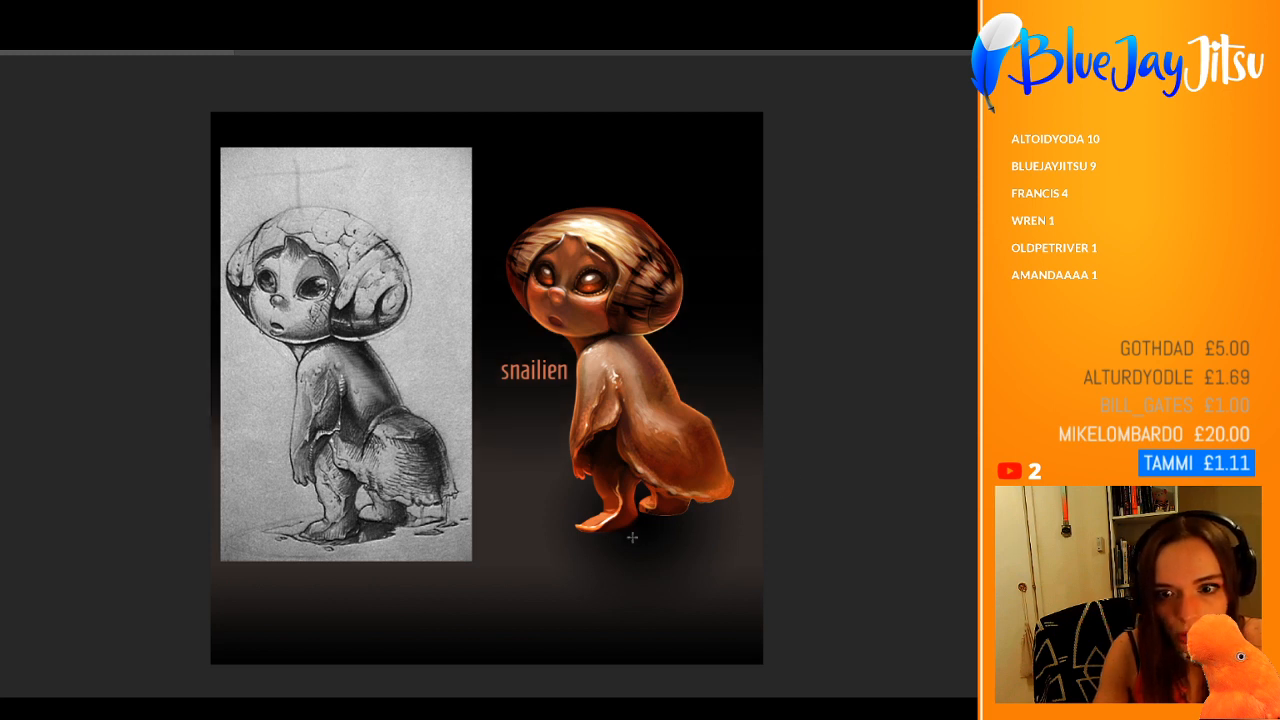